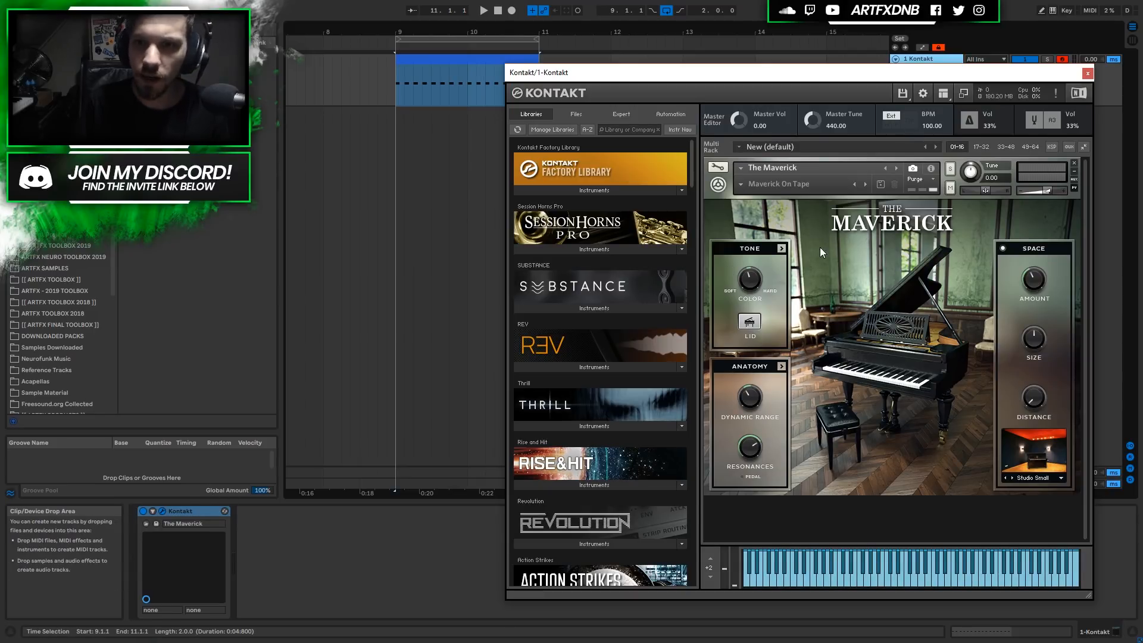
Close the Kontakt instrument window, open the MIDI clip at bar 9 for note editing and play back its straight A2 pattern
left_click(1088, 73)
double_click(480, 86)
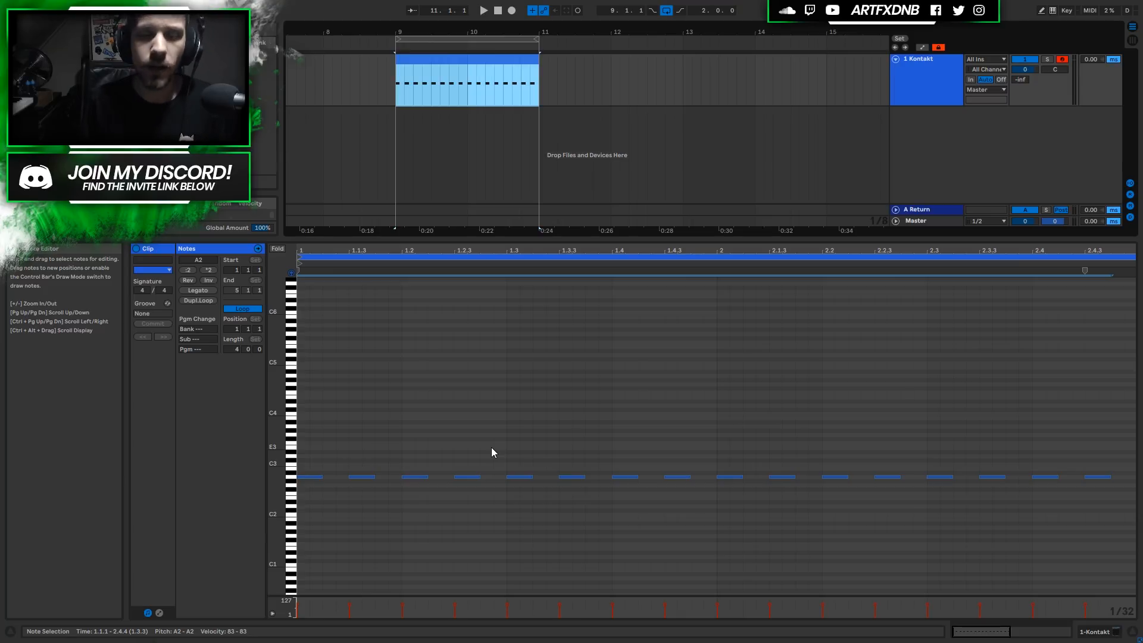
left_click(915, 168)
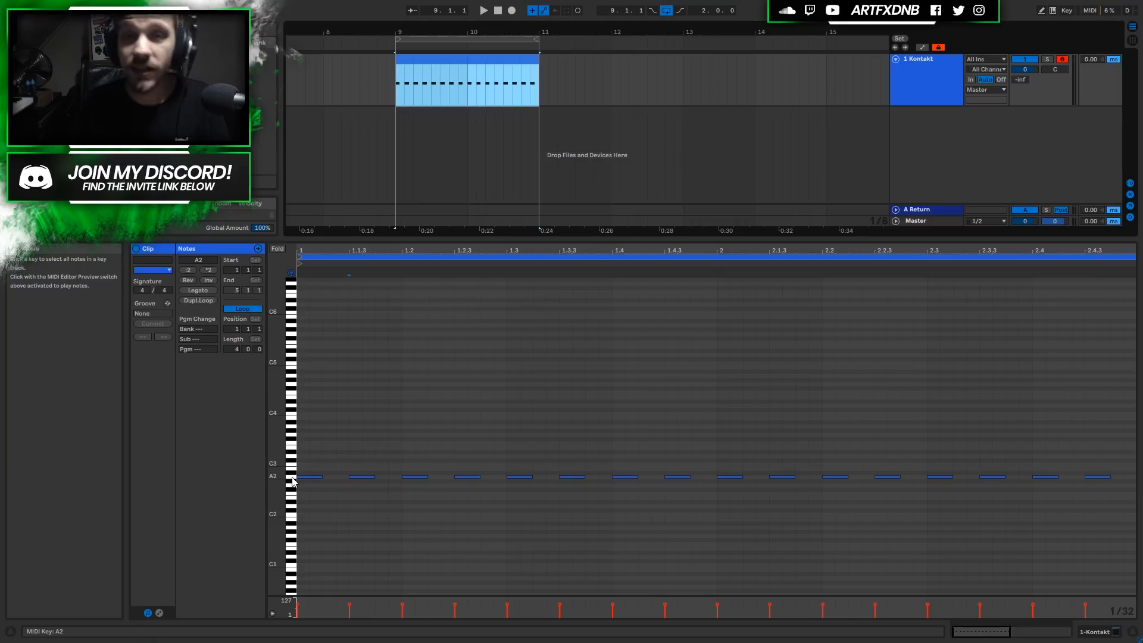
key("space")
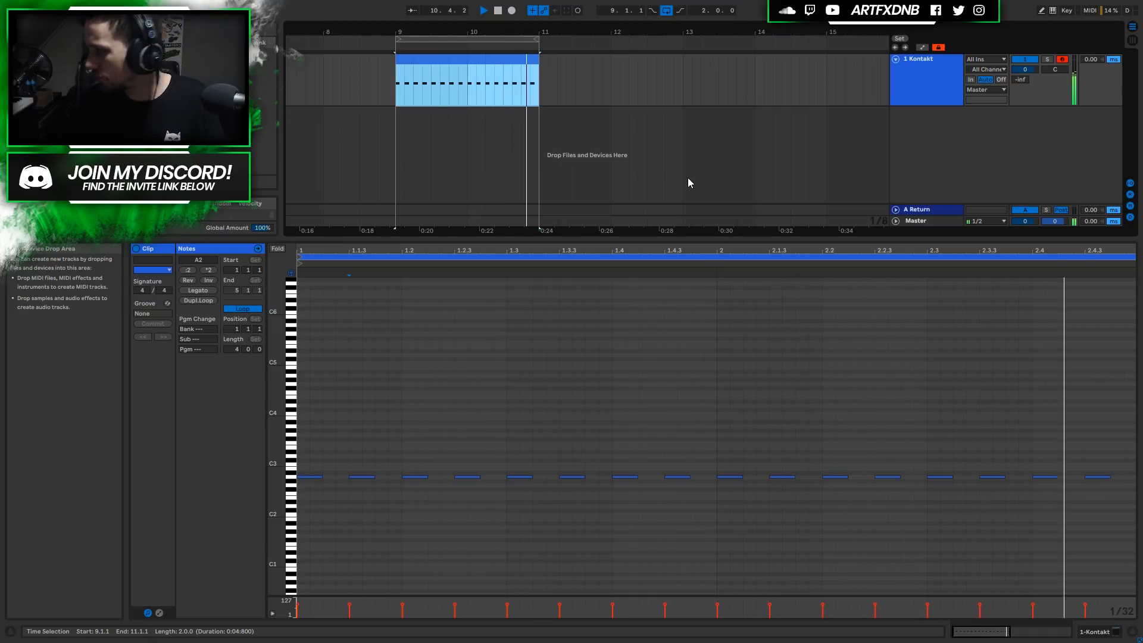
key("space")
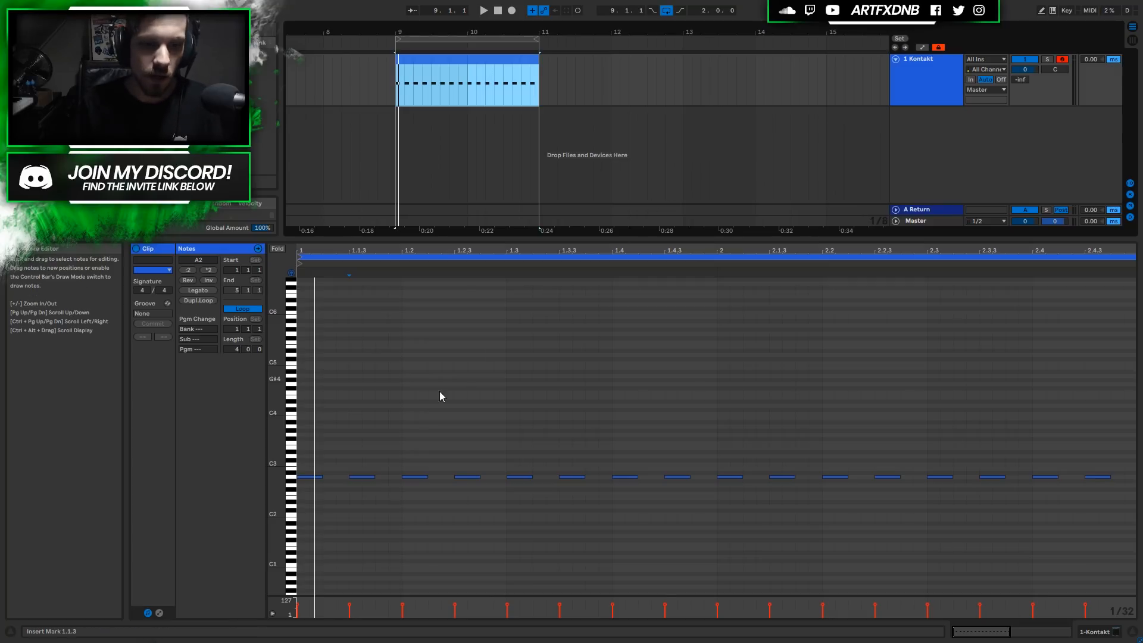
Copy all the A2 notes a sixteenth later to fill the gaps between them, and play back the result
left_click(290, 478)
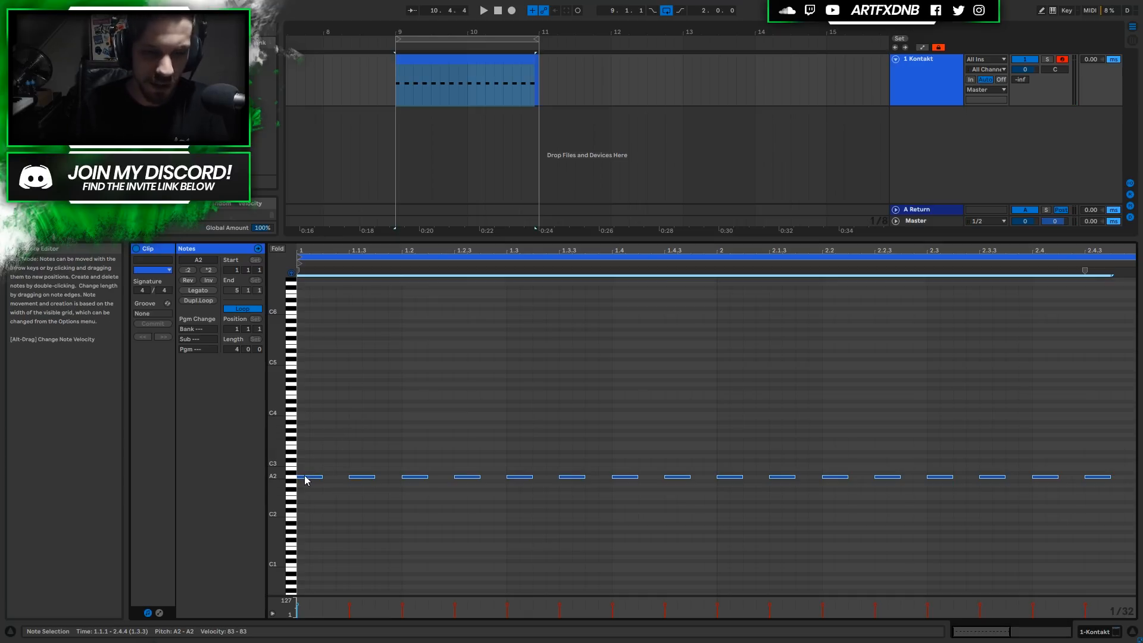
left_click_drag(309, 478, 332, 481, "ctrl")
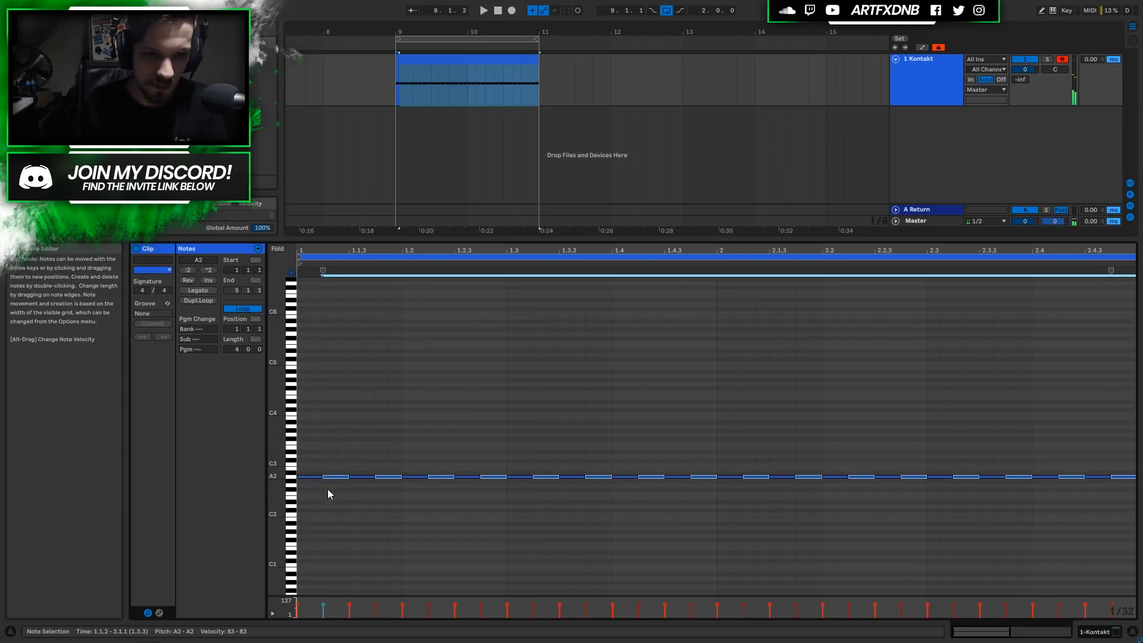
key("space")
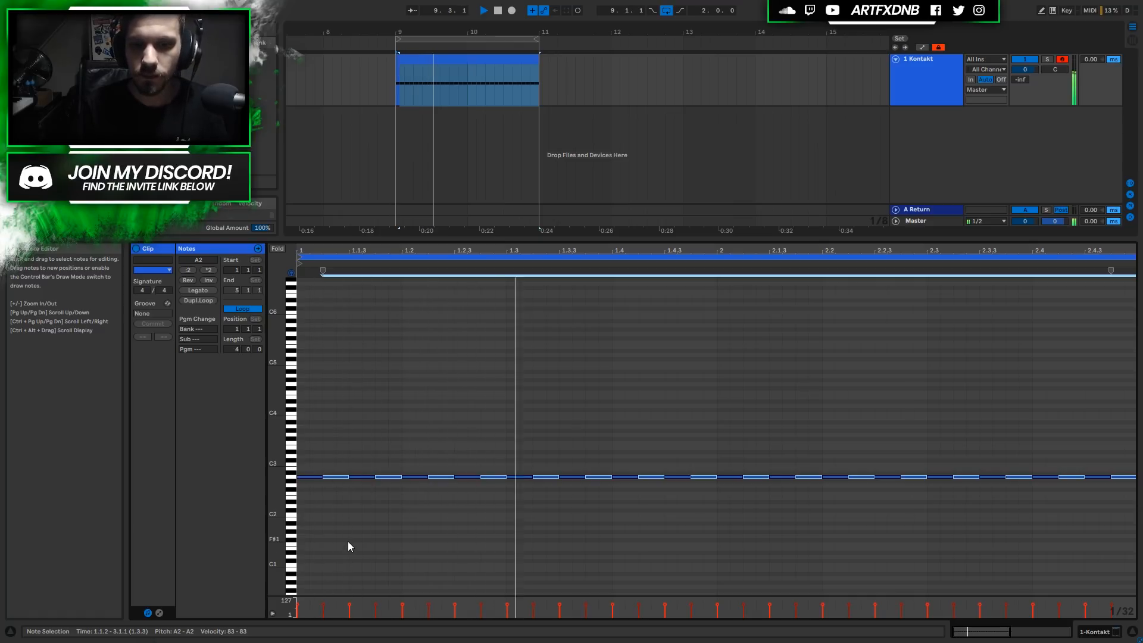
key("space")
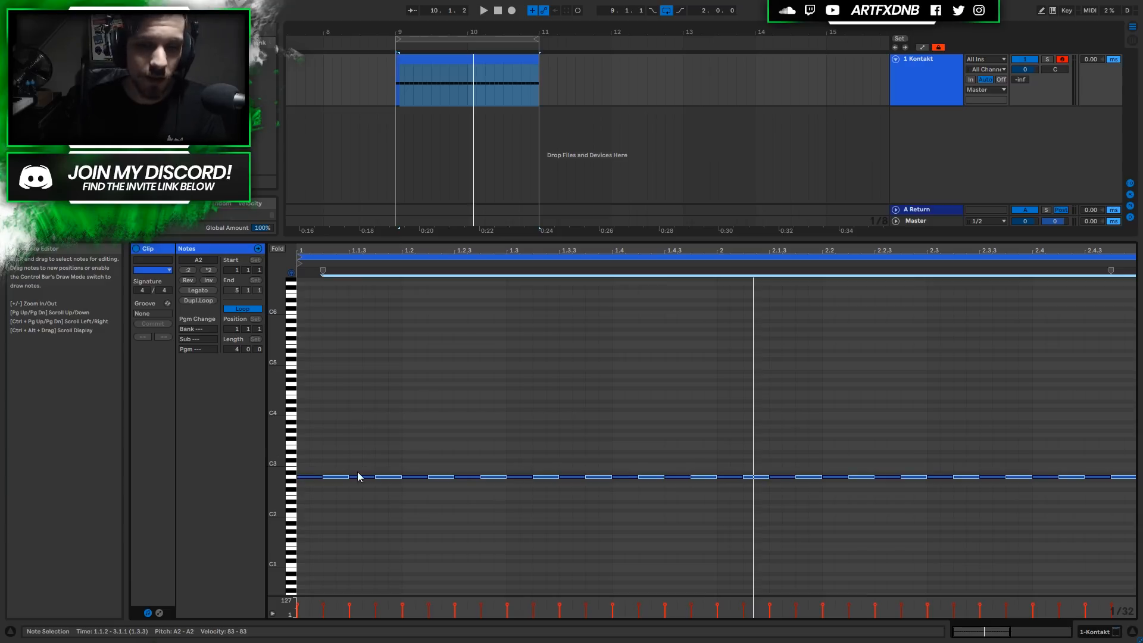
Delete the in-between A2 copies and every note from beat 1.3 onward, keeping the four eighth-note hits in the first half bar
left_click(322, 478)
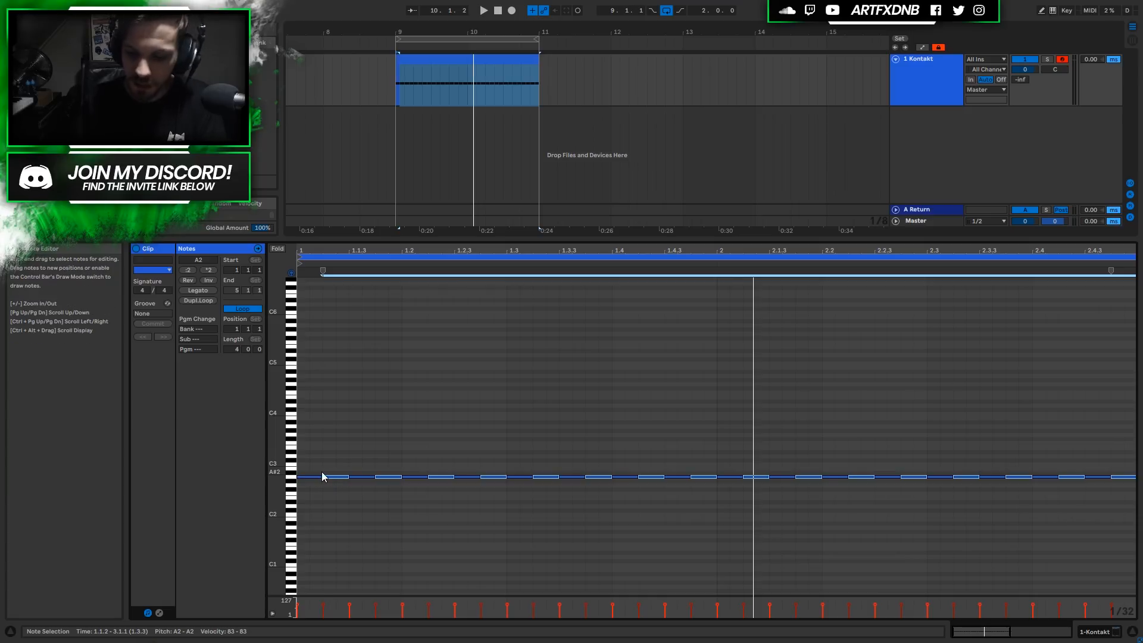
left_click(323, 476)
left_click_drag(509, 416, 1122, 565)
key("Delete")
Shift the second and fourth A2 notes a 1/32 later, repeat the half-bar pattern across two bars and play it back
left_click_drag(347, 444, 508, 471)
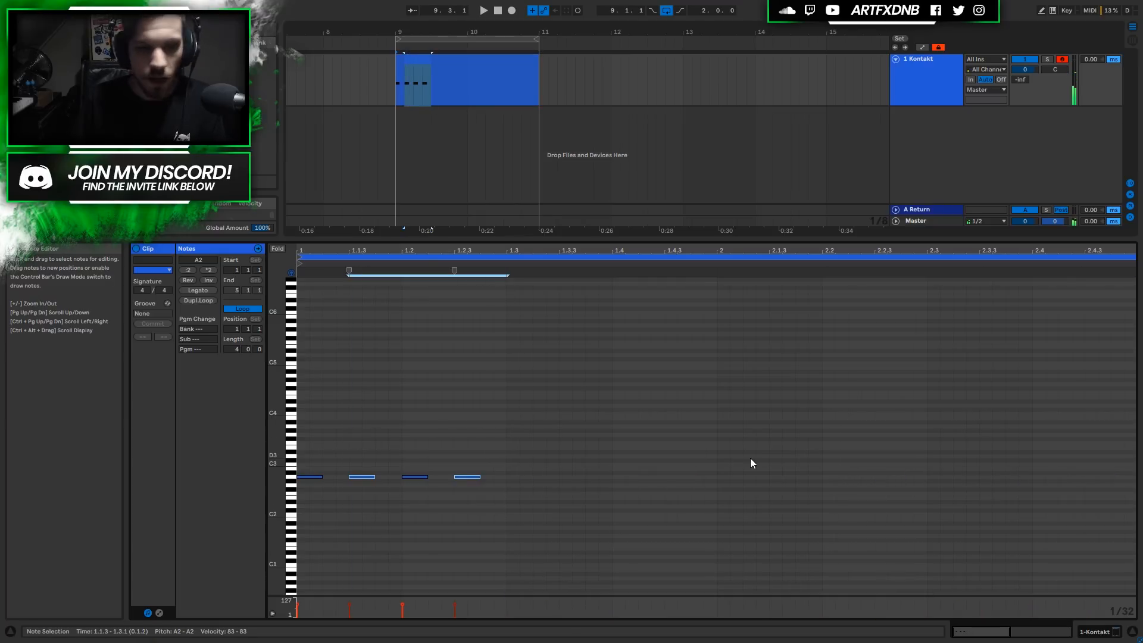
key("Right")
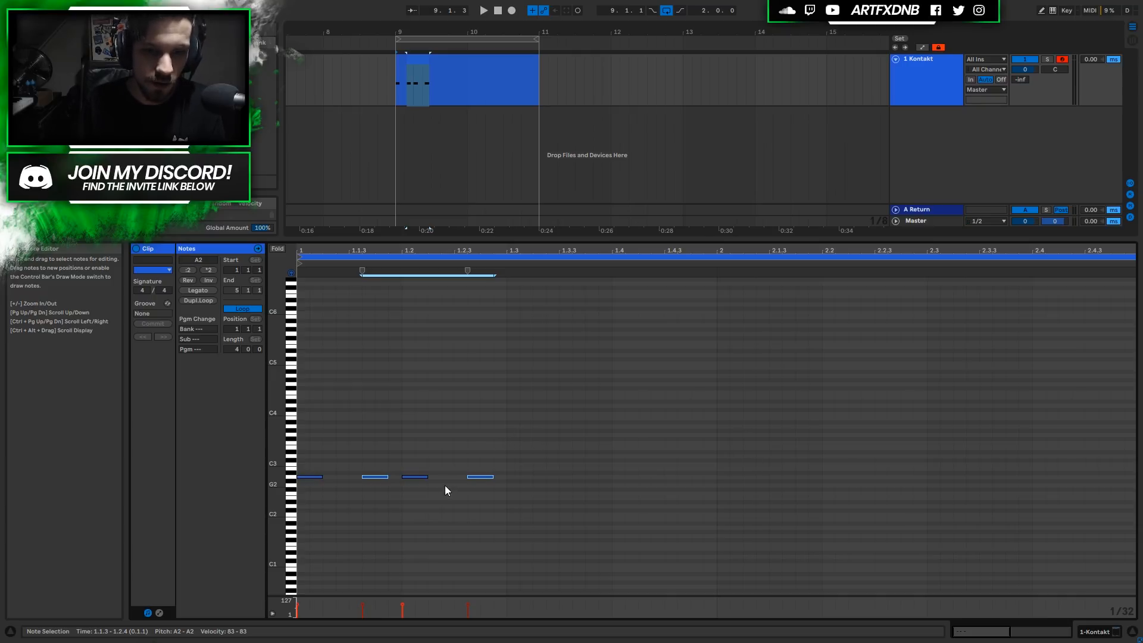
mouse_move(506, 434)
left_mouse_down()
mouse_move(387, 505)
mouse_move(283, 513)
left_mouse_up()
key("ctrl+d")
key("ctrl+d")
key("ctrl+d")
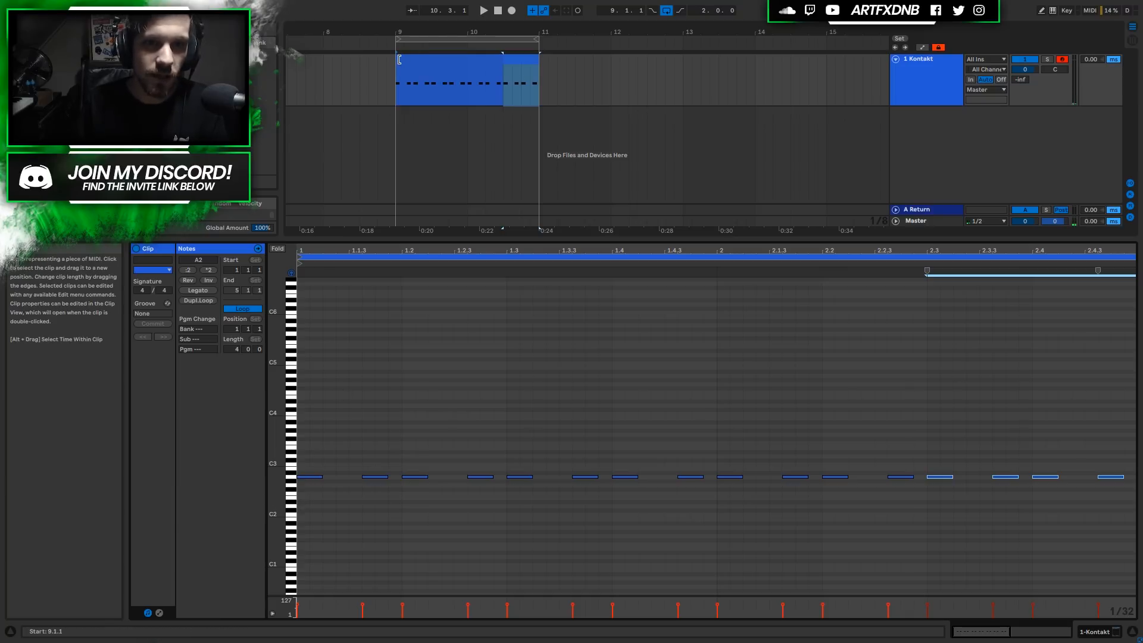
left_click(399, 60)
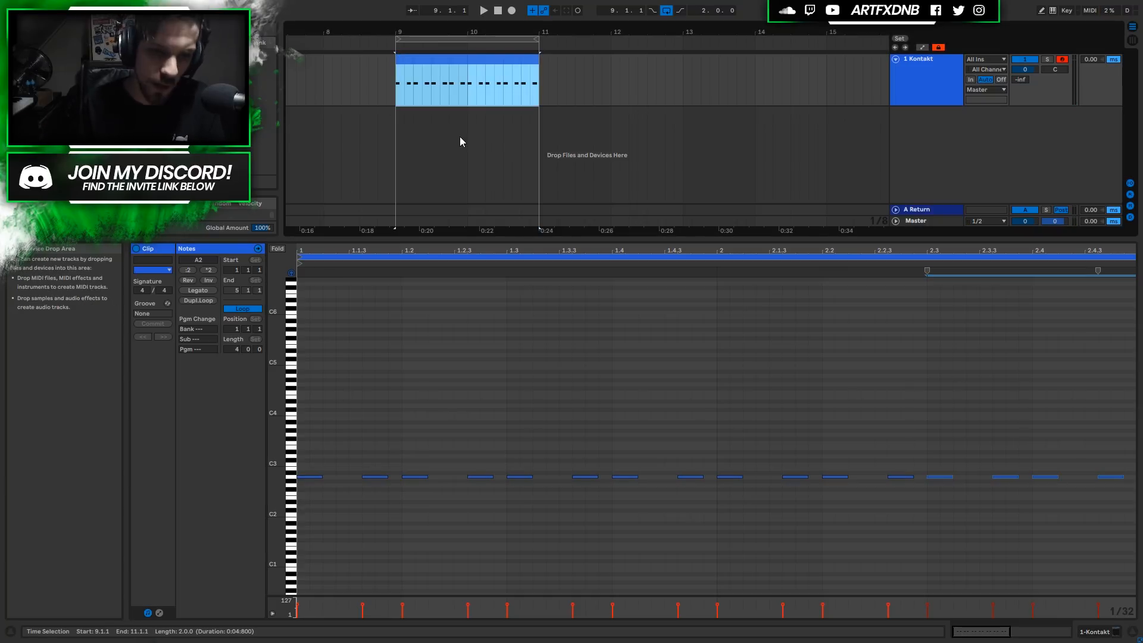
key("space")
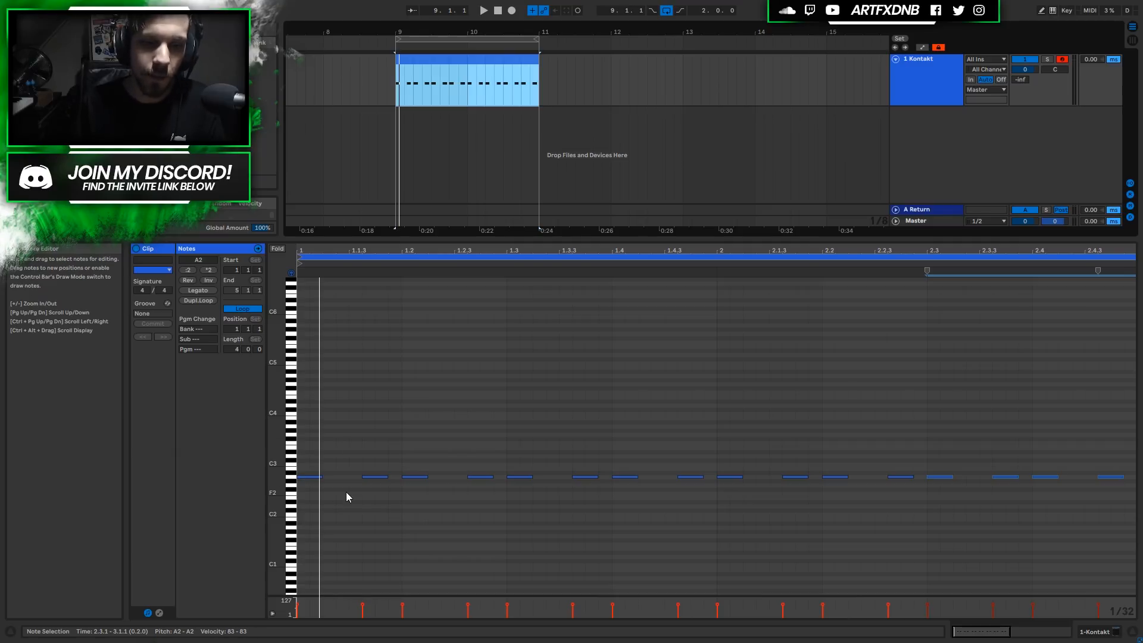
Undo the pattern repeats and the shift of the second and fourth A2 notes
key("ctrl+z")
key("ctrl+z")
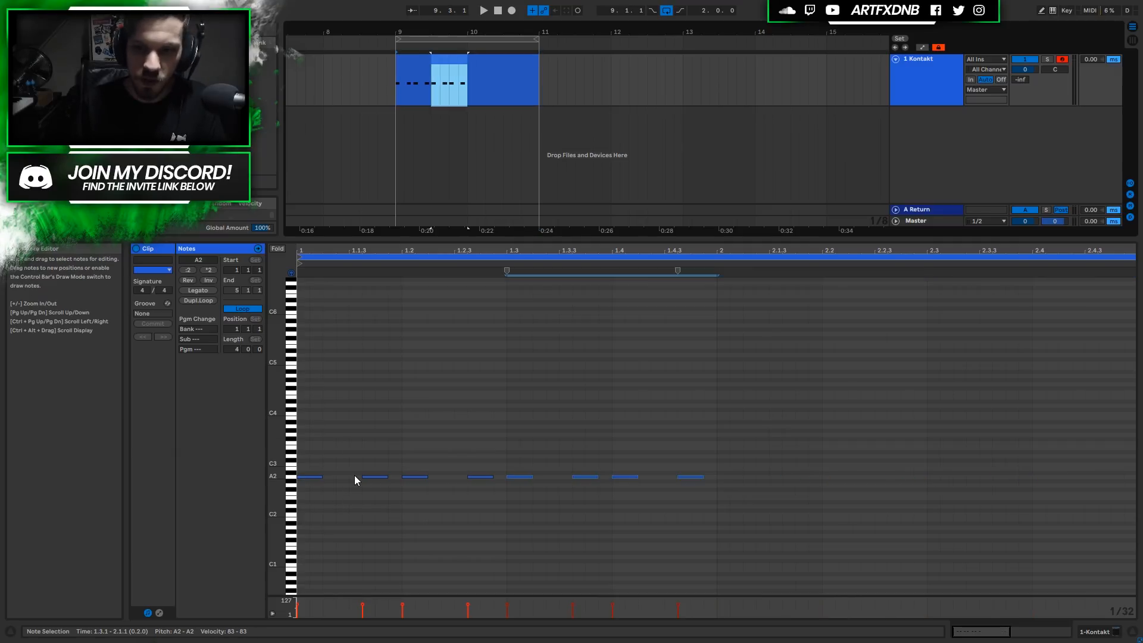
key("ctrl+z")
key("ctrl+z")
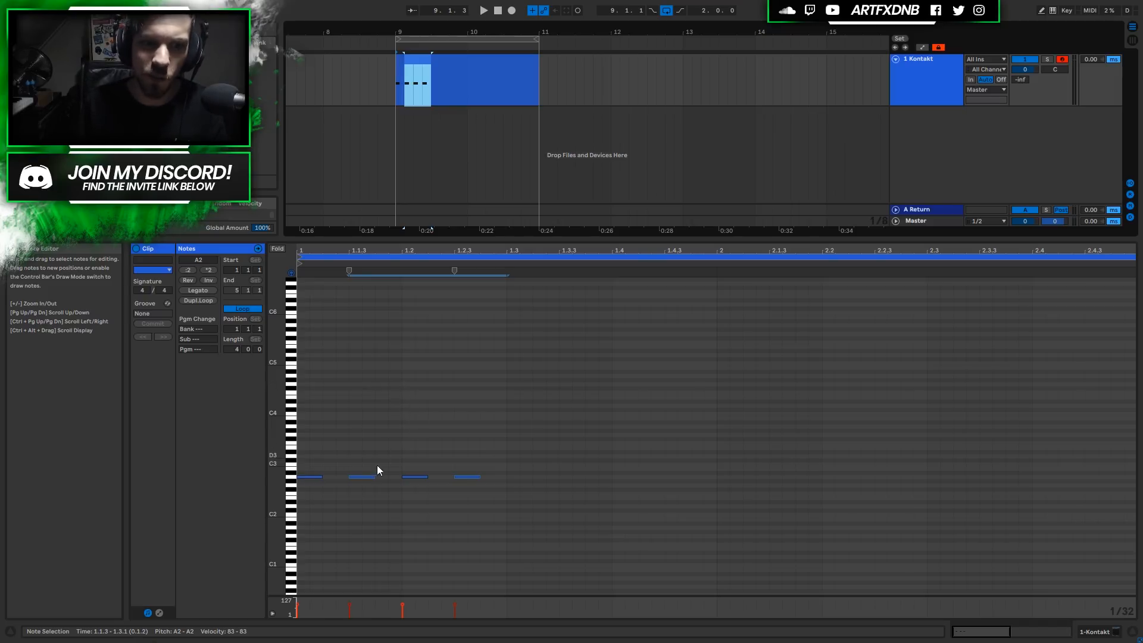
Copy the four A2 notes a sixteenth later into the gaps and trim the copies so they start slightly late
left_click(374, 448)
key("ctrl+a")
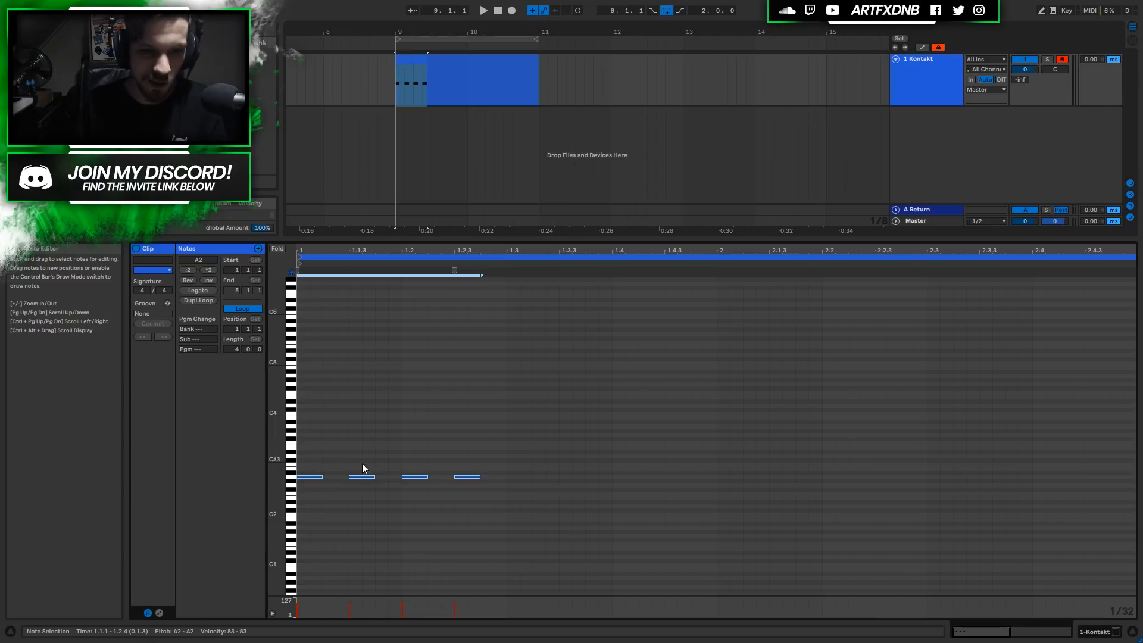
left_click_drag(312, 480, 331, 480)
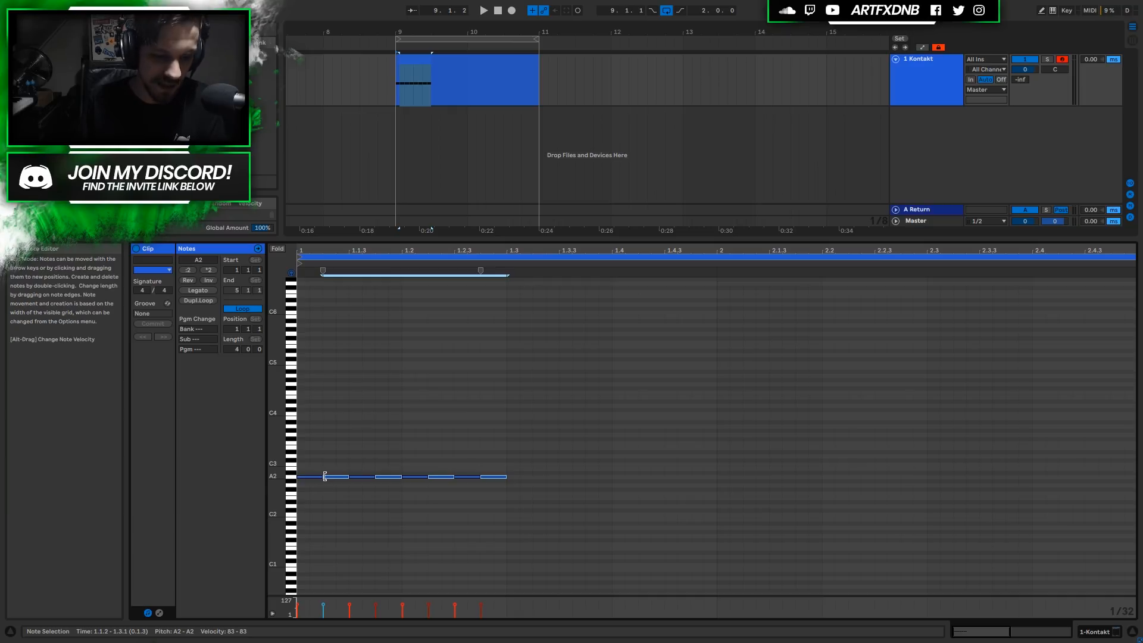
left_click_drag(323, 476, 329, 476)
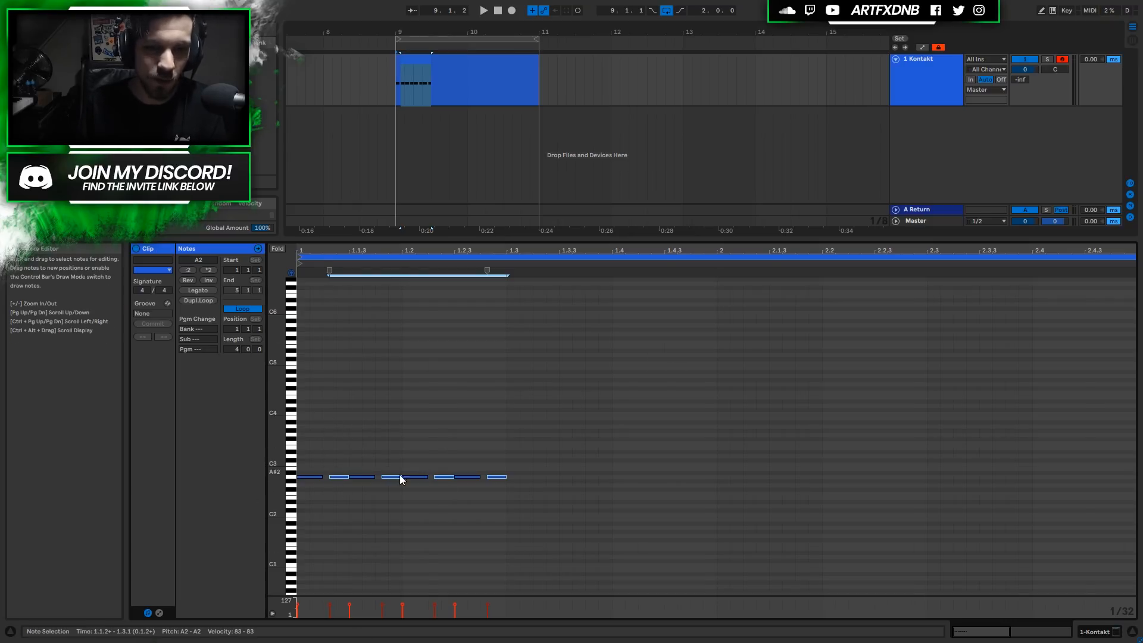
Repeat the swung half-bar A2 pattern three times to fill two bars, and play back the clip
key("ctrl+a")
key("ctrl+d")
key("ctrl+d")
key("ctrl+d")
left_click(417, 66)
key("space")
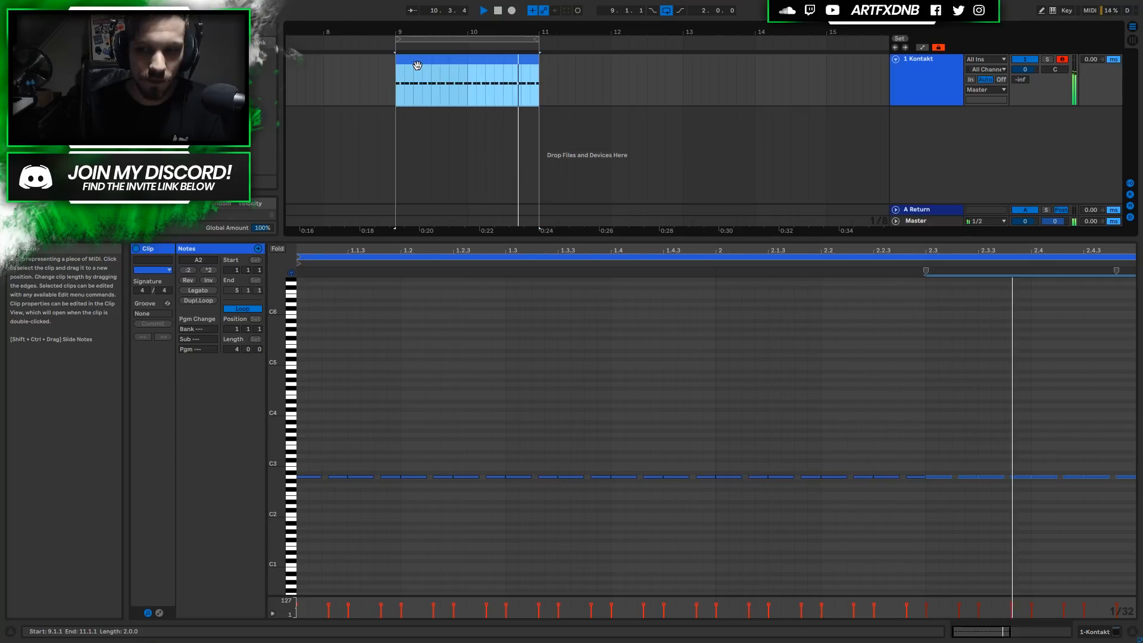
key("space")
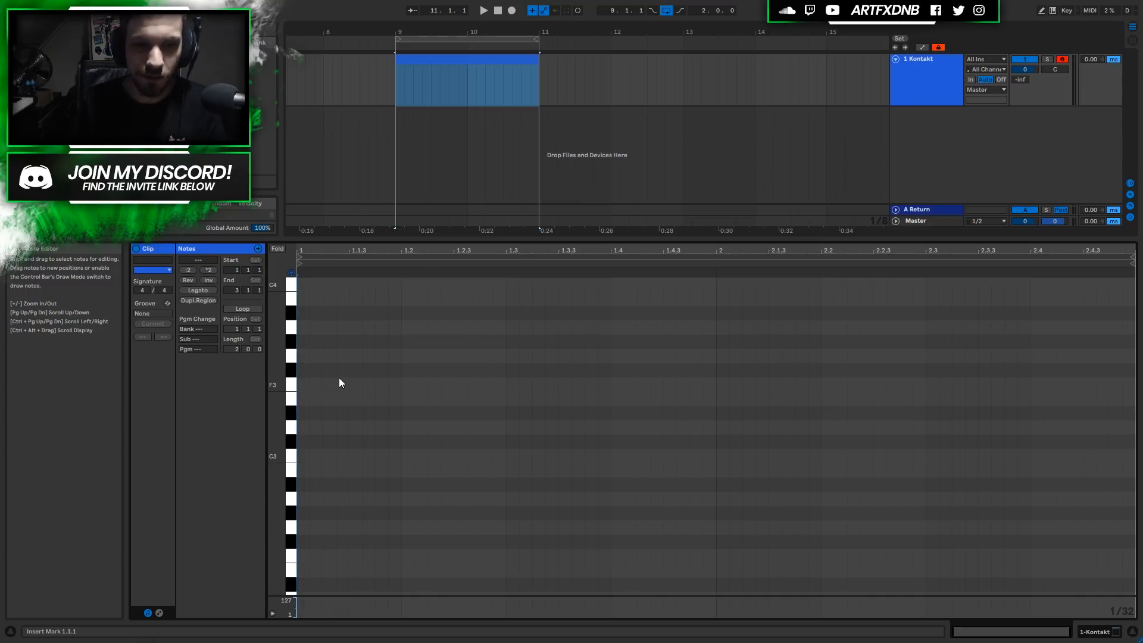
Set the empty clip's fixed grid to 1/8 and select the time range of its first beat, 1.1.1 to 1.2.1
right_click(348, 391)
left_click(389, 524)
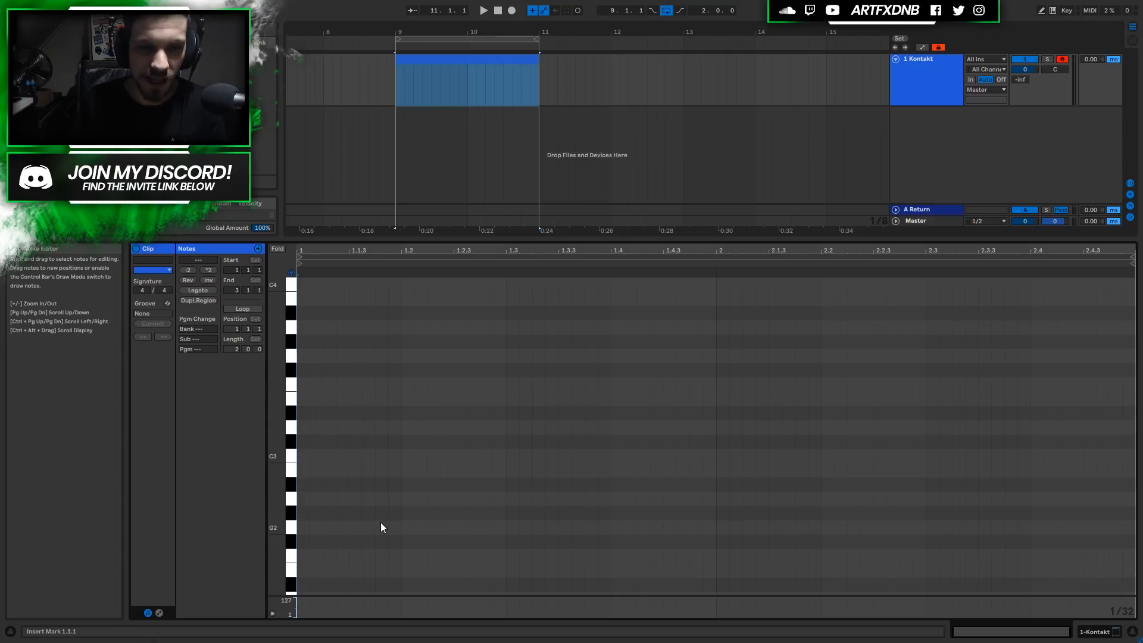
right_click(377, 393)
left_click(503, 513)
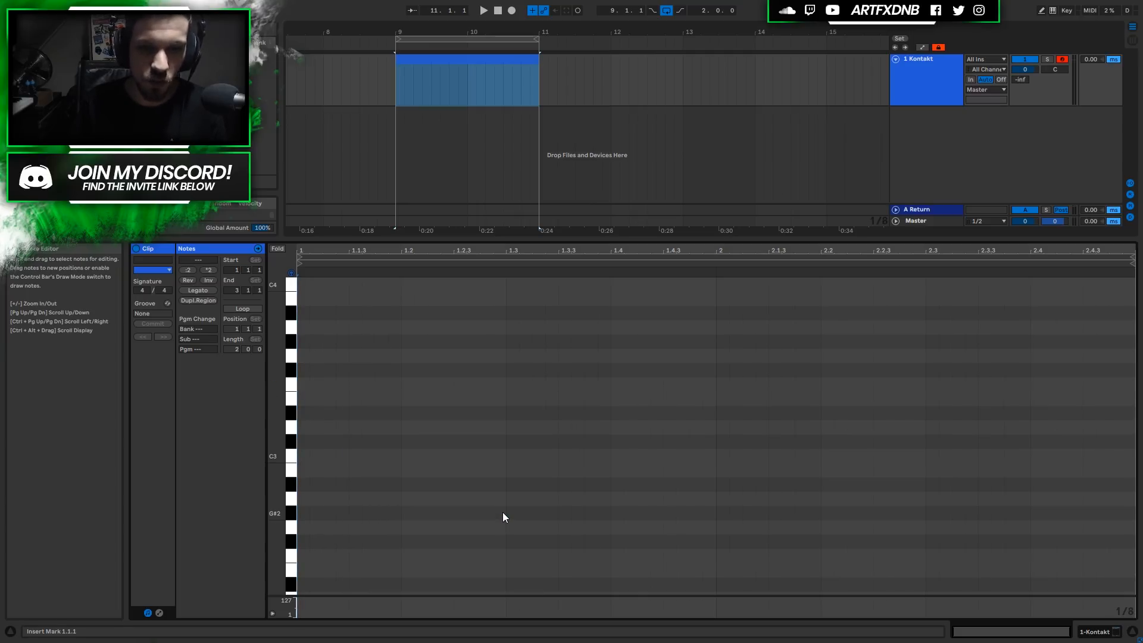
left_click_drag(304, 325, 398, 307)
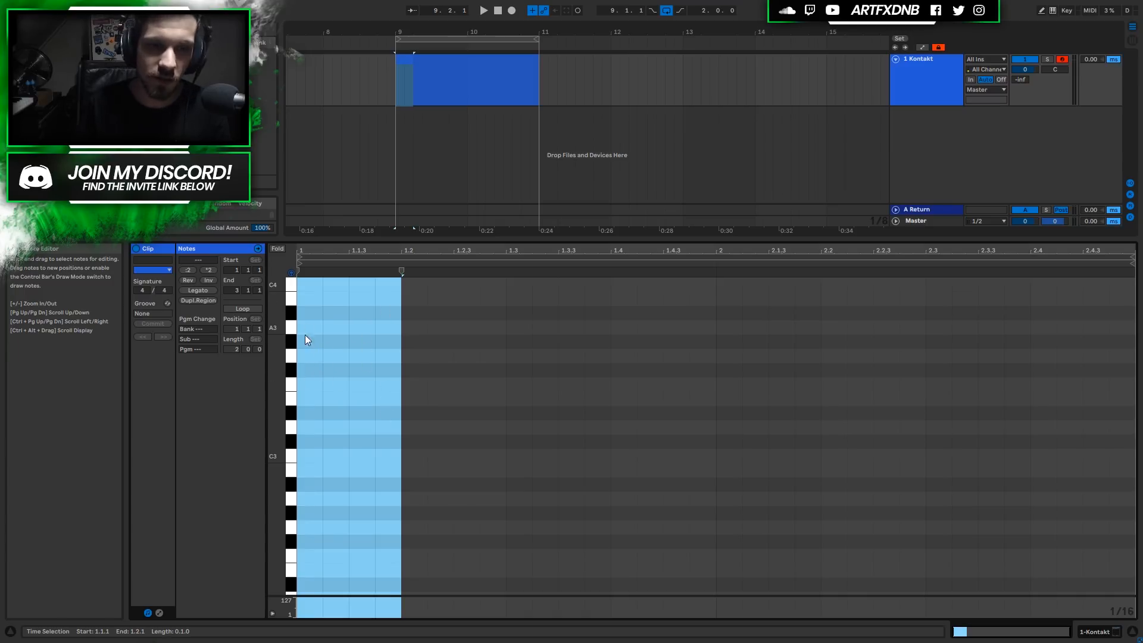
Set the fixed grid to 1/32 and select the first half beat, from 1.1.1 to 1.1.3
right_click(365, 325)
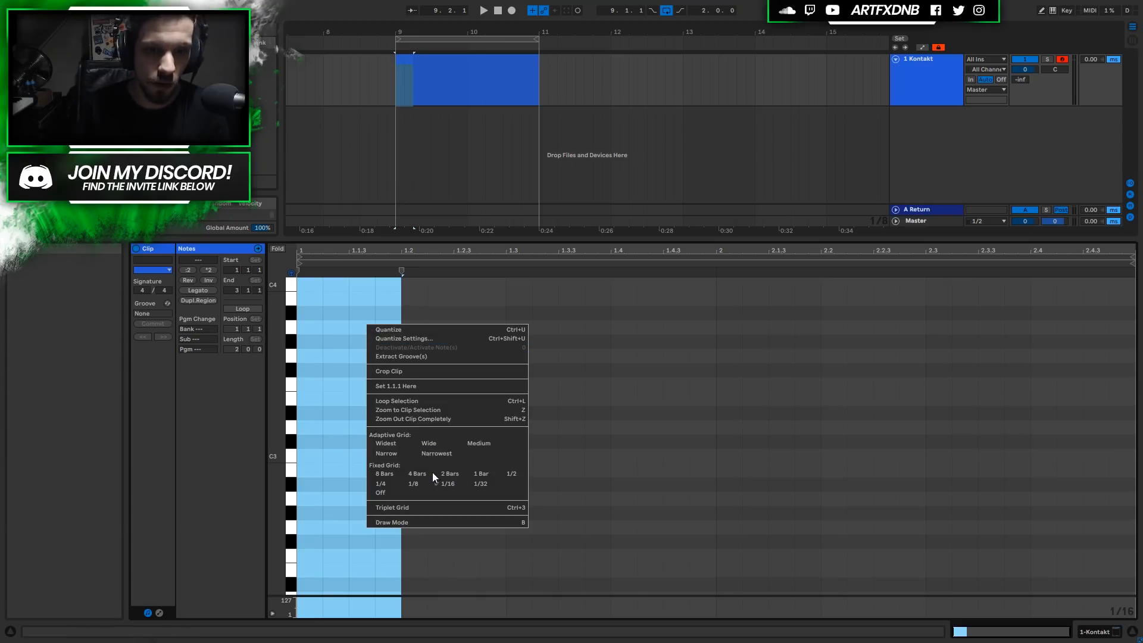
left_click(480, 483)
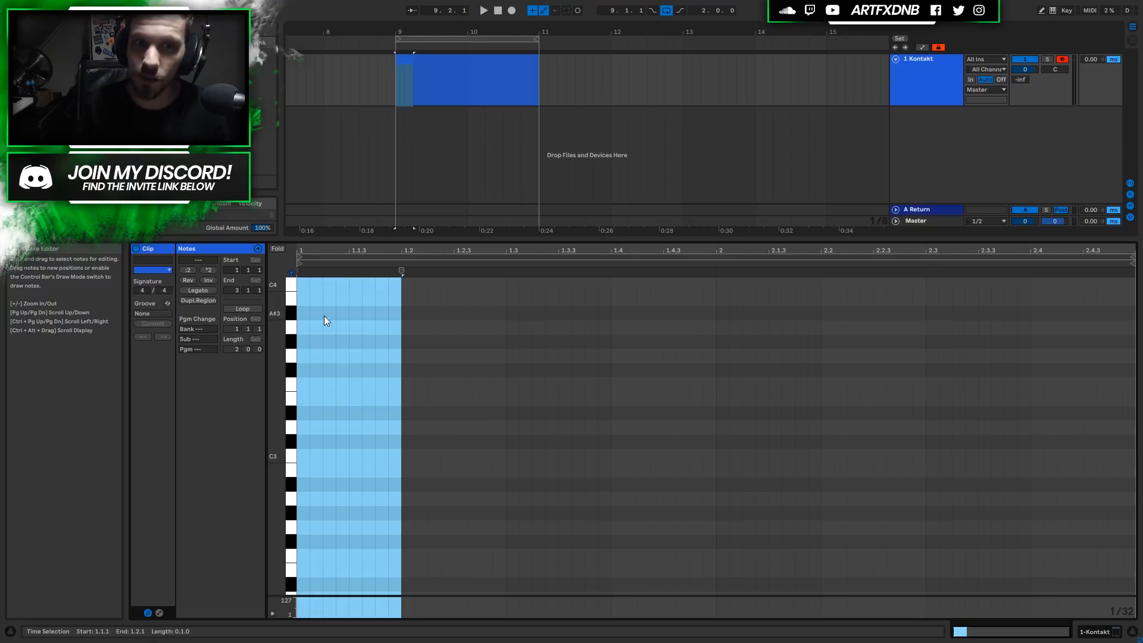
left_click_drag(349, 323, 302, 320)
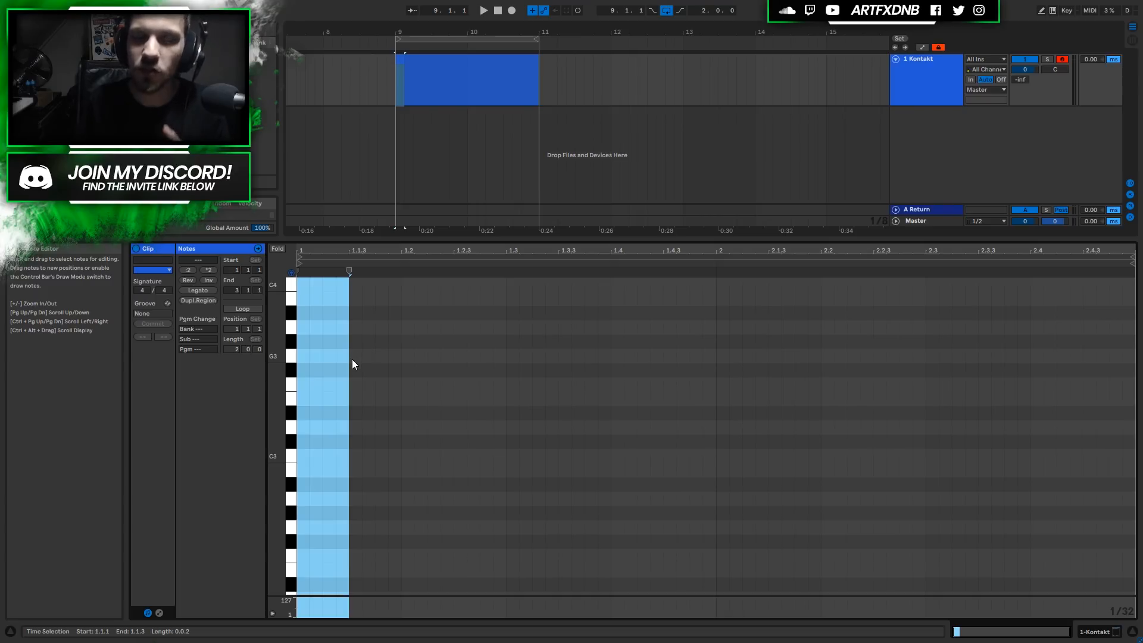
Turn on the triplet grid with a 1/16 fixed spacing and select the first beat, 1.1.1 to 1.2.1
right_click(337, 384)
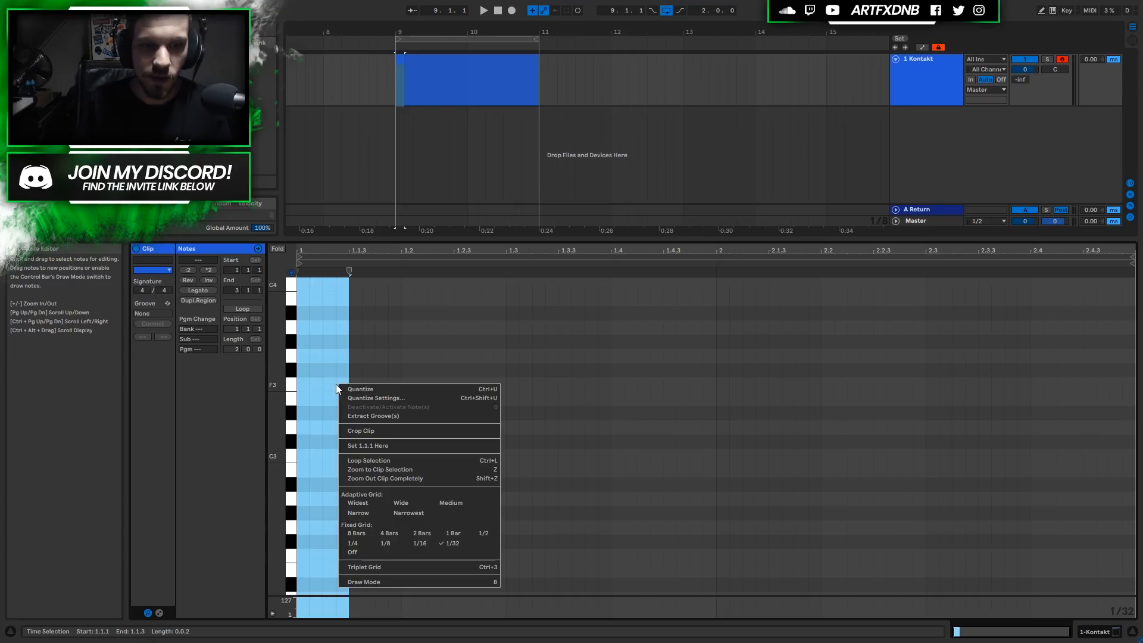
left_click(377, 570)
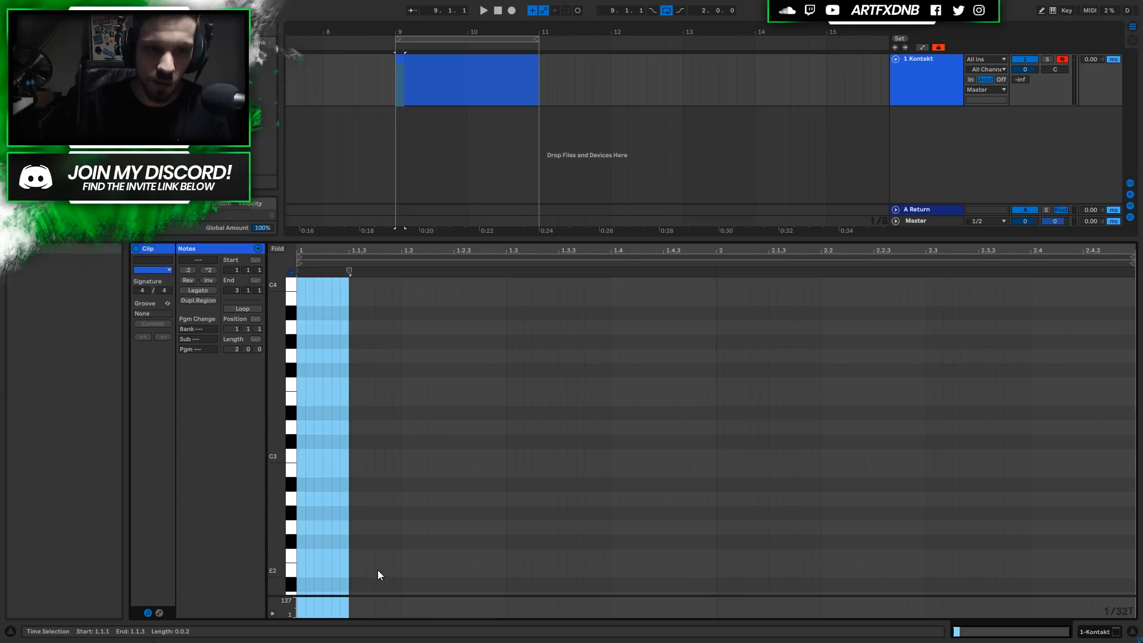
right_click(327, 332)
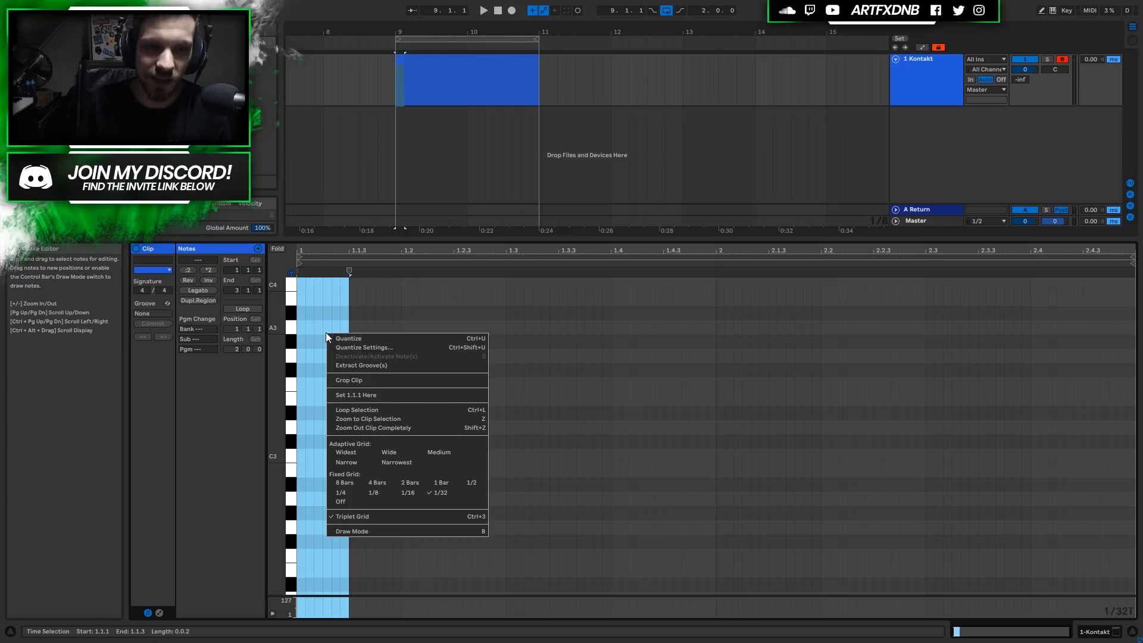
left_click(408, 493)
left_click(359, 331)
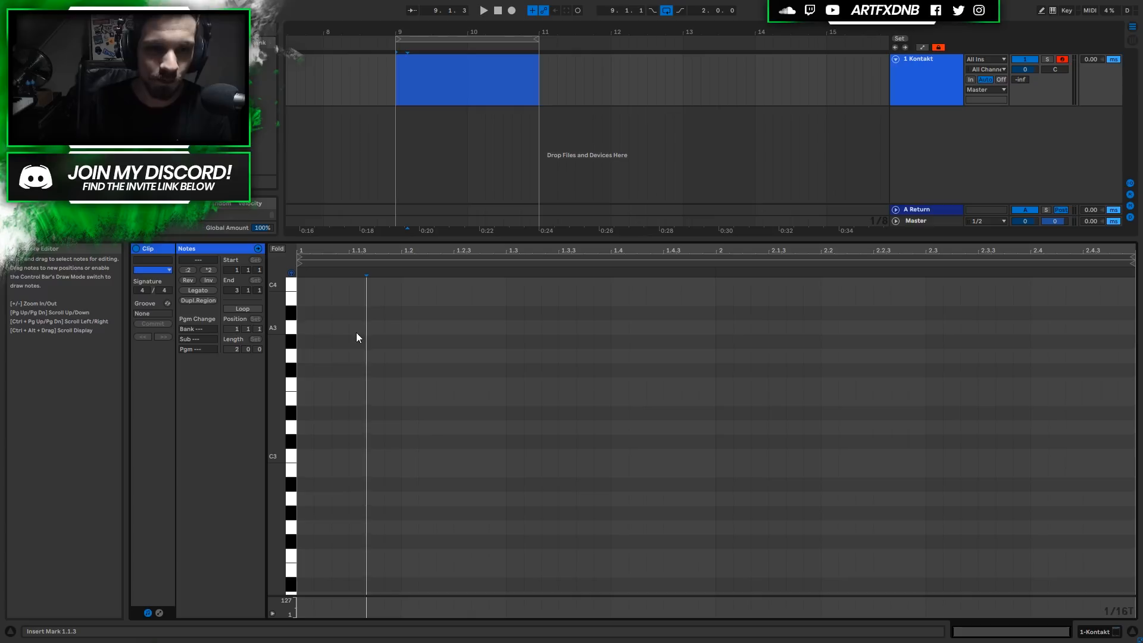
left_click_drag(299, 325, 398, 301)
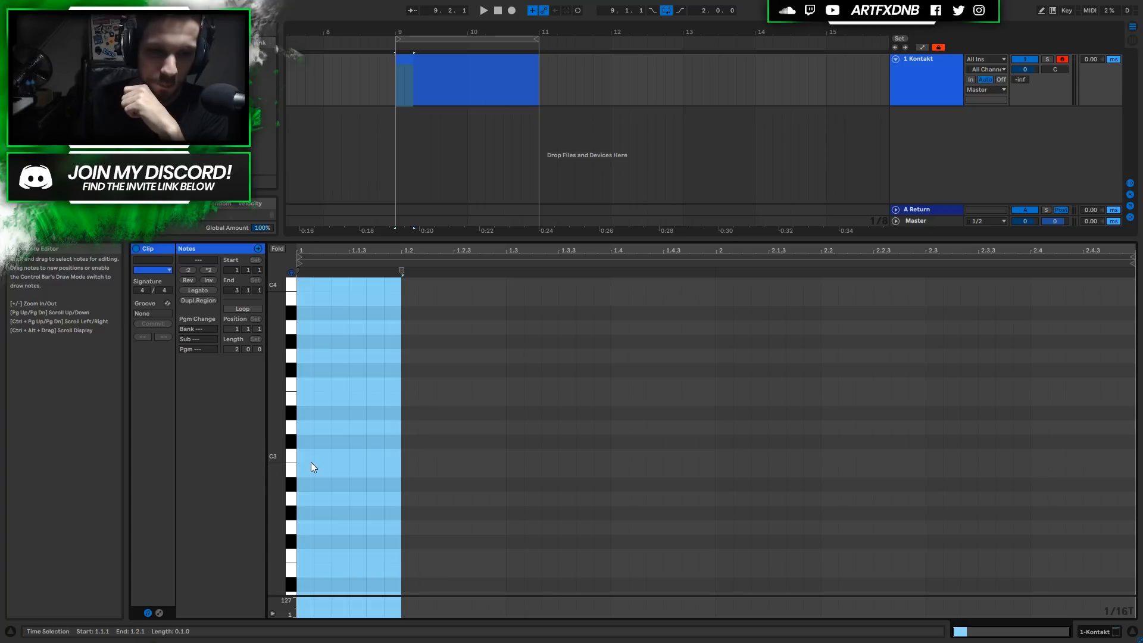
Add short A2 notes at 1.1.1, 1.1.3, 1.2.1 and 1.2.3 in the empty clip and play them back
left_click(303, 498)
double_click(304, 498)
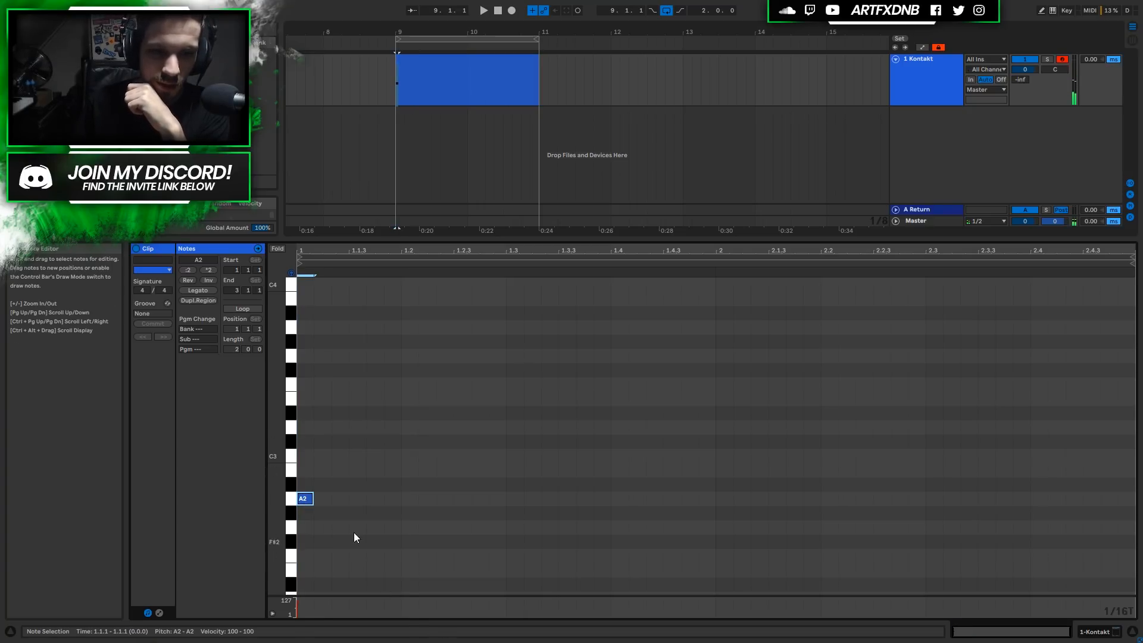
double_click(354, 498)
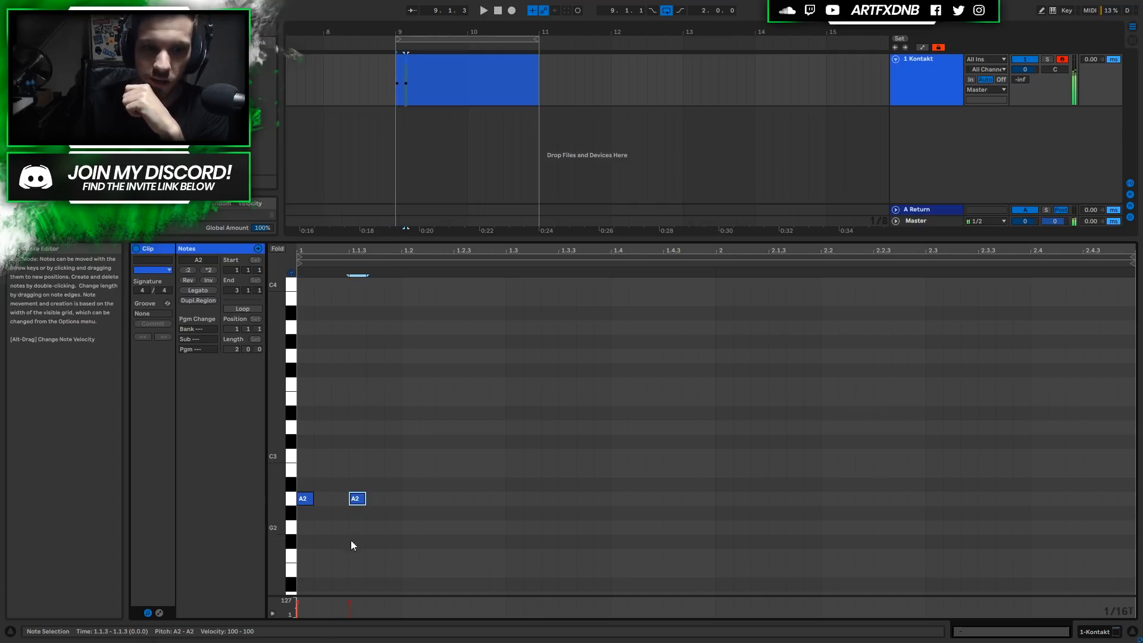
double_click(409, 499)
double_click(464, 499)
key("space")
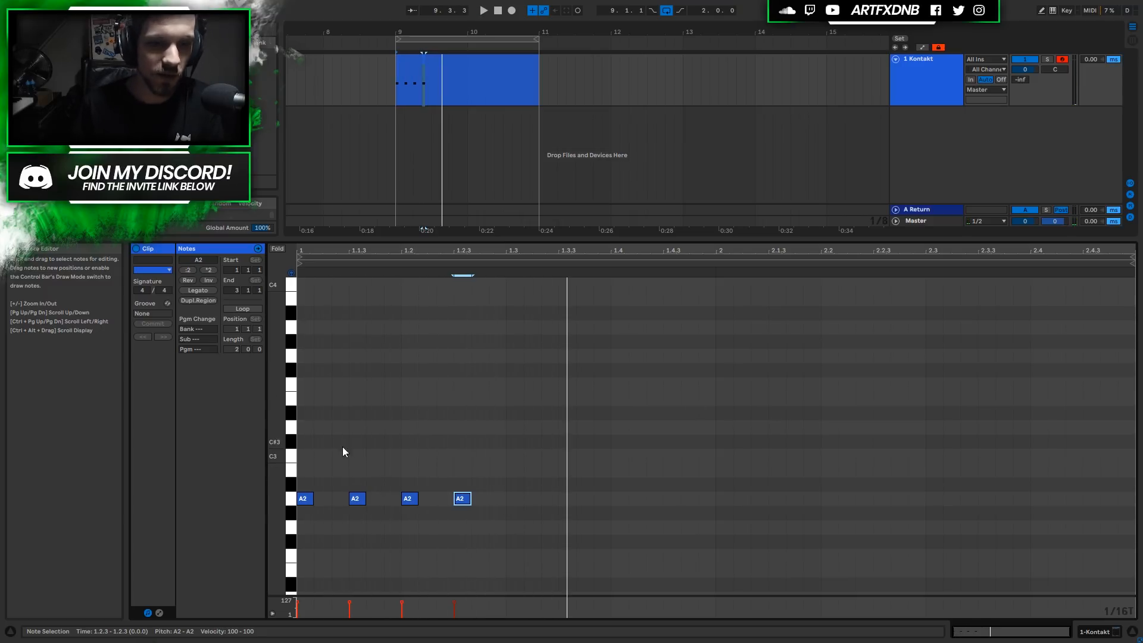
Copy the A2 note at 1.1.3 to the four midpoints after each main note in the first two beats
key("space")
left_click(353, 499)
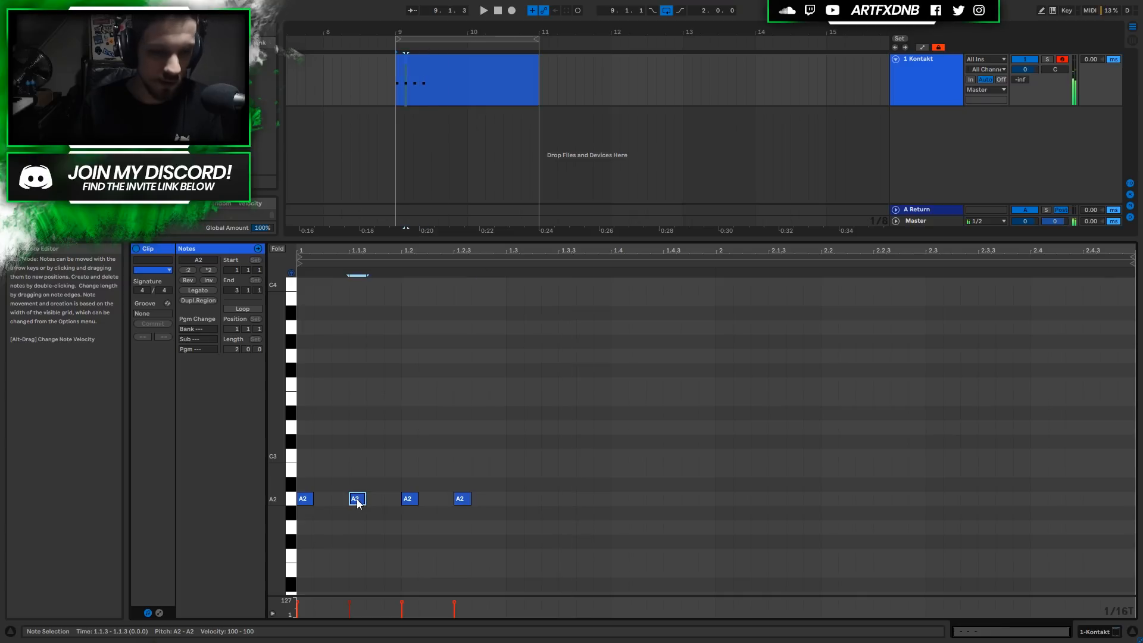
left_click_drag(358, 503, 330, 498)
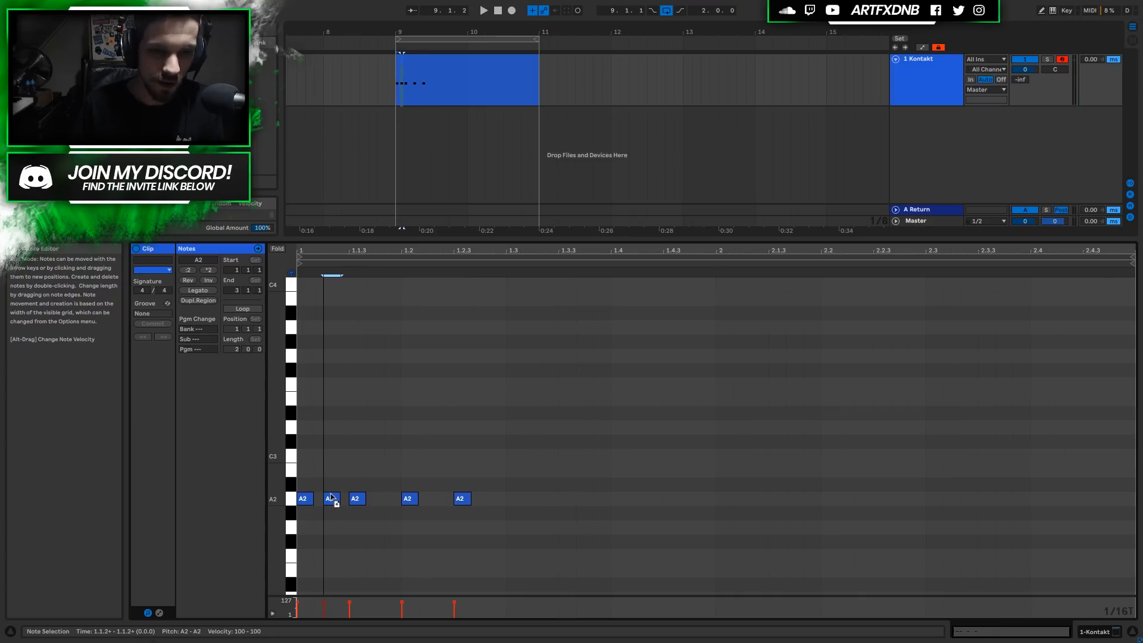
left_click_drag(331, 498, 331, 498)
left_click_drag(302, 427, 400, 460)
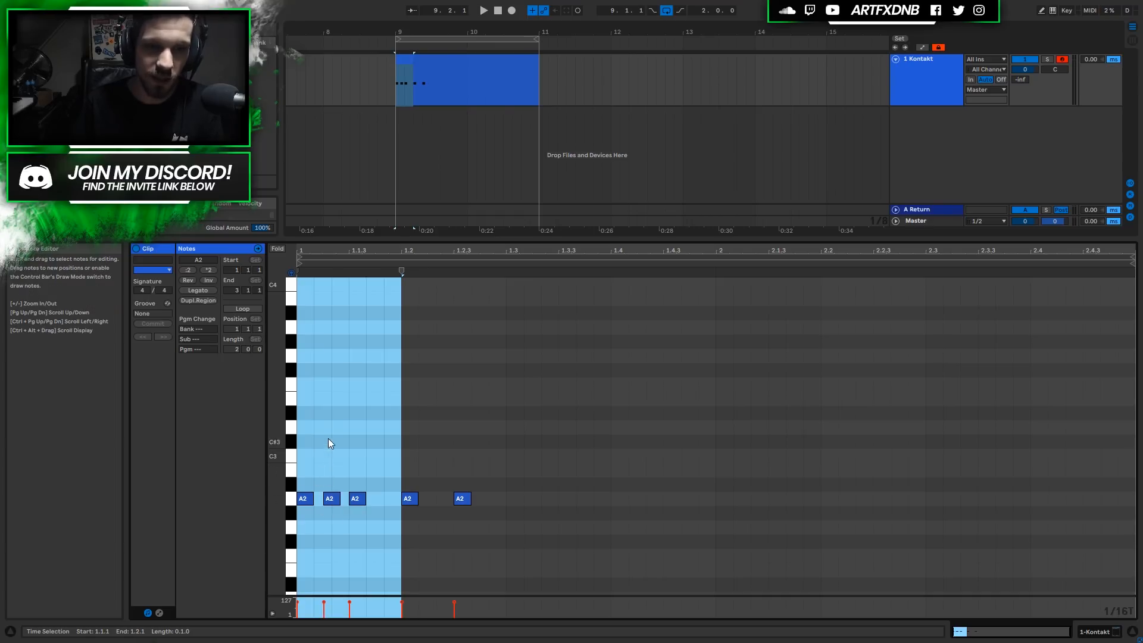
left_click(326, 468)
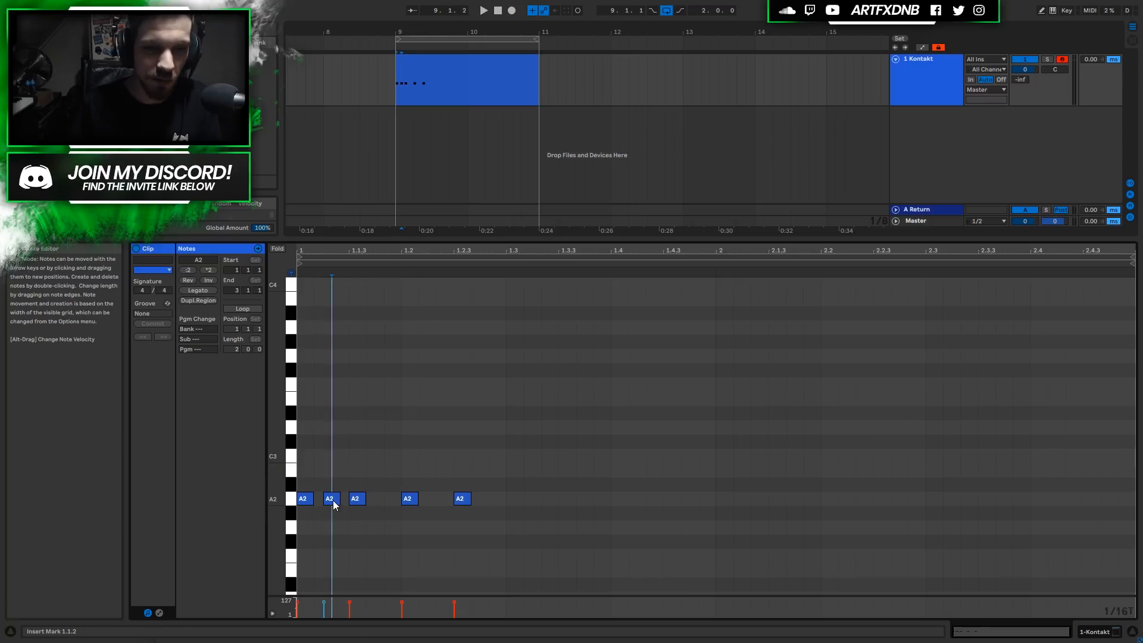
left_click_drag(333, 505, 487, 504)
Delay the four off-beat A2 notes together to the next triplet grid line
left_click_drag(342, 447, 330, 520)
left_click_drag(401, 452, 375, 524)
left_click_drag(445, 465, 427, 524)
left_click_drag(497, 474, 479, 521)
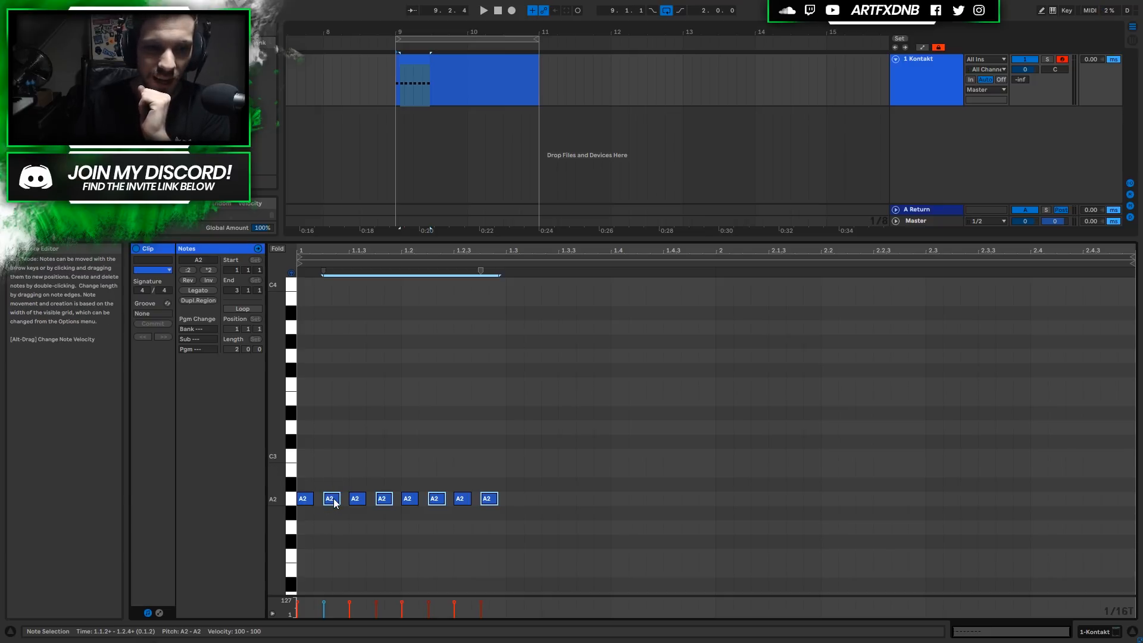
left_click_drag(334, 499, 345, 502)
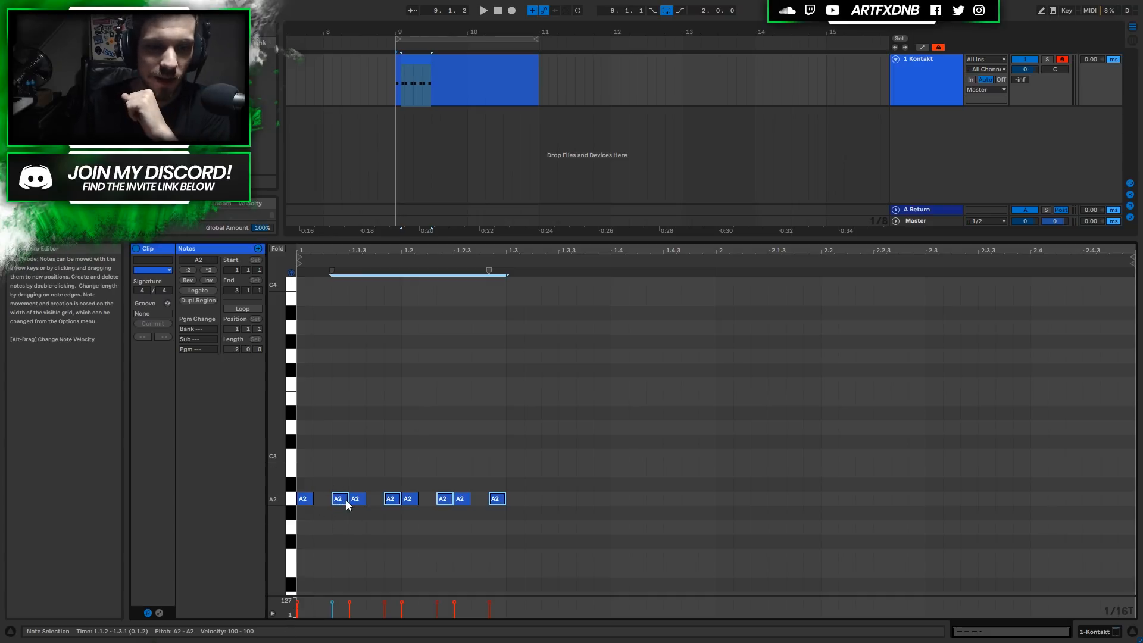
Shorten the four delayed off-beat notes and play the swung pattern back
left_click_drag(347, 499, 340, 500)
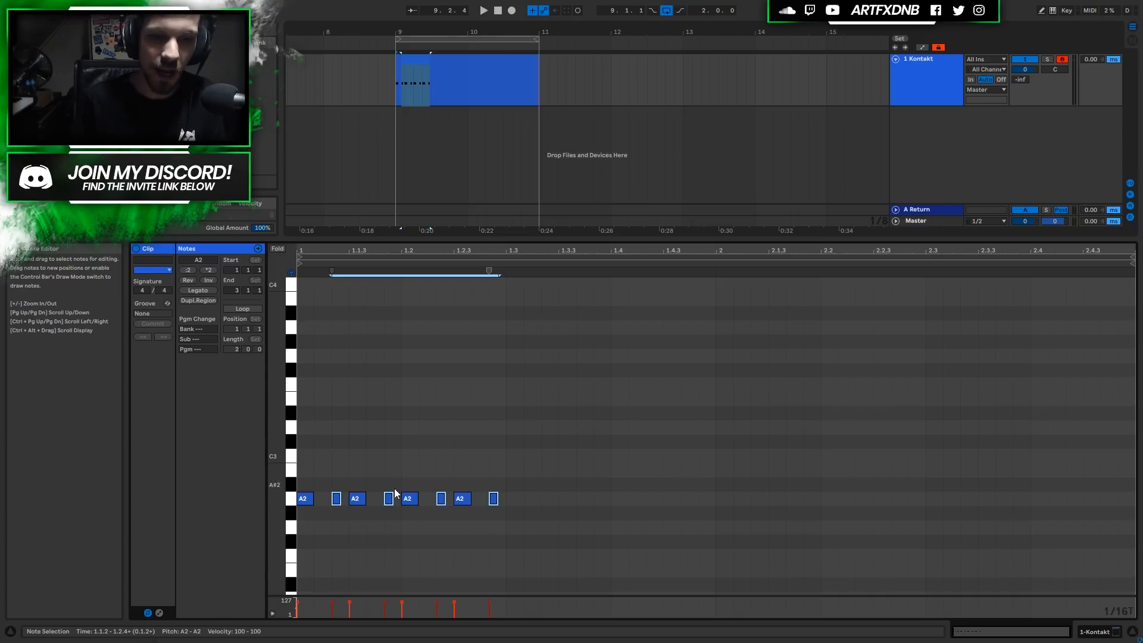
left_click(382, 426)
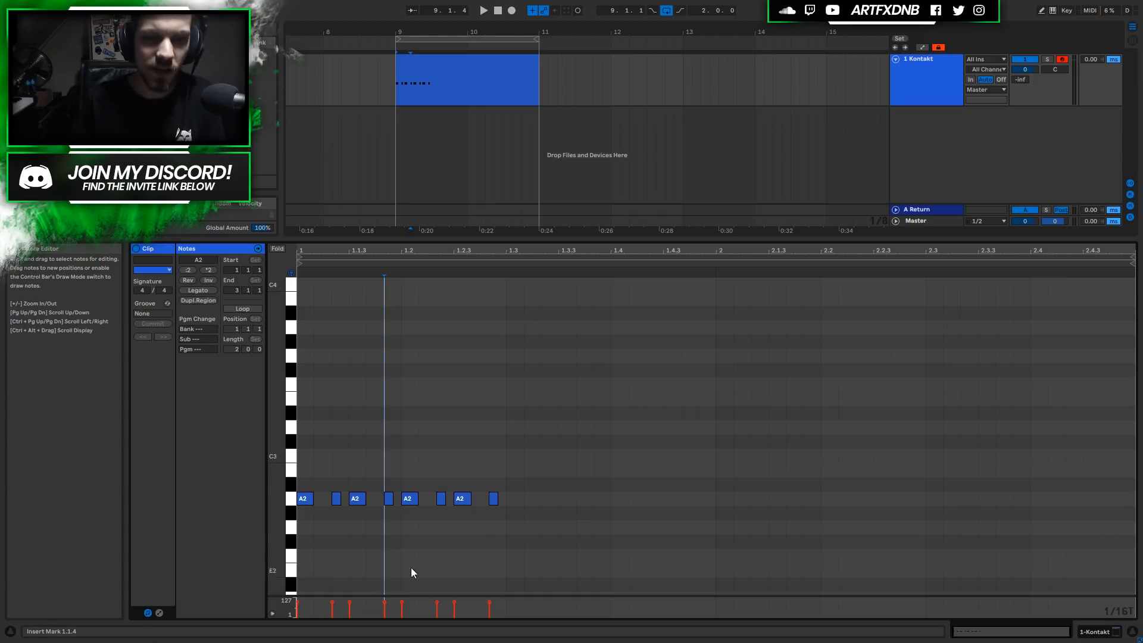
key("space")
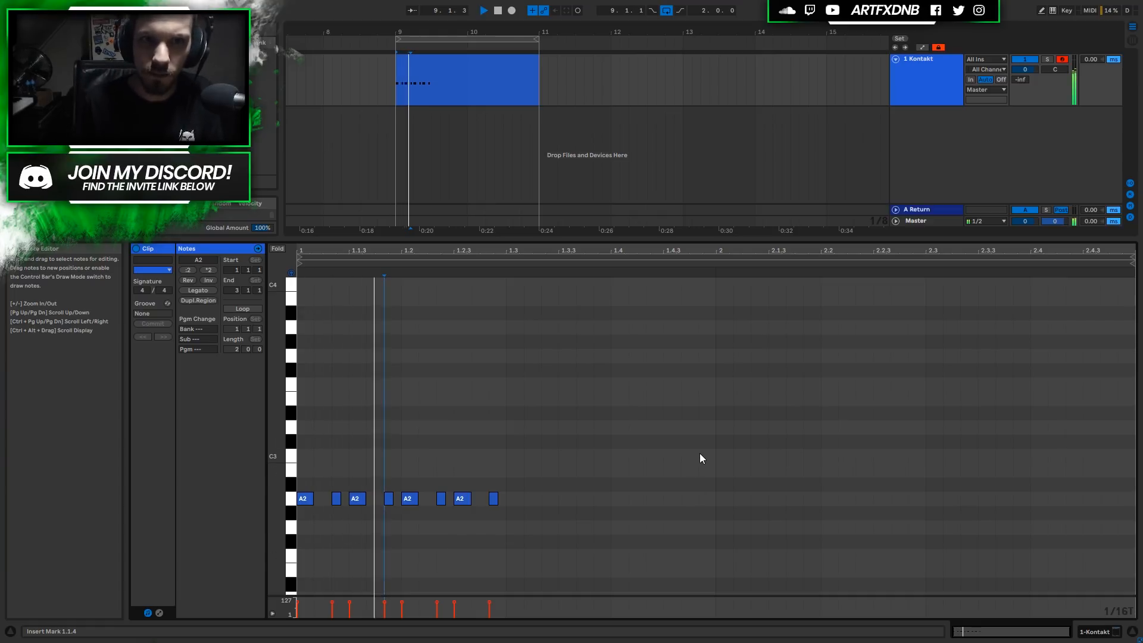
key("space")
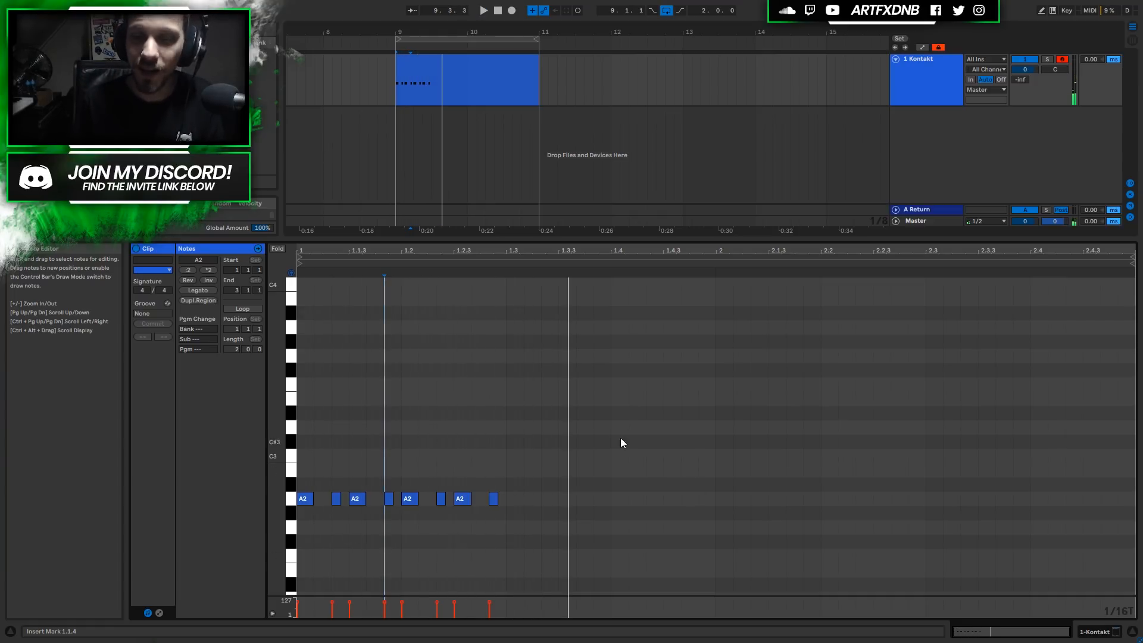
Duplicate the first two beats' A2 pattern until it fills the two-bar clip, and play it back
left_click_drag(504, 457, 306, 546)
key("ctrl+d")
key("ctrl+d")
key("space")
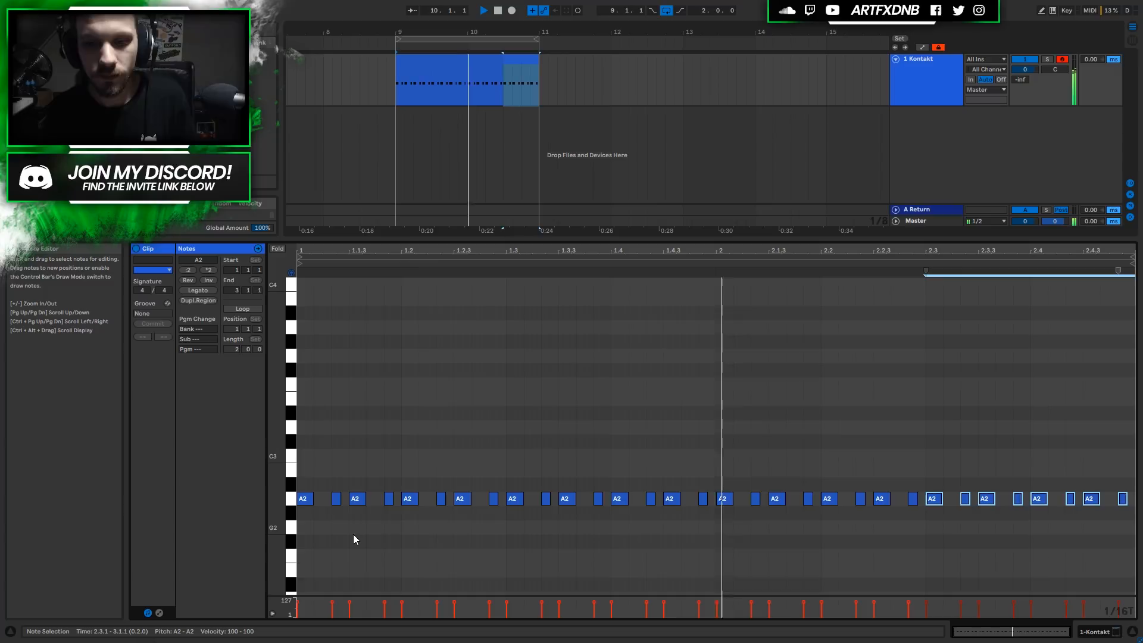
key("space")
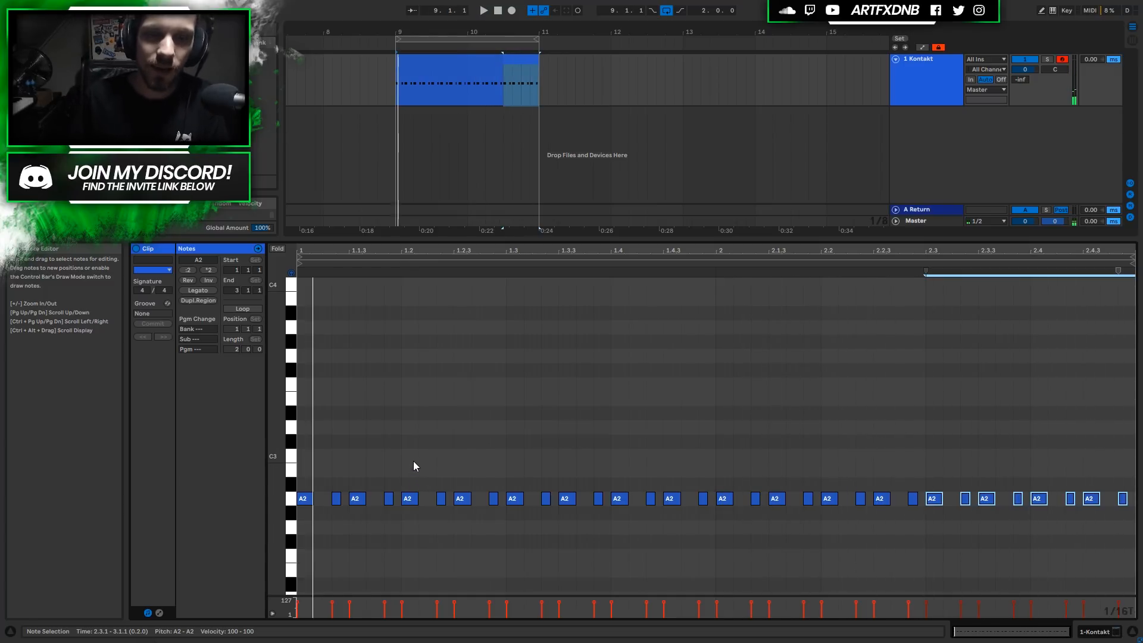
left_click(366, 477)
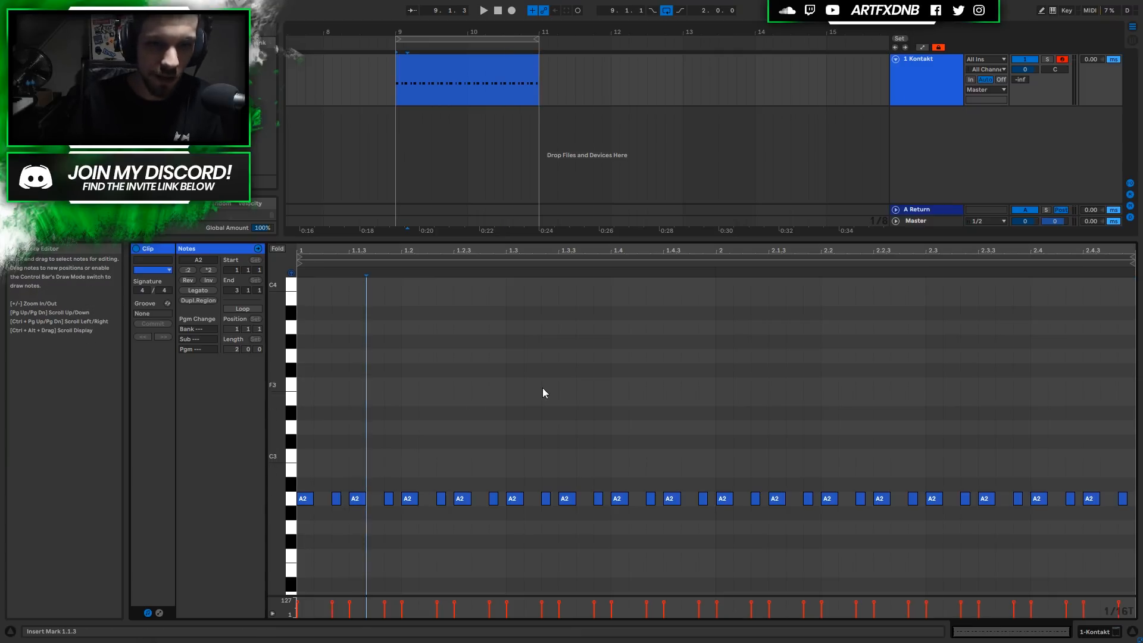
left_click_drag(335, 498, 335, 342)
key("ctrl+z")
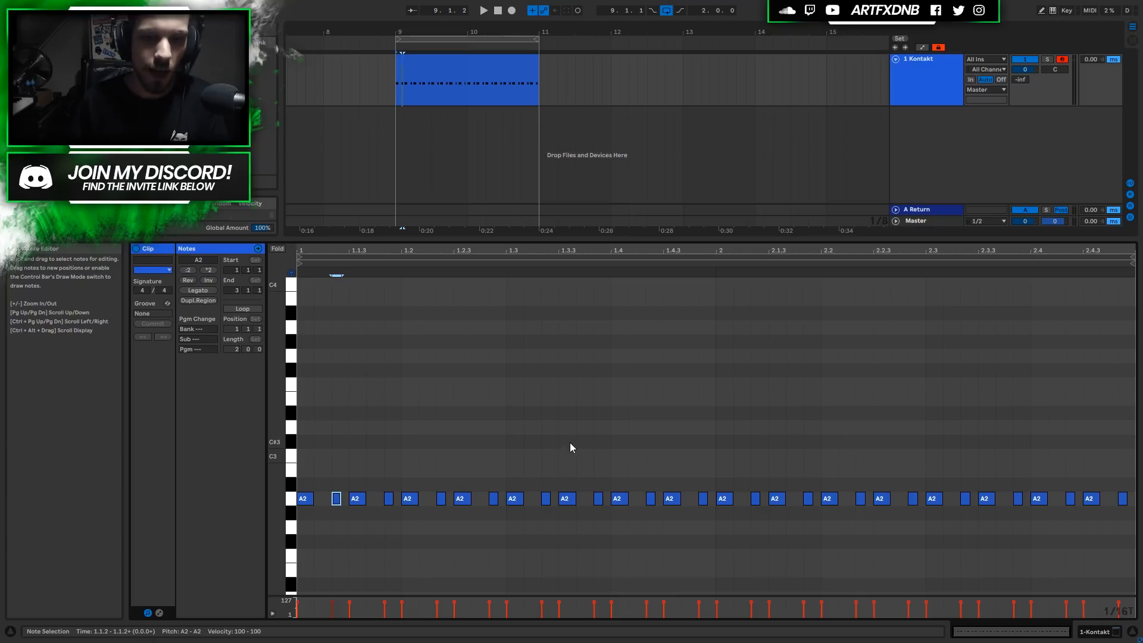
Fill the half beat from 1.2.1 to 1.2.3 with three short A2 triplet notes and play the clip
mouse_move(439, 502)
left_mouse_down()
mouse_move(405, 503)
mouse_move(423, 506)
left_mouse_up()
left_click(462, 492)
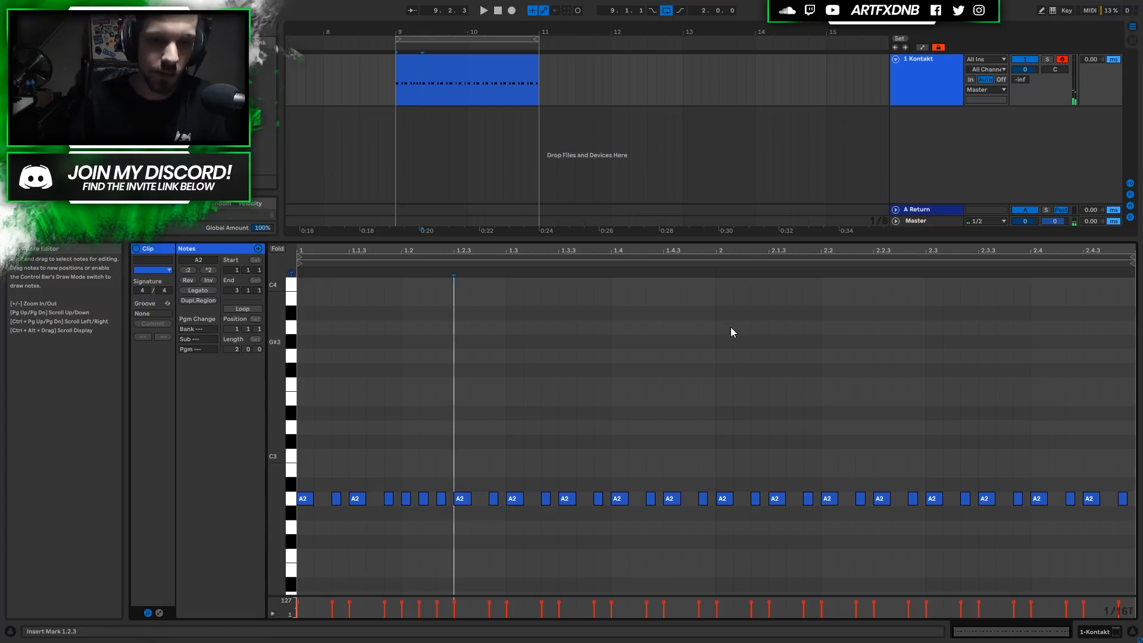
left_click(422, 499)
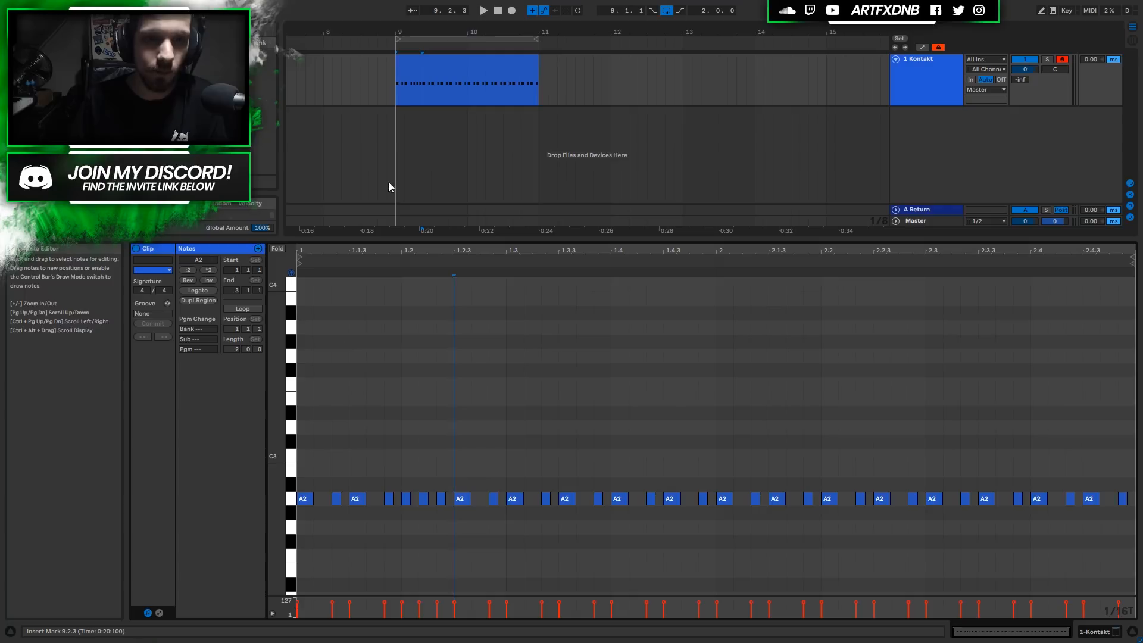
left_click(401, 60)
key("space")
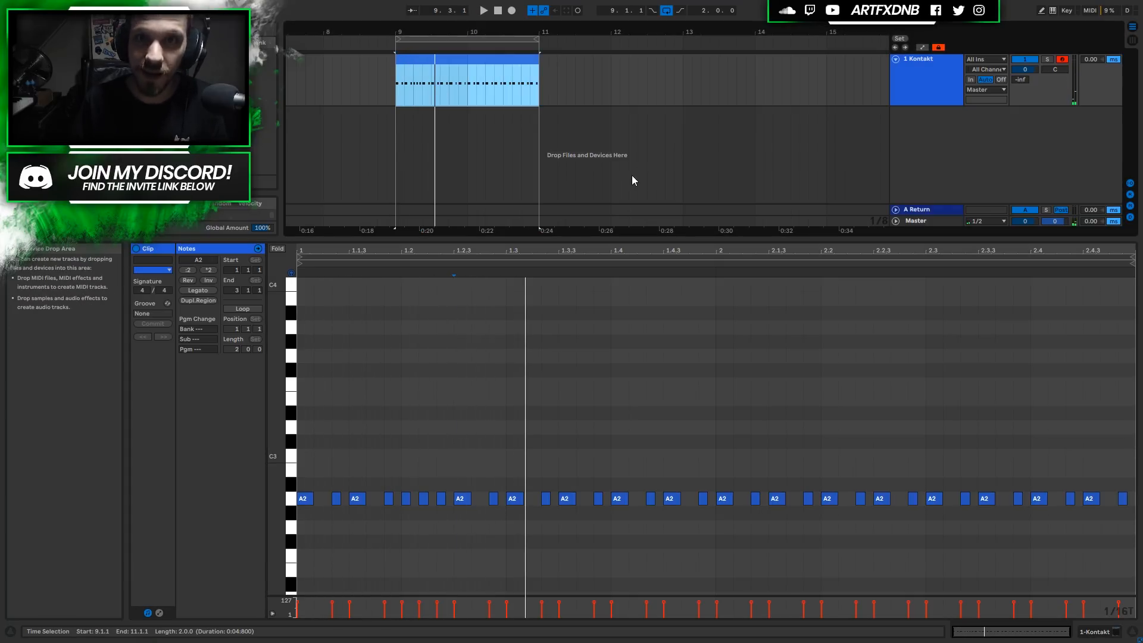
Undo the triplet fill between 1.2.1 and 1.2.3
left_click(489, 418)
key("ctrl+z")
key("ctrl+z")
left_click(437, 449)
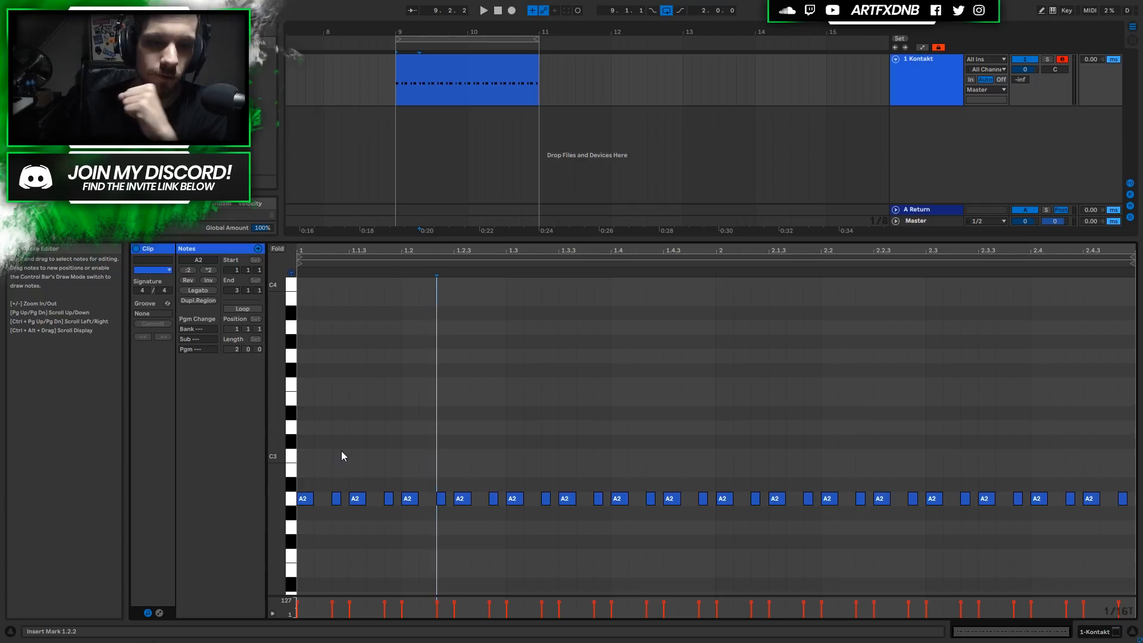
Delete the notes between 1.1.1 and 1.2.1, the off-beat note at 1.2.2 and the note at 1.3
left_click_drag(330, 447, 391, 541)
key("Delete")
left_click_drag(430, 473, 449, 514)
key("Delete")
left_click_drag(492, 478, 524, 512)
key("Delete")
Delete the notes from 1.4.3 to 2.1.1, those just before 2.2 and 2.2.3, at 2.3 and the last one, and play back
left_click_drag(599, 449, 724, 508)
key("Delete")
key("Delete")
left_click_drag(853, 476, 868, 512)
key("Delete")
left_click_drag(924, 476, 944, 512)
key("Delete")
left_click_drag(1115, 478, 1129, 512)
key("Delete")
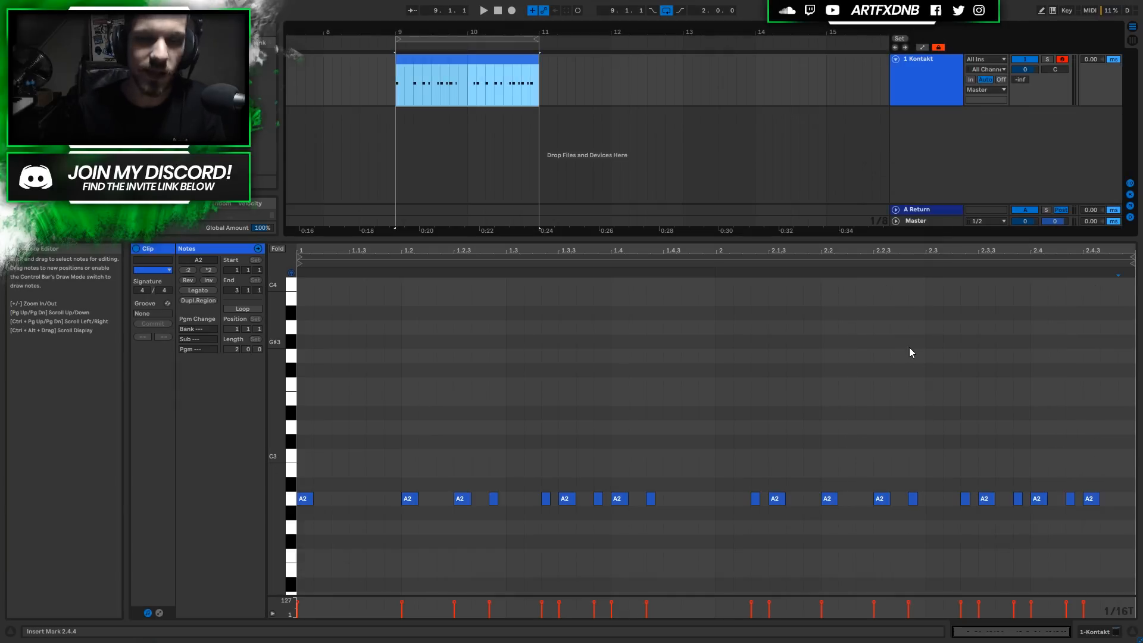
key("space")
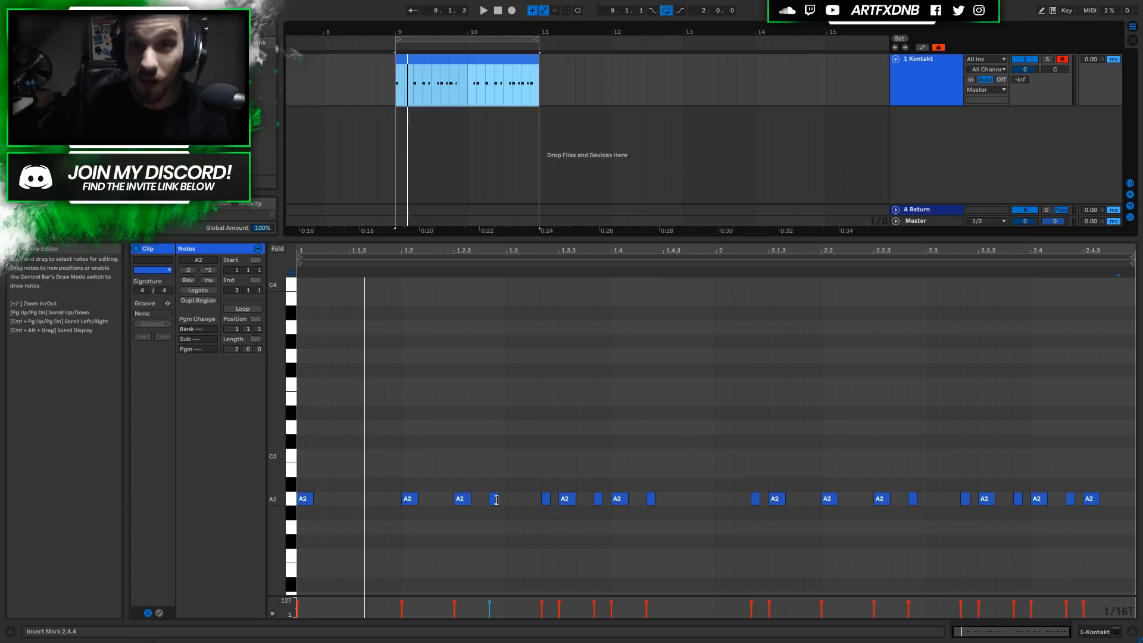
Duplicate the two-bar clip to bars 11 to 13 and move the loop region over the copy
left_click(486, 69)
left_click_drag(485, 70, 601, 64)
left_click_drag(498, 39, 641, 39)
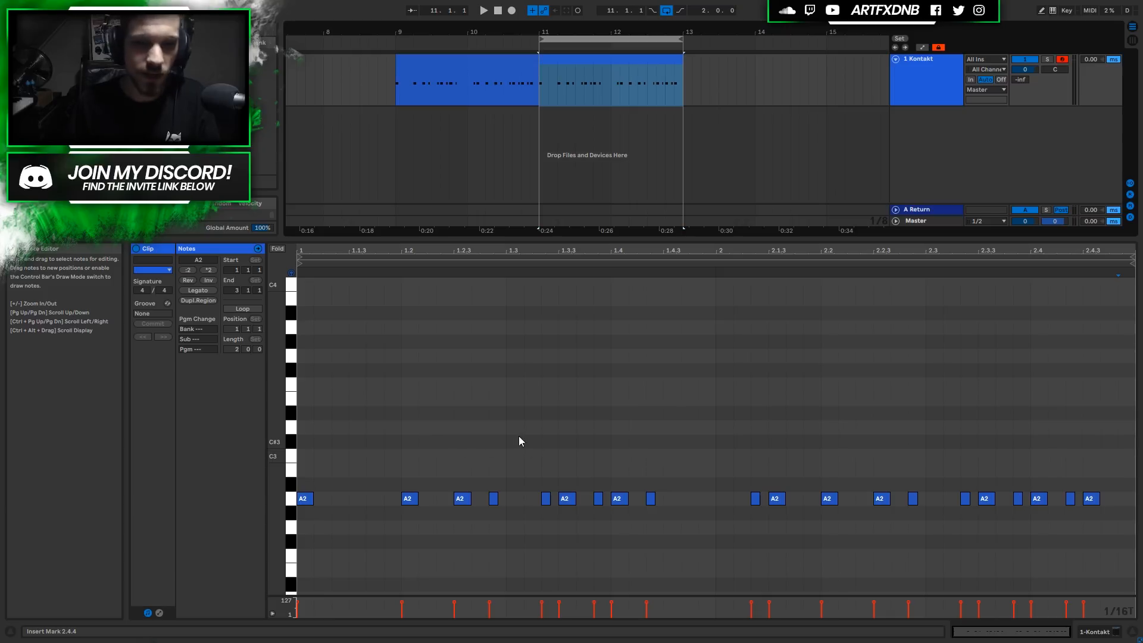
Lengthen the copied clip's first note to about 1.1.4 and its 2.1.3 note to about 2.1.4, playing the clip
left_click(335, 425)
left_click_drag(315, 498, 395, 493)
key("space")
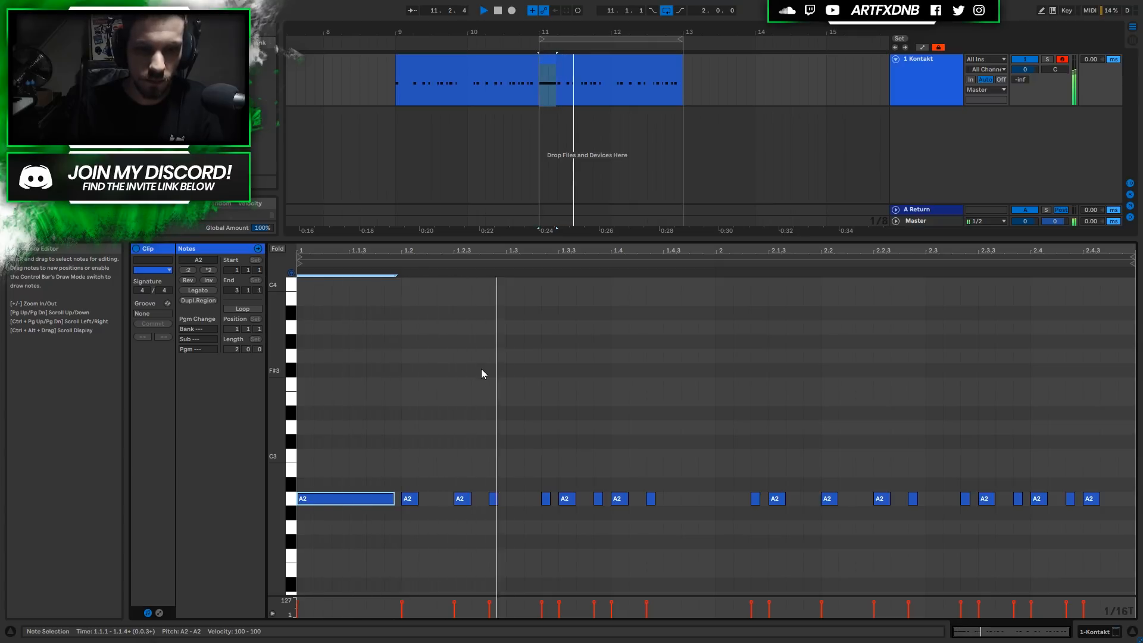
key("space")
left_click_drag(786, 500, 817, 507)
key("space")
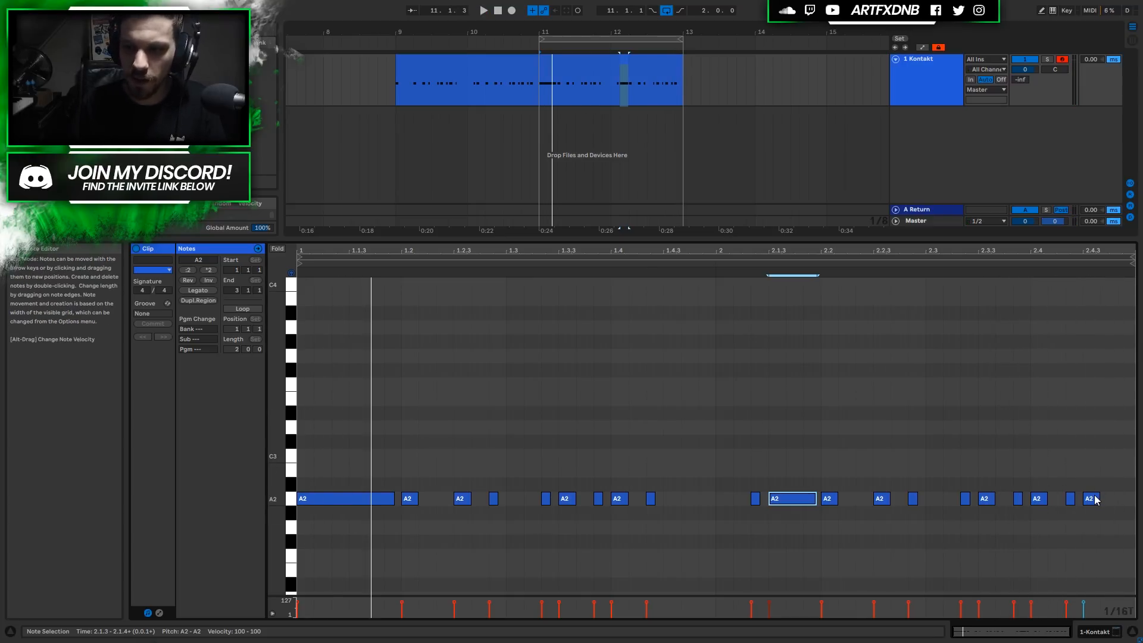
Move the last A2 note to 2.4.2, extend it almost to the clip's end, and play the pattern
left_click_drag(1098, 501, 1079, 501)
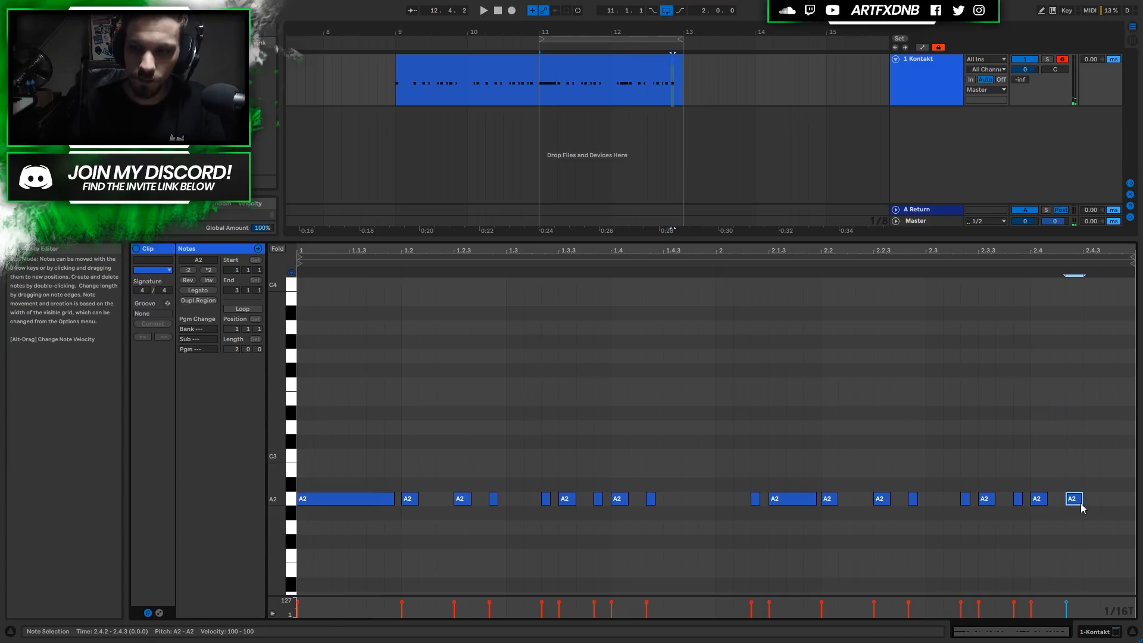
left_click_drag(1080, 500, 1130, 505)
key("space")
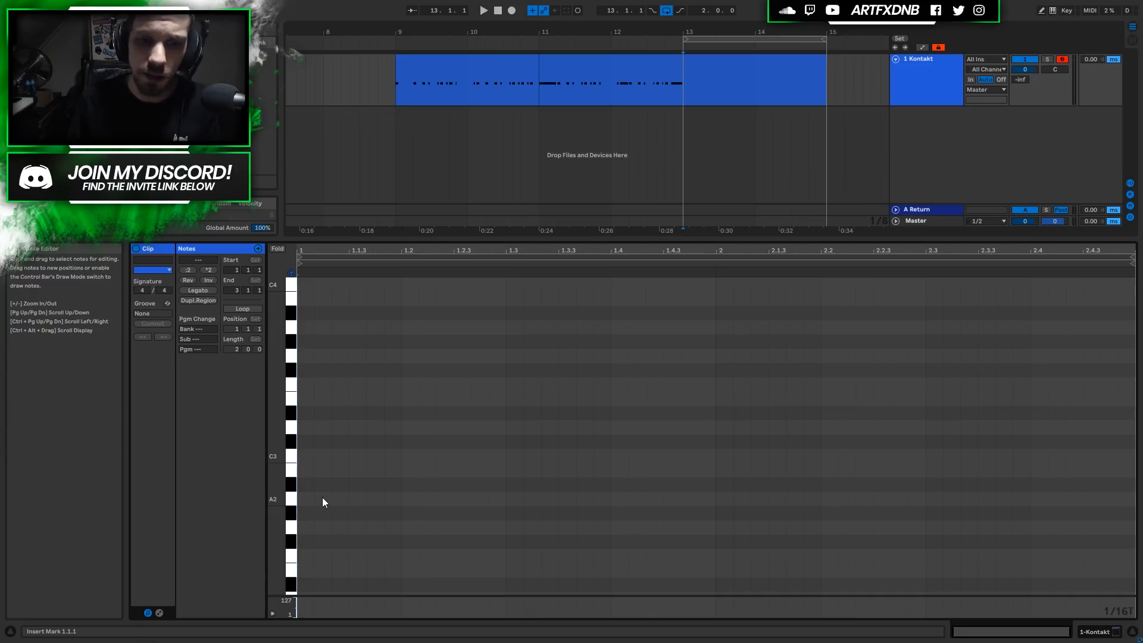
Build a rising A natural minor scale of eighth notes in the empty clip, from A2 at 1.1.1 to A3, repeating A3 at 2.1.1
double_click(299, 502)
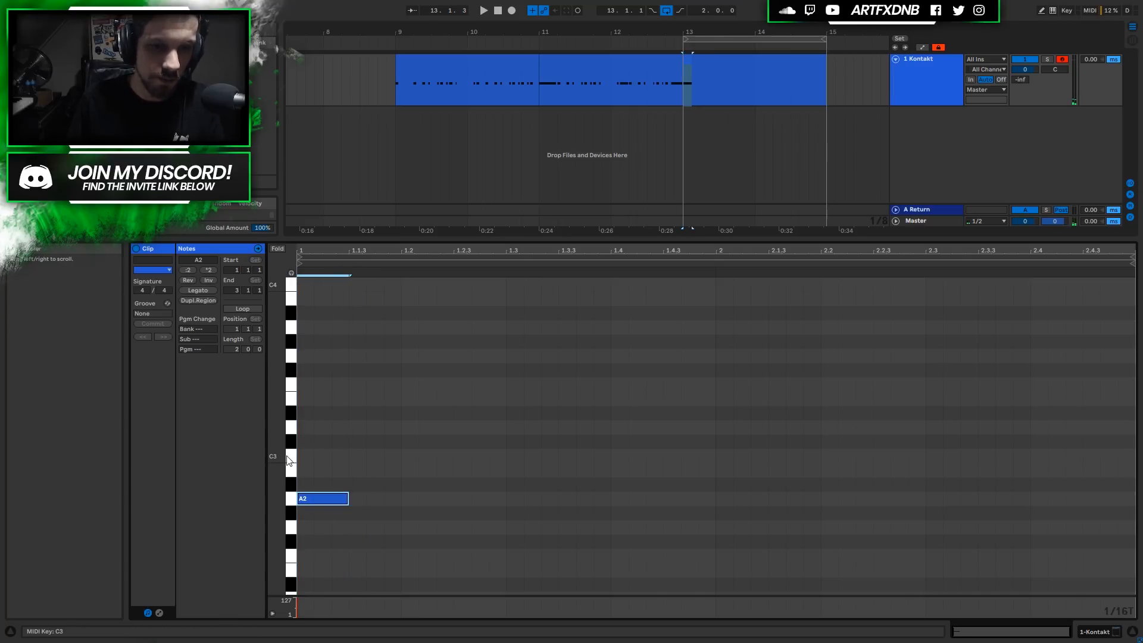
key("ctrl+d")
key("Up")
key("Up")
key("ctrl+d")
key("Up")
key("ctrl+d")
key("Up")
key("Up")
key("ctrl+d")
key("Up")
key("Up")
key("ctrl+d")
key("Up")
key("ctrl+d")
key("Up")
key("Up")
key("ctrl+d")
key("Up")
key("Up")
key("ctrl+d")
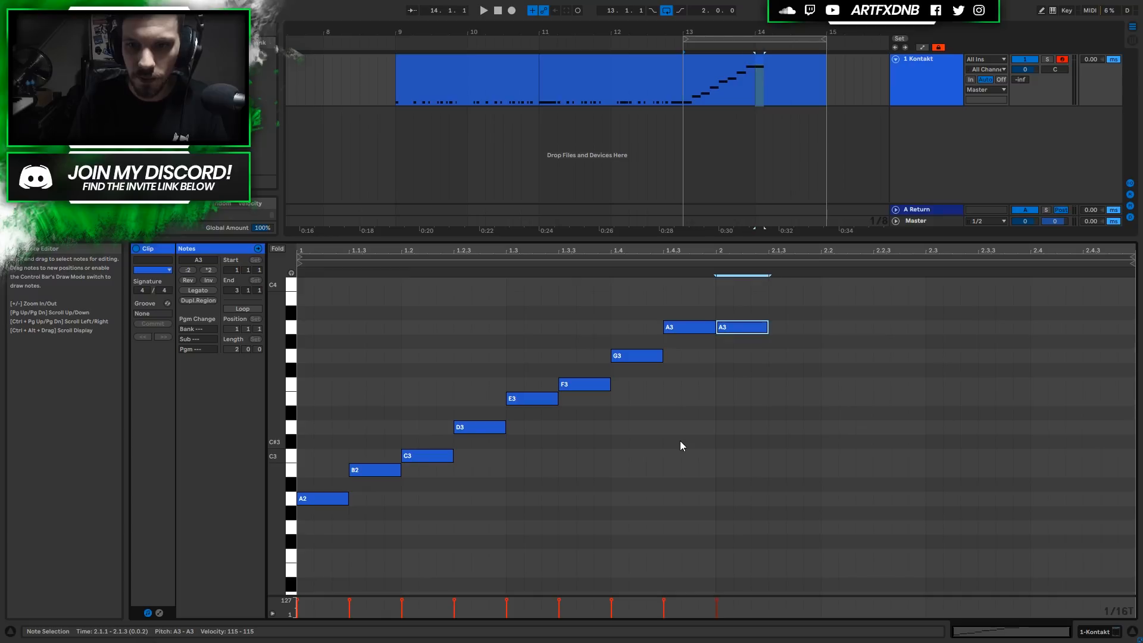
Continue the scale downward in eighth notes from G3 at 2.1.3 through F3, E3, D3, C3 and B2 to A2 at 2.4.3
key("ctrl+d")
key("Down")
key("Down")
key("ctrl+d")
key("Down")
key("Down")
key("ctrl+d")
key("Down")
key("ctrl+d")
key("Down")
key("Down")
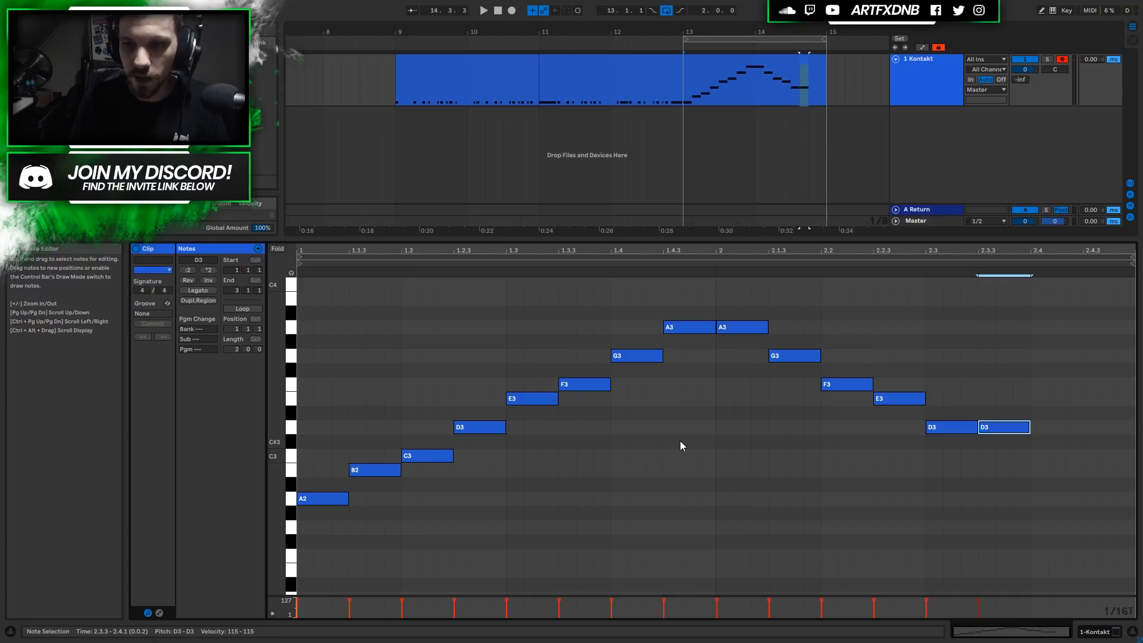
key("ctrl+d")
key("Down")
key("Down")
key("ctrl+d")
key("Down")
key("ctrl+d")
key("Down")
key("Down")
Select the scale clip at bar 13 and play it back
left_click(724, 73)
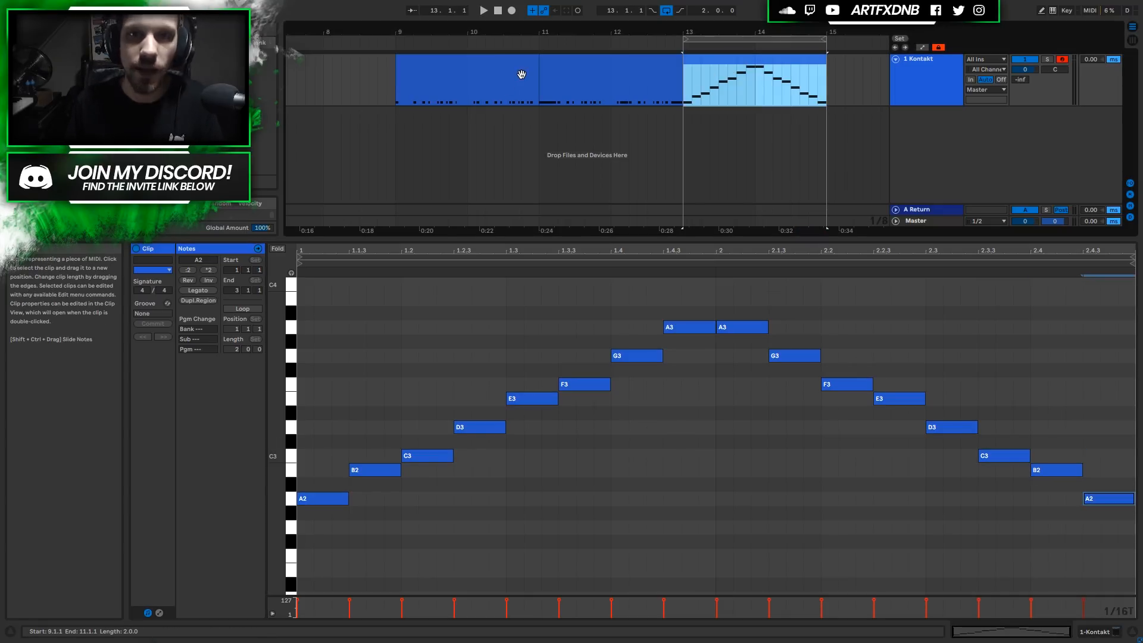
key("space")
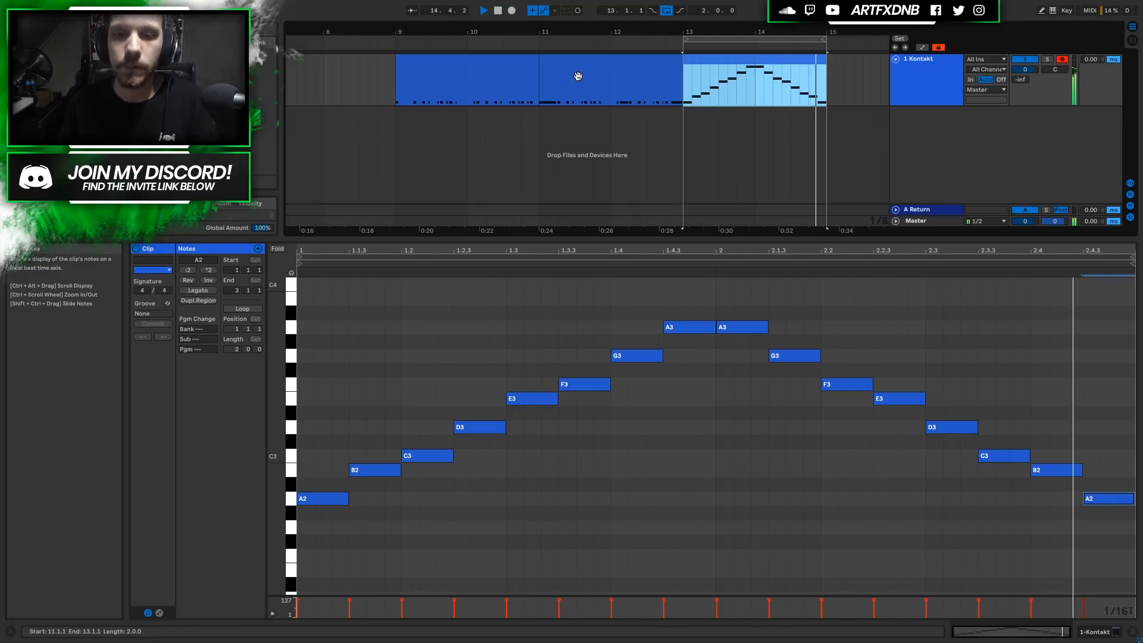
key("space")
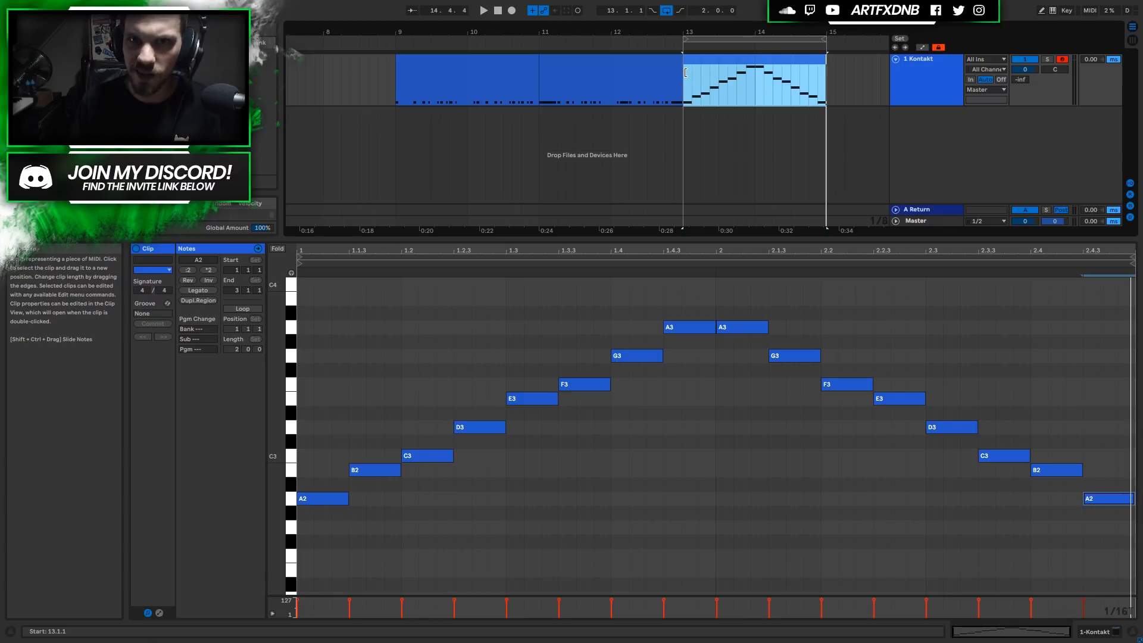
Audition single scale notes in turn: B2 at 1.1.3, F3 at 1.3.3 and A2 at 1.1.1
left_click(380, 531)
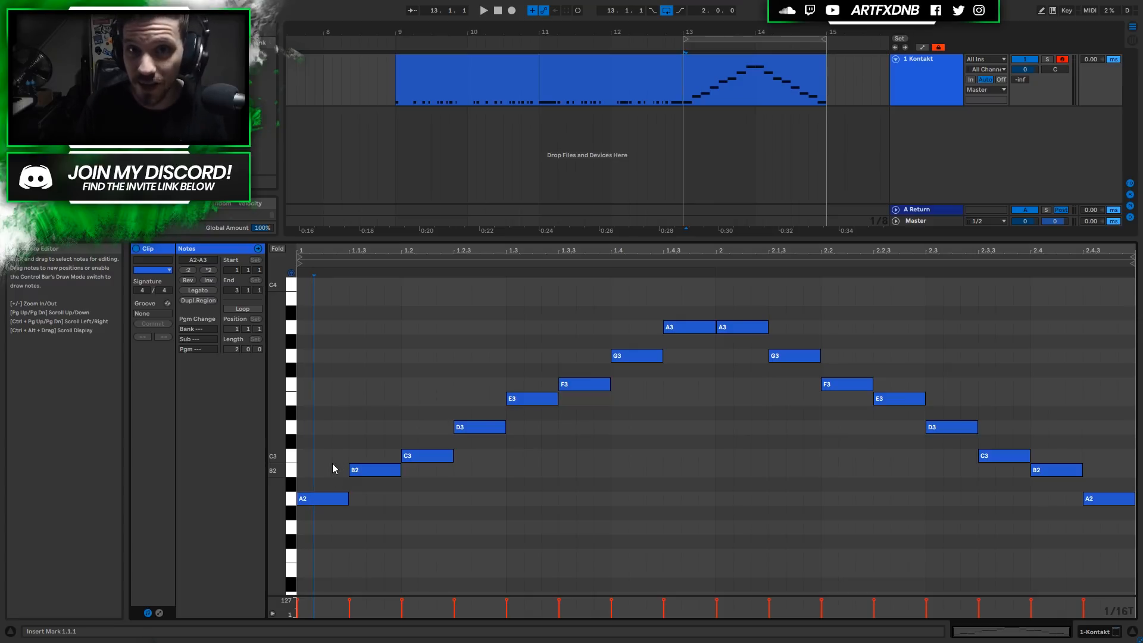
left_click(364, 470)
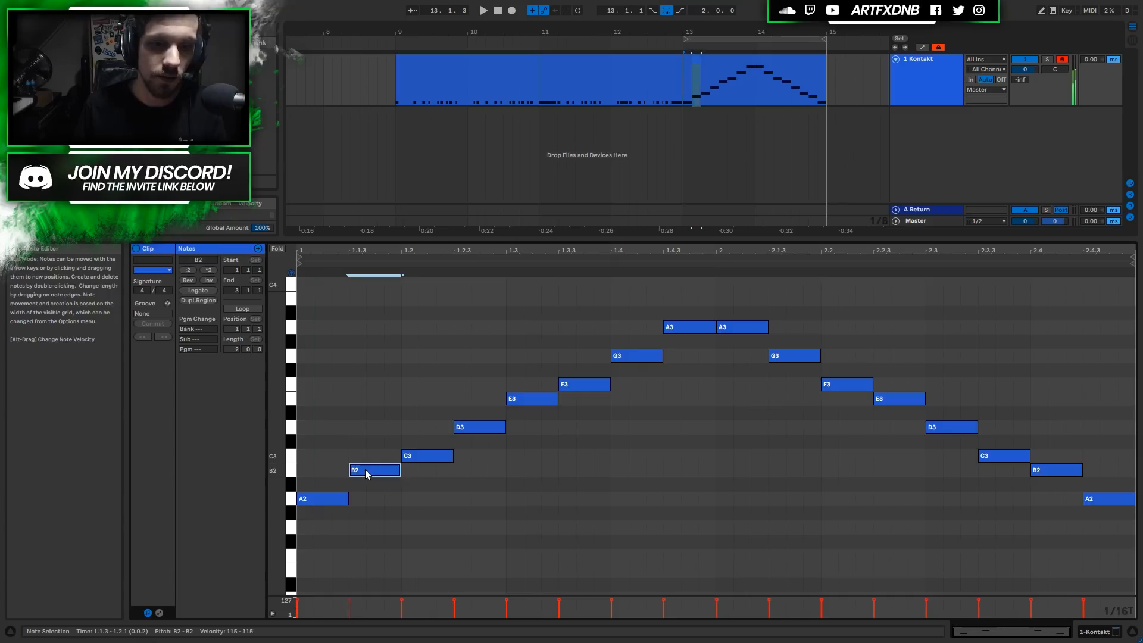
left_click(568, 386)
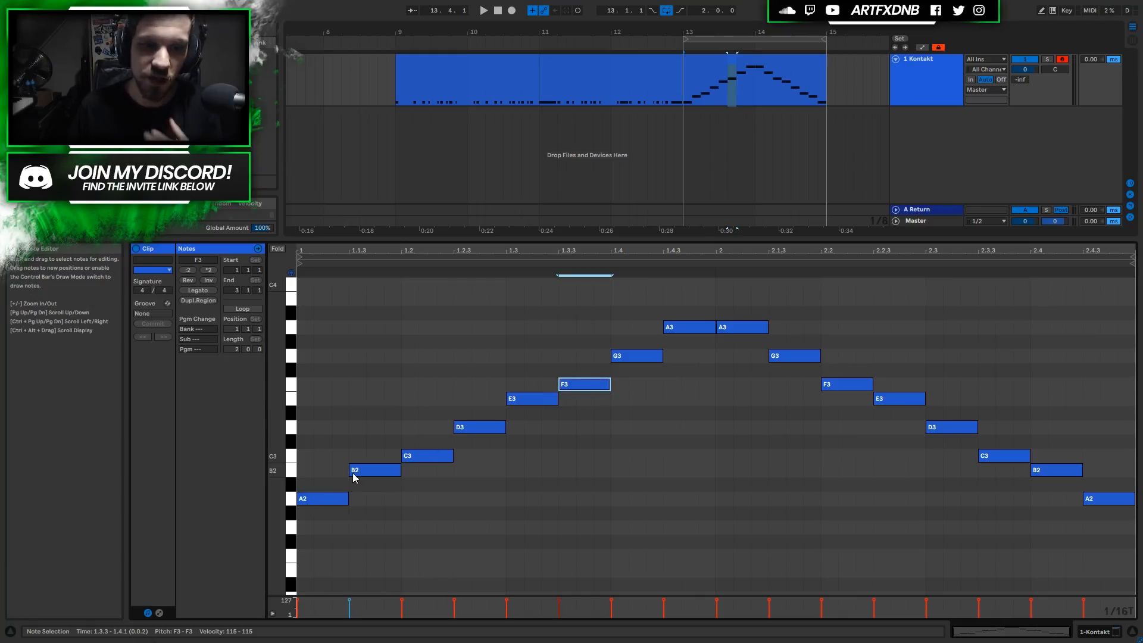
left_click(314, 501)
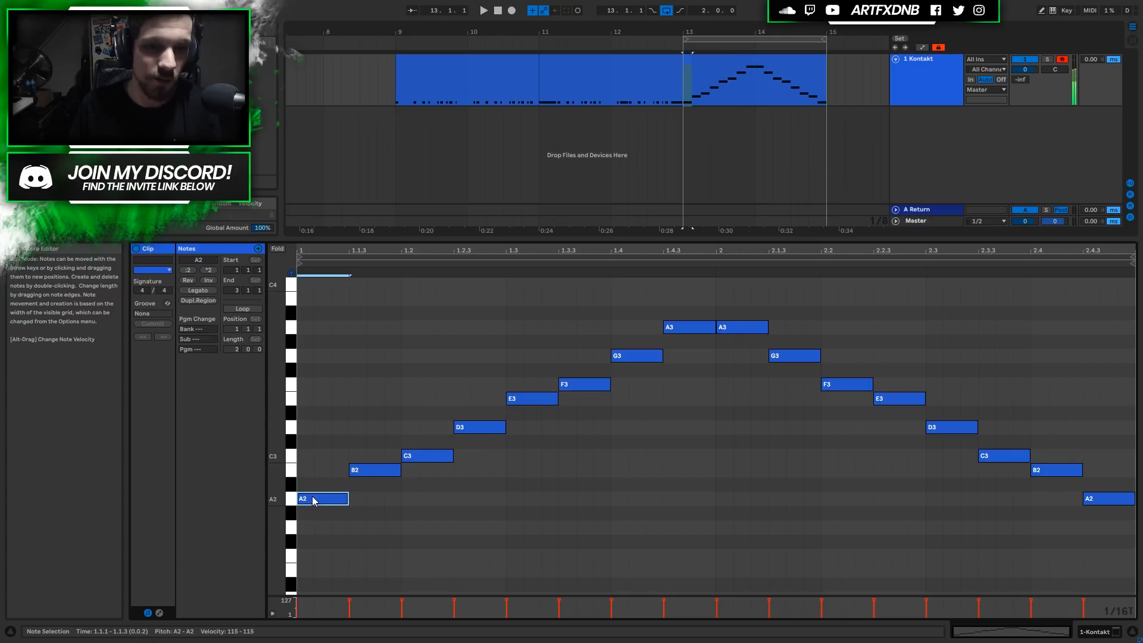
Audition the scale notes C3, A2, B2, C3, E3 and G3 in the rising half, repeating E3 and G3
left_click(416, 458)
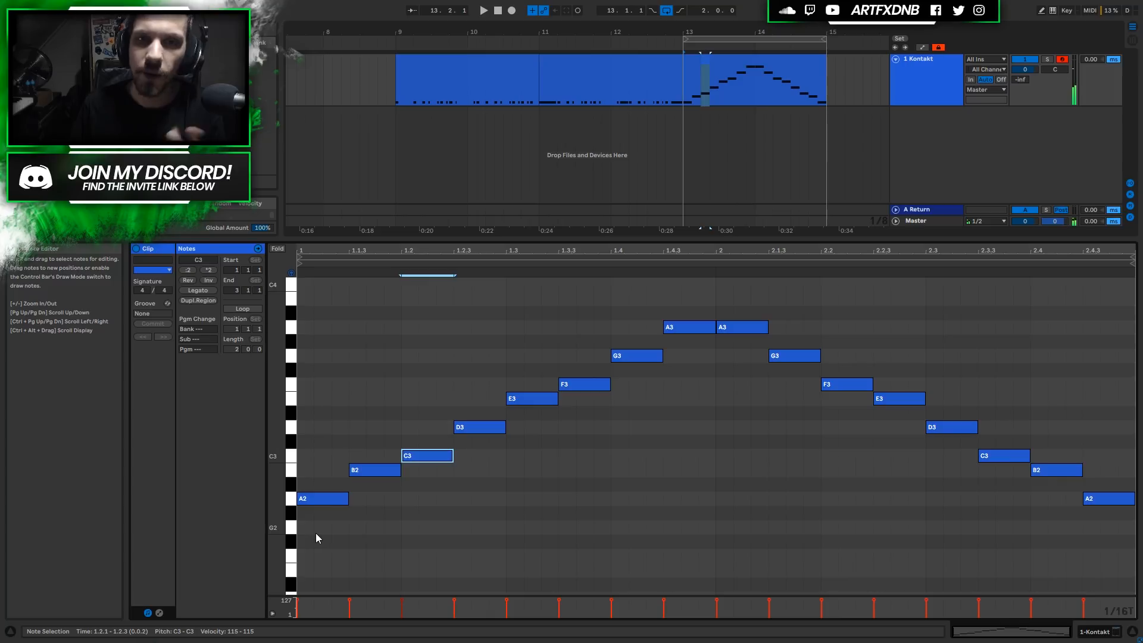
left_click(327, 501)
left_click(370, 471)
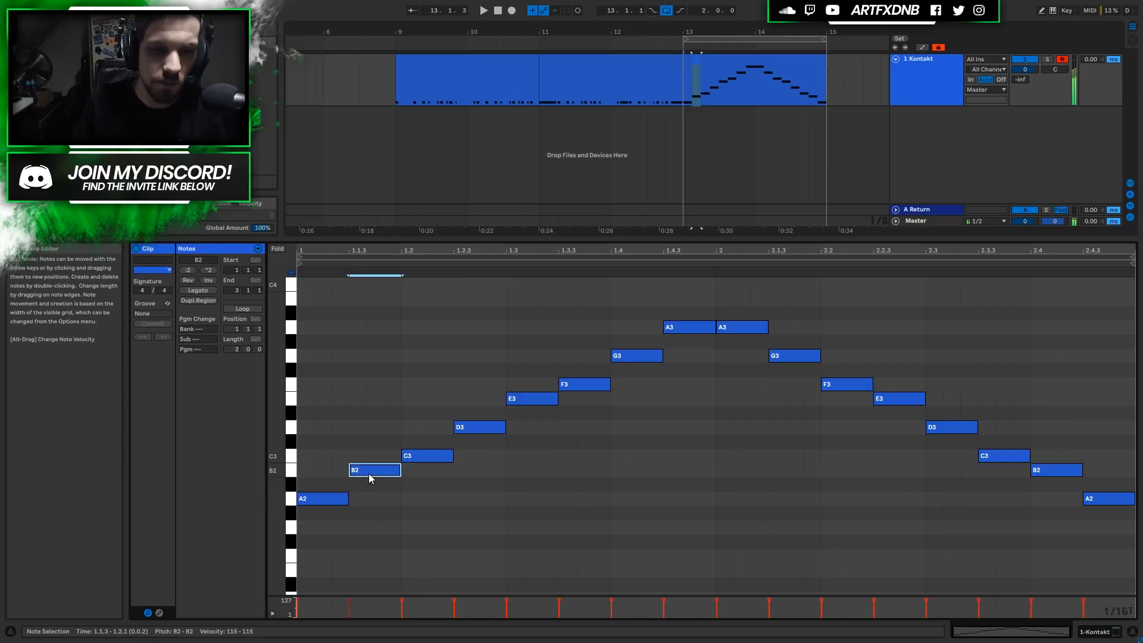
left_click(430, 455)
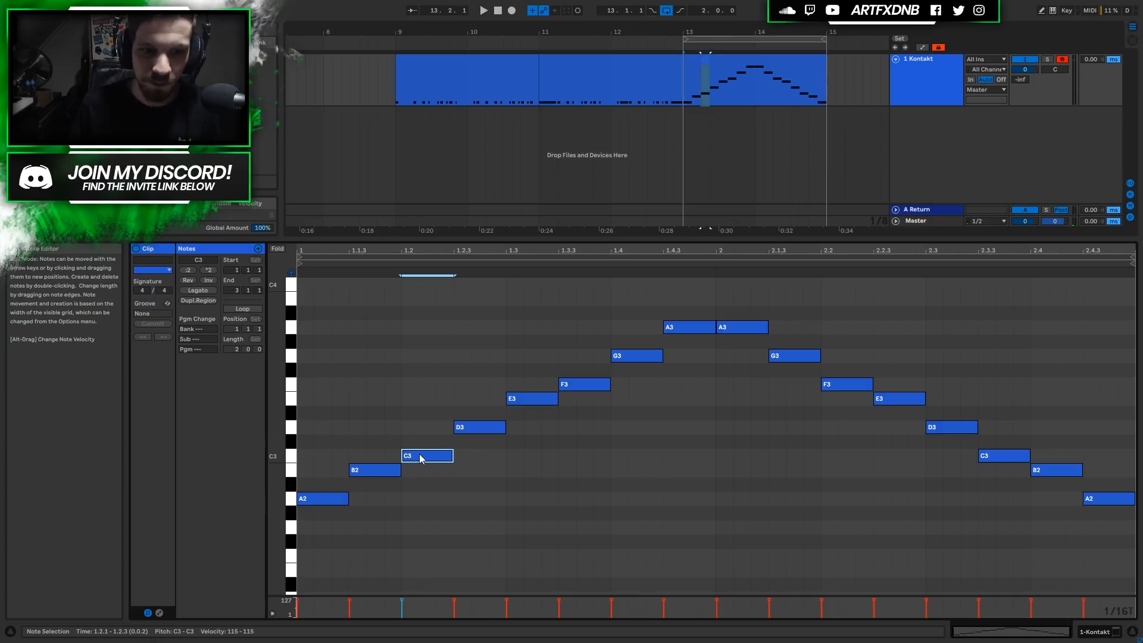
left_click(511, 403)
left_click(632, 356)
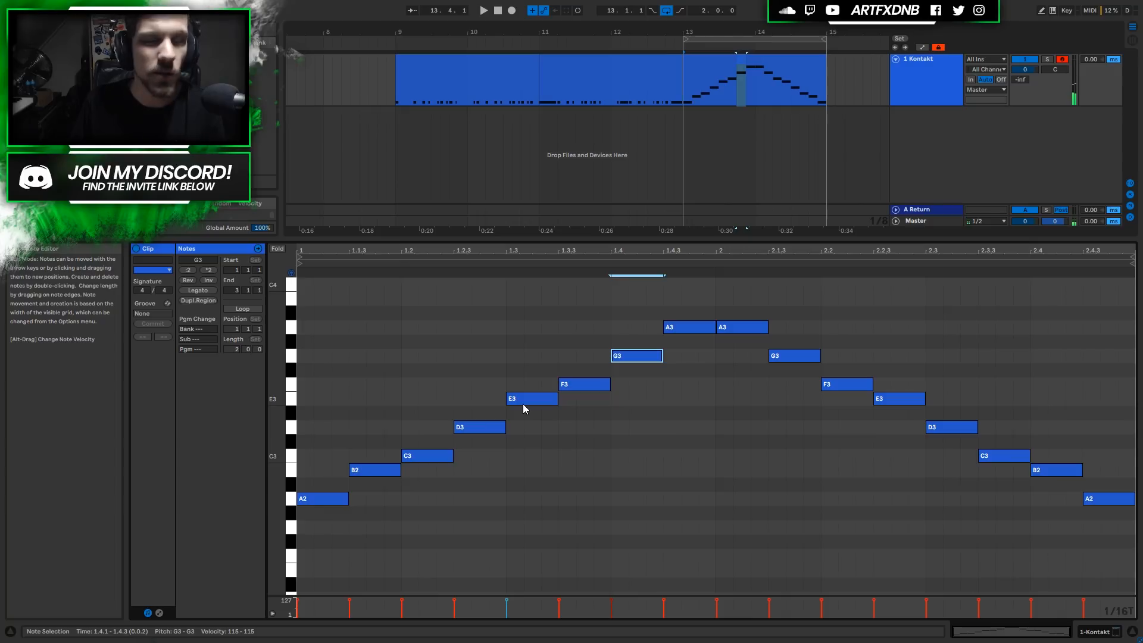
left_click(522, 403)
left_click(622, 361)
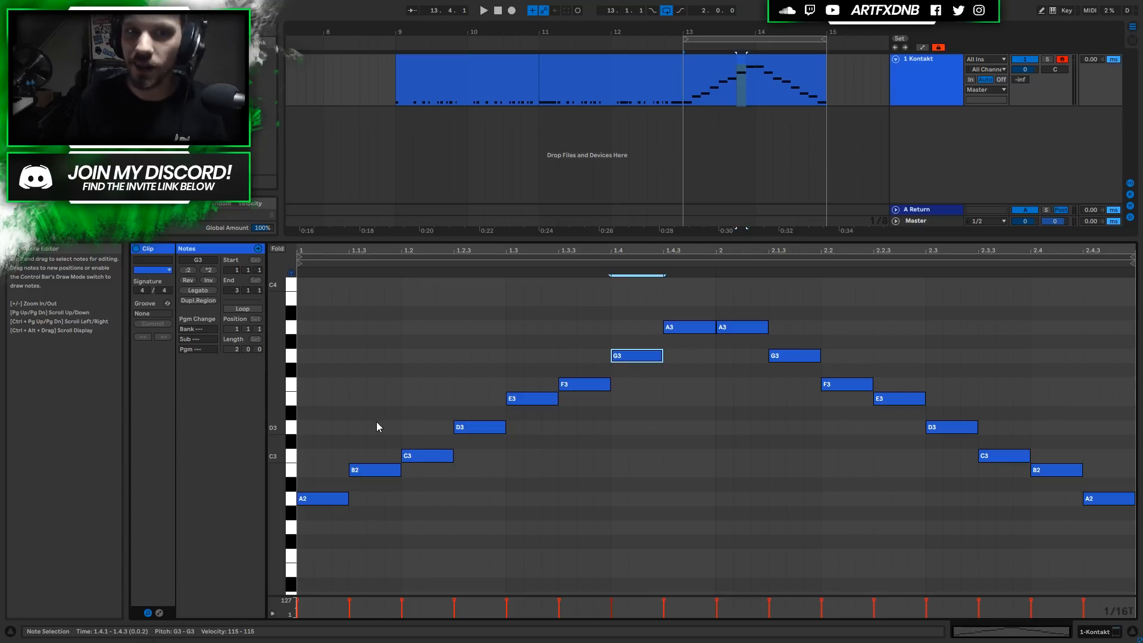
Delete both B2 notes and both F3 notes from the scale to leave an A minor pentatonic
left_click(376, 470)
left_click(604, 384, "shift")
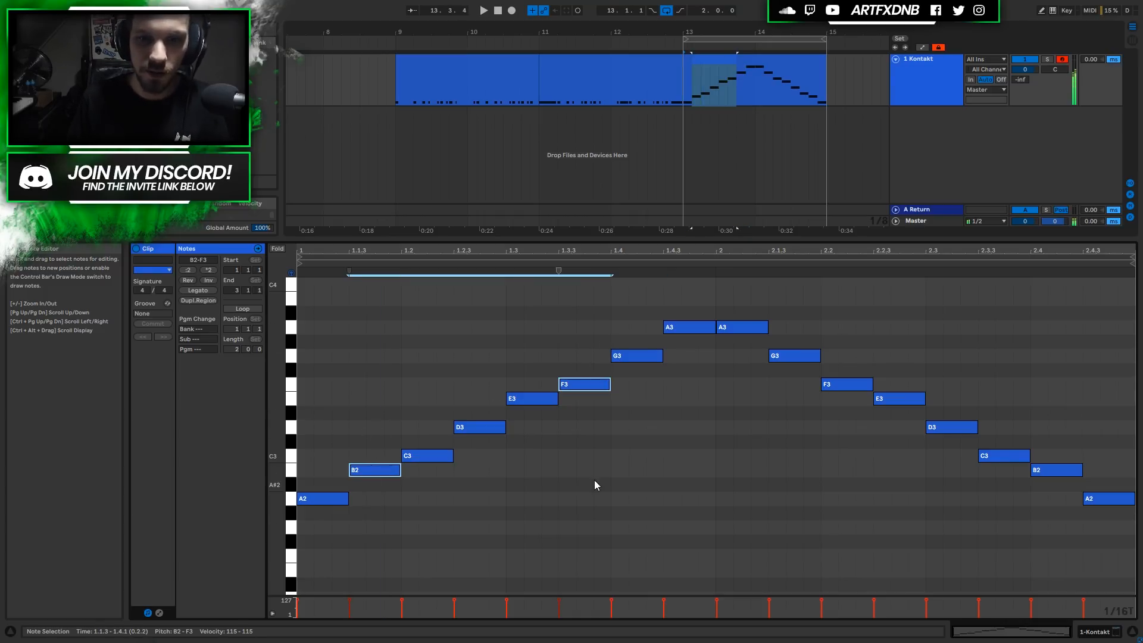
left_click(846, 384, "shift")
left_click(1053, 471, "shift")
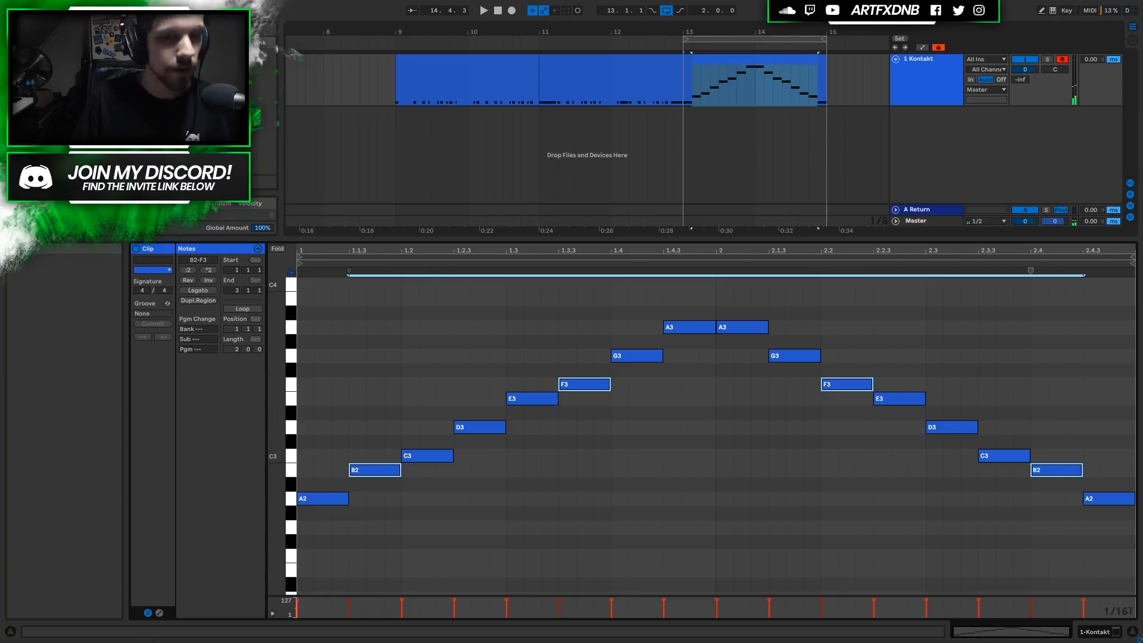
key("Delete")
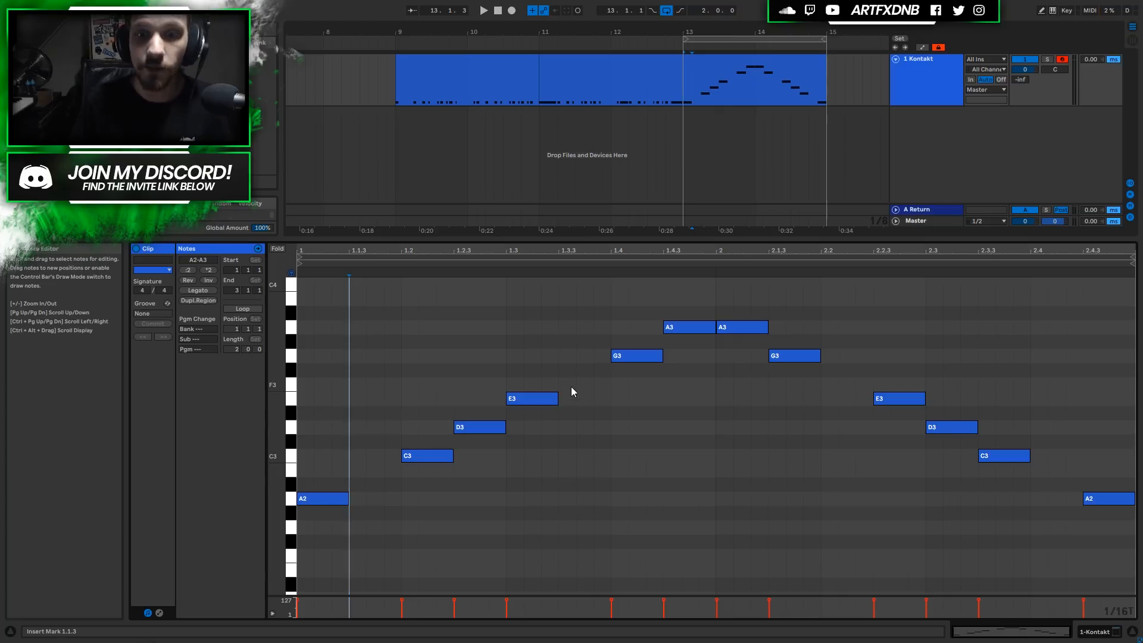
Close the gaps so the remaining notes run as consecutive eighth notes from A2 at 1.1.1 to A2 at 2.2.3
mouse_move(317, 527)
left_mouse_down()
mouse_move(327, 486)
mouse_move(347, 465)
mouse_move(667, 294)
left_mouse_up()
left_click(524, 375)
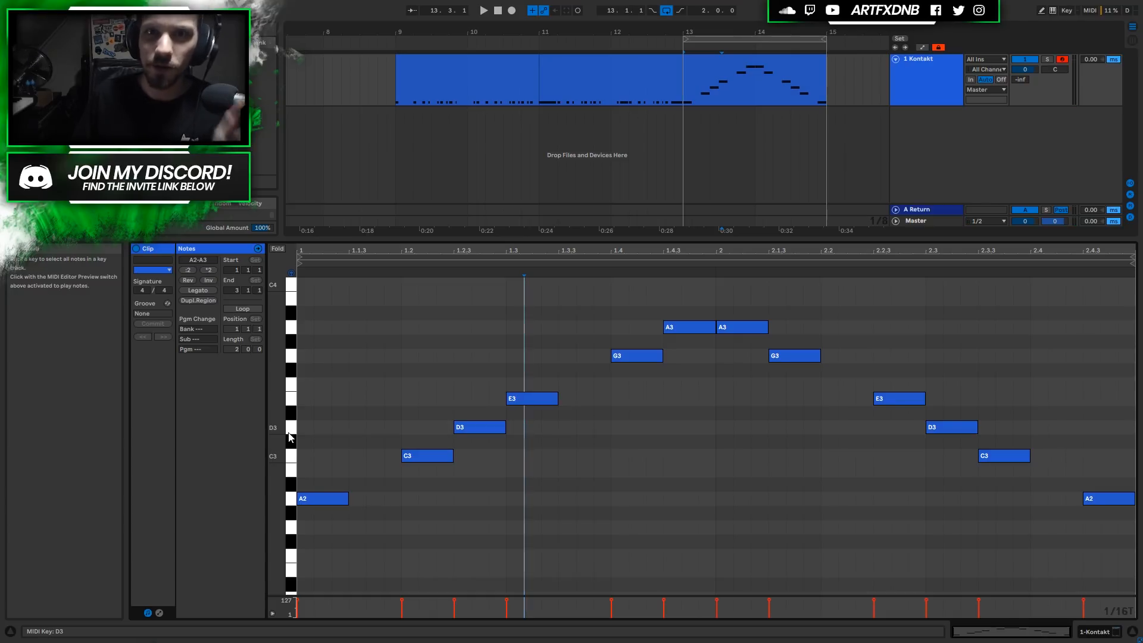
key("ctrl+z")
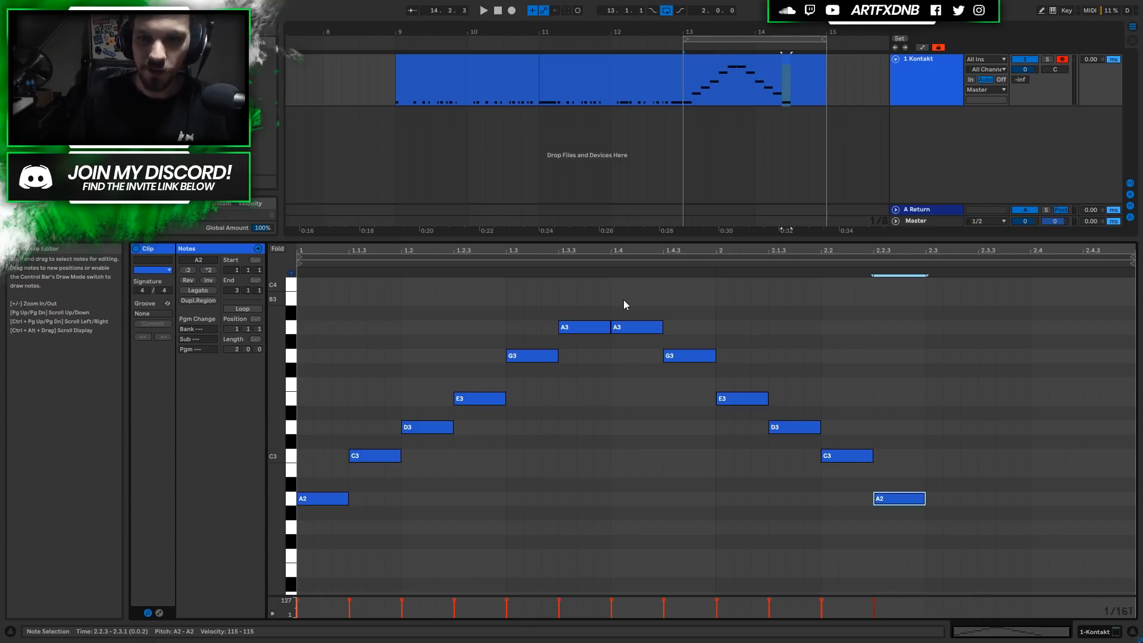
Move the descending notes from A3 to A2 so they start at 2.1.1, and play back the pentatonic clip
left_click_drag(623, 299, 873, 545)
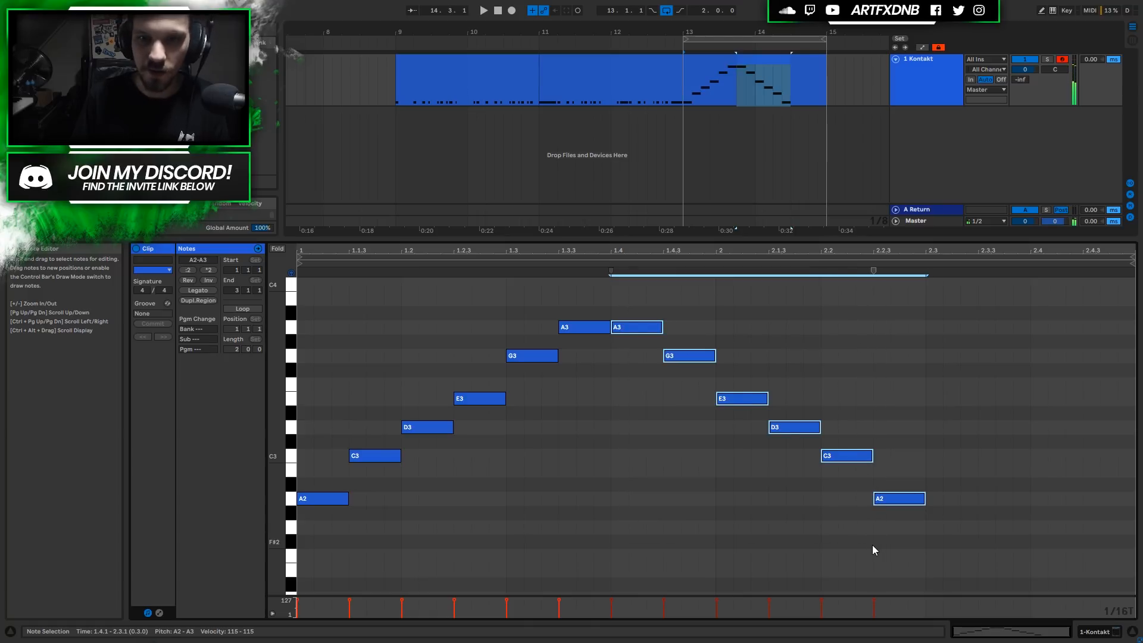
key("Right")
key("Right")
key("Right")
key("Right")
key("Right")
key("Right")
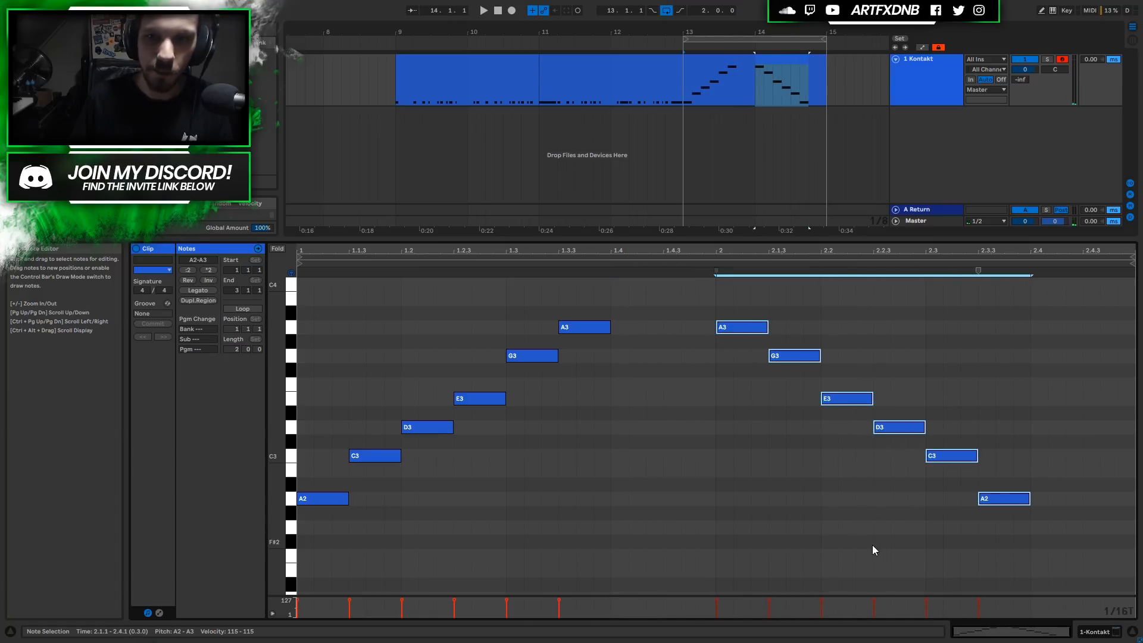
left_click(721, 69)
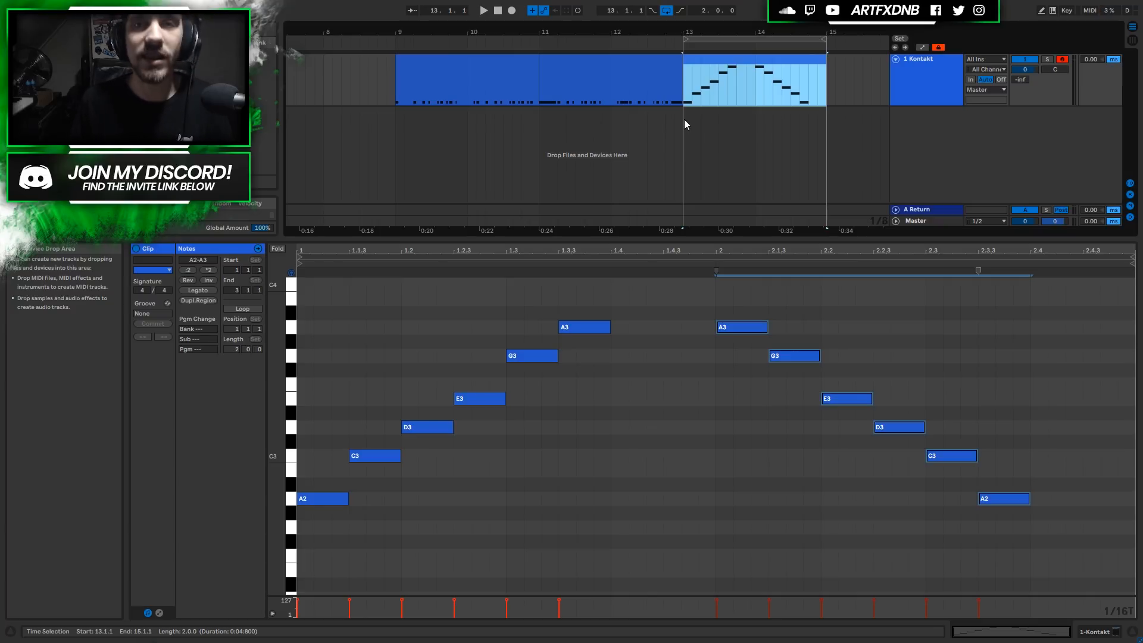
key("space")
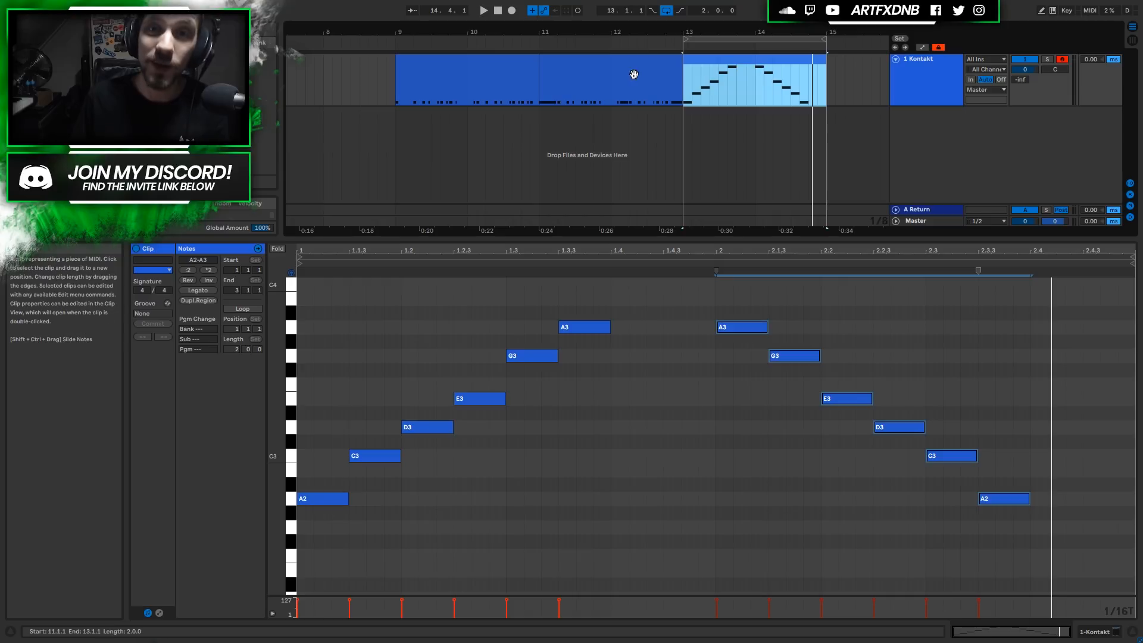
In the rhythm clip at bar 11, raise the note at 1.2.3 to C3 and play it back
left_click(615, 71)
key("space")
left_click_drag(460, 401, 491, 552)
left_click(463, 498)
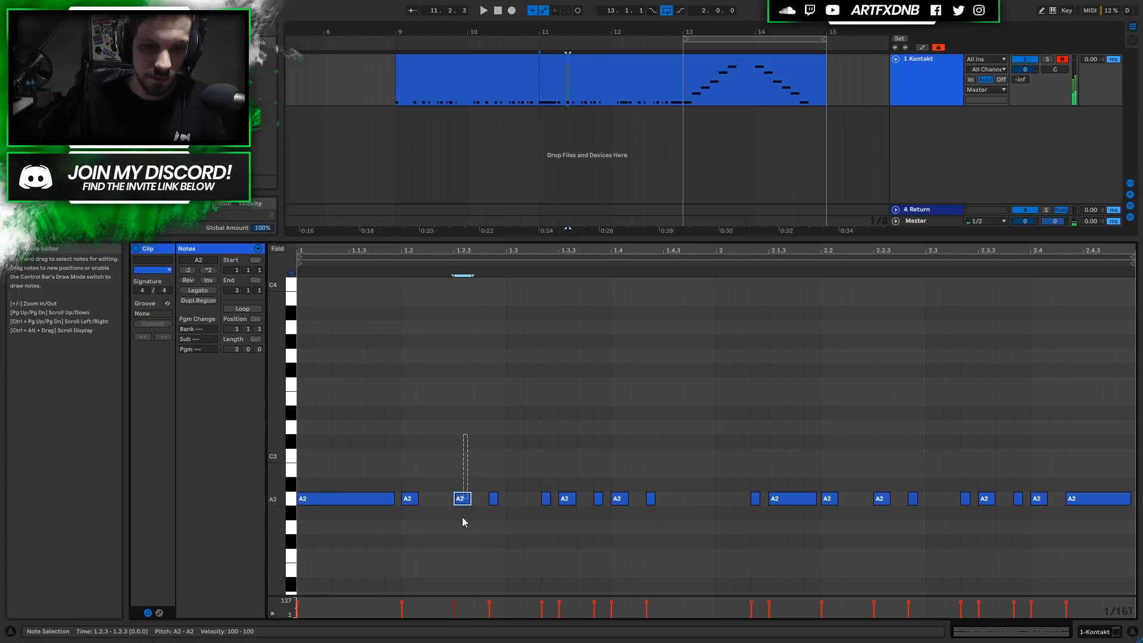
key("Up")
key("Up")
key("Up")
key("space")
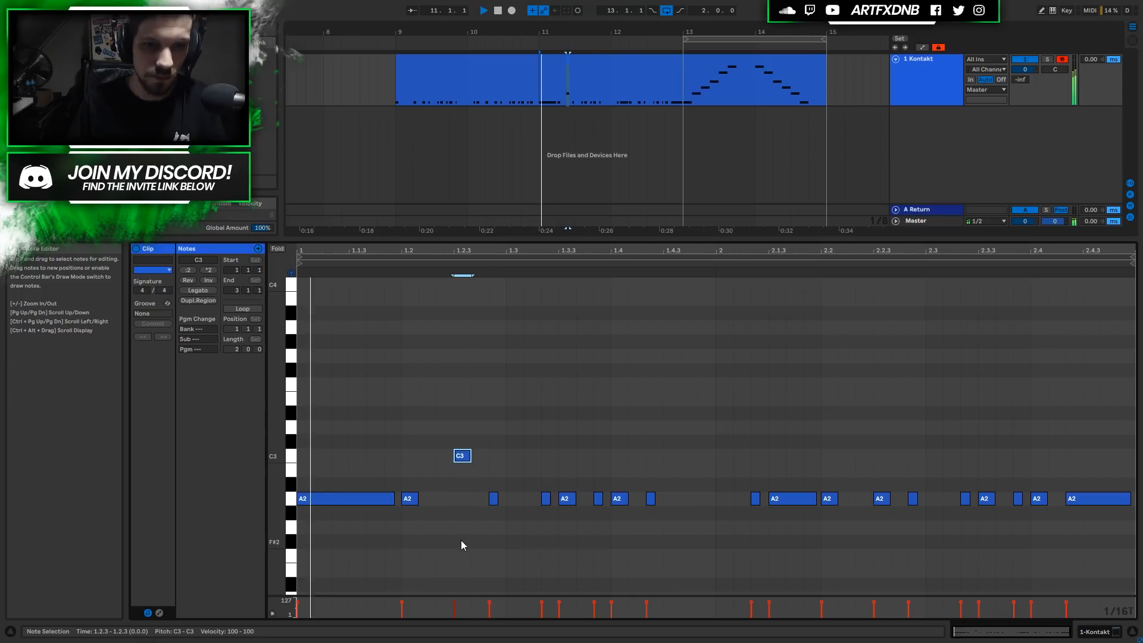
key("space")
Raise the short note at 1.2.4 to D3 and play back the clip
left_click_drag(497, 523, 507, 476)
key("Up")
key("Up")
key("Up")
key("Up")
key("Up")
key("space")
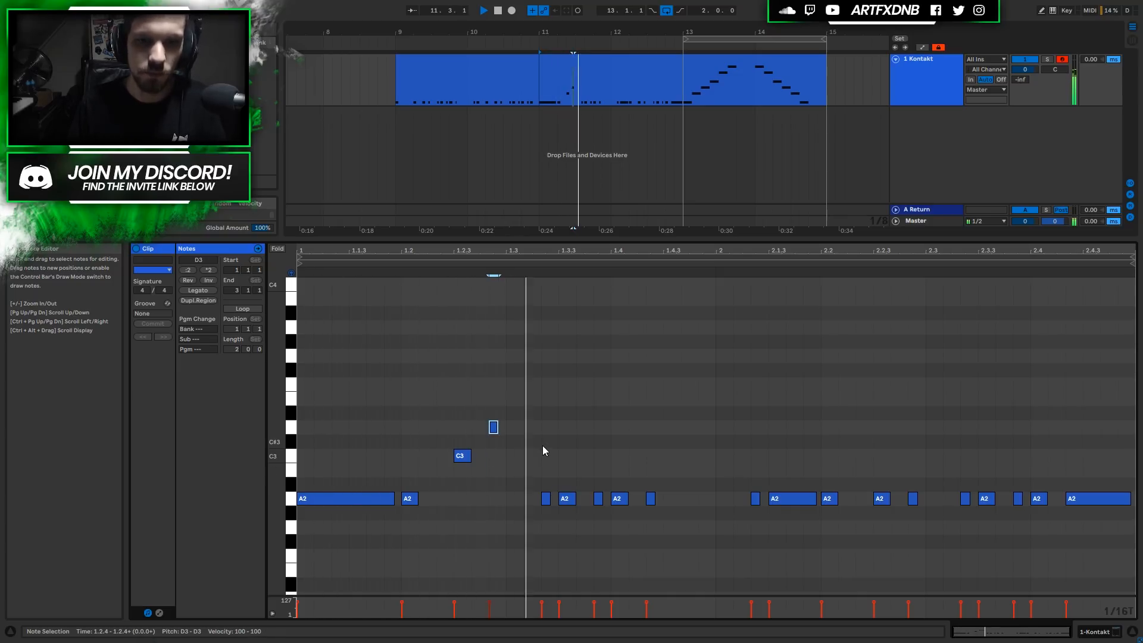
key("space")
Raise the short note at 1.3.2 to D3 and check the pentatonic notes in the clip at bar 13
left_click_drag(543, 499, 543, 486)
key("Up")
key("Up")
key("Up")
key("Up")
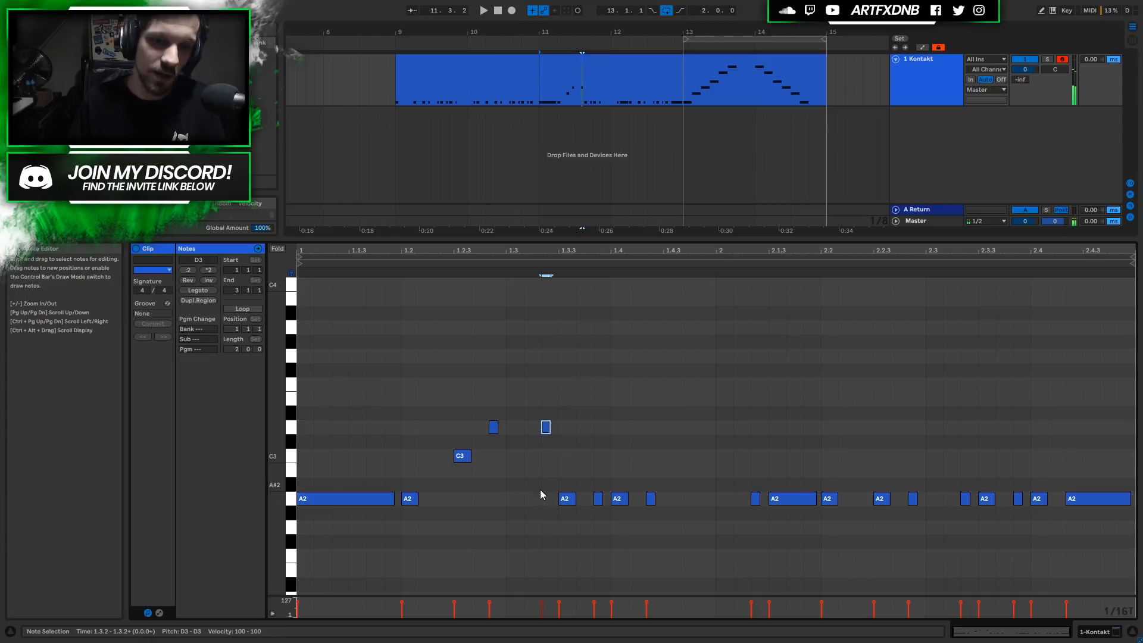
left_click(751, 88)
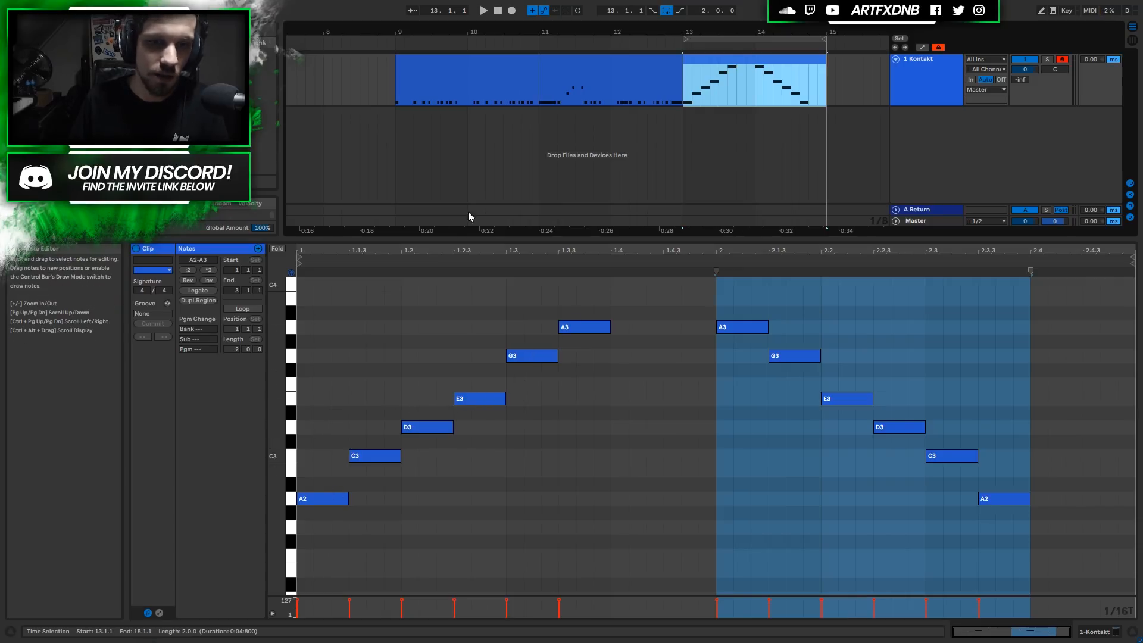
Return to the bar 11 clip and raise the note at 1.3.3 to E3
left_click(608, 87)
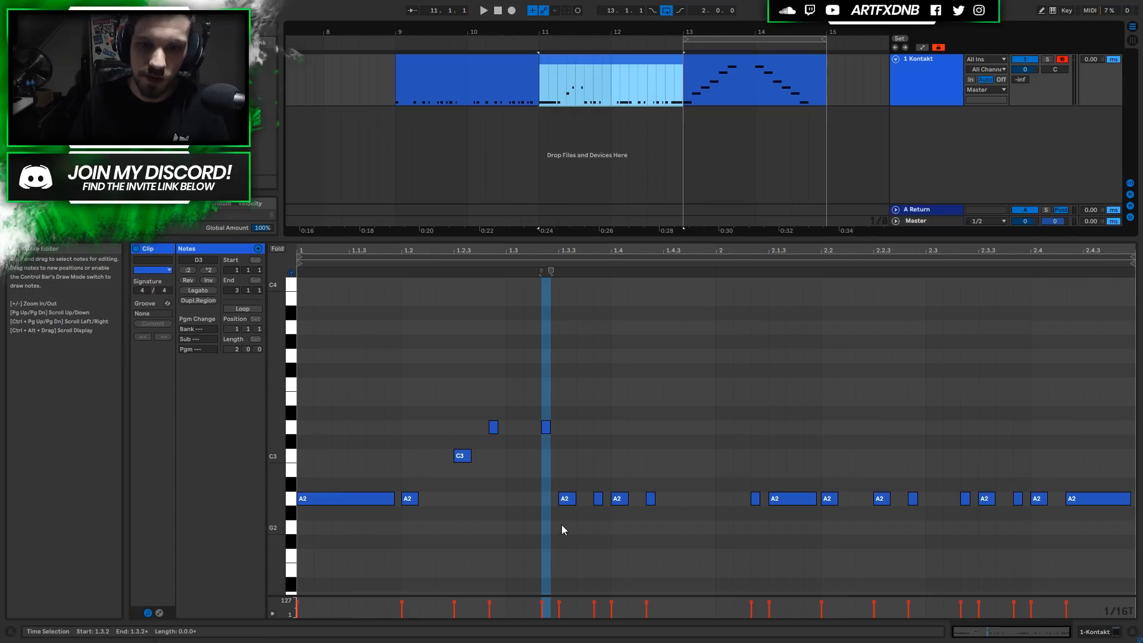
left_click(566, 499)
key("Up")
key("Up")
key("Up")
key("Up")
key("Up")
key("Up")
key("Up")
Raise the short note at 1.3.4 to D3
left_click_drag(595, 527, 609, 476)
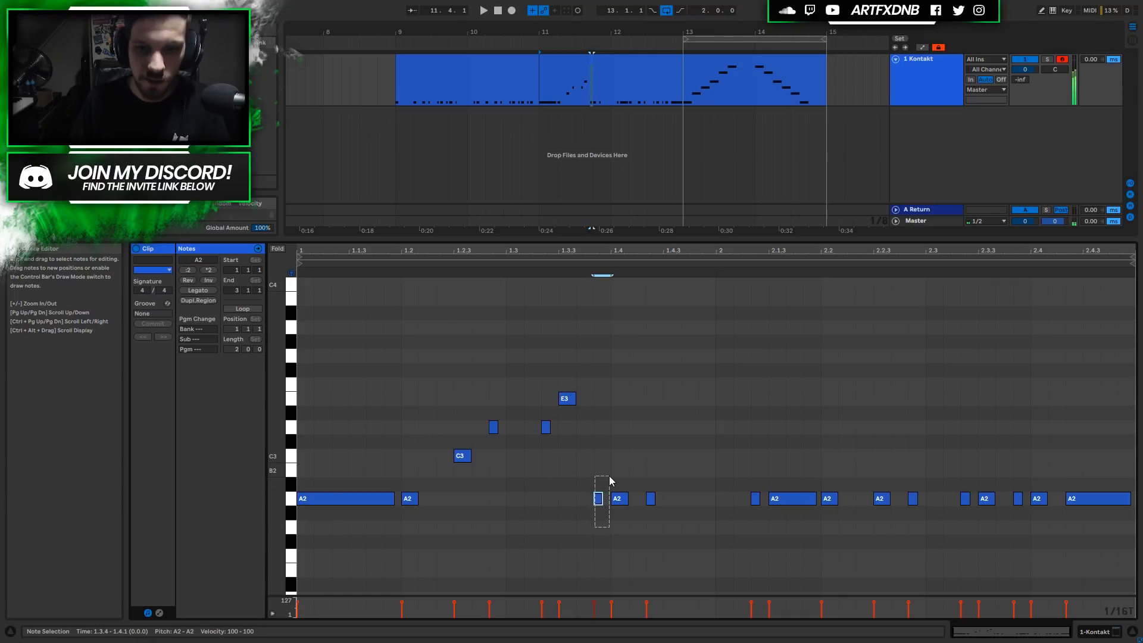
key("Up")
key("Up")
key("Up")
key("Up")
key("Up")
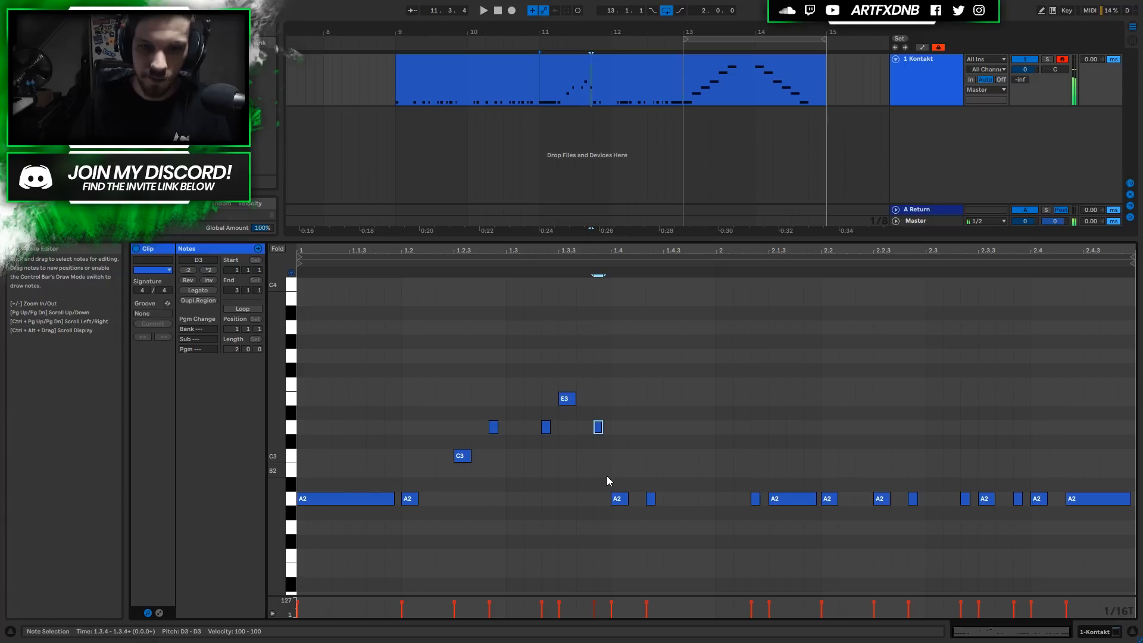
Raise the note at 1.4.1 to C3 and play back the melody so far
left_click_drag(623, 470, 616, 524)
key("Up")
key("Up")
key("Up")
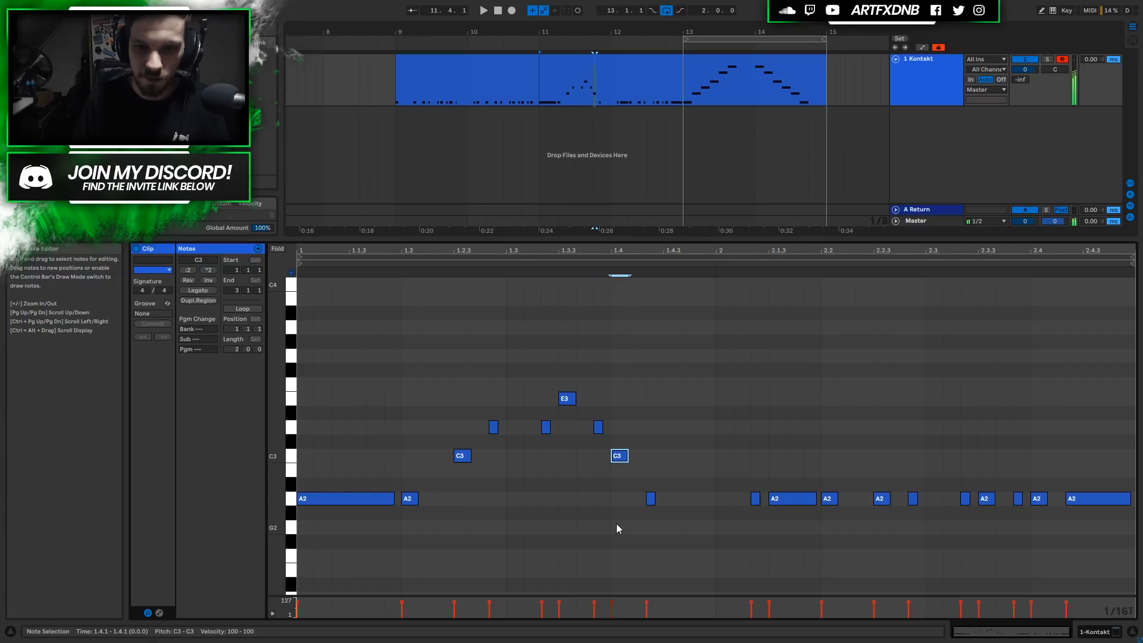
key("space")
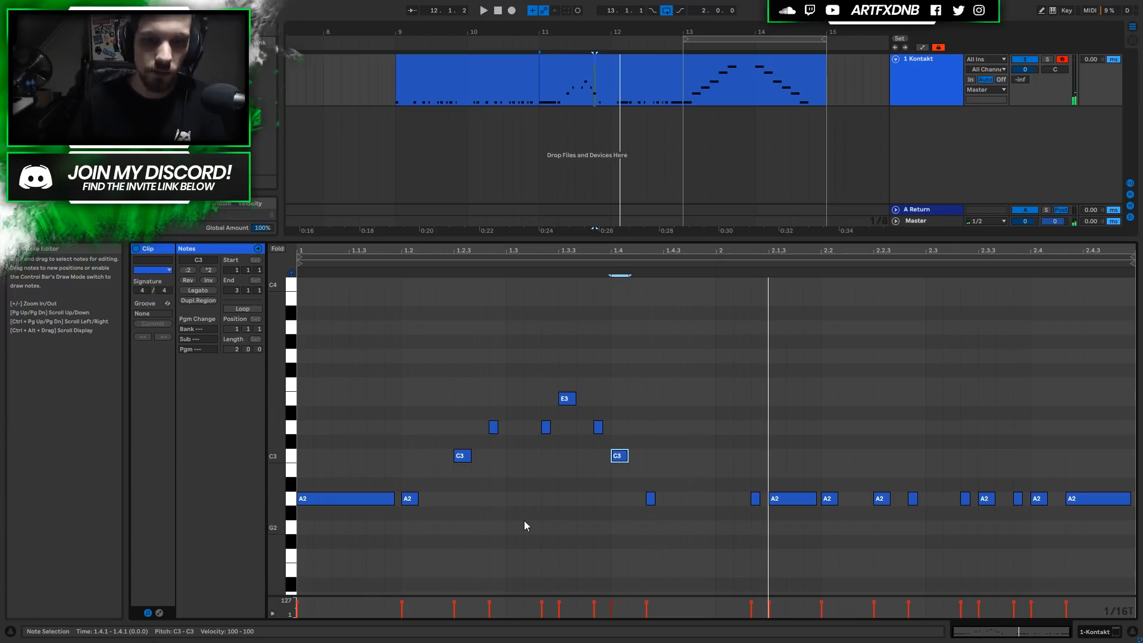
Lower the long note at 2.1.3 and the note at 2.2.1 to G2
left_click(793, 499)
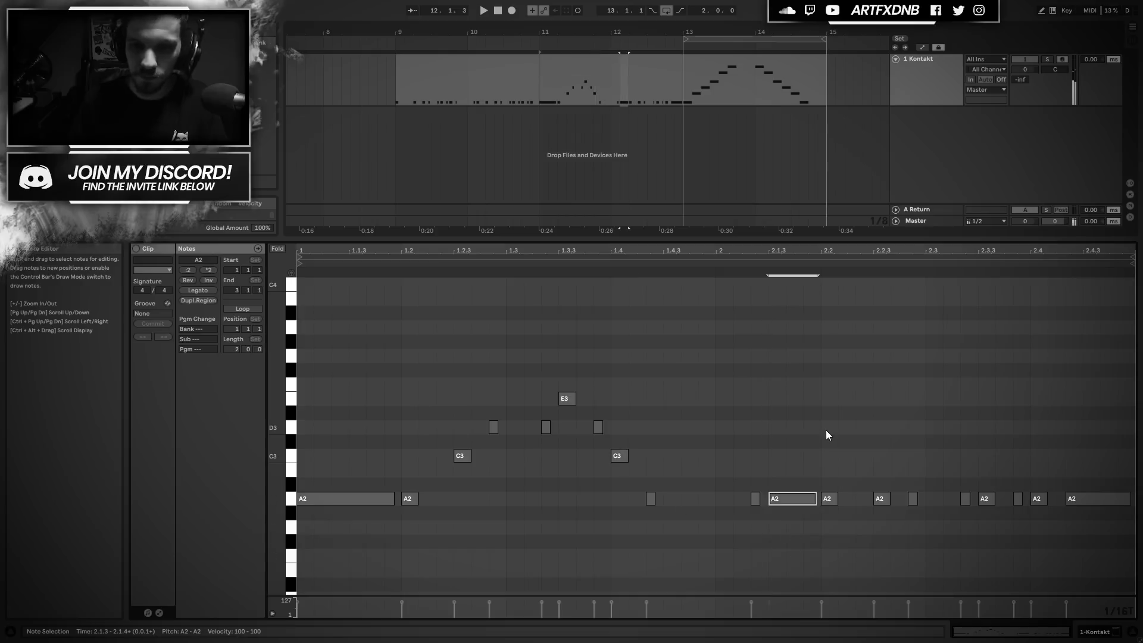
key("Down")
key("Down")
left_click(830, 499)
key("Down")
key("Down")
Raise the short notes at 2.2.4 and 2.3.2 to C3
left_click(883, 499)
left_click(912, 499)
key("Up")
key("Up")
key("Up")
left_click(965, 499)
key("Up")
key("Up")
key("Up")
key("Up")
key("Up")
key("Down")
key("Down")
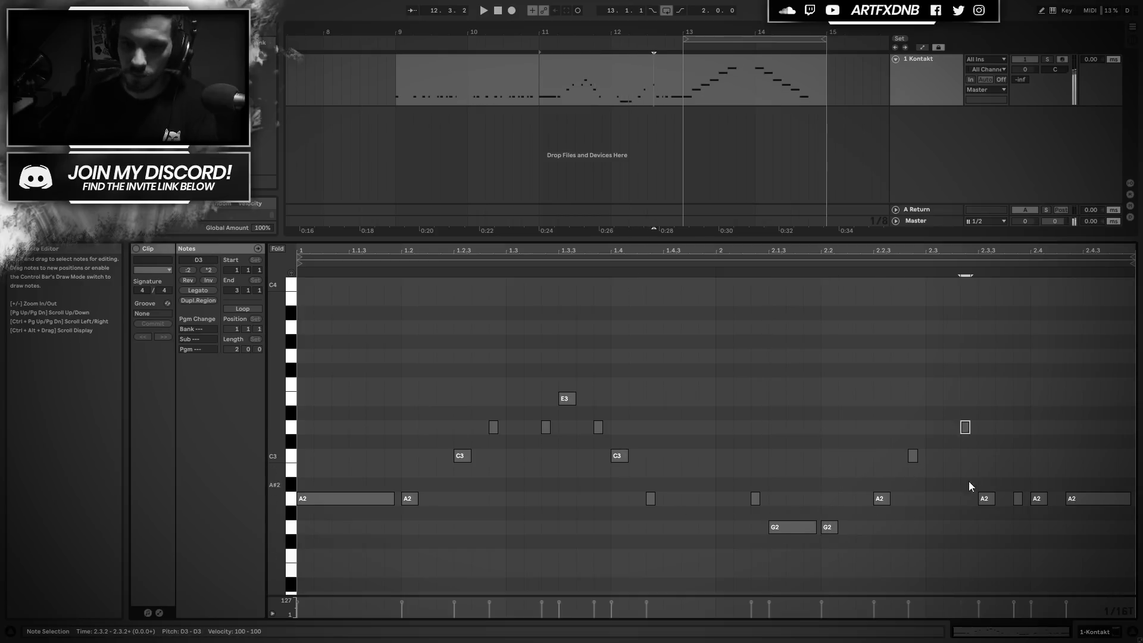
Raise the note at 2.3.3 to D3 and the one at 2.3.4 to C3, and lower the last long note to G2
left_click(987, 499)
key("Up")
key("Up")
key("Up")
key("Up")
key("Up")
left_click(1018, 499)
key("Up")
key("Up")
key("Up")
Loop the finished melody clip over bars 11 and 12 and play it back
left_click(611, 56)
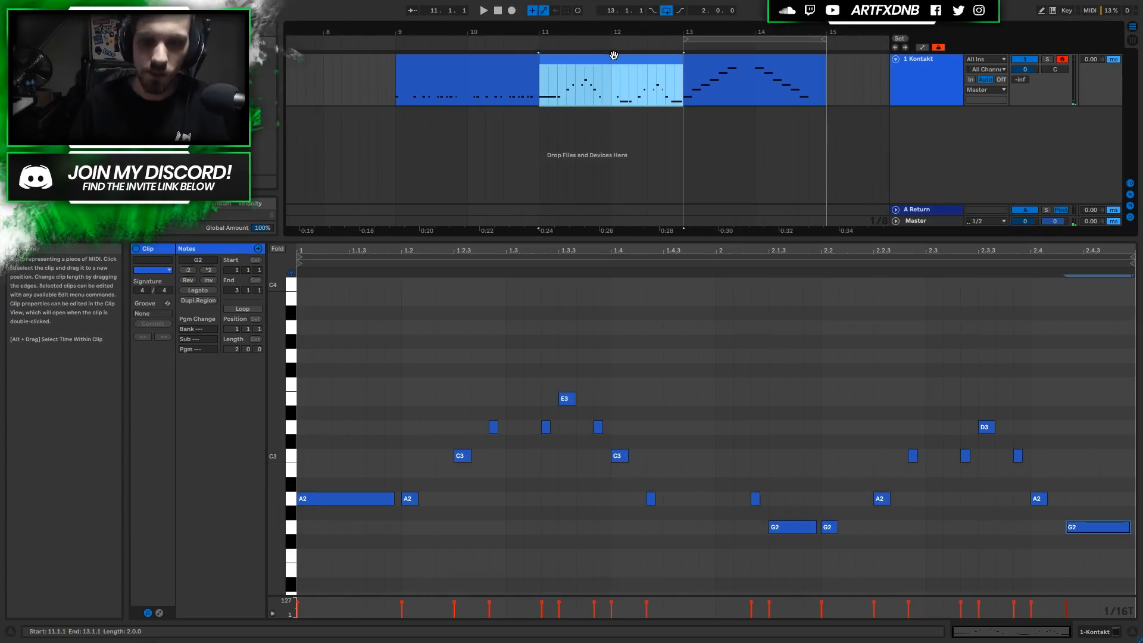
key("ctrl+l")
key("space")
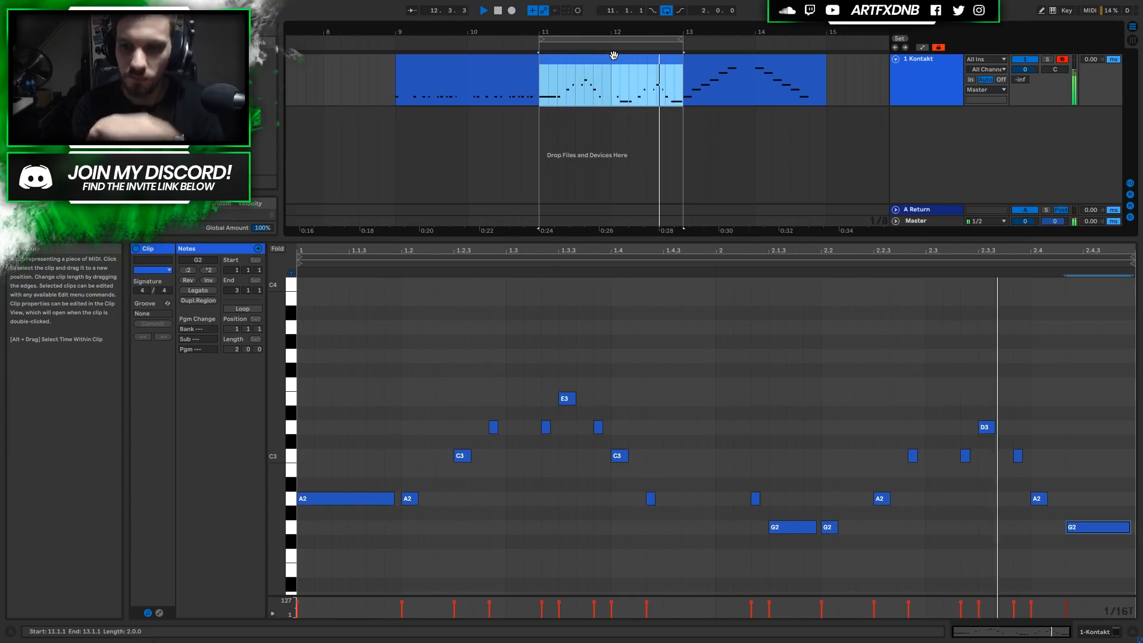
key("space")
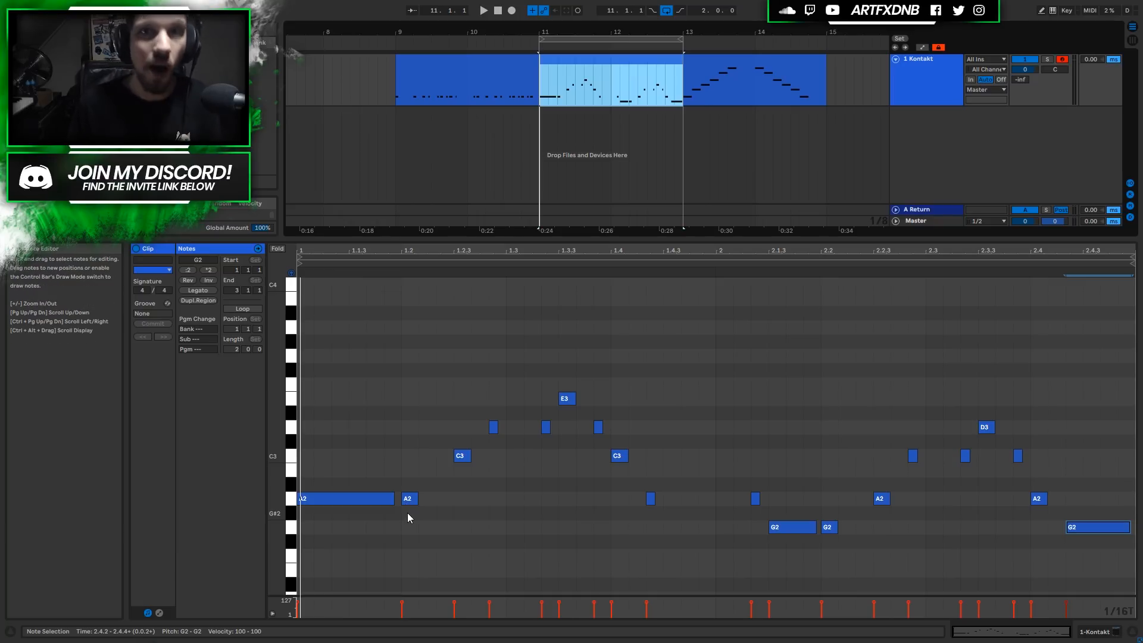
Transpose the notes at 1.2.1 and 2.2.1 up one octave to A3 and G3, and play the melody
left_click(411, 471)
left_click_drag(410, 474, 430, 574)
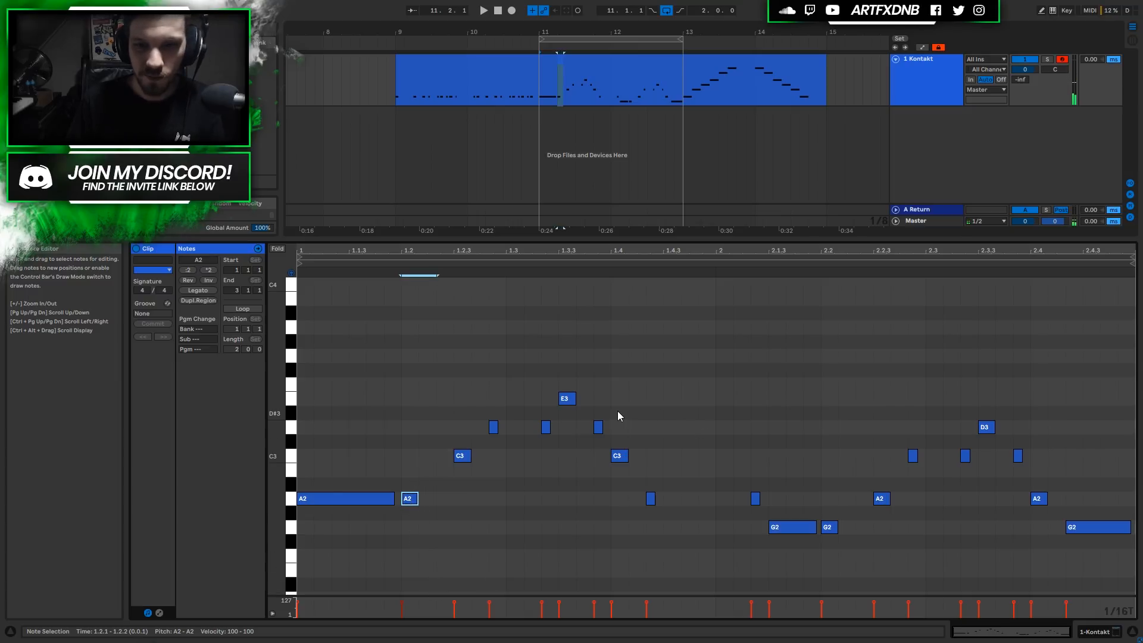
left_click_drag(839, 471, 834, 557)
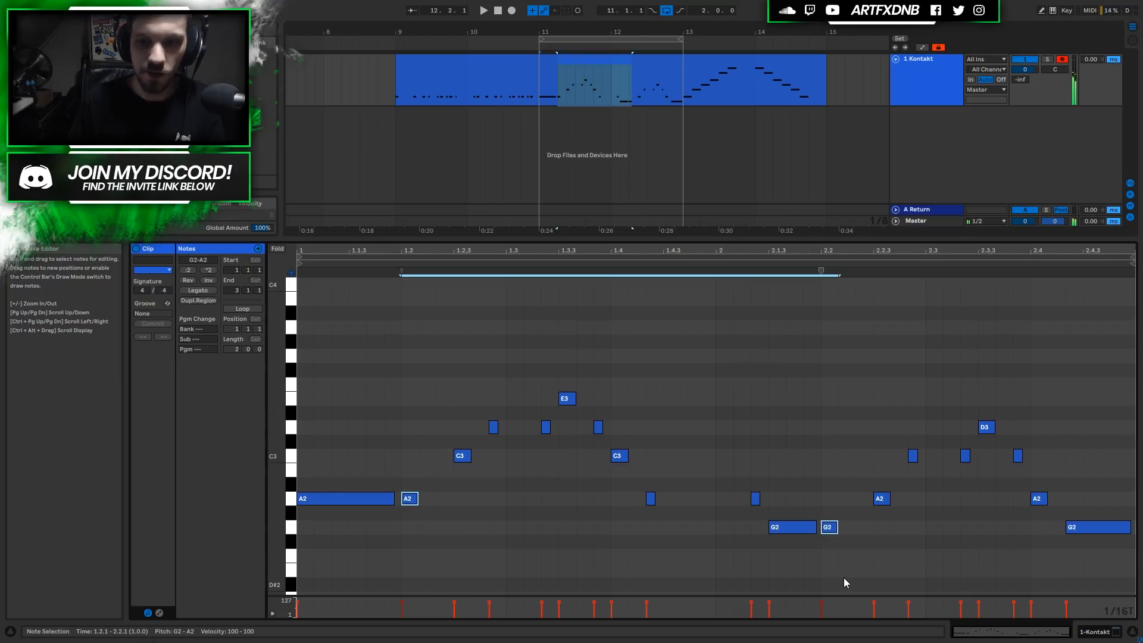
key("shift+Up")
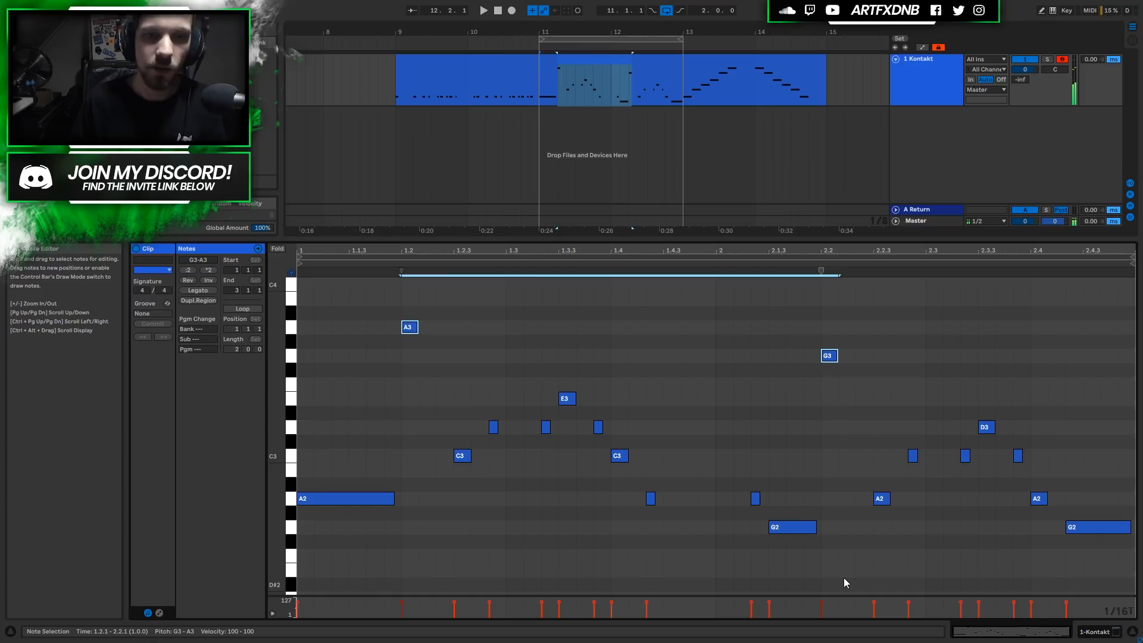
key("space")
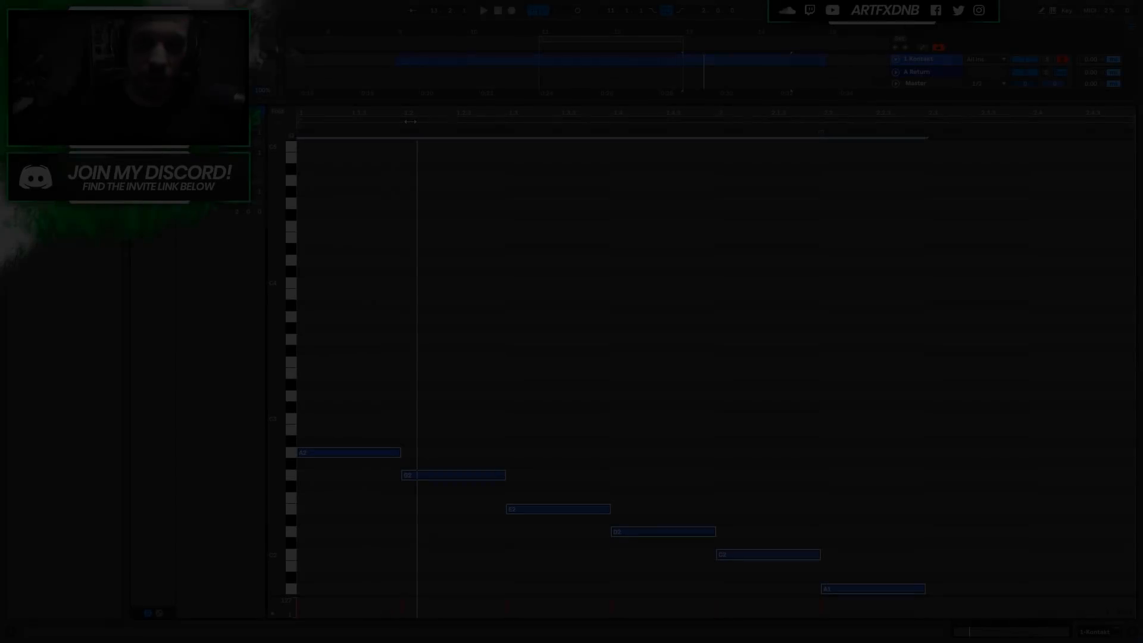
Play back the descending quarter-note pentatonic line from A2 to A1
scroll(420, 153, "down", 1)
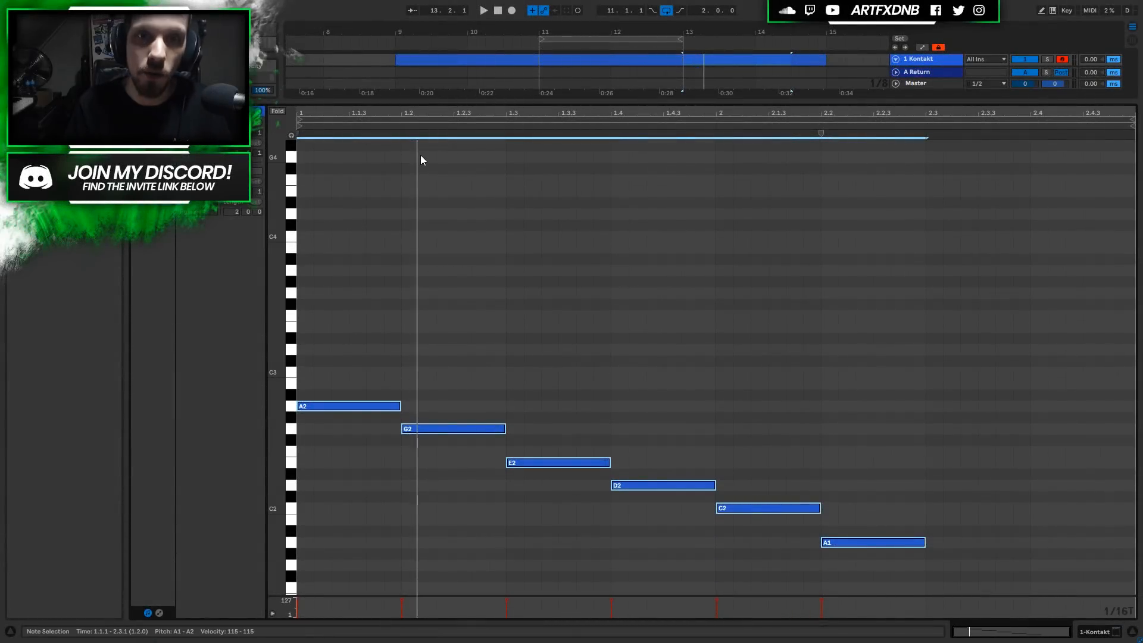
key("space")
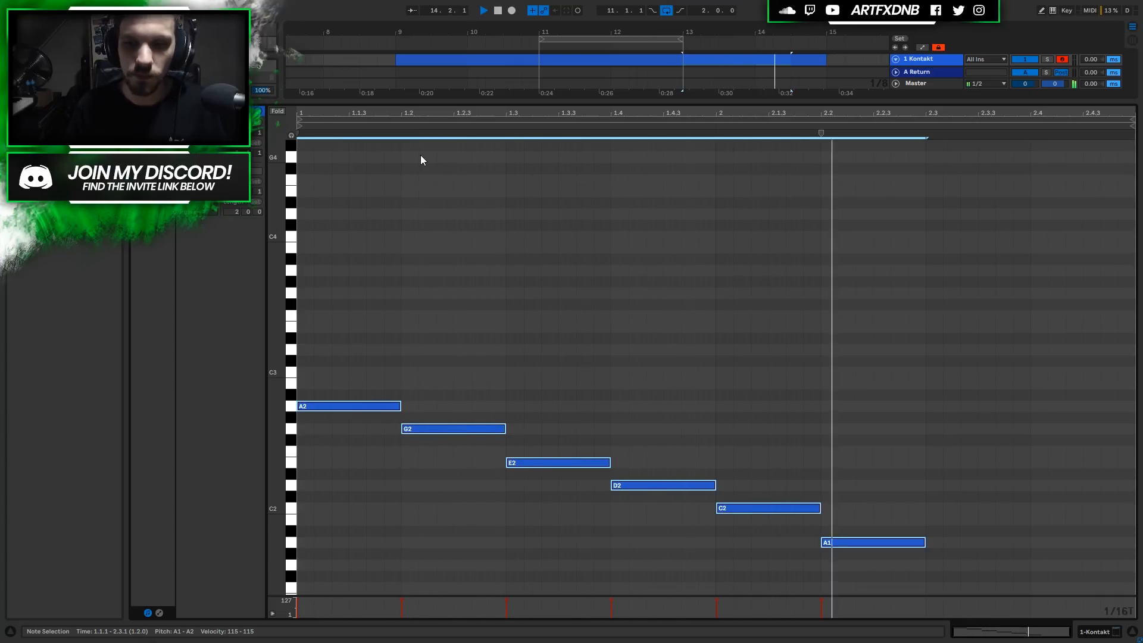
Copy the A2 note on the first beat up to C3 and E3 to form a triad, and play it
key("space")
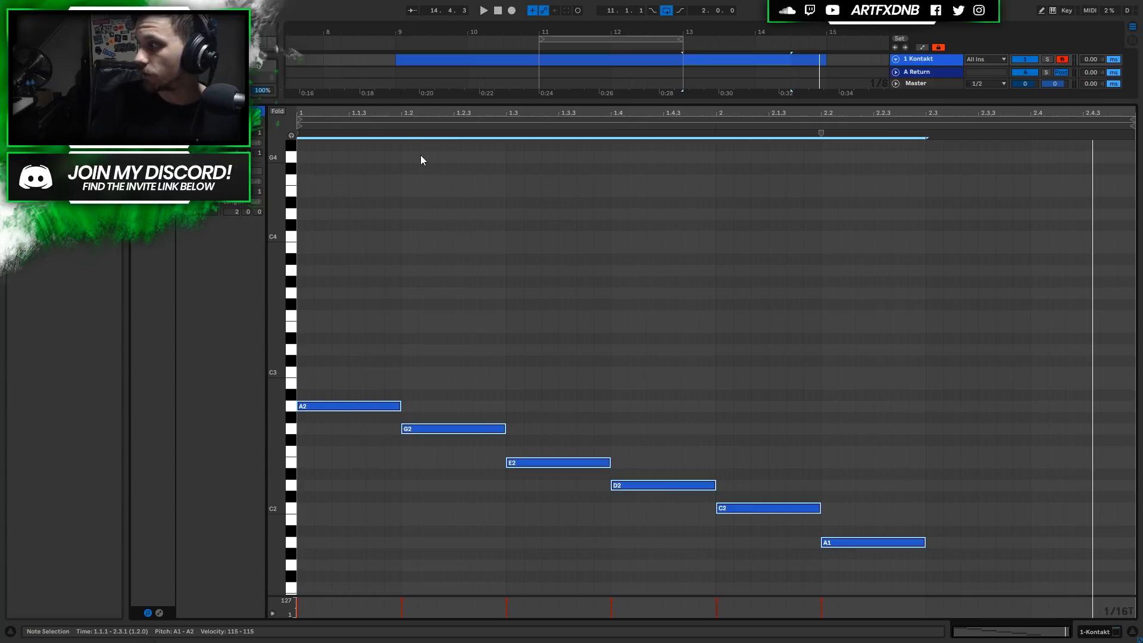
left_click(341, 372)
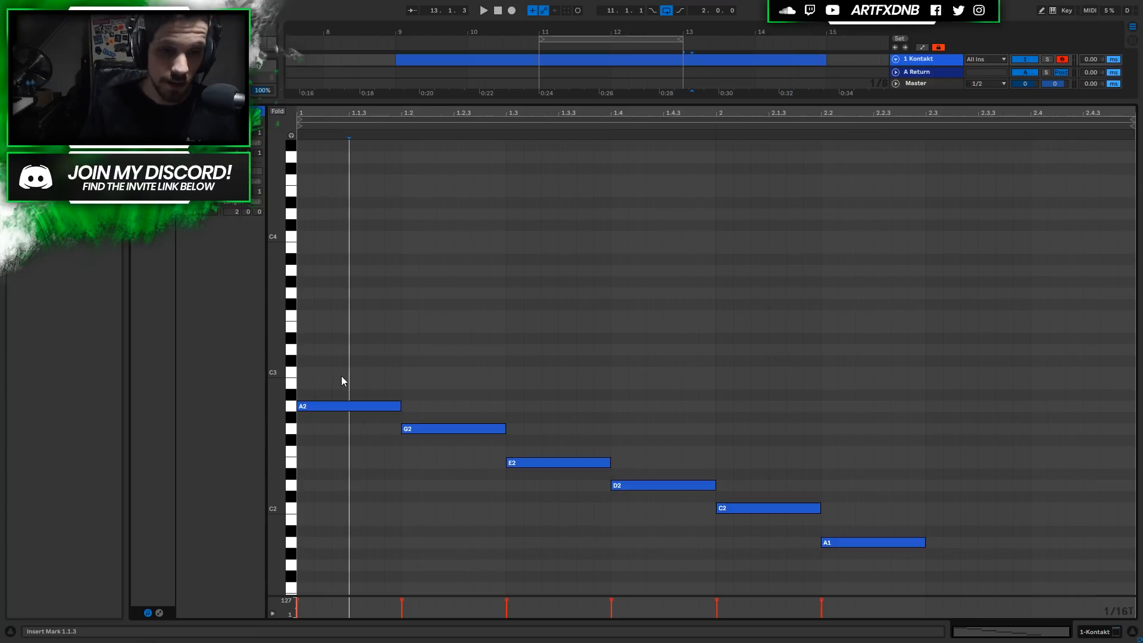
left_click(334, 408)
left_click_drag(335, 407, 338, 329)
key("space")
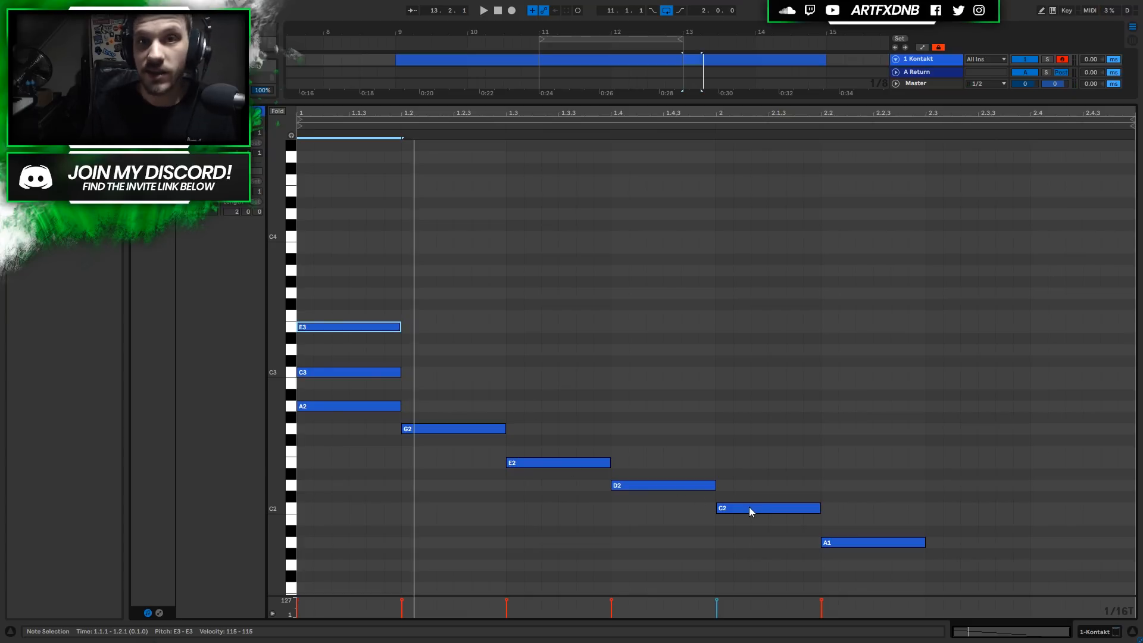
Copy the C2 note at bar 2 up to E2 and G2 to form a triad, and play it from bar 2
left_click_drag(755, 504, 758, 434)
left_click(712, 180)
left_click(717, 127)
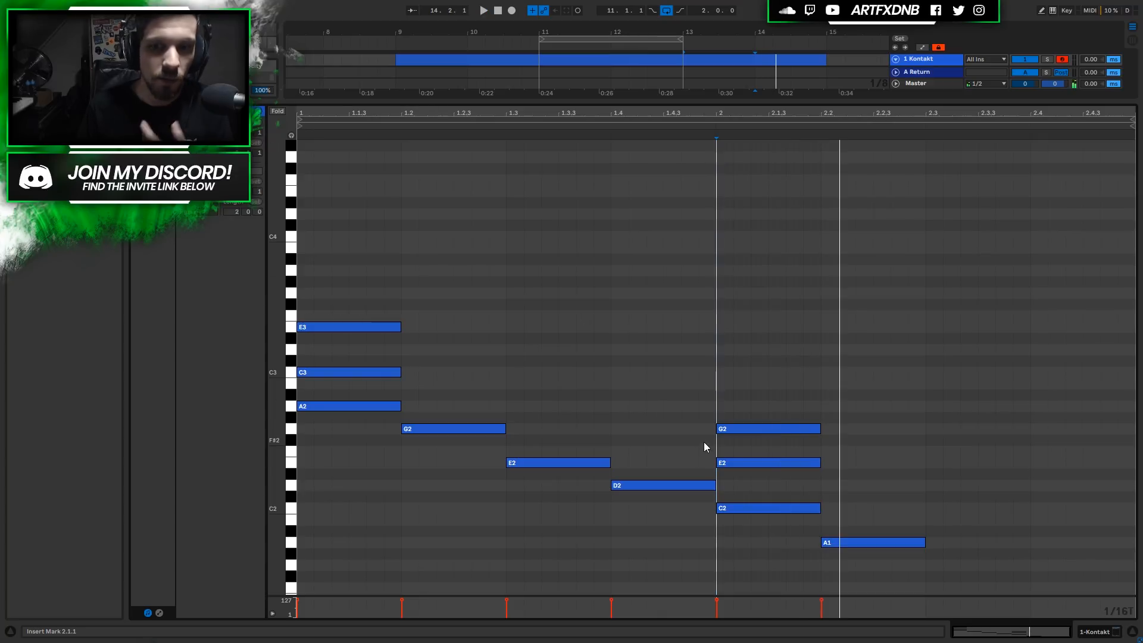
Stack B2 and D3 above the G2 note at 1.2, and G2 and B2 above the E2 note at 1.3
left_click_drag(456, 400, 644, 515)
left_click(888, 543)
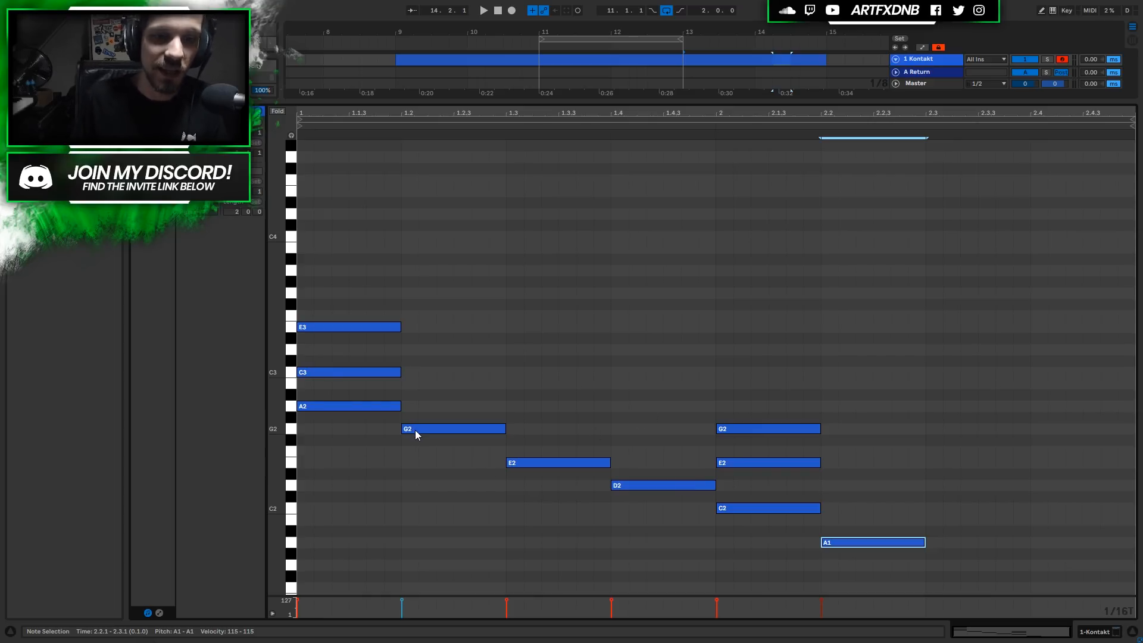
left_click_drag(415, 431, 423, 352, "ctrl")
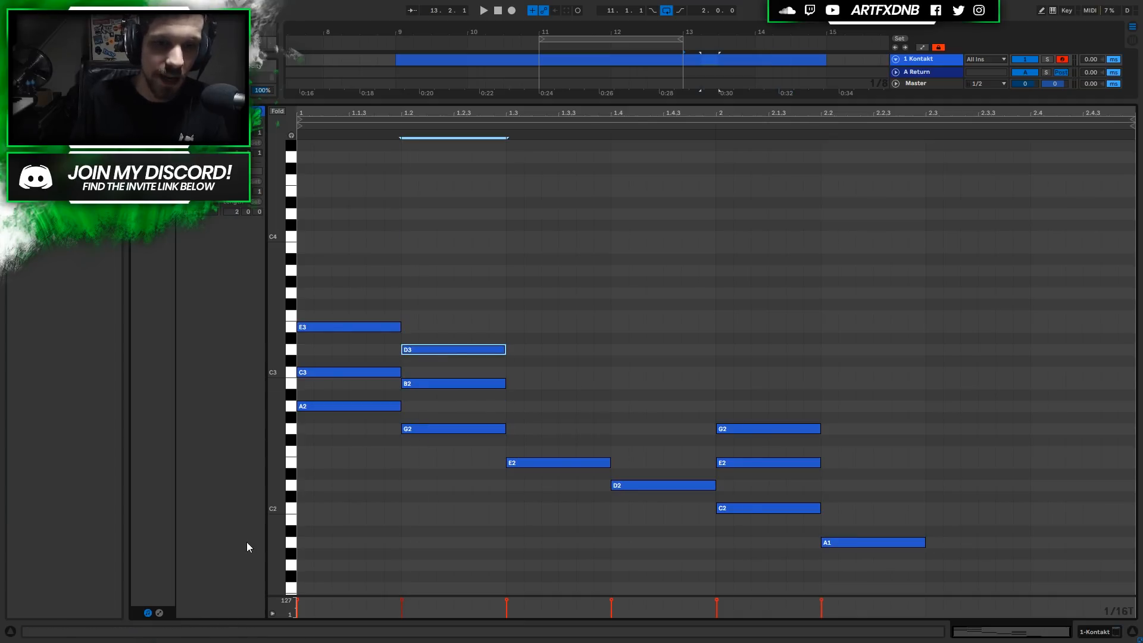
left_click(545, 464)
left_click_drag(546, 463, 543, 384, "ctrl")
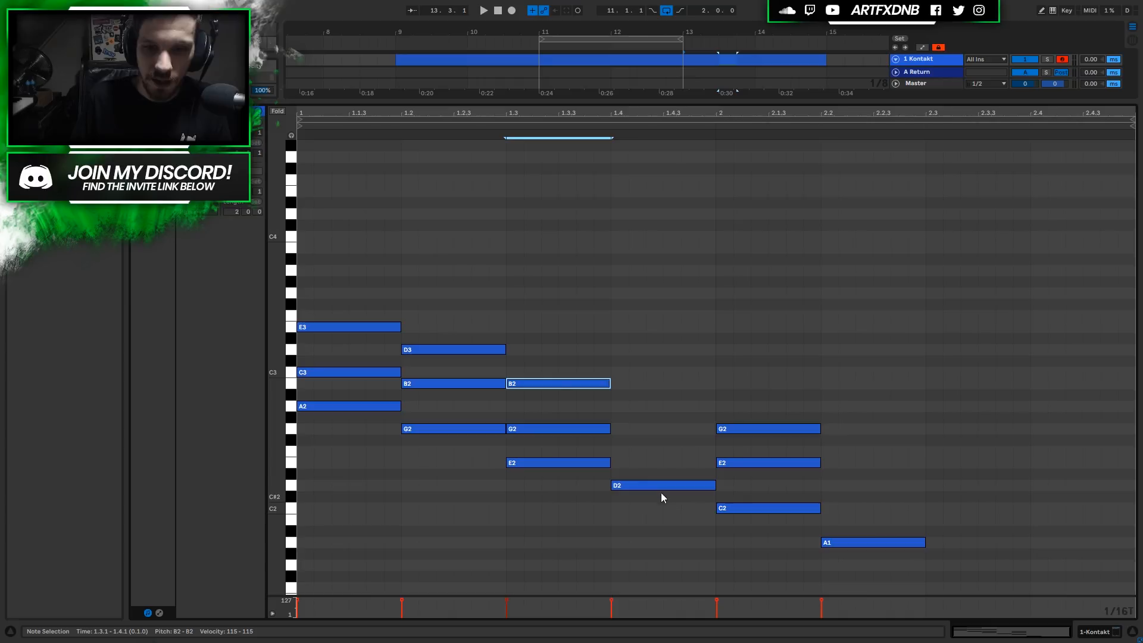
left_click(447, 383, "shift")
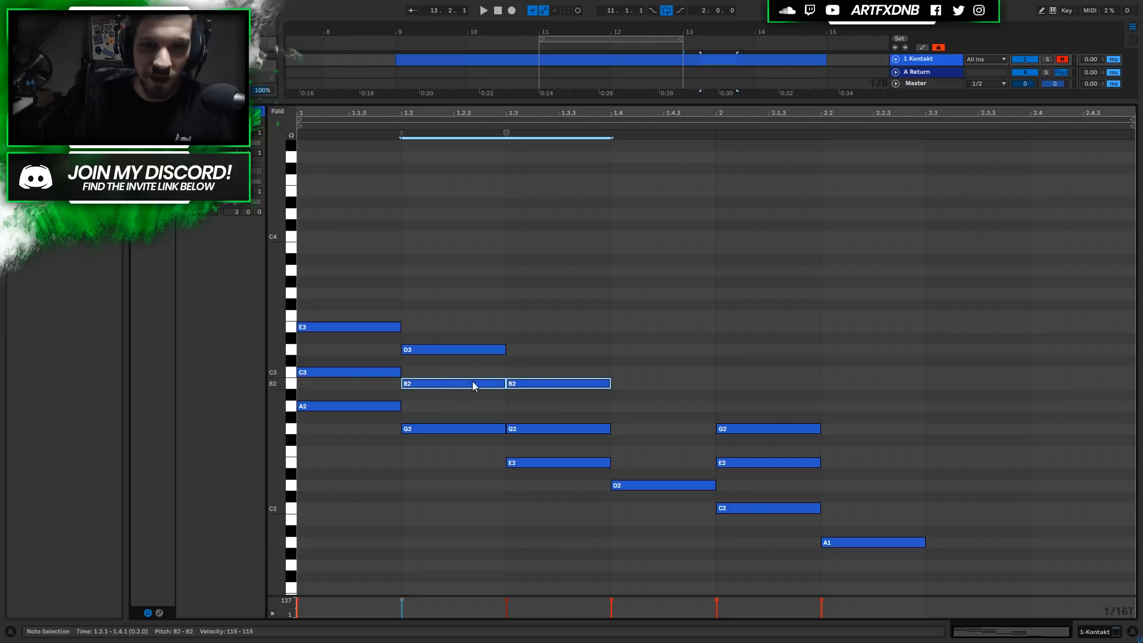
Copy the D2 note at 1.4 up to F2 and A2 to form a triad
left_click(642, 486)
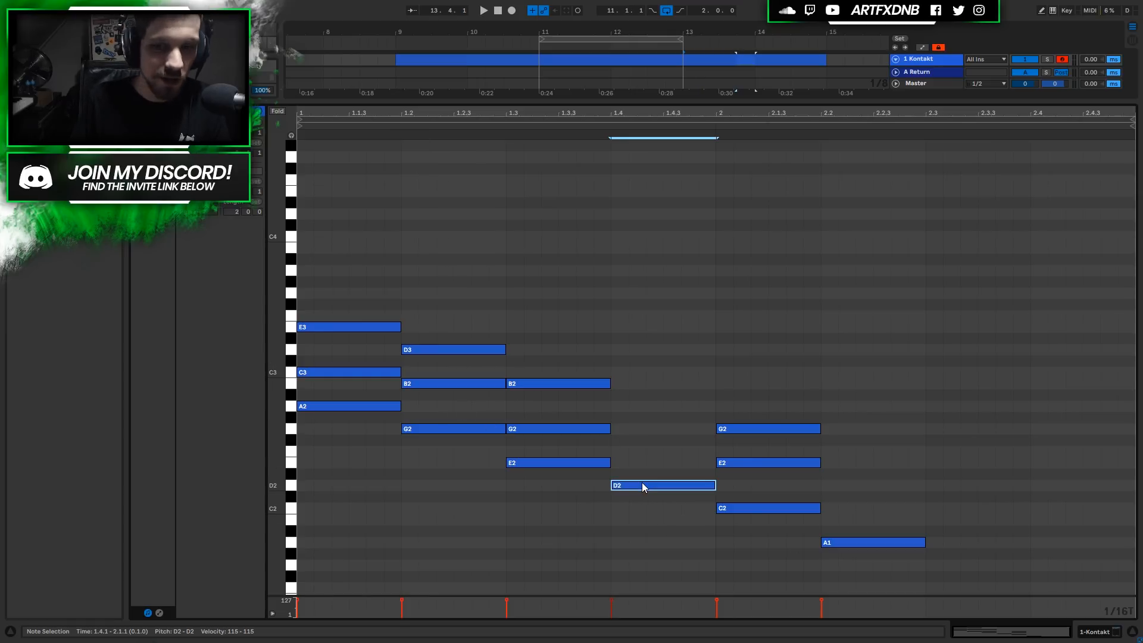
left_click_drag(642, 486, 647, 454)
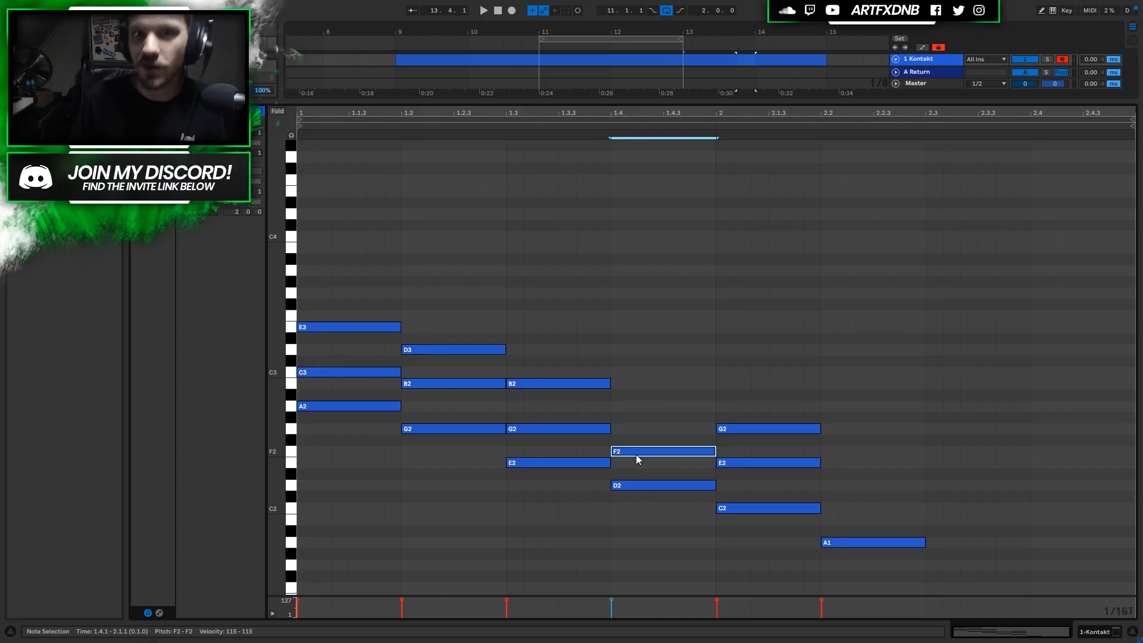
left_click_drag(643, 455, 645, 408)
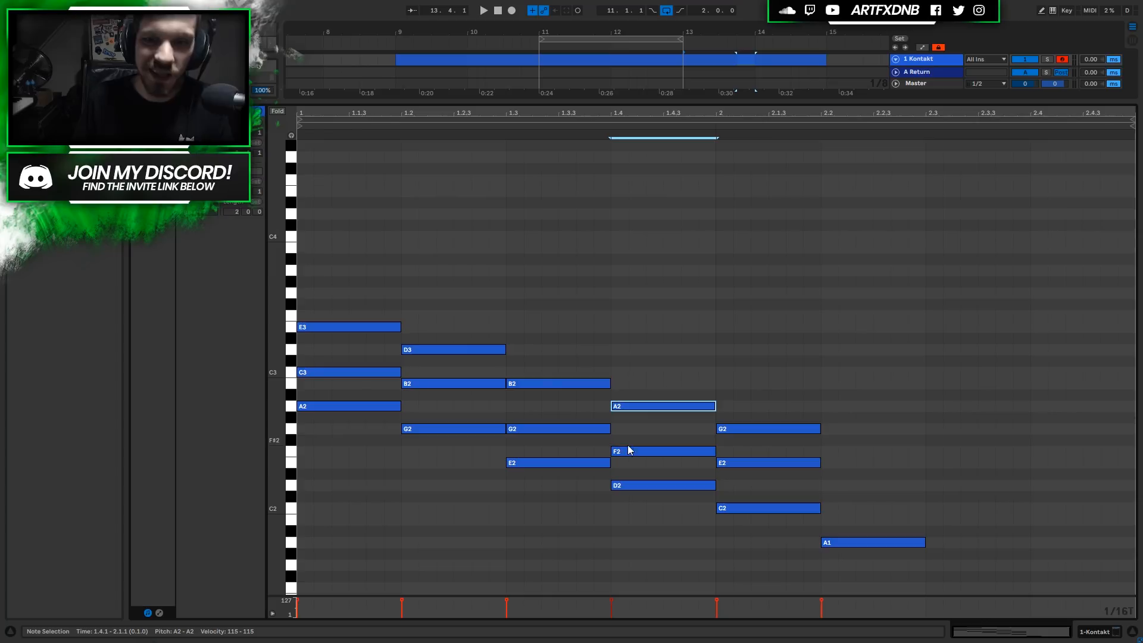
Copy the A1 note at 2.2 up to C2 and E2 to complete the last triad, and play back the chords
left_click_drag(862, 544, 870, 460)
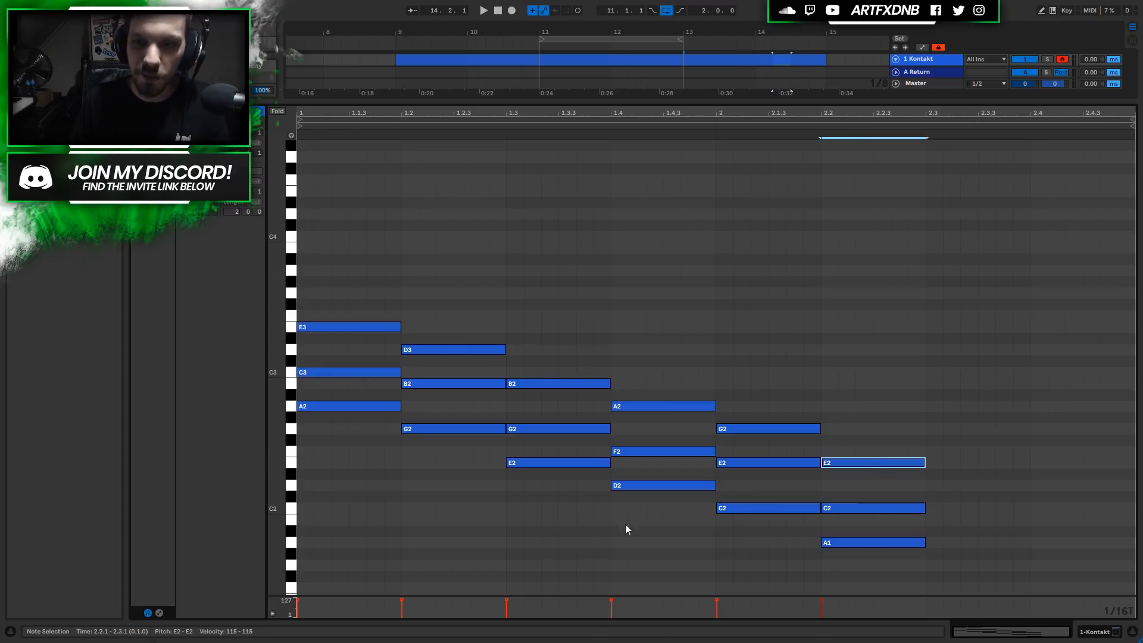
left_click(668, 81)
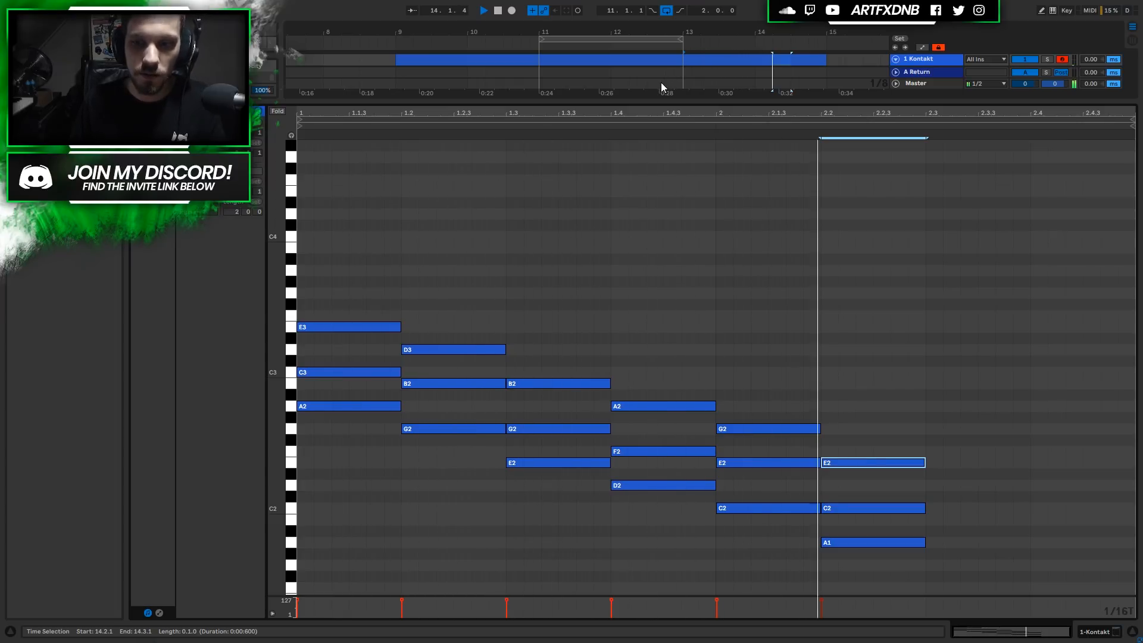
key("space")
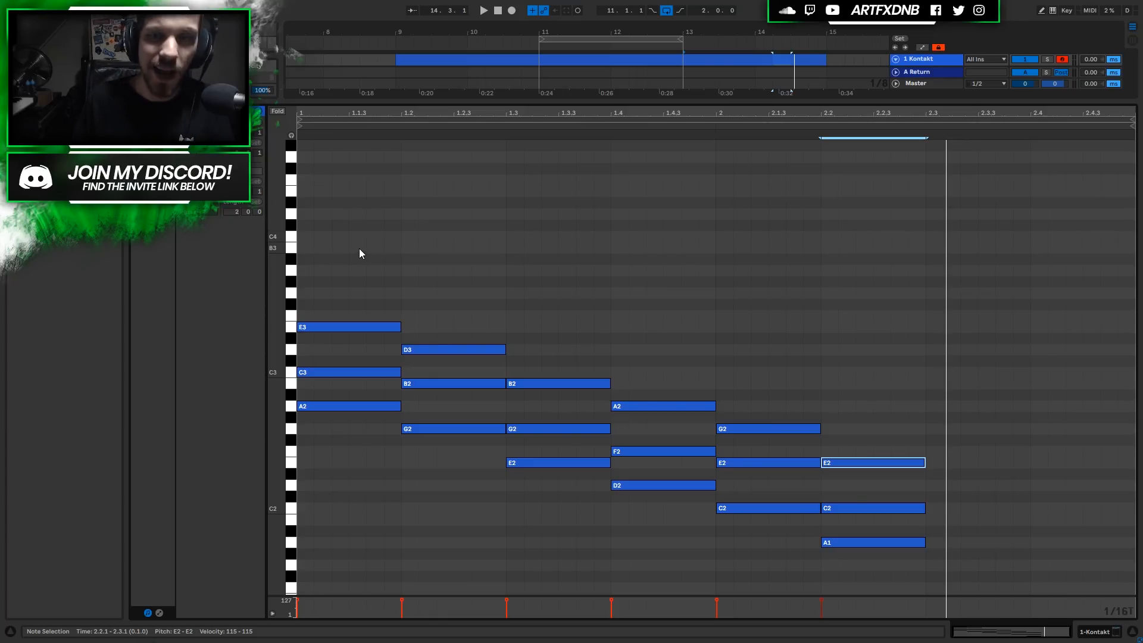
Play the A minor triad on the first beat and audition its A2, C3 and E3 notes individually
left_click_drag(359, 248, 356, 420)
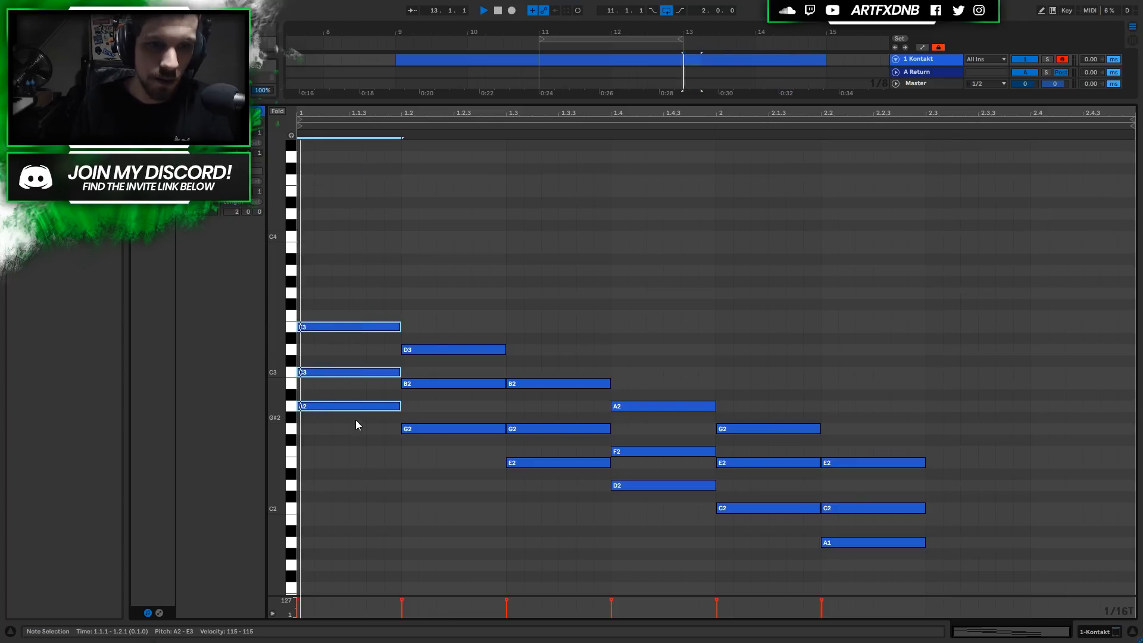
left_click(346, 293)
left_click(341, 327)
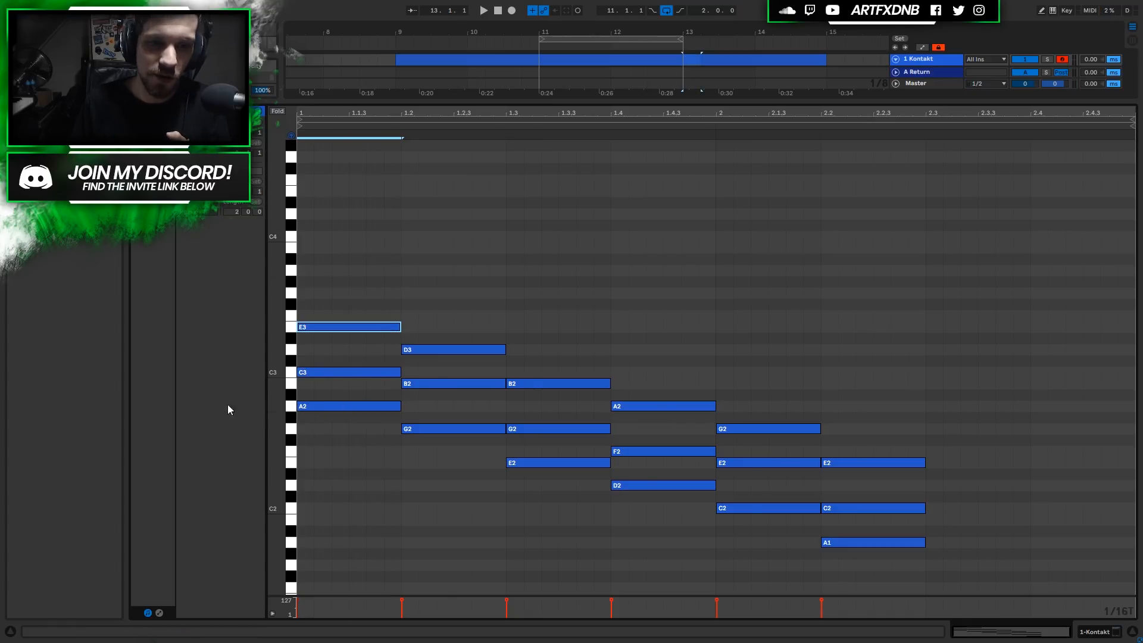
left_click(306, 406)
left_click(314, 373)
left_click(312, 331)
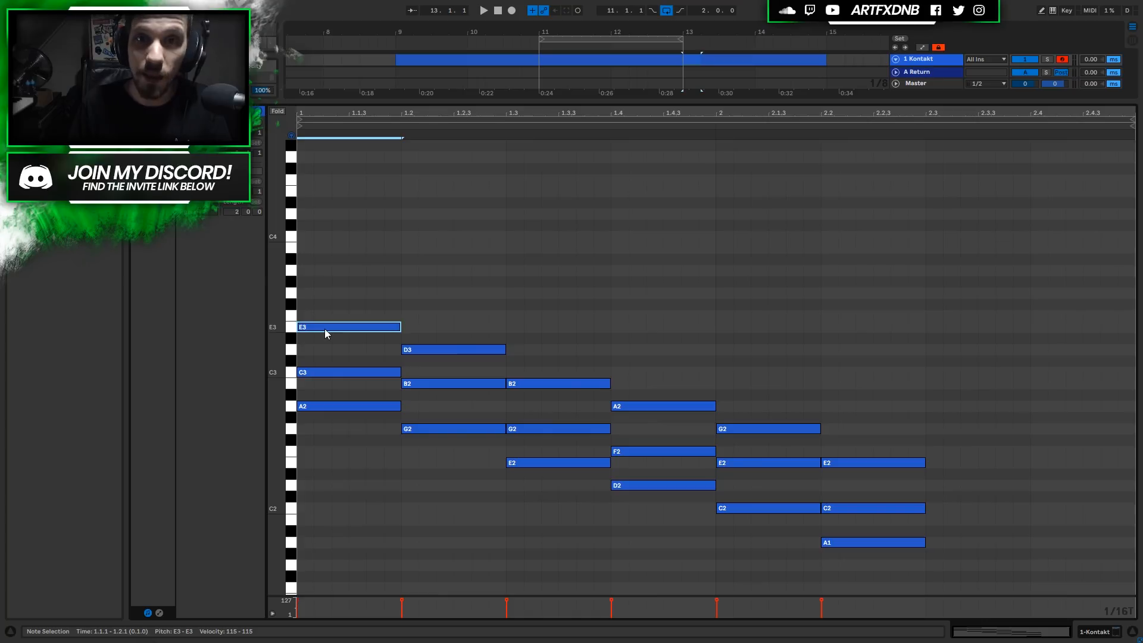
Copy the E3 note of the first chord up to G3 to add a seventh, and play the chord
left_click_drag(325, 334, 327, 296)
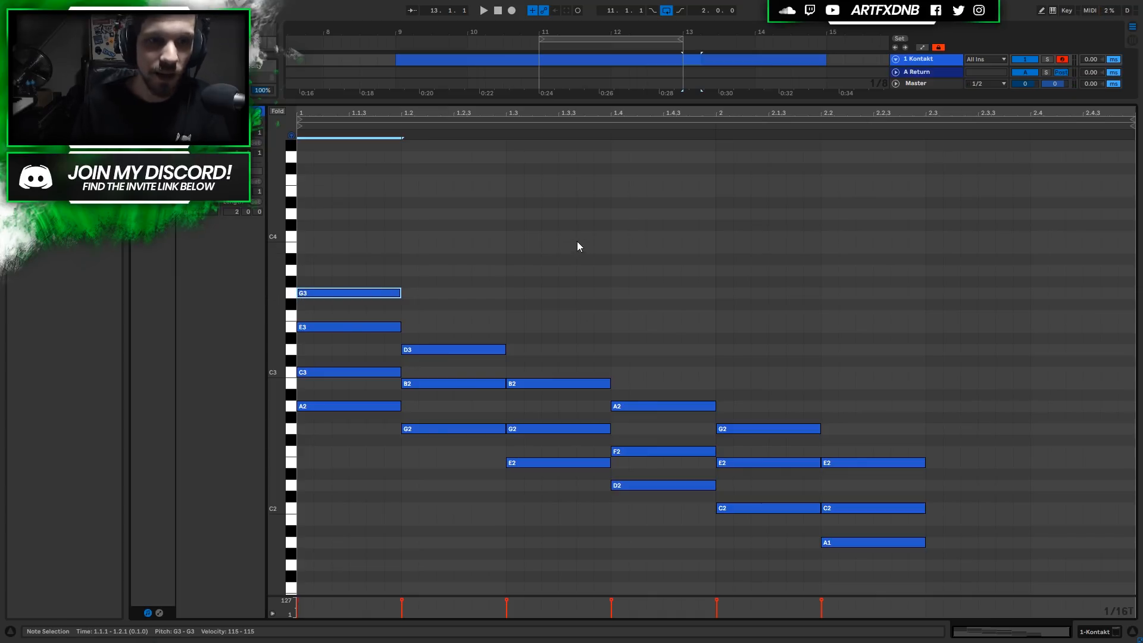
key("space")
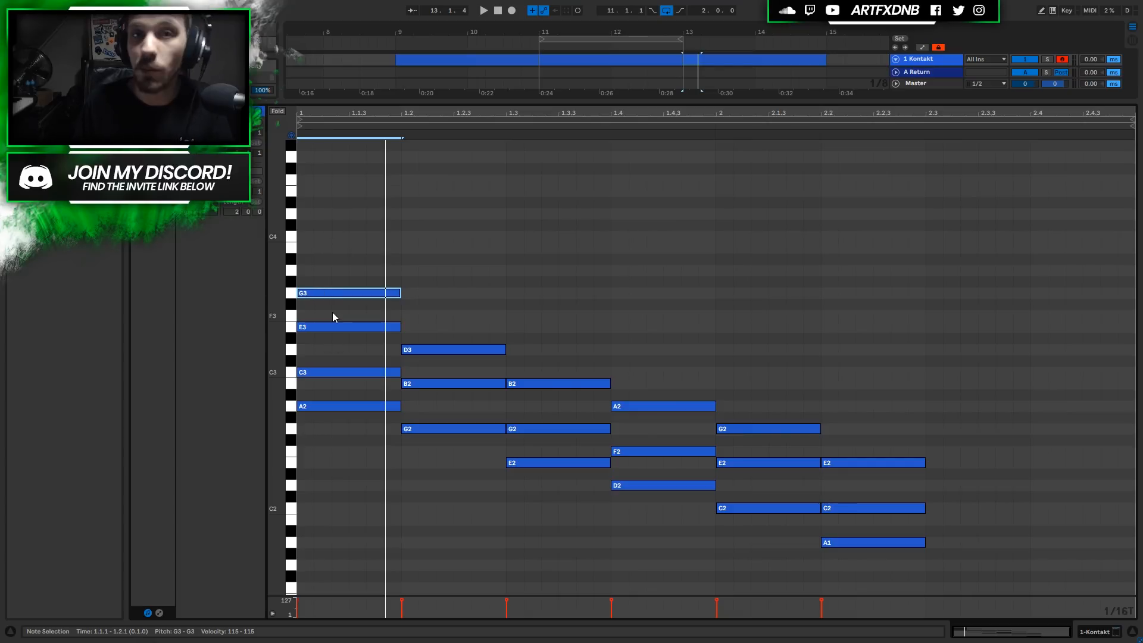
Extend the first chord by stacking B3 and D4 on top, playing the chord after each addition
left_click_drag(332, 292, 330, 247)
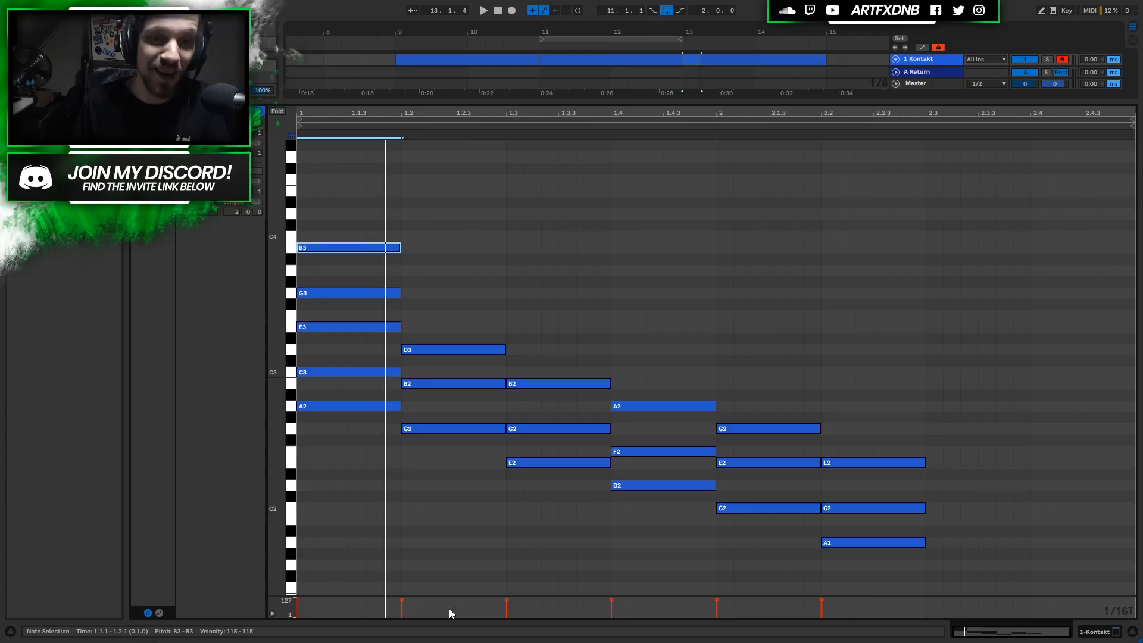
key("space")
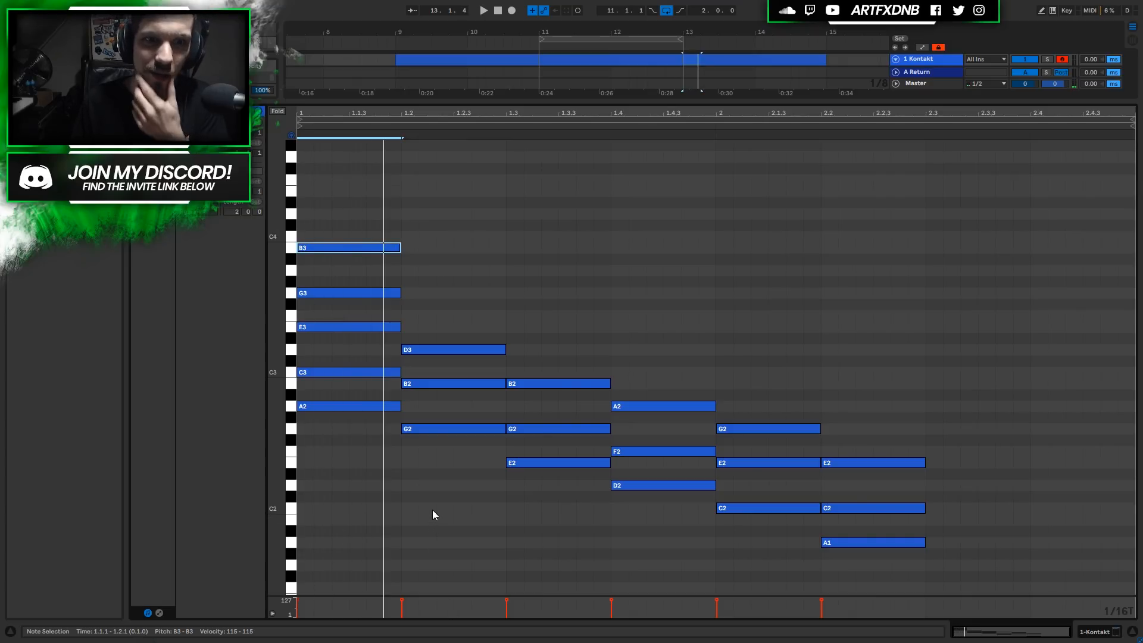
scroll(357, 337, "up", 3)
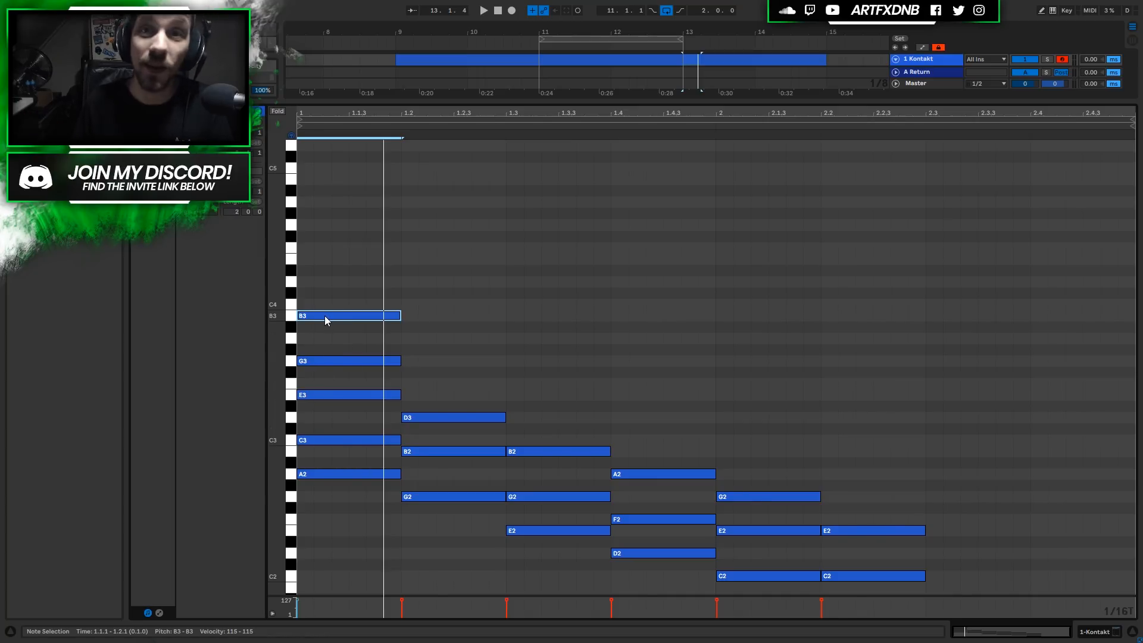
left_click_drag(325, 315, 324, 284)
key("space")
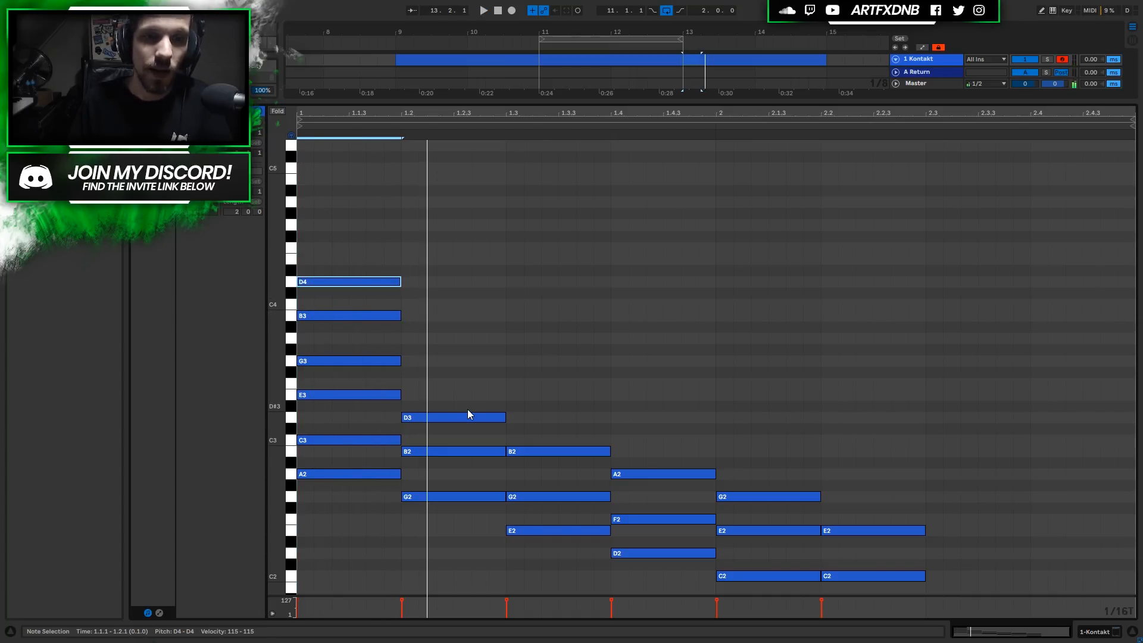
Try F#4 on top of the first chord, lower it to F4, and delete it
left_click_drag(331, 283, 334, 237)
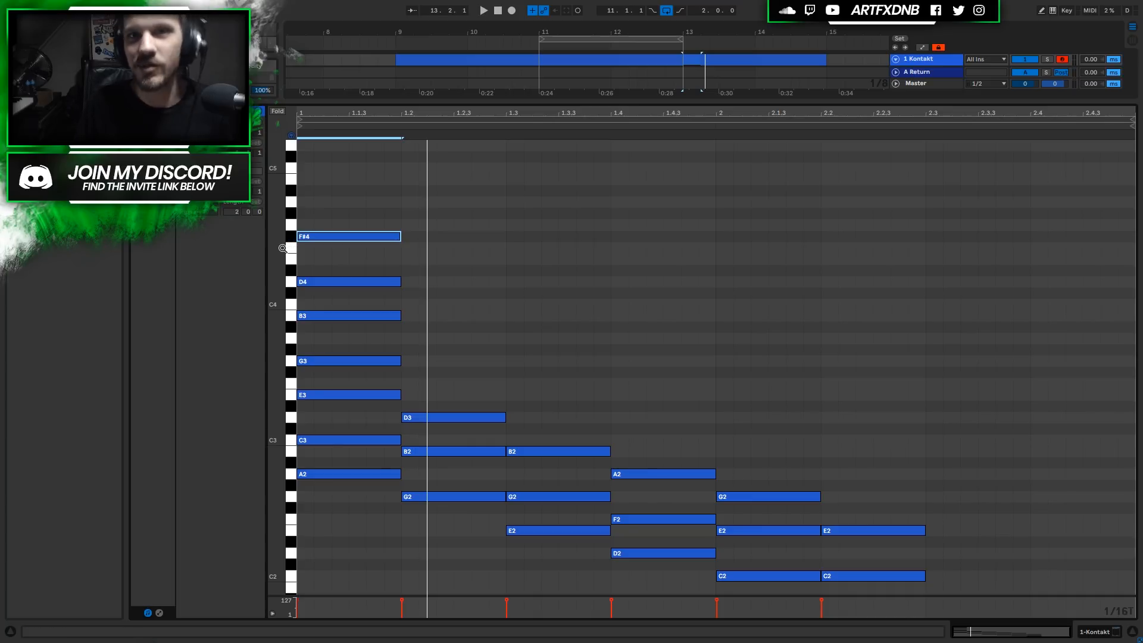
left_click(339, 237)
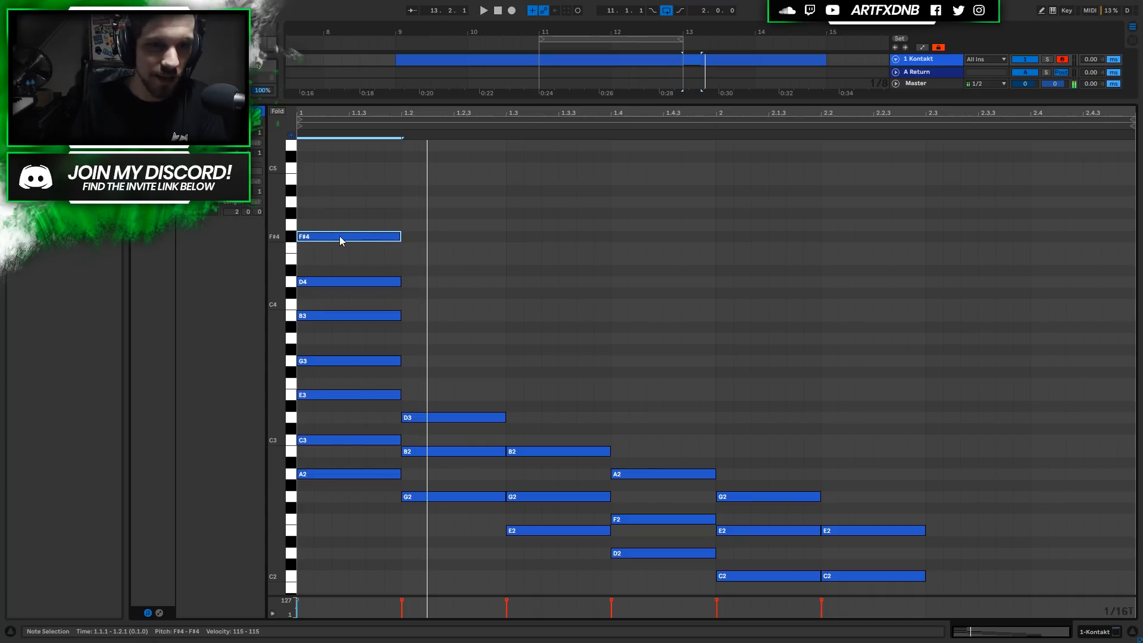
key("Down")
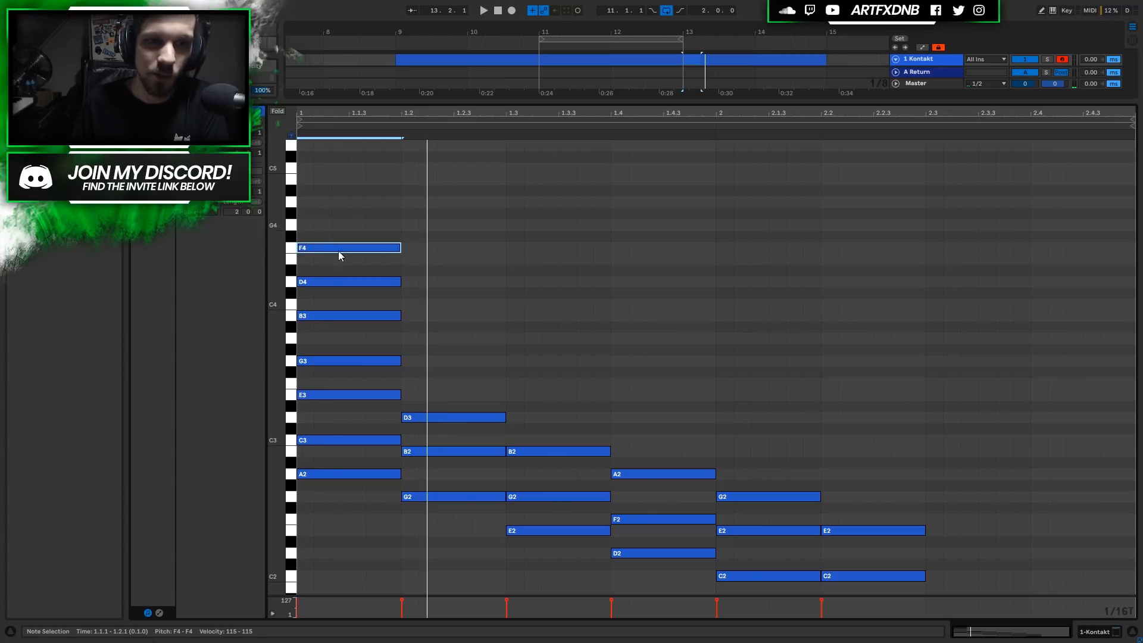
key("Delete")
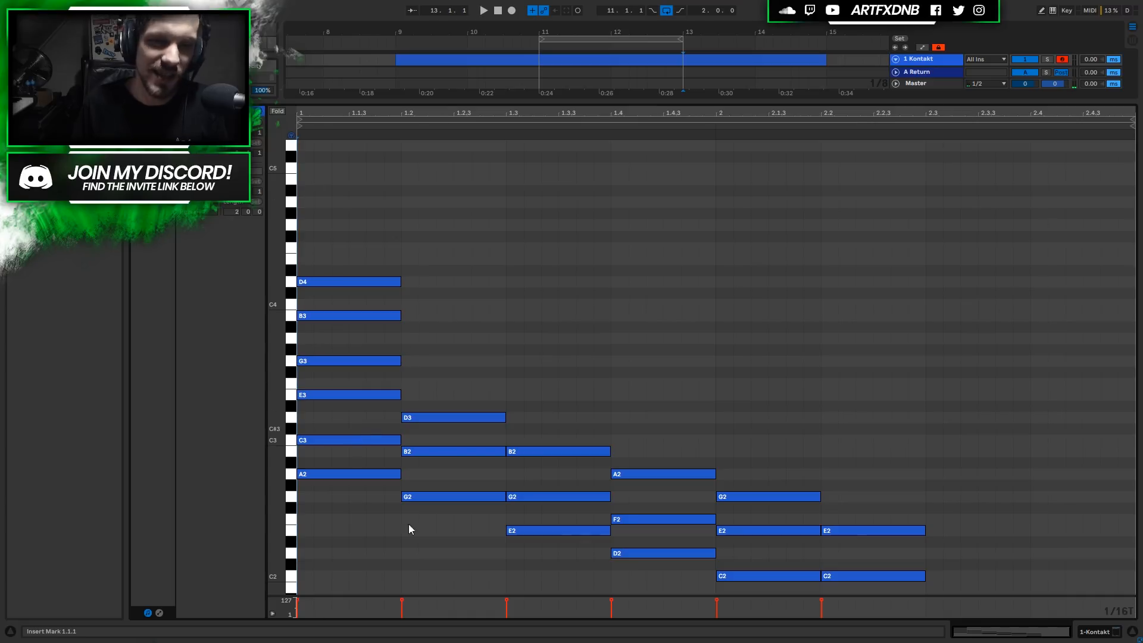
Delete the B3 and D4 notes from the first chord and play the remaining seventh chord
left_click_drag(353, 328, 379, 173)
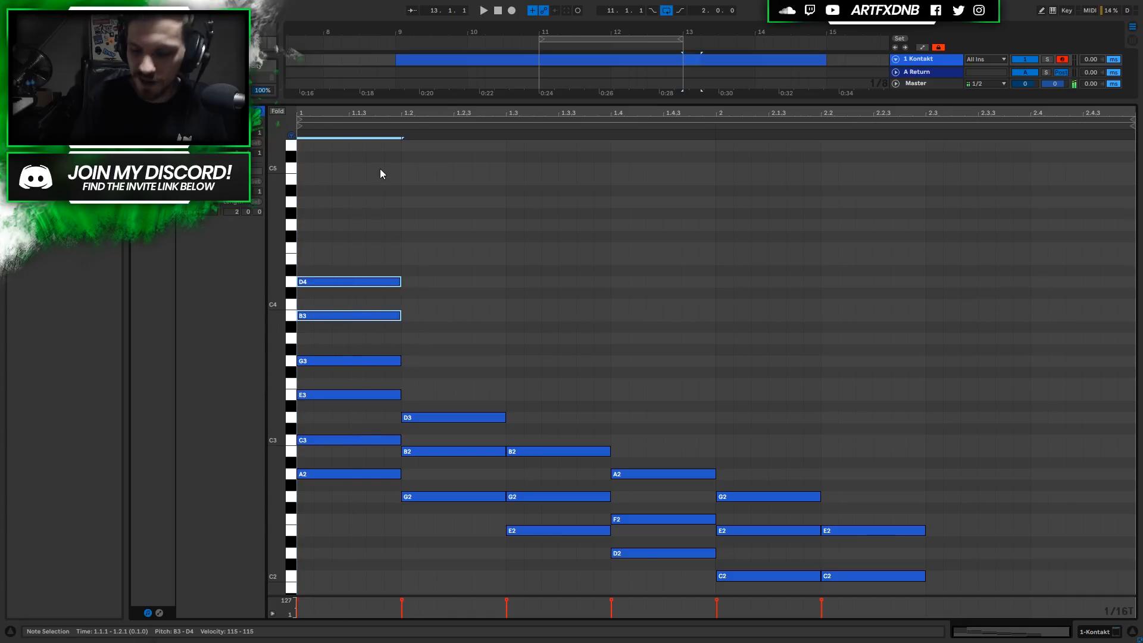
key("Delete")
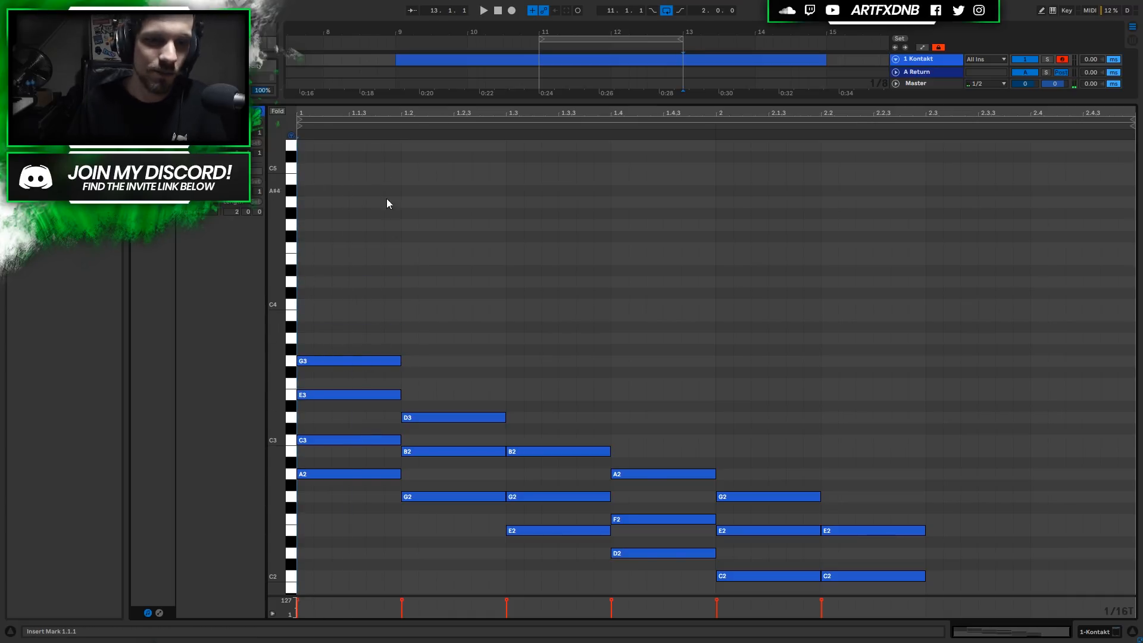
key("space")
key("space")
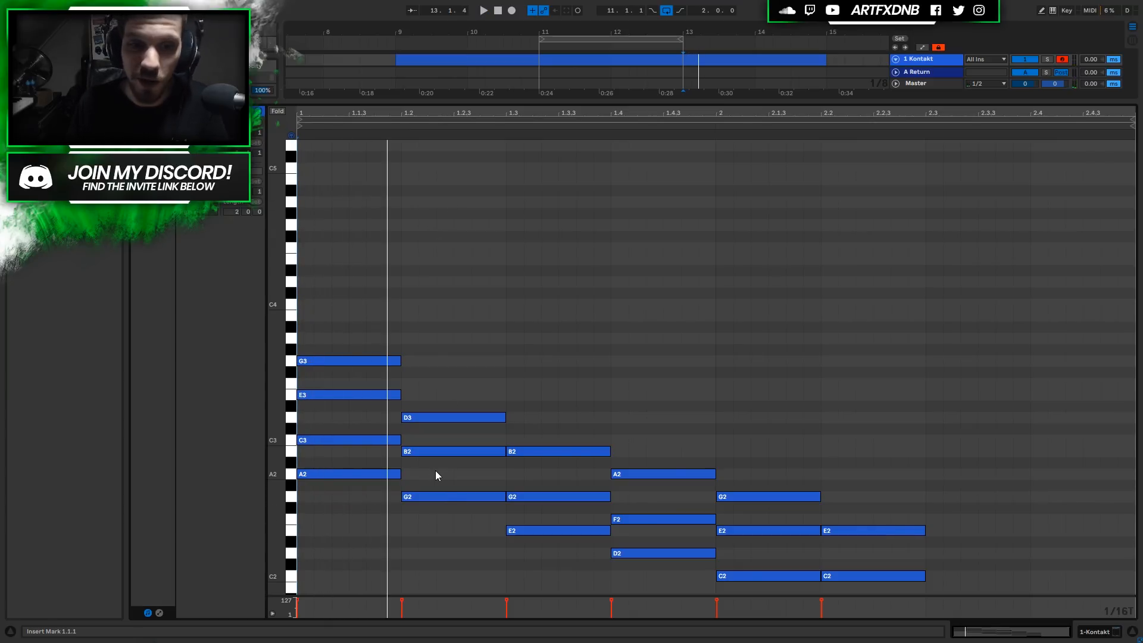
Audition the G2, B2 and D3 notes of the second chord and copy its D3 up to F#3
left_click(440, 497)
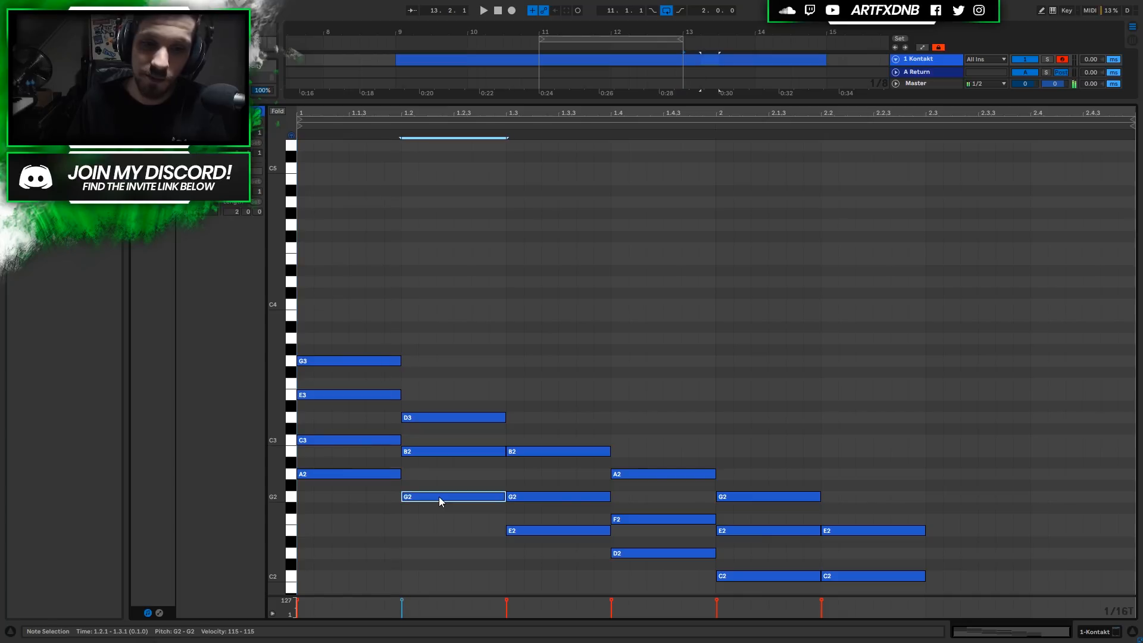
left_click(433, 451)
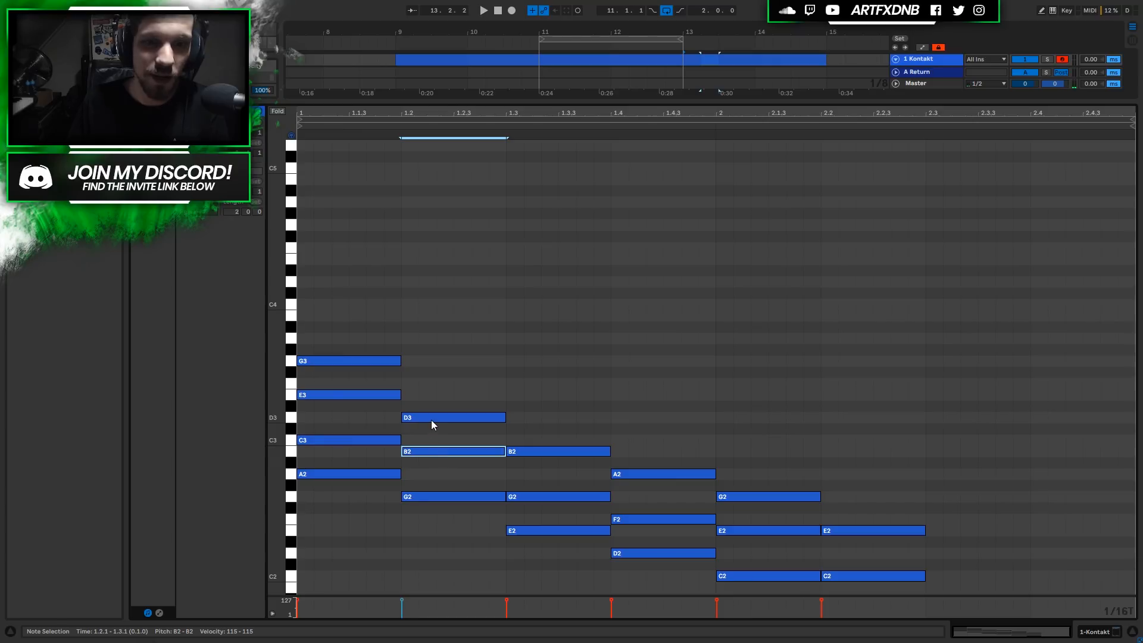
left_click(433, 424)
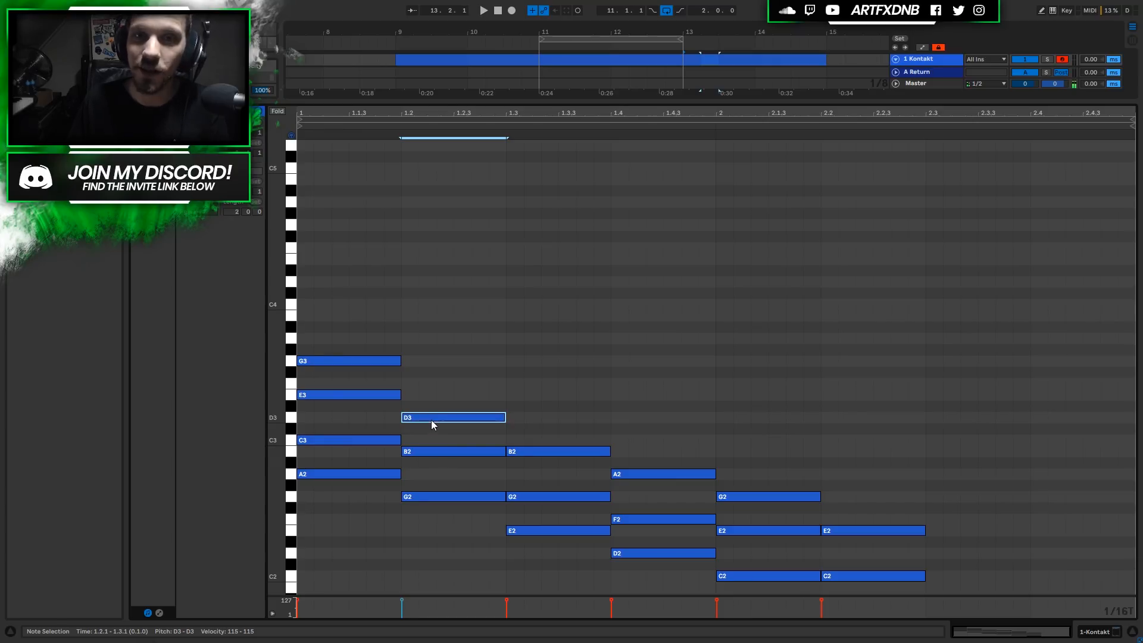
left_click(421, 502)
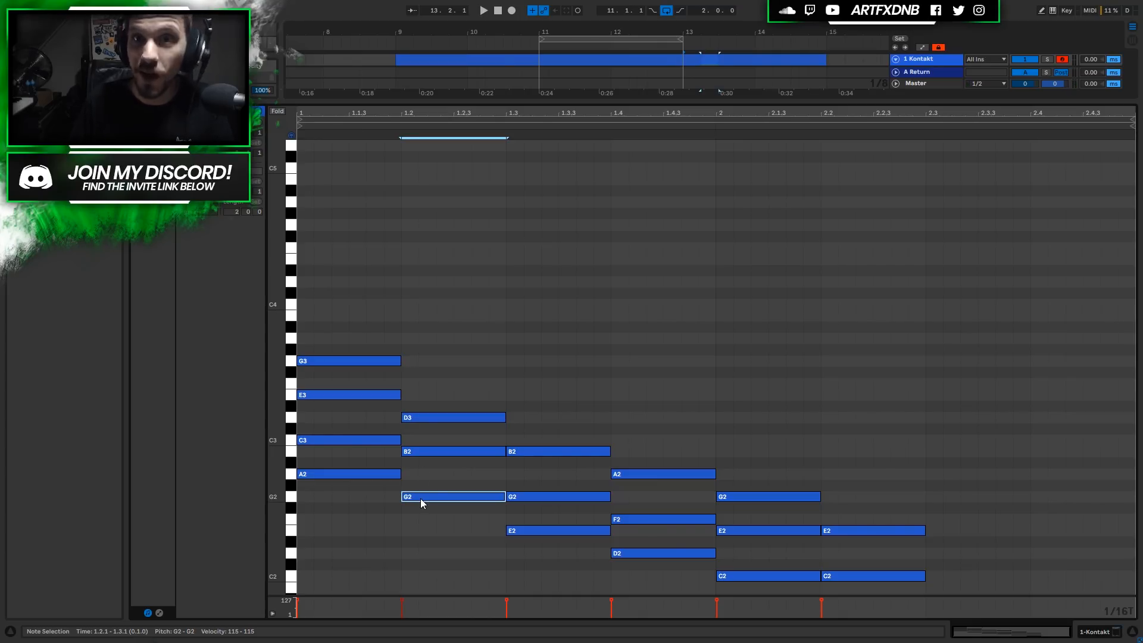
left_click_drag(421, 501, 418, 422)
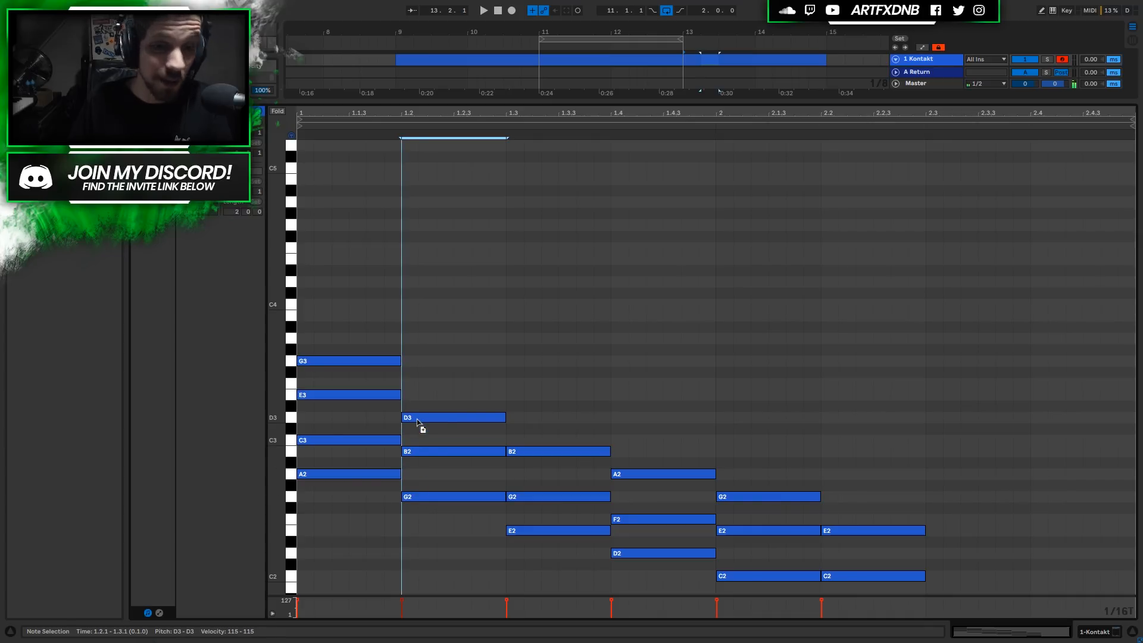
left_click_drag(417, 420, 413, 373)
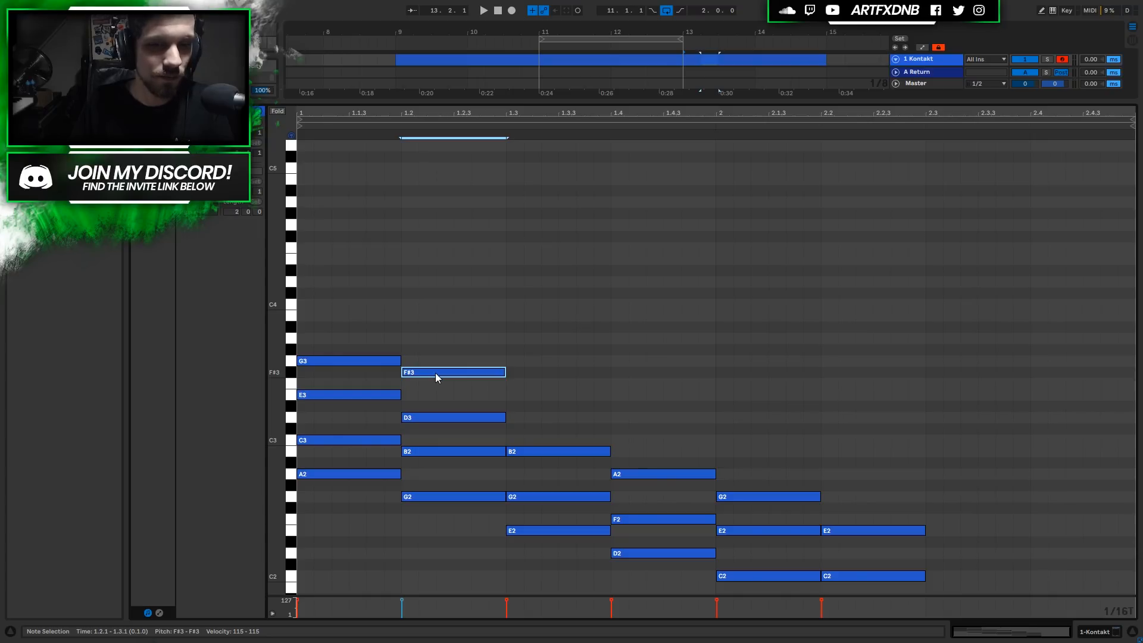
Try the second chord's added note at F3 and play the opening chords
key("Down")
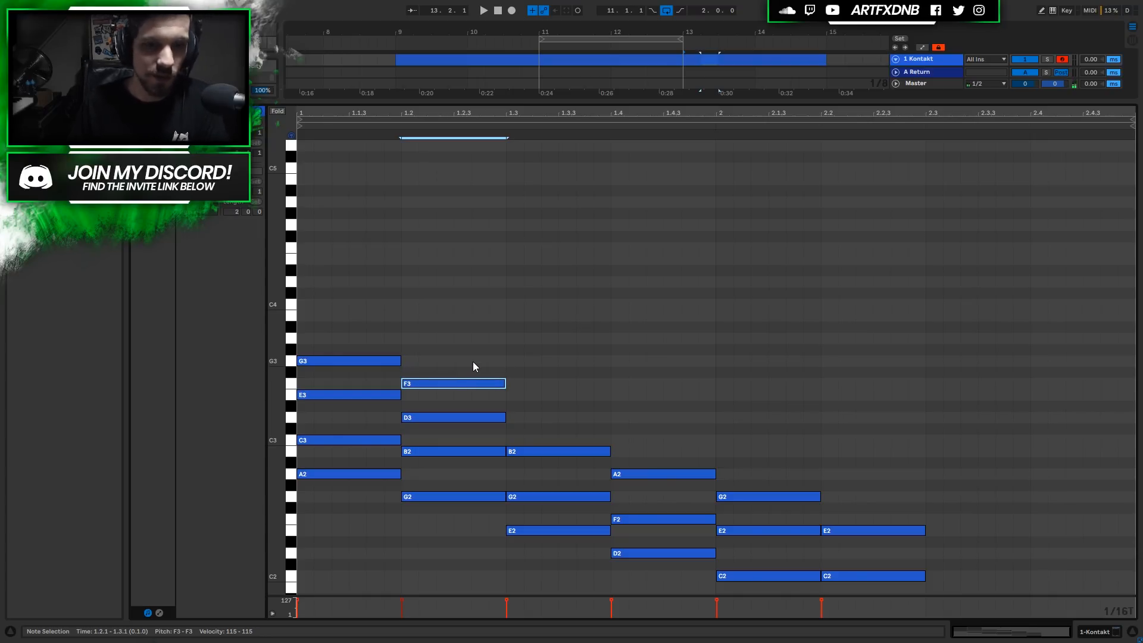
key("space")
key("space")
Raise the second chord's top note to G3 and play the opening chords
key("Up")
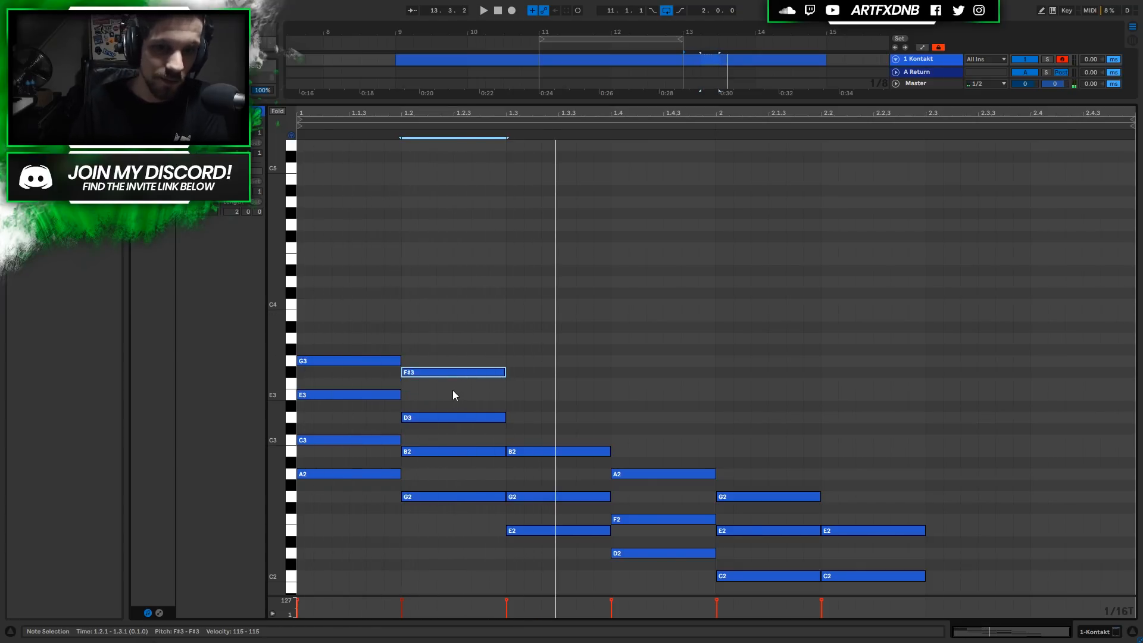
key("Up")
key("space")
key("space")
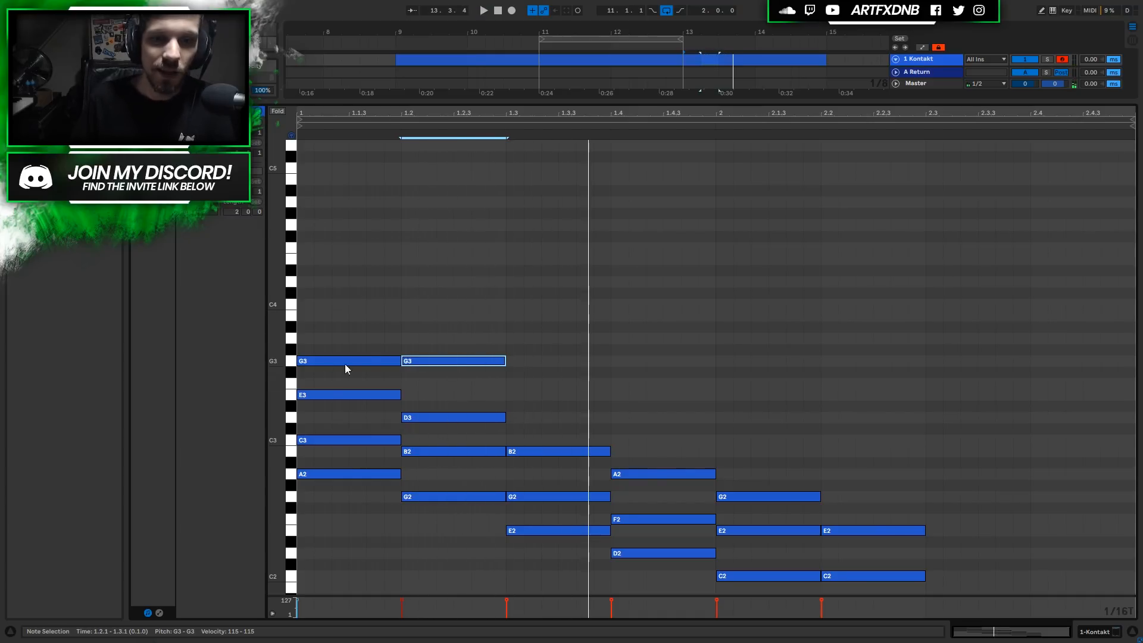
Lower the second chord's top note to F#3, return it to G3, and play the opening chords again
key("Down")
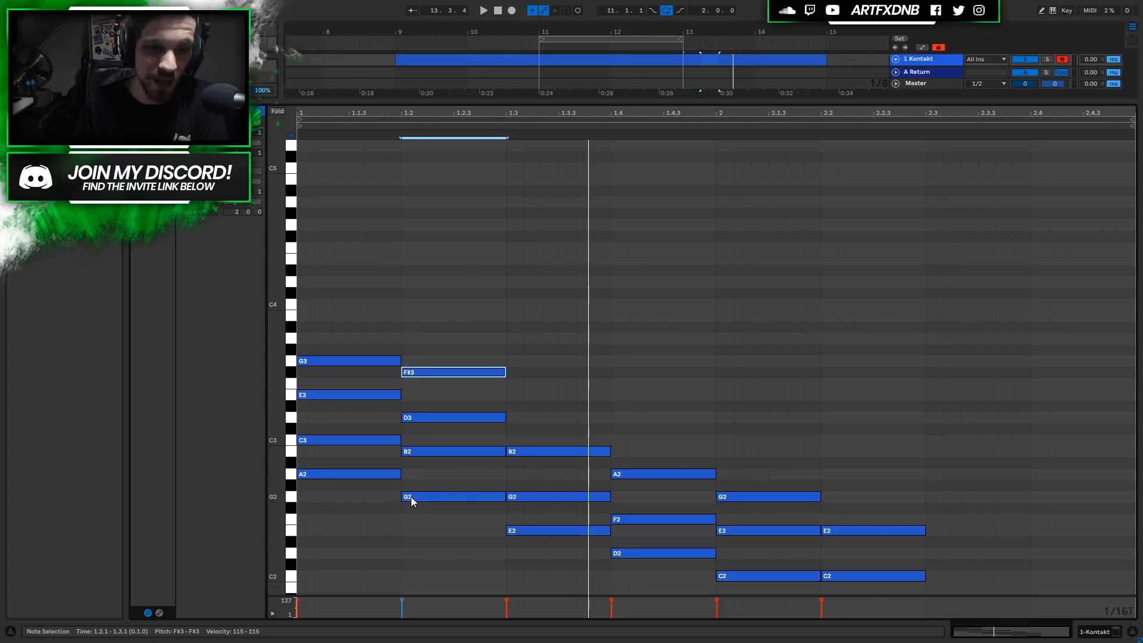
left_click_drag(441, 340, 442, 386)
key("Up")
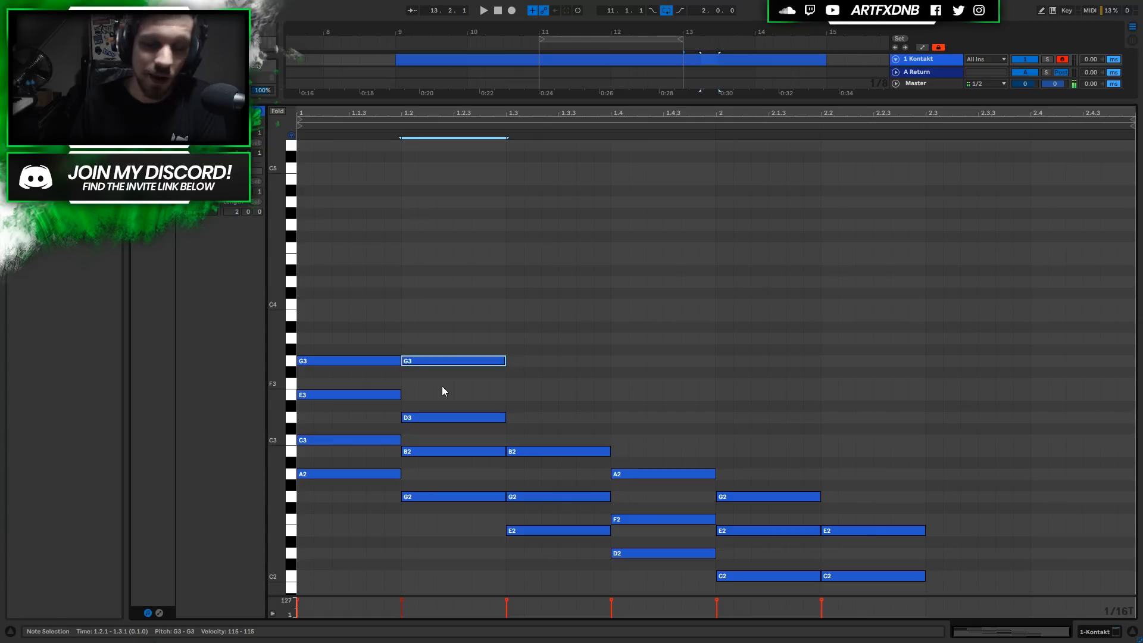
key("space")
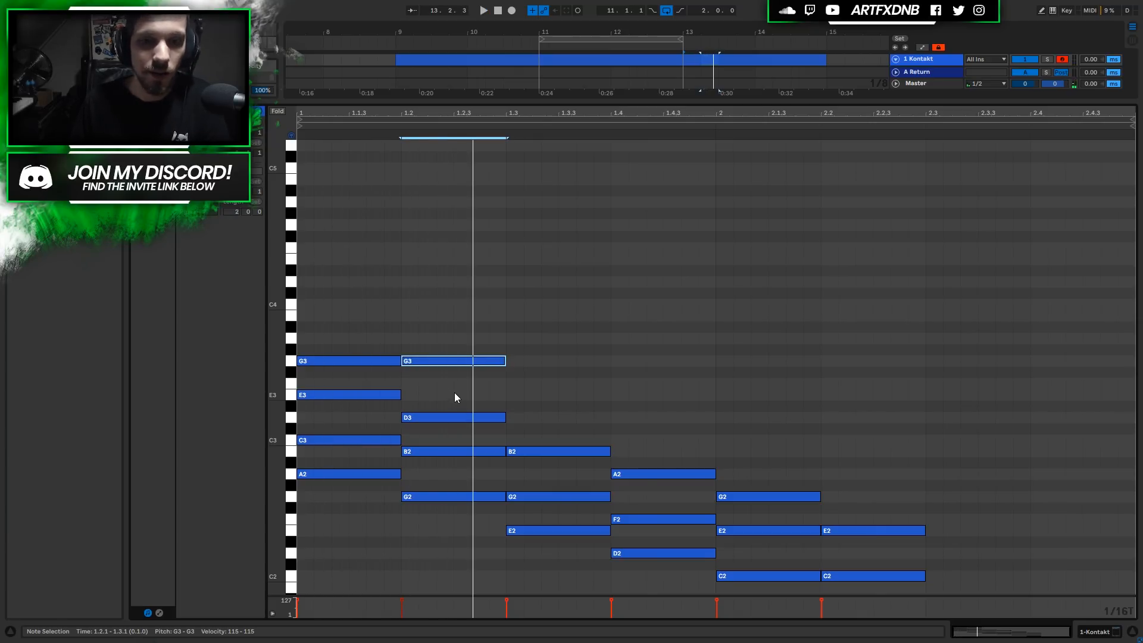
key("space")
Compare F3 against G3 as the second chord's top note by playing both versions, ending on G3
key("Down")
key("Down")
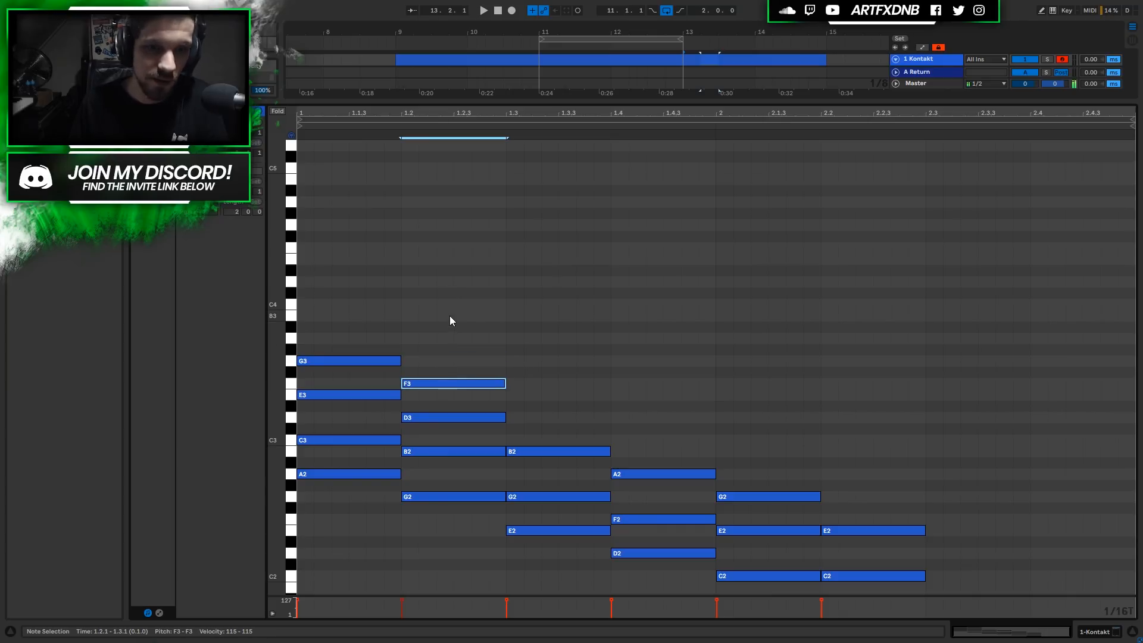
key("space")
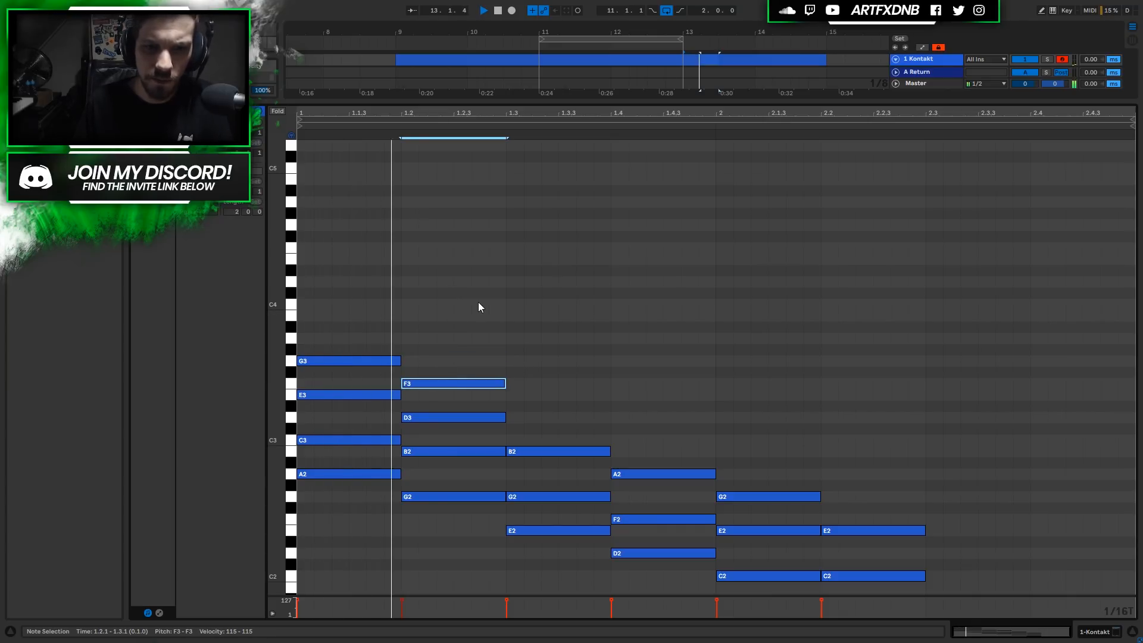
key("space")
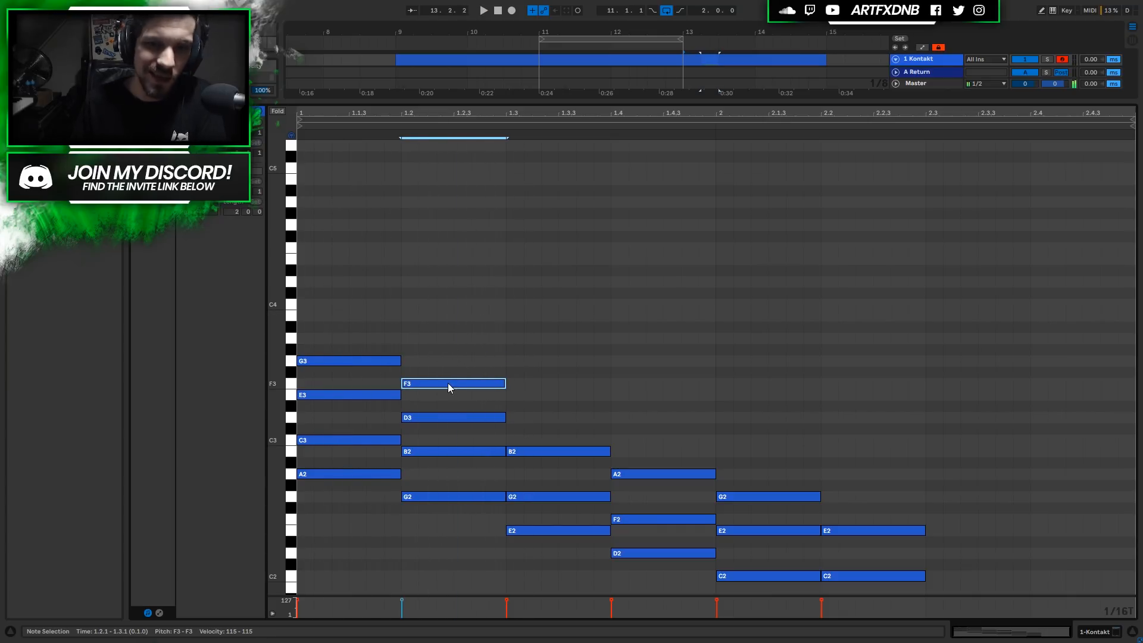
key("Up")
key("Up")
key("space")
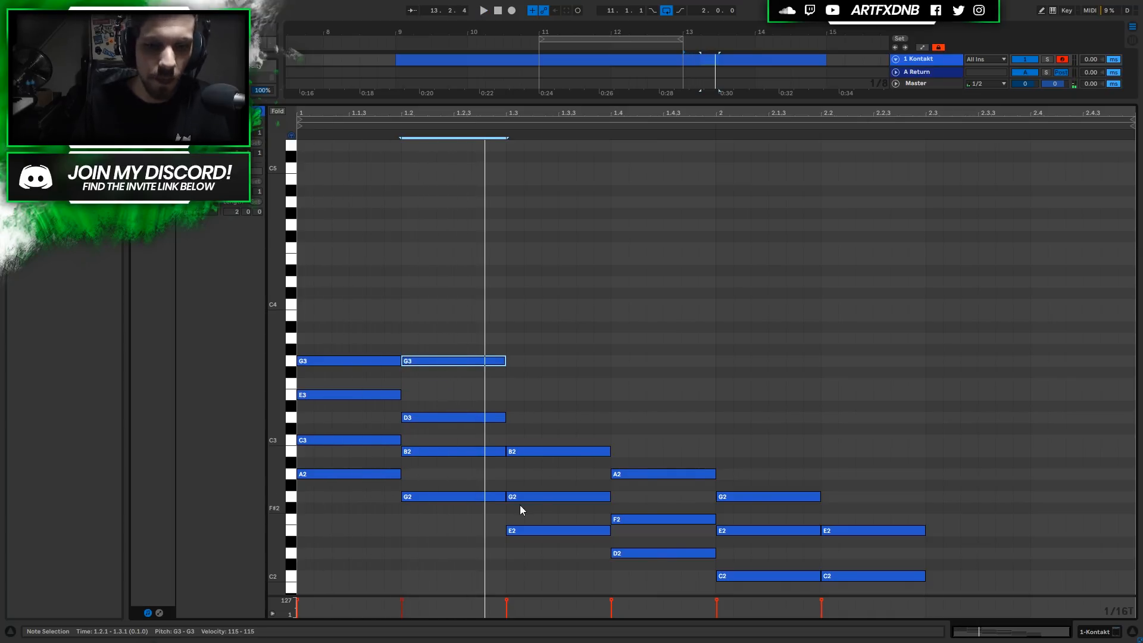
Add sevenths to the remaining four chords by copying notes up to D3, C3, B2 and G2, and play the progression
left_click_drag(533, 532, 543, 420)
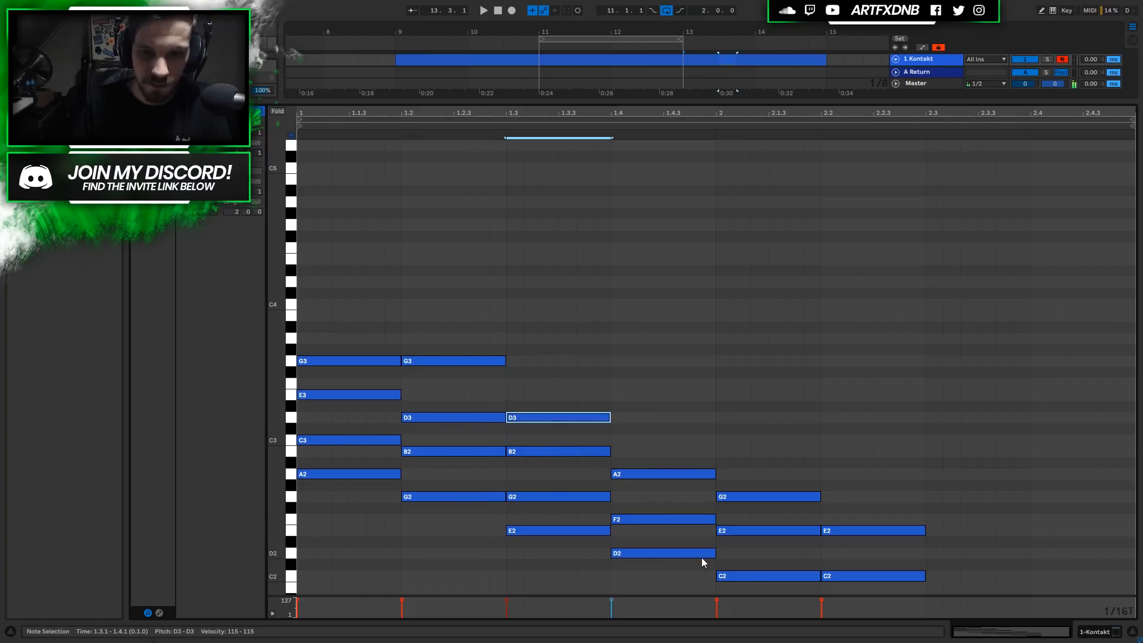
left_click_drag(655, 551, 663, 442)
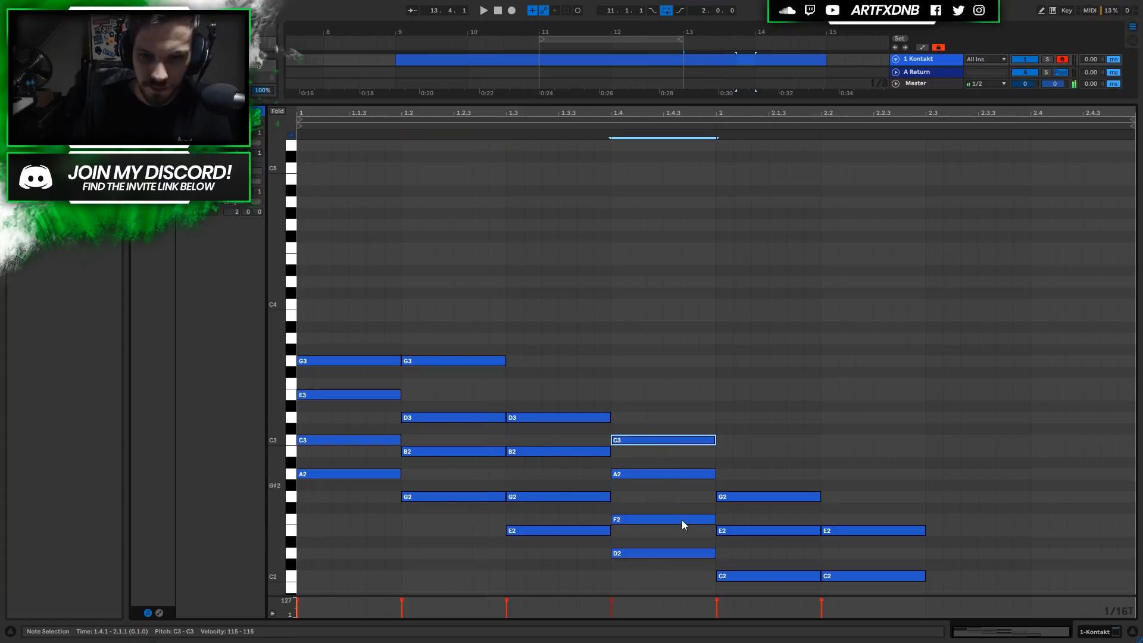
left_click_drag(755, 573, 755, 450)
scroll(856, 549, "down", 1)
left_click_drag(838, 566, 845, 451)
scroll(413, 438, "up", 2)
key("space")
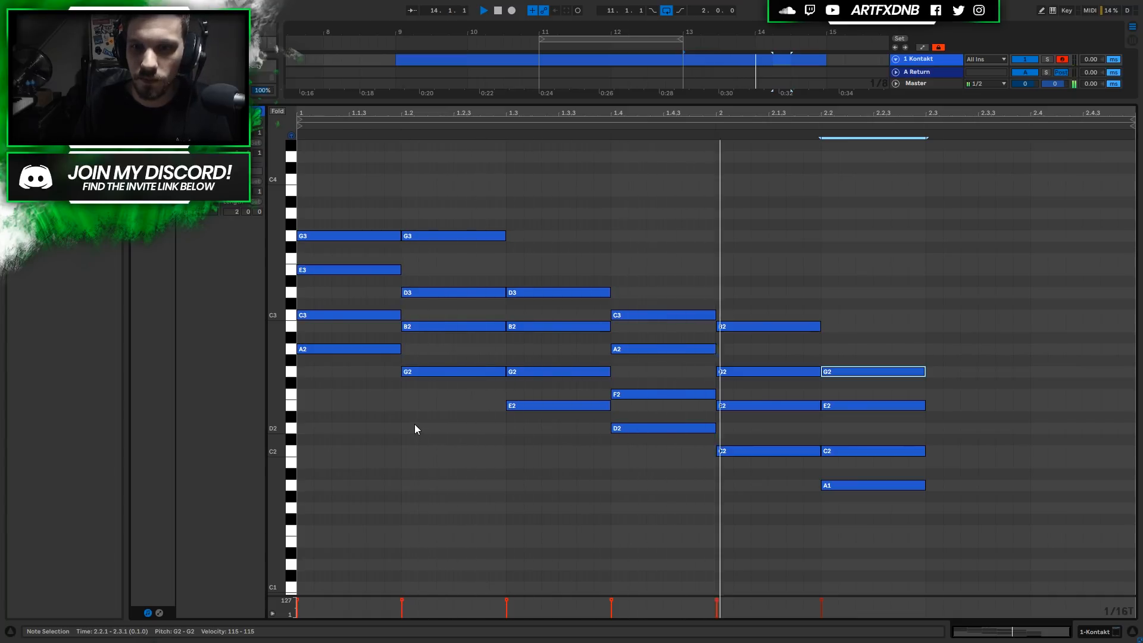
key("space")
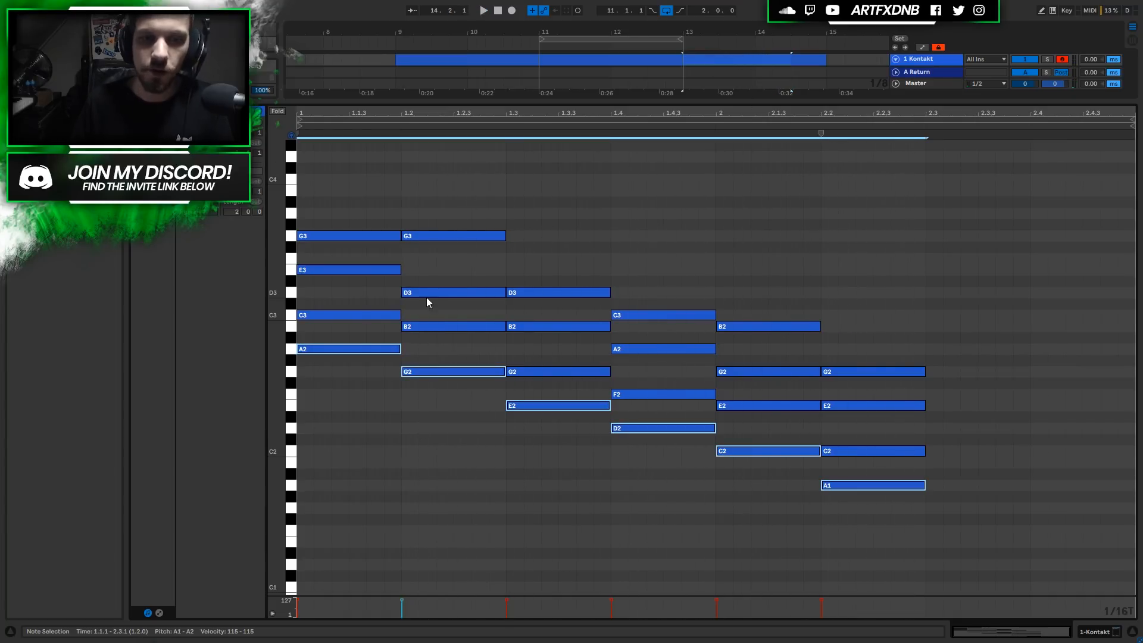
Copy the root notes of all six chords down one octave as a bass line from A1 to A0, and play the progression
left_click(358, 340)
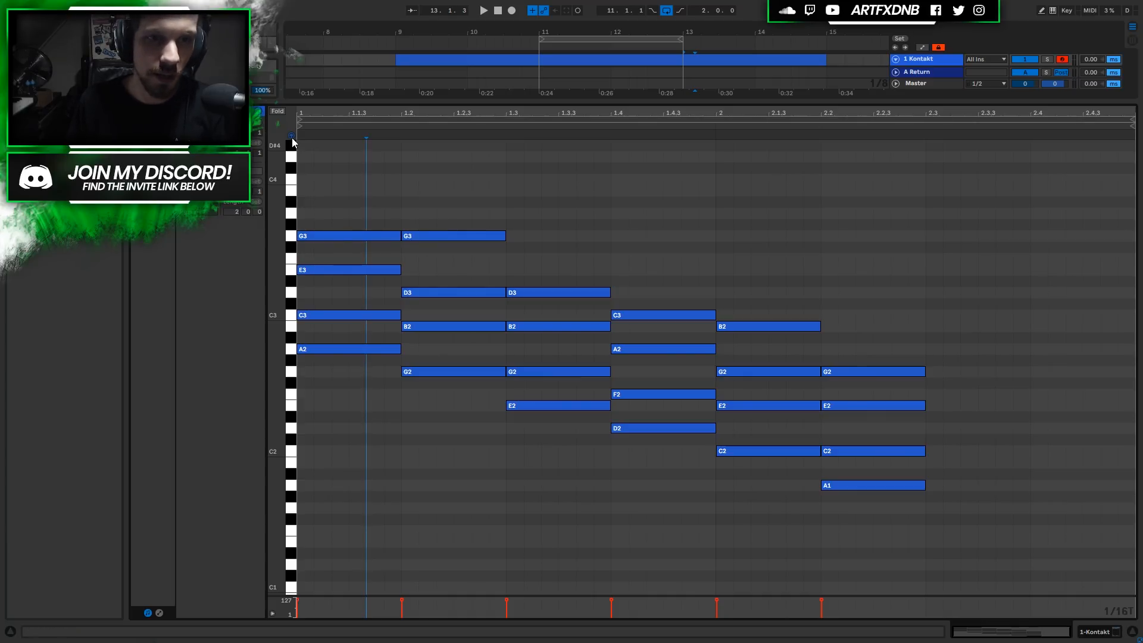
left_click_drag(334, 331, 337, 399)
left_click_drag(438, 343, 437, 418)
left_click(398, 350, "shift")
left_click(536, 406, "shift")
left_click(705, 428, "shift")
left_click(810, 451, "shift")
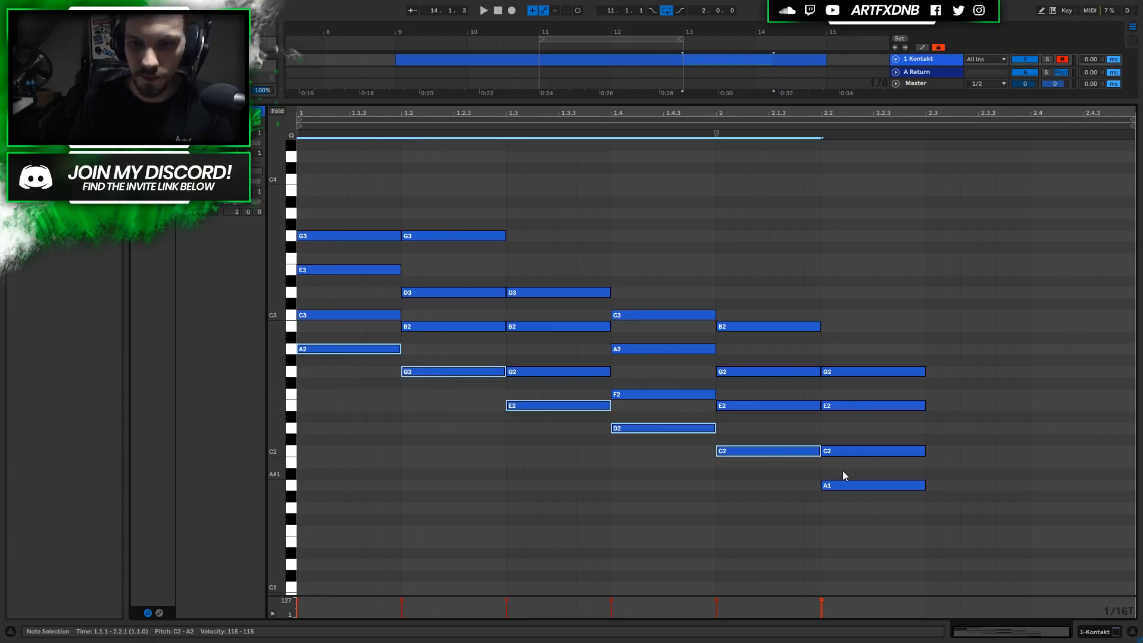
left_click(870, 486, "shift")
left_click_drag(324, 349, 330, 484)
scroll(406, 436, "down", 3)
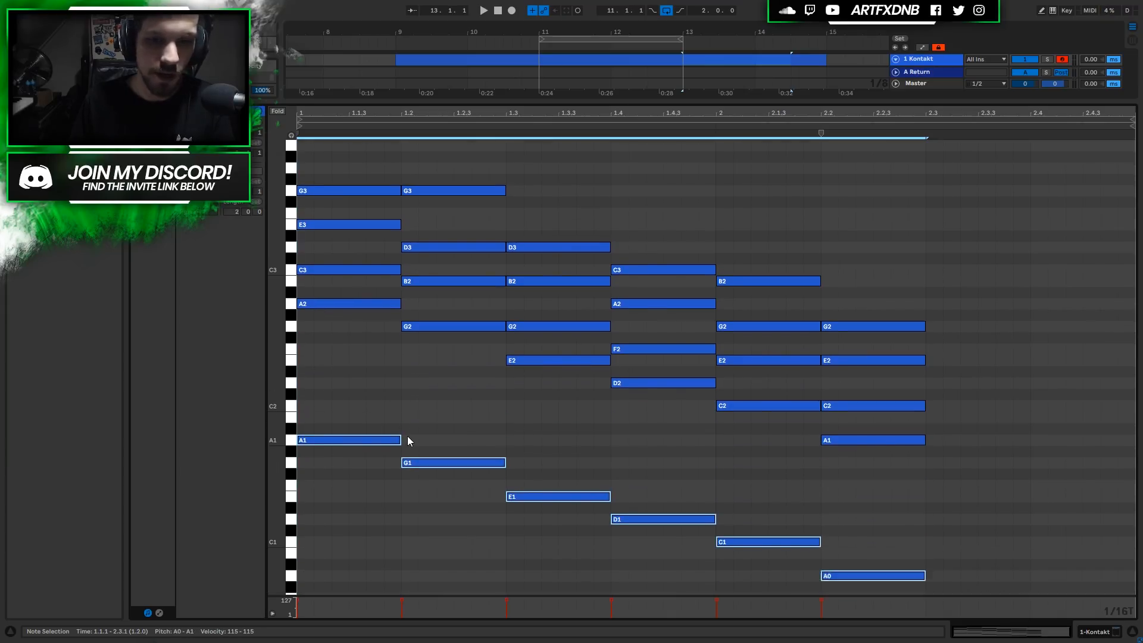
scroll(512, 381, "up", 1)
scroll(492, 404, "down", 1)
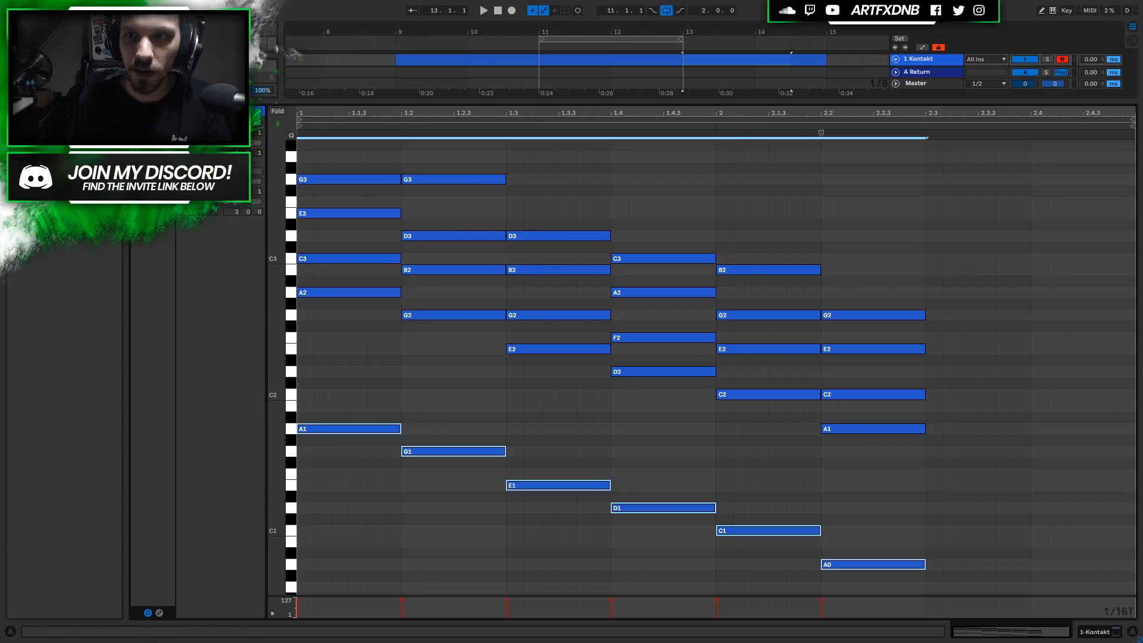
key("space")
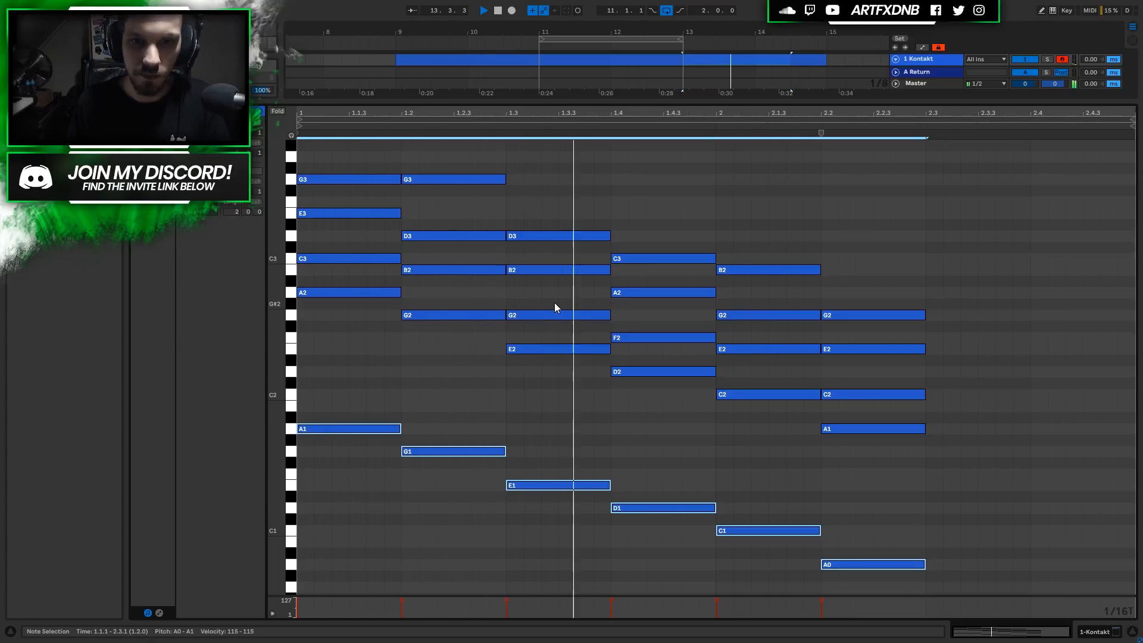
key("space")
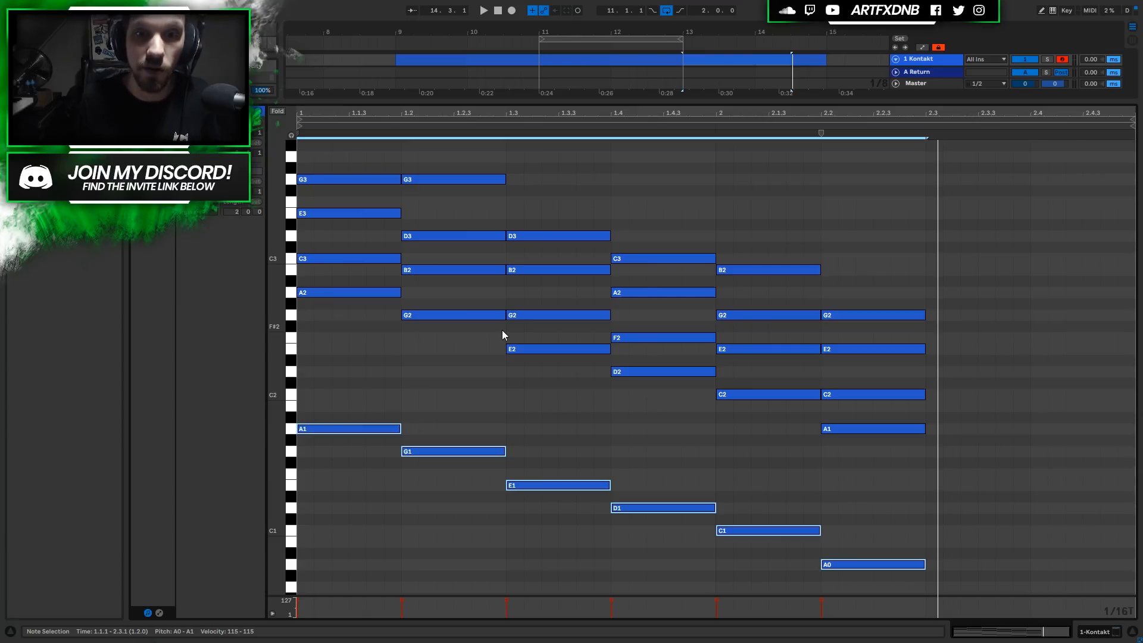
Move the third chord's E2, the fourth's D2 and F2, and the last two chords' notes from A1 to E2 up one octave
left_click_drag(493, 336, 565, 380)
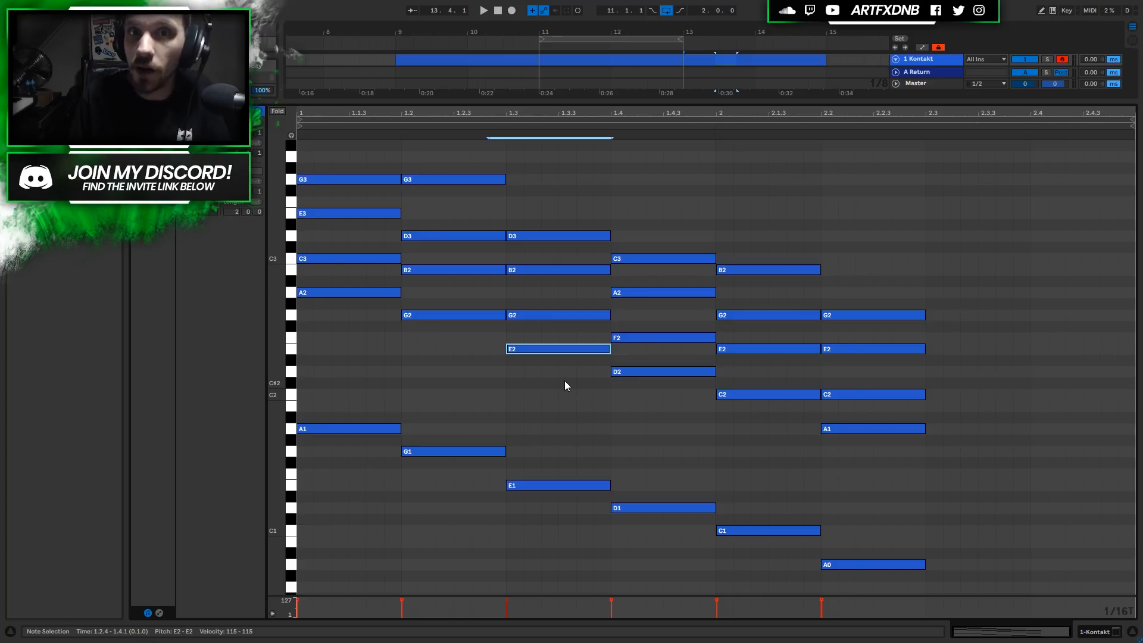
key("shift+Up")
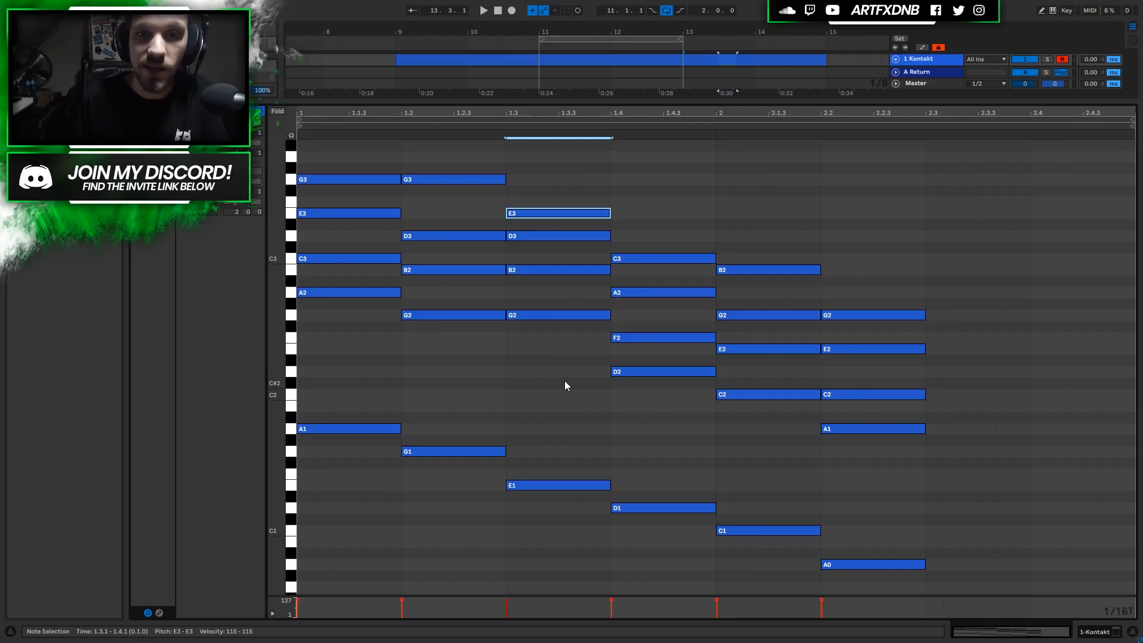
left_click_drag(627, 398, 651, 338)
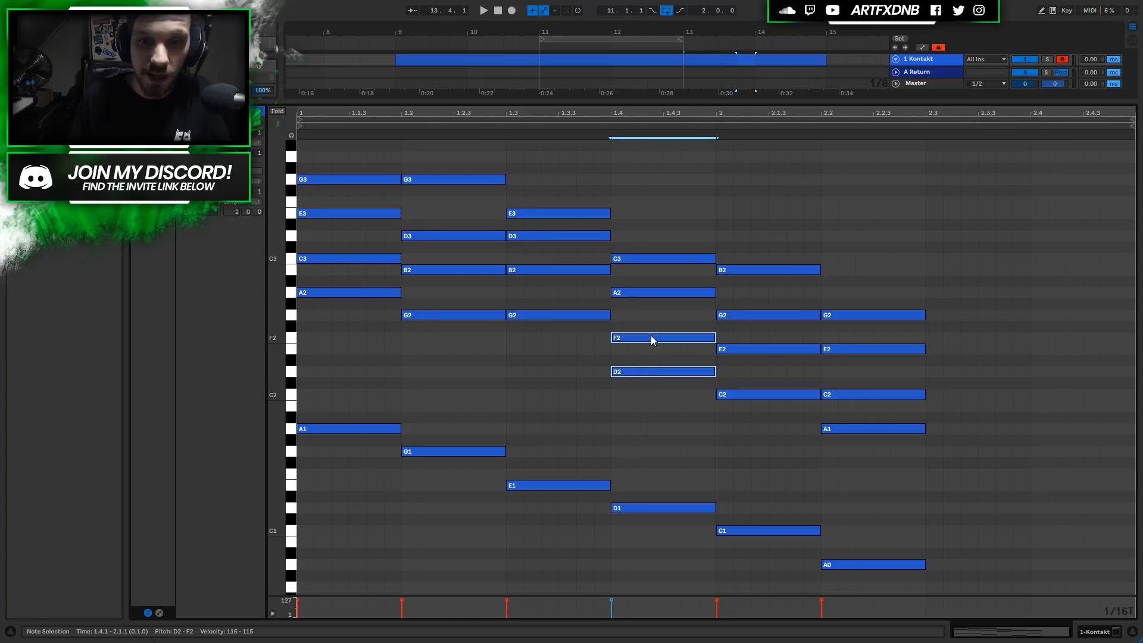
key("shift+Up")
left_click_drag(761, 453, 967, 349)
key("shift+Up")
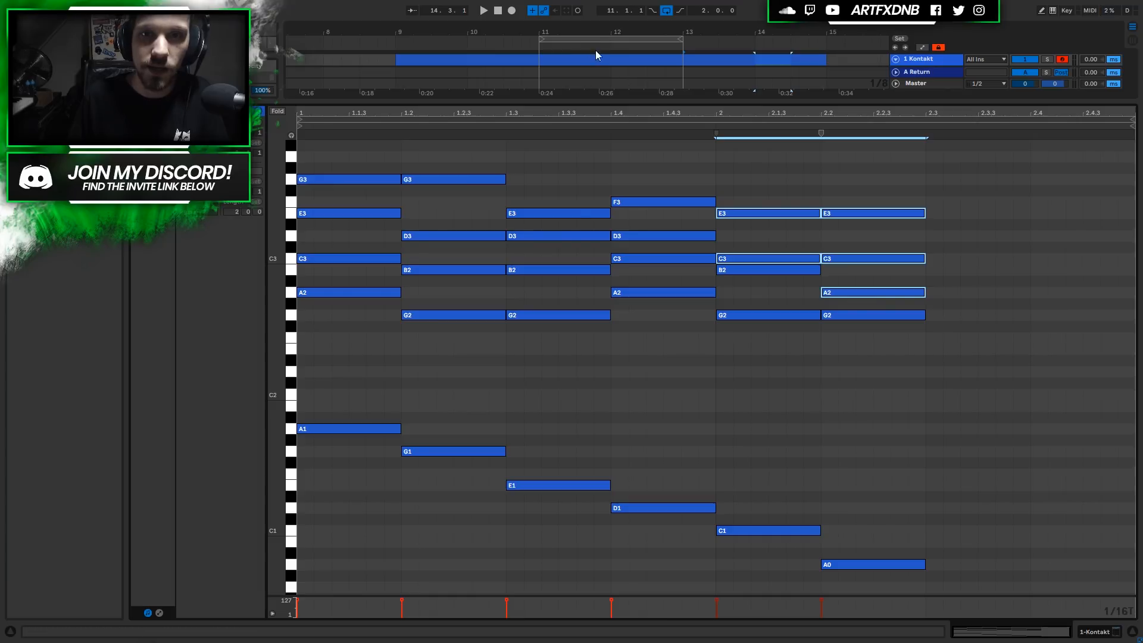
Play the arrangement from the melody clip at bar 11 through the chord clip at bar 13
left_click(535, 61)
left_click(626, 58)
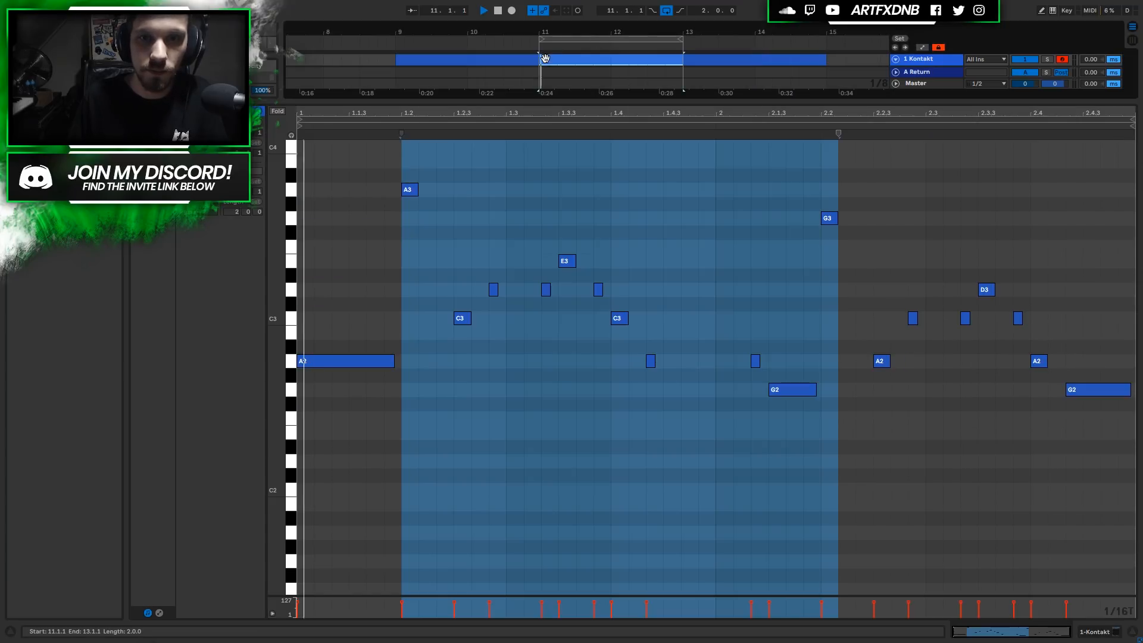
left_click(699, 58)
key("space")
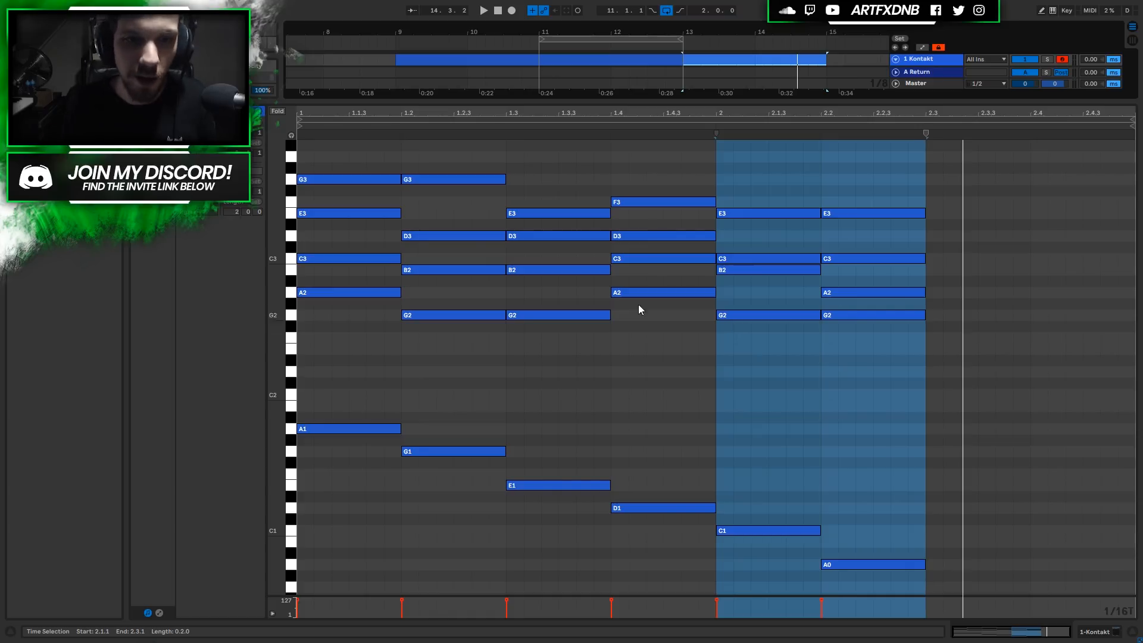
Move the third chord's G2 note up one octave to G3
left_click(469, 219)
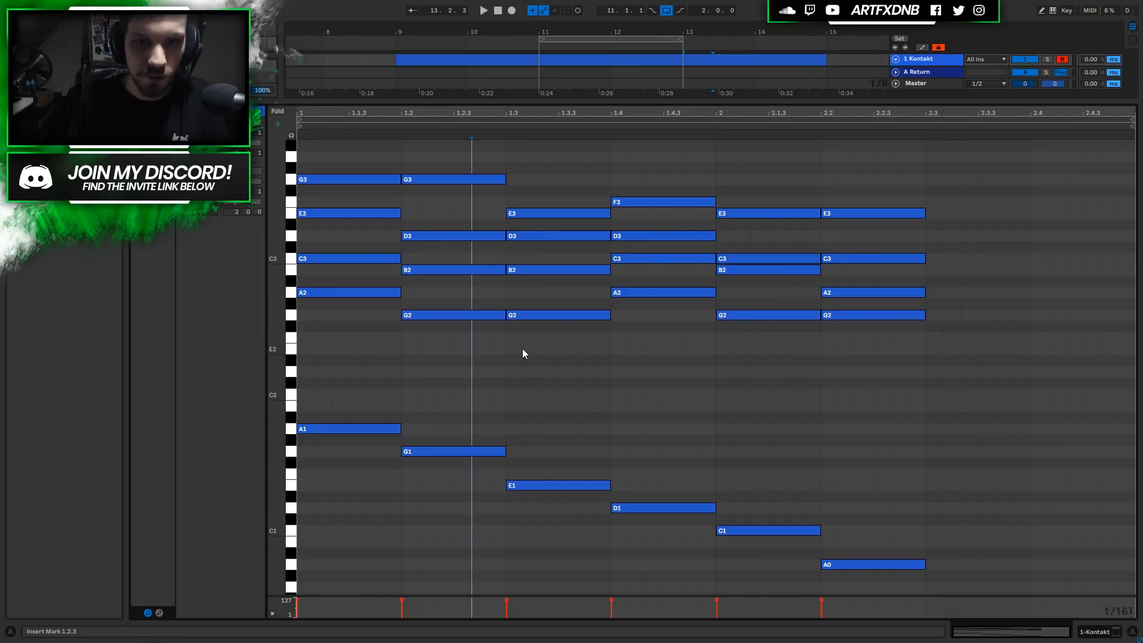
left_click_drag(538, 360, 554, 313)
key("shift+Up")
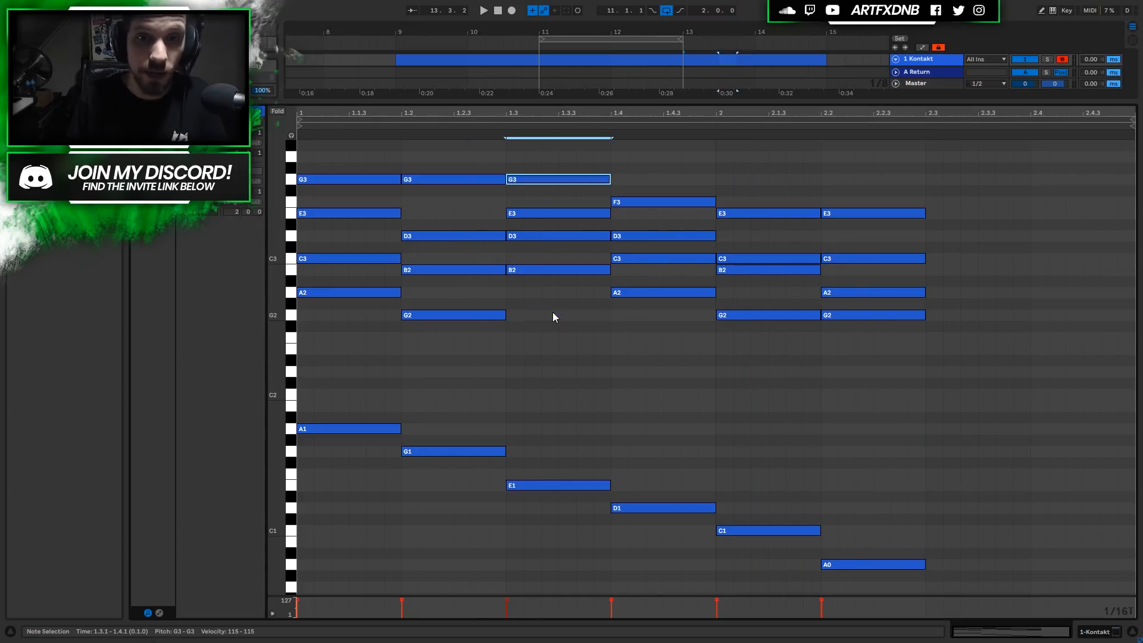
scroll(689, 393, "up", 3)
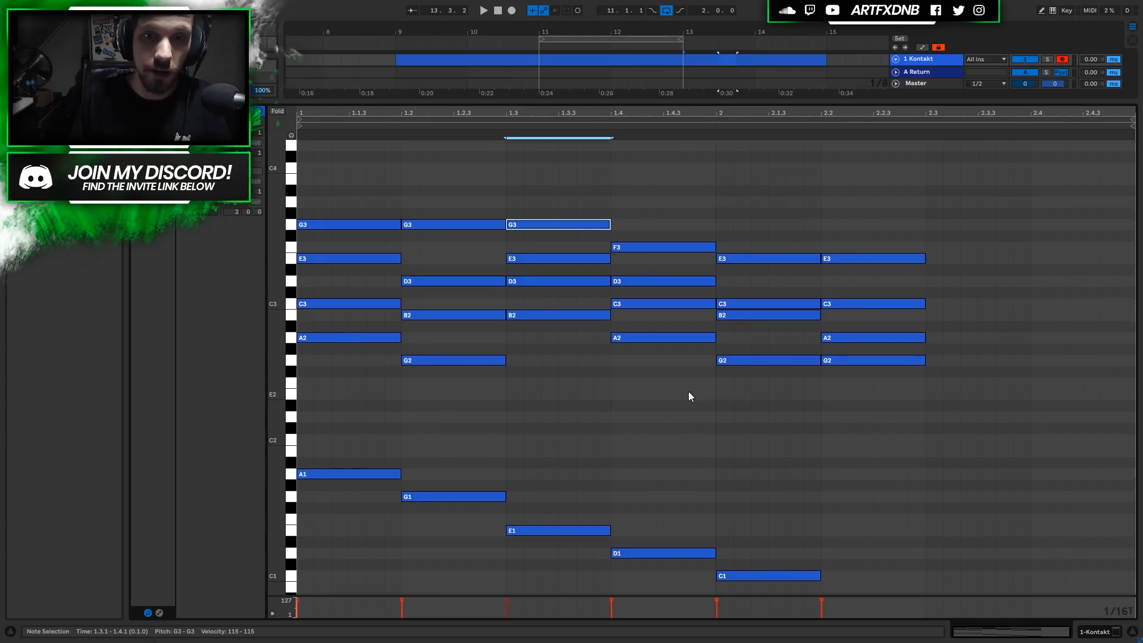
Raise the fourth chord's A2, the fifth's G2 and B2, and the last chord's G2, A2 and C3 one octave, and play the progression
left_click_drag(629, 409, 657, 347)
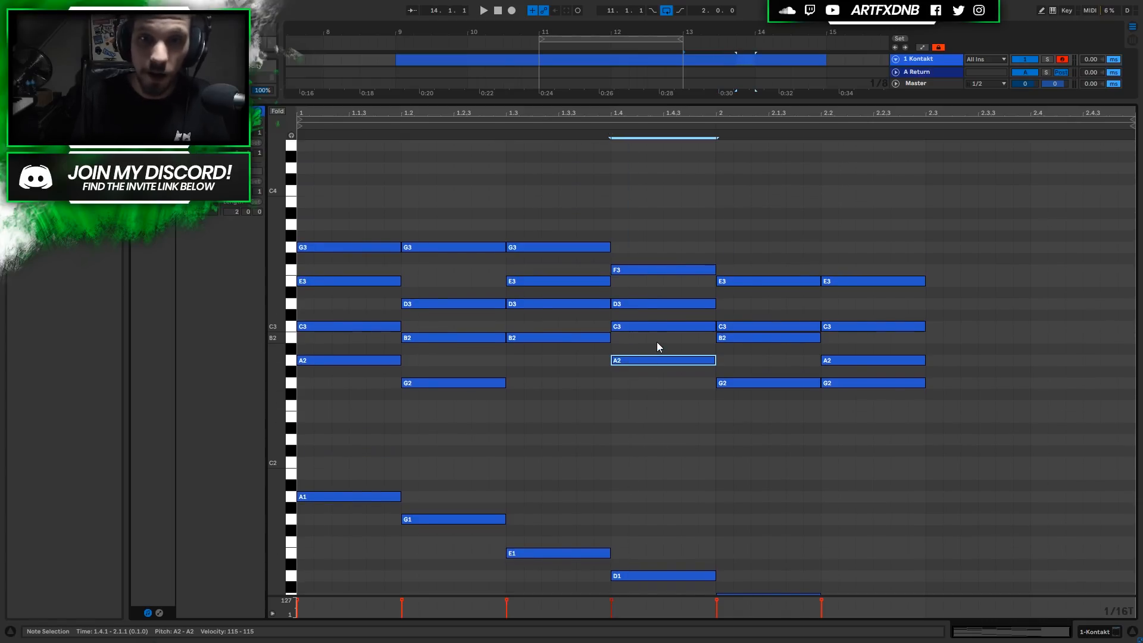
key("shift+Up")
left_click_drag(744, 416, 780, 339)
key("shift+Up")
left_click_drag(819, 429, 863, 296)
key("shift+Up")
key("shift+Up")
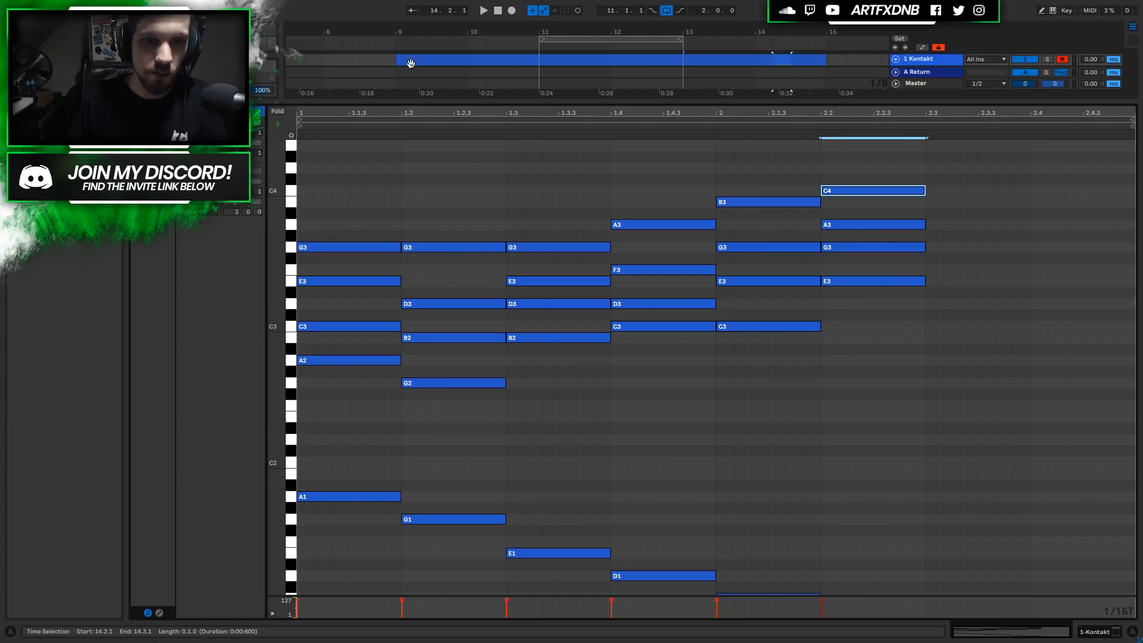
left_click(578, 89)
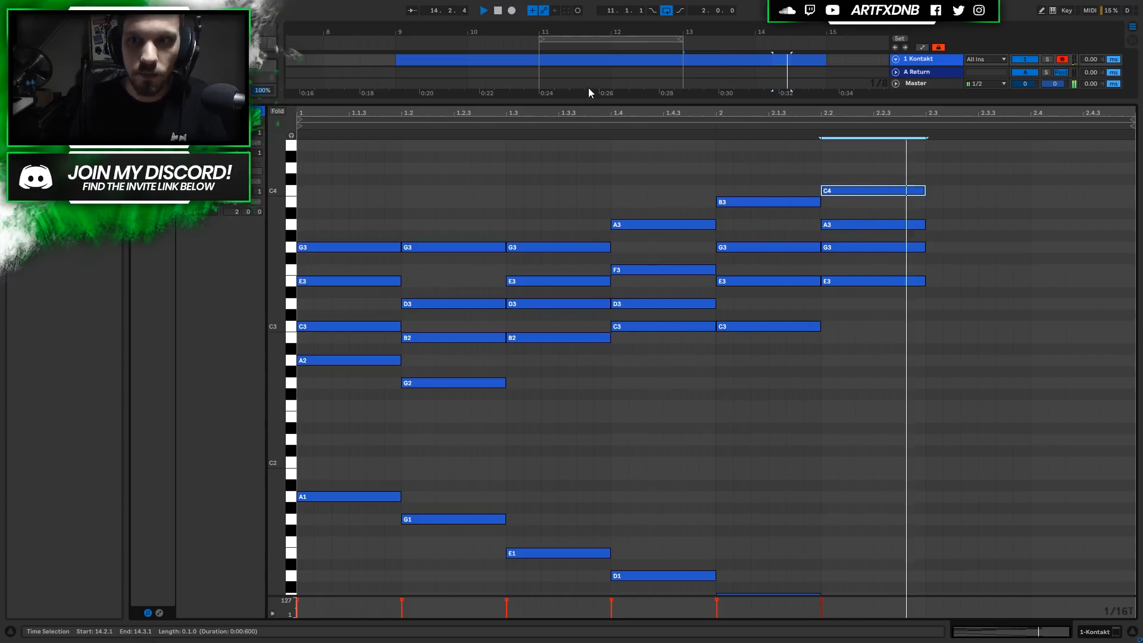
key("space")
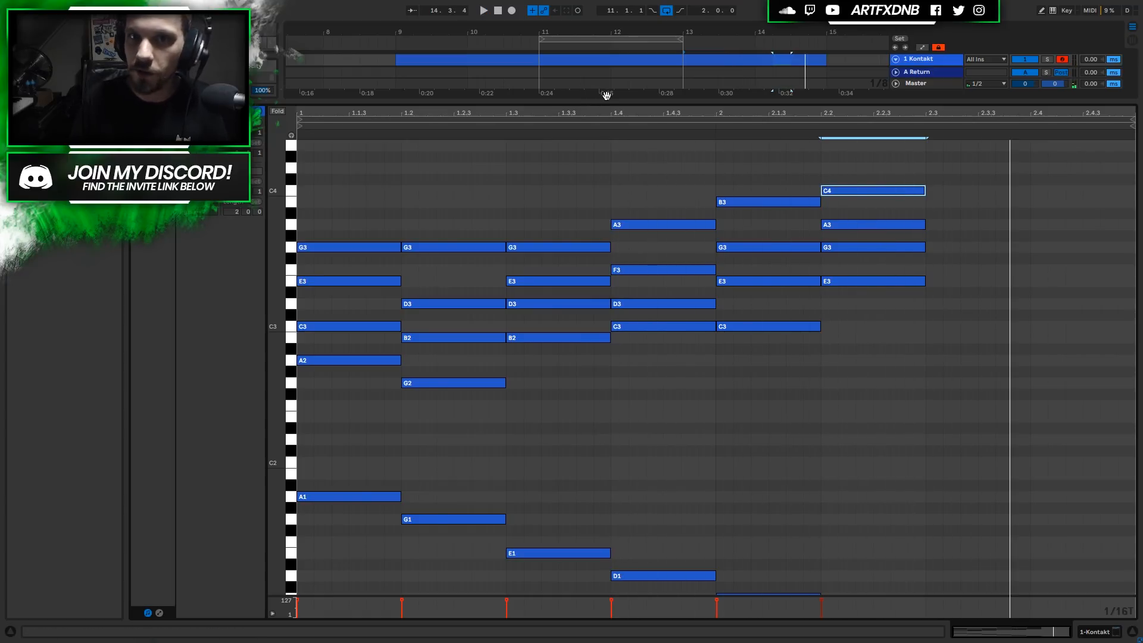
Open the melody clip at bar 11 in the piano roll
scroll(587, 365, "down", 3)
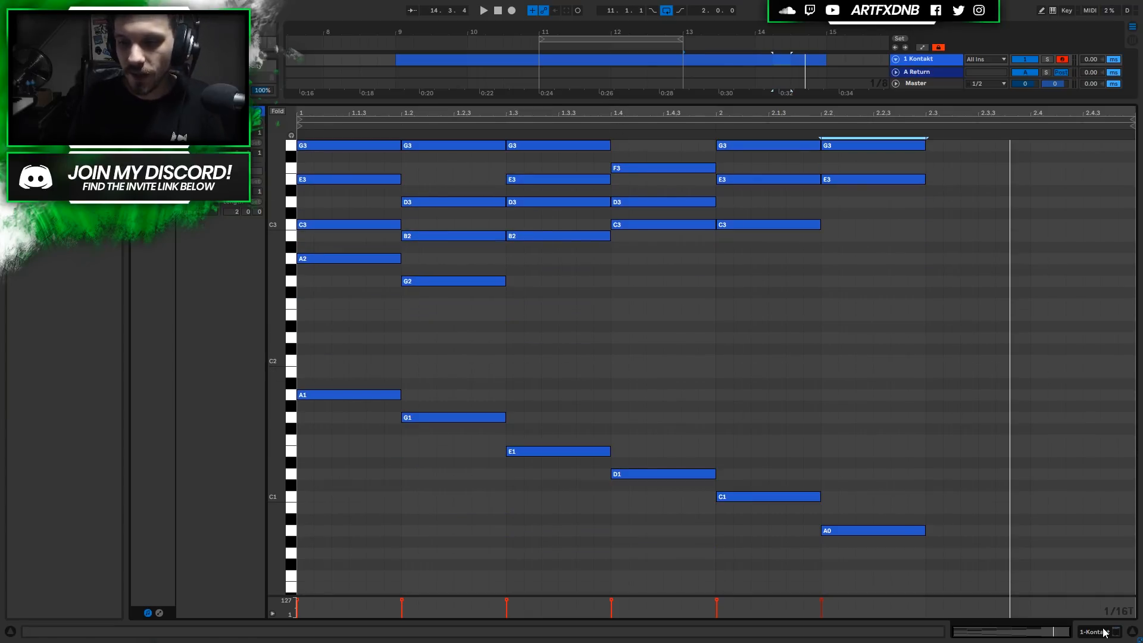
key("shift+Tab")
left_click(614, 58)
key("shift+Tab")
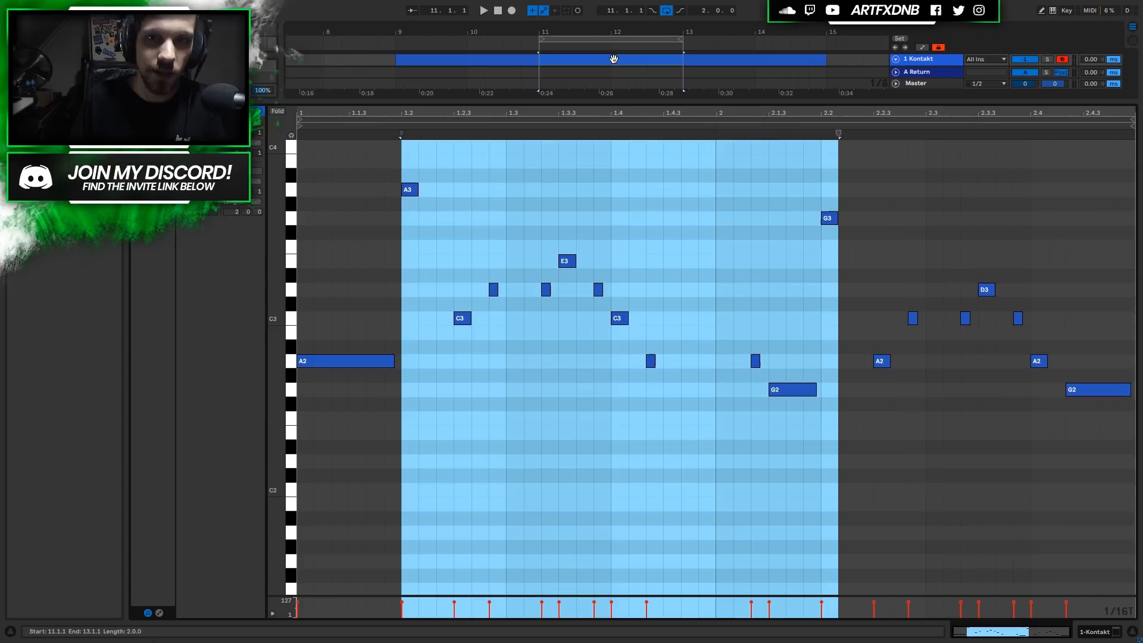
scroll(391, 457, "up", 3)
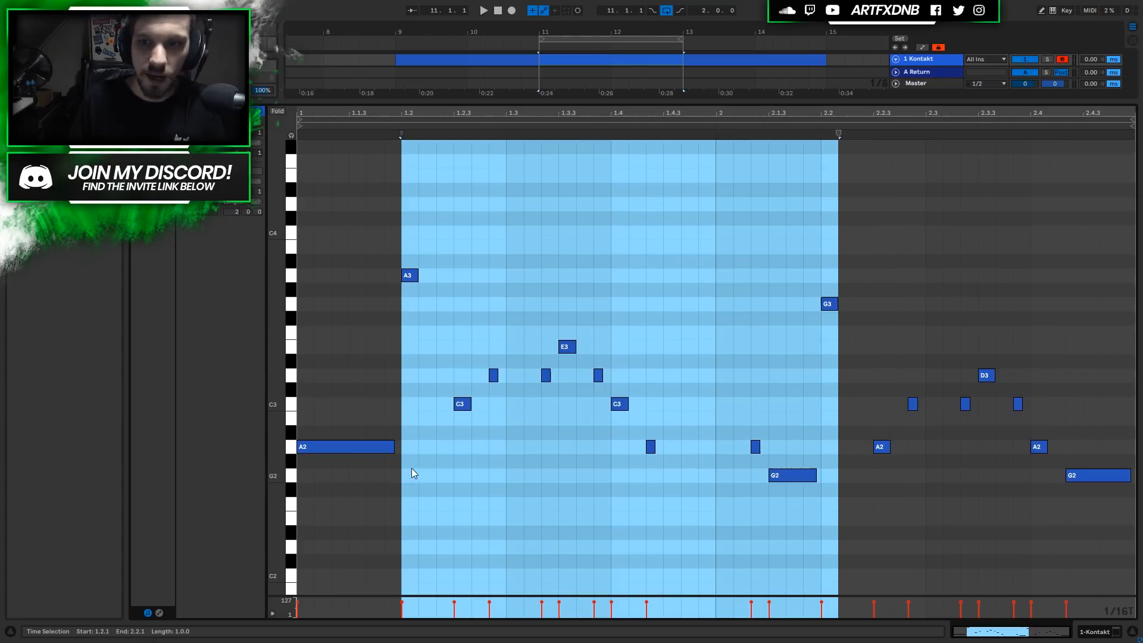
Stack C3, E3 and G3 on the opening A2 note of the melody to form a seventh chord, and play it
left_click(577, 484)
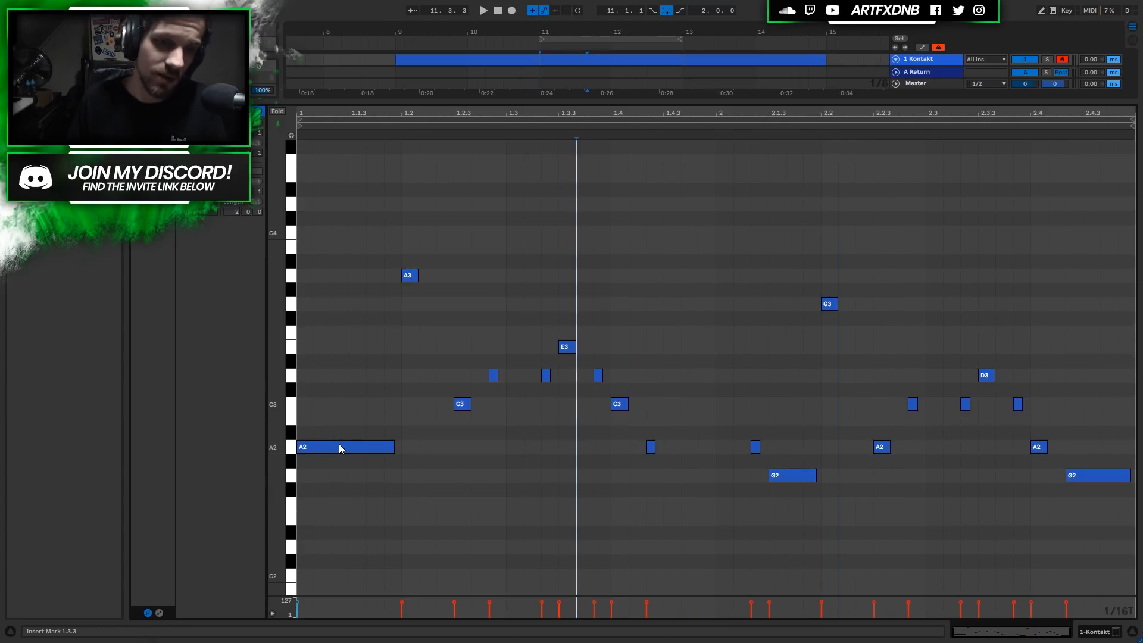
left_click_drag(340, 446, 356, 306)
key("space")
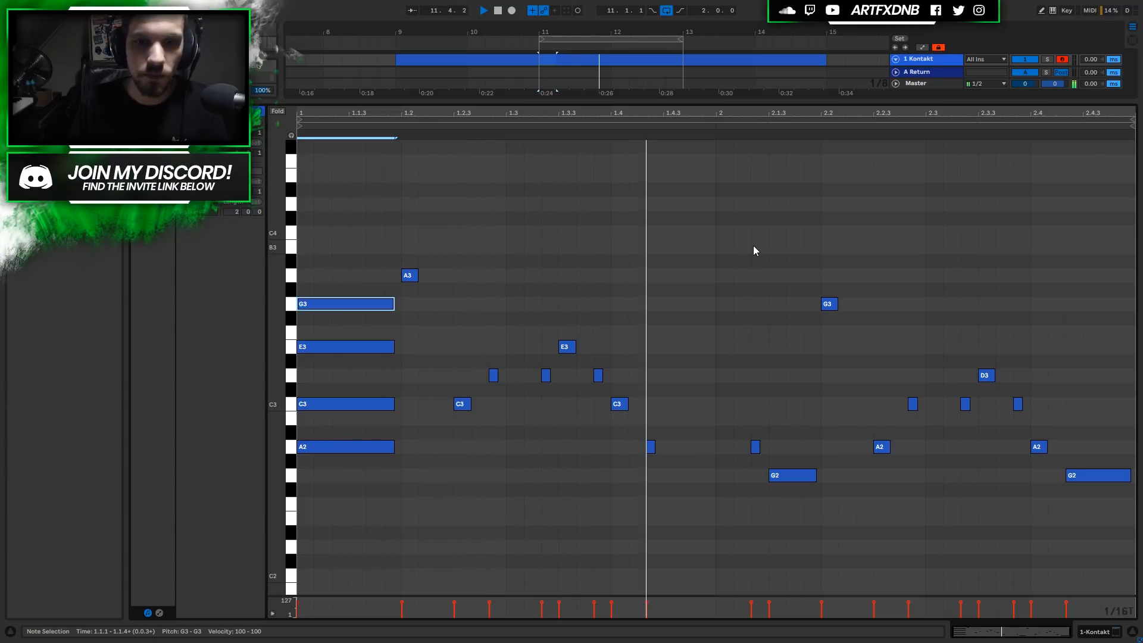
key("space")
Build a chord of G2, B2, D3 and G3 on the long G2 note at 2.1.3, and play it
left_click(569, 348)
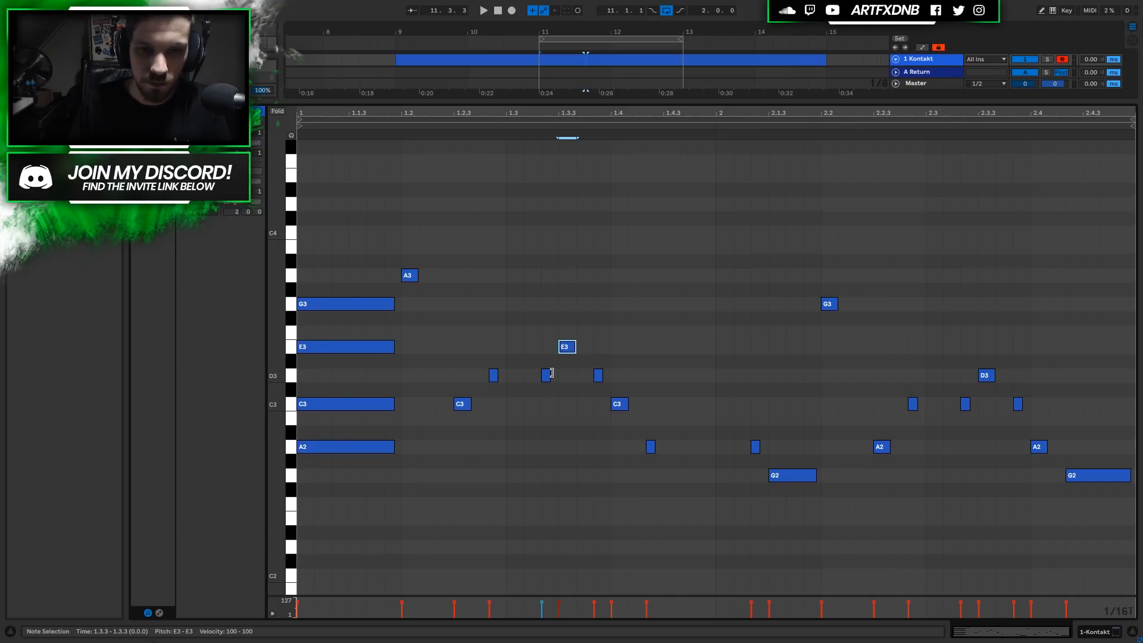
left_click_drag(571, 348, 567, 209)
left_click_drag(792, 475, 792, 377)
left_click_drag(792, 376, 790, 306)
key("space")
key("space")
Try stacking F3, A3 and C4 above the D3 note near the end of the clip, and play it
left_click_drag(989, 376, 988, 333)
left_click_drag(988, 333, 990, 275)
left_click_drag(989, 276, 995, 232)
key("space")
Try different chord notes over the final long G2, including D3 and C3, playing the clip after each change
left_click_drag(1086, 475, 1090, 376)
key("space")
left_click_drag(1091, 377, 1099, 481)
key("space")
left_click_drag(1094, 479, 1095, 406)
key("space")
left_click_drag(1093, 233, 1093, 248)
key("space")
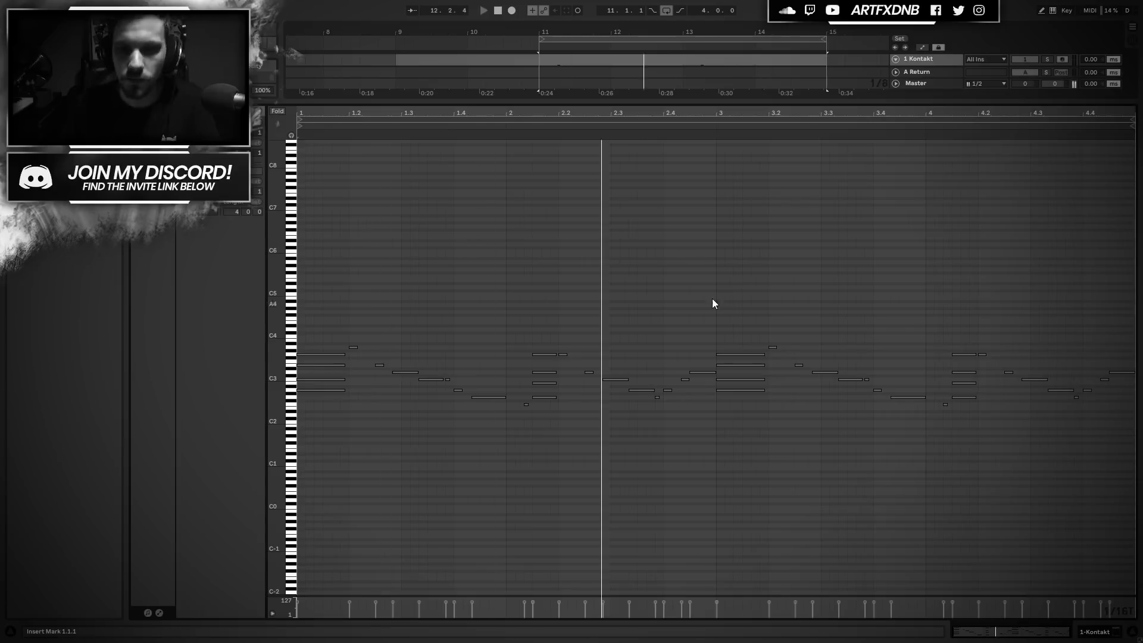
Change the bar 3 chord to F2, A2, C3 and E3, and the bar 4 chord to E2, G2, B2 and D3
left_click_drag(738, 354, 738, 404)
left_click(757, 365)
left_click_drag(967, 355, 967, 408)
left_click(964, 372)
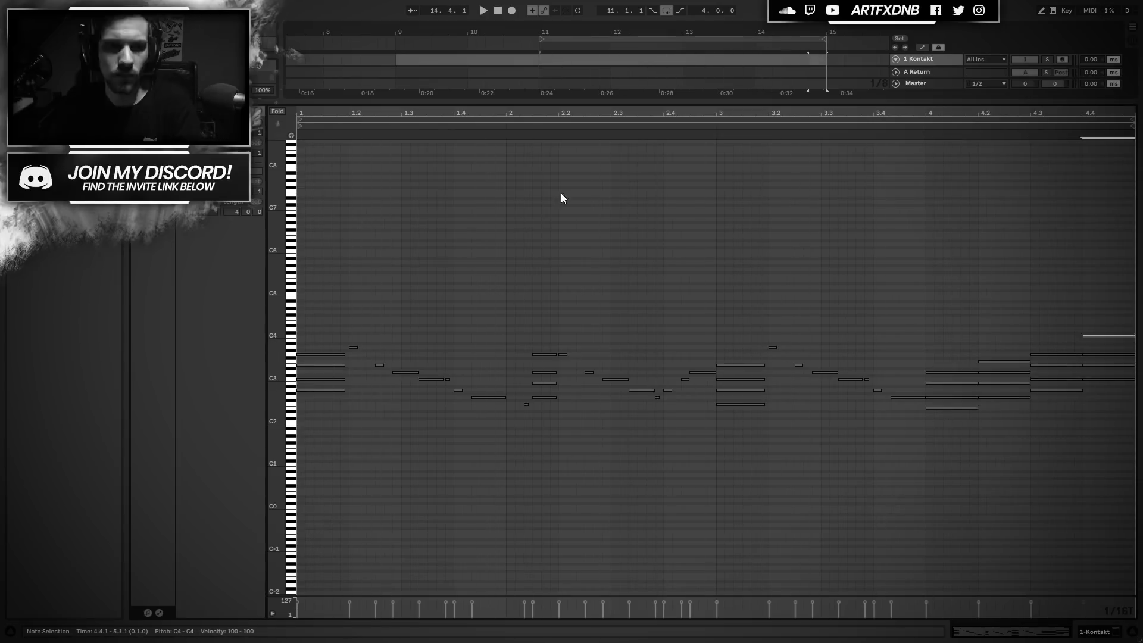
Try ending bar 4 with chords D3-F3-A3-C4 at 4.2, C3-E3-G3-B3 at 4.3 and A2-C3-E3-G3 at 4.4
left_click(1000, 363)
double_click(1110, 463)
double_click(1005, 512)
double_click(1057, 532)
double_click(1119, 562)
double_click(1004, 482)
double_click(1051, 493)
double_click(1056, 463)
double_click(1110, 462)
double_click(1057, 413)
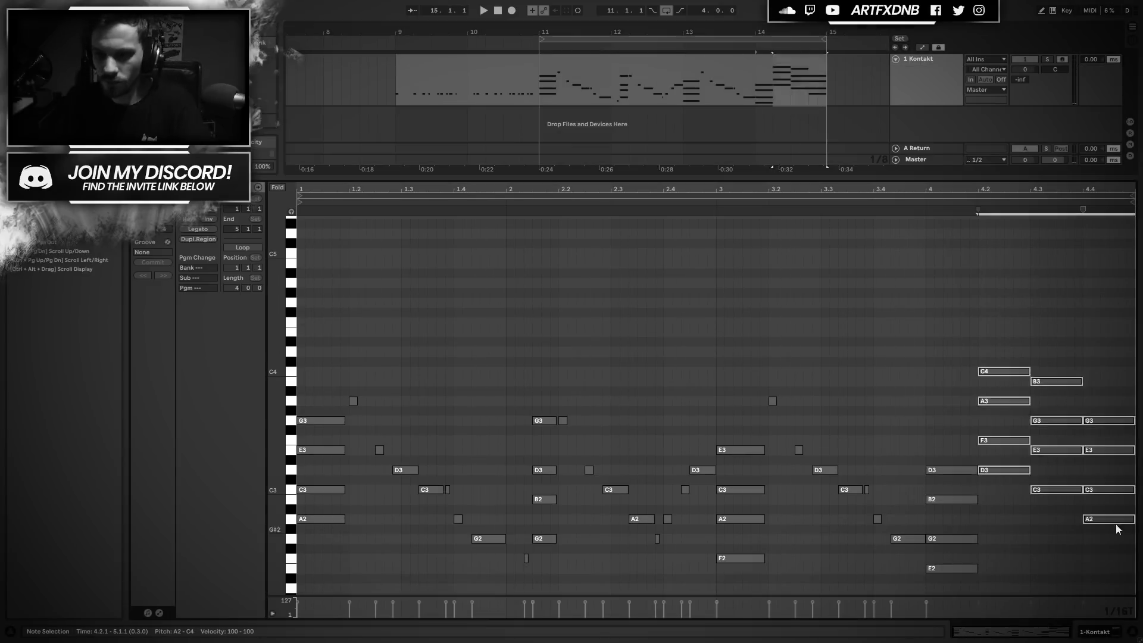
Rewrite bar 4's last three chords as G2-B2-D3-G3, F2-A2-C3-E3 and D2-F2-A2-C3, and play the clip
double_click(1004, 449)
double_click(1056, 518)
double_click(1005, 381)
double_click(1098, 470)
key("Delete")
scroll(983, 556, "down", 3)
double_click(1098, 496)
double_click(1050, 467)
double_click(987, 447)
double_click(998, 397)
double_click(998, 349)
double_click(1051, 417)
double_click(1092, 350)
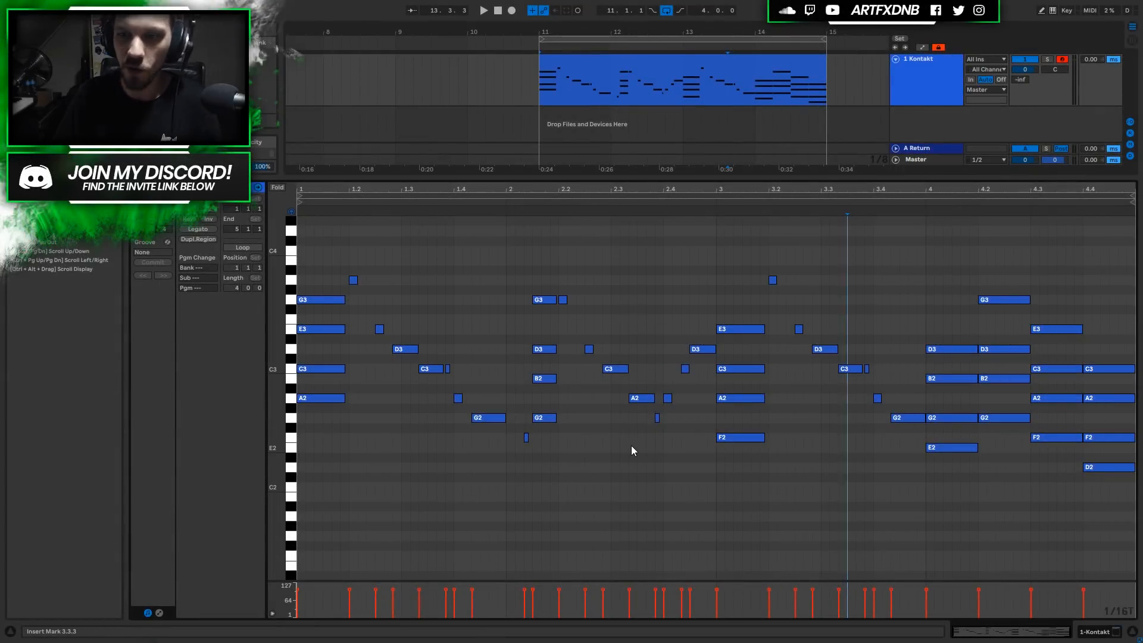
key("space")
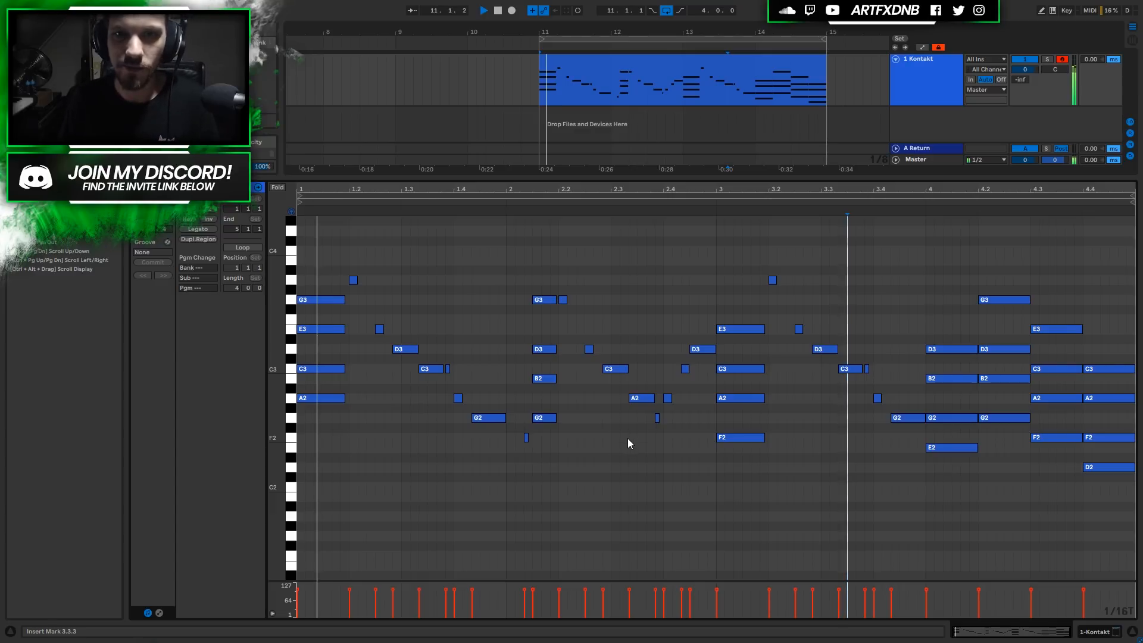
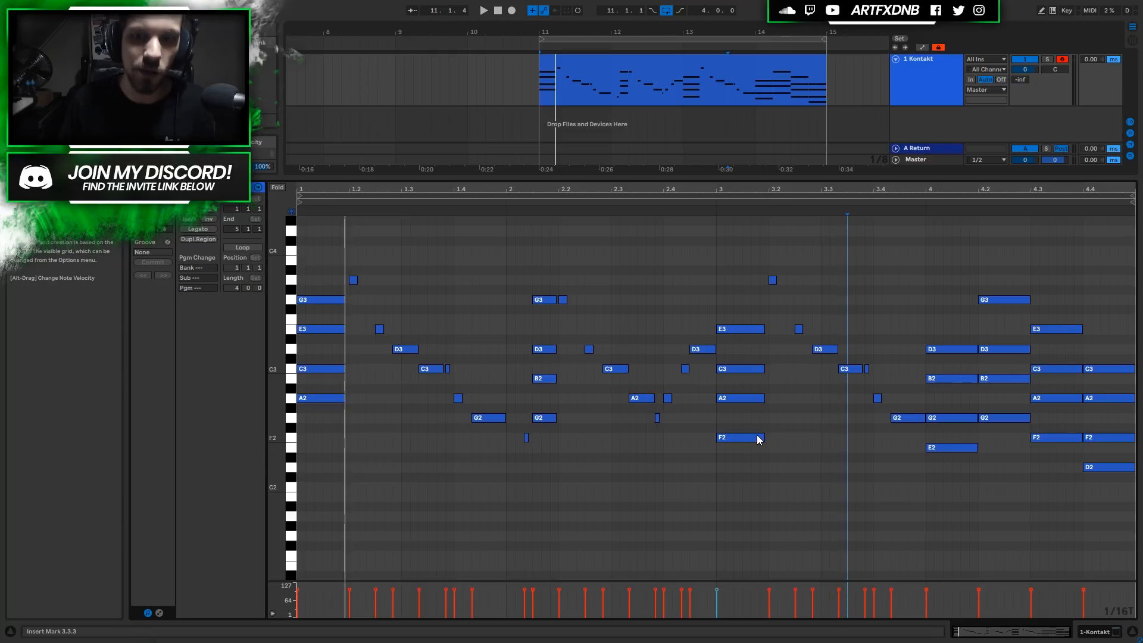
Try transposing the chord at the start of bar 4 up to A2, C3, E3 and G3, and play the clip
left_click_drag(741, 271, 747, 499)
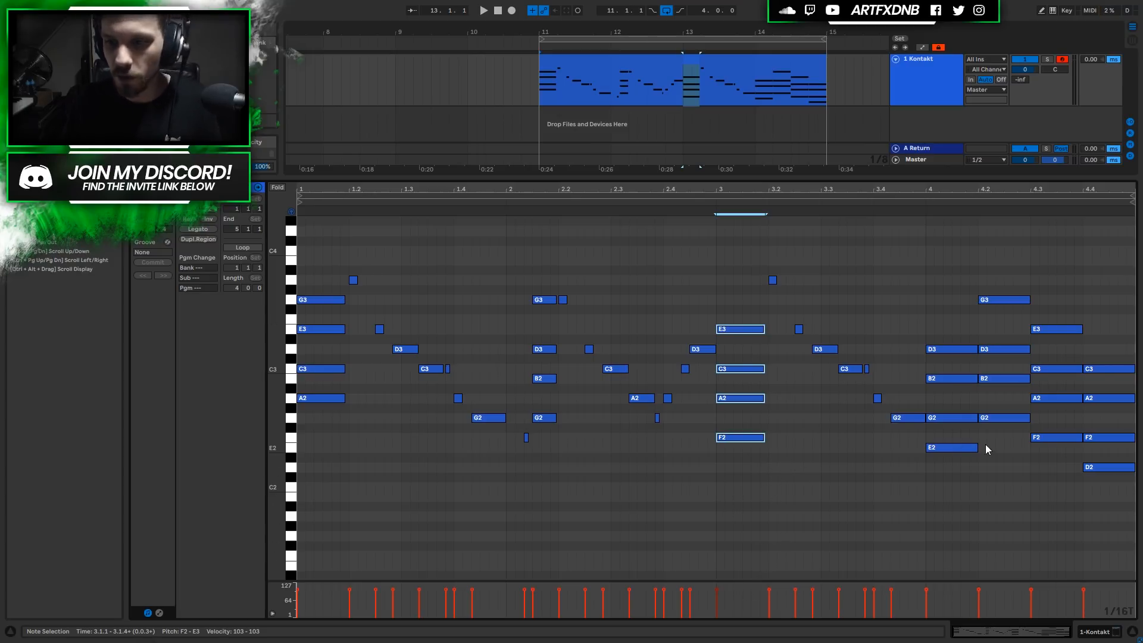
key("ctrl+d")
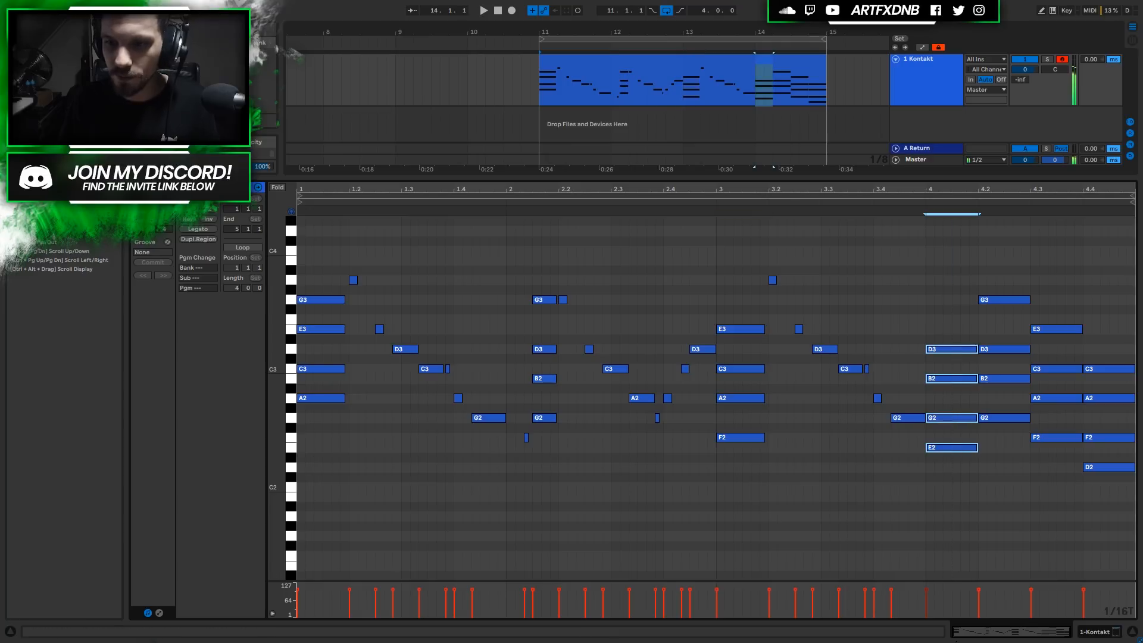
key("Up")
key("Up")
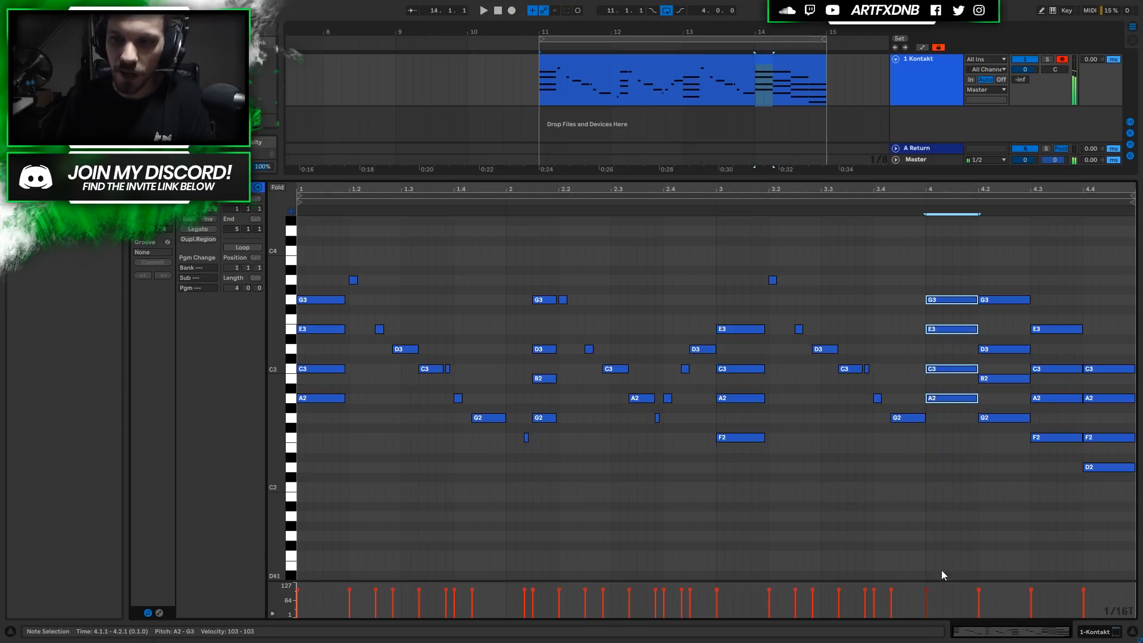
key("space")
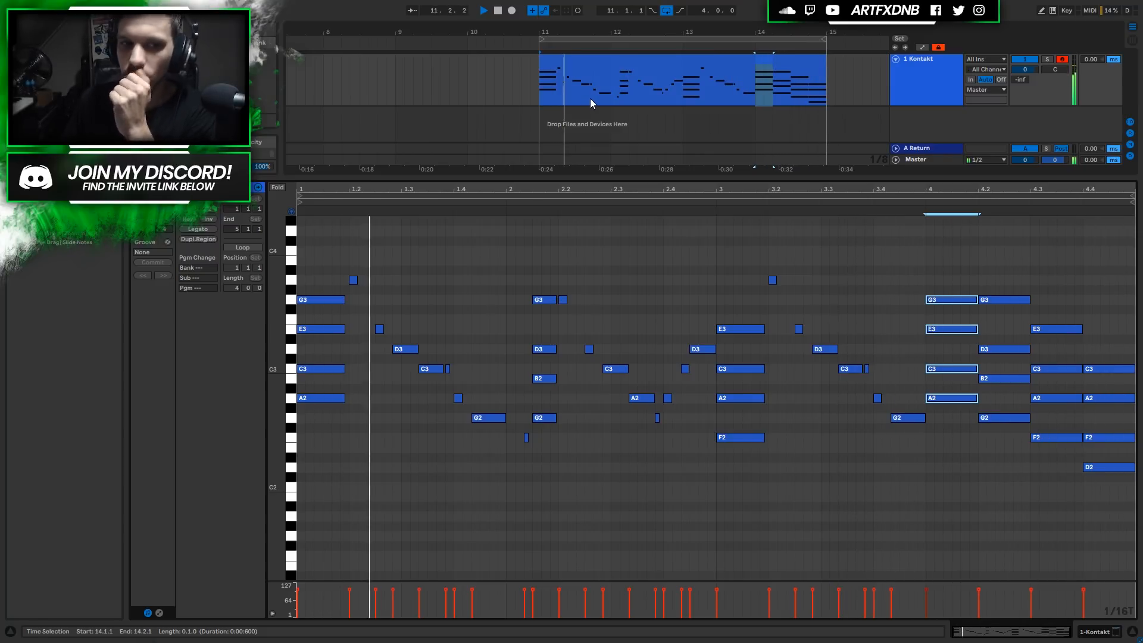
Transpose the chord at the start of bar 4 down stepwise to E2, G2, B2 and D3, checking it in playback
key("Down")
key("Down")
key("Down")
key("Down")
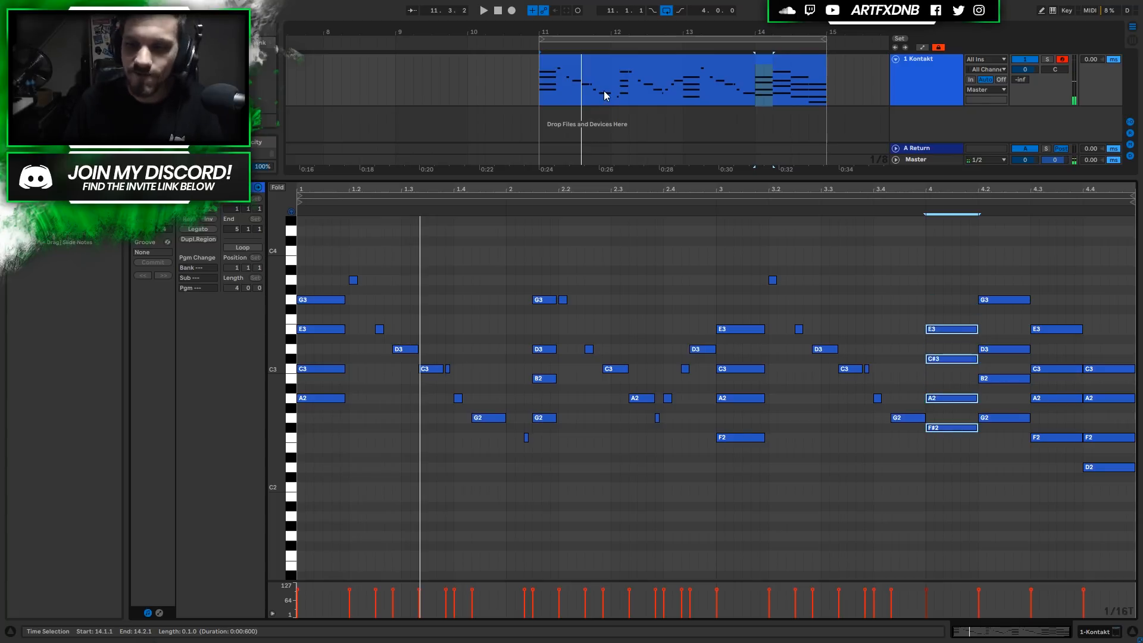
key("space")
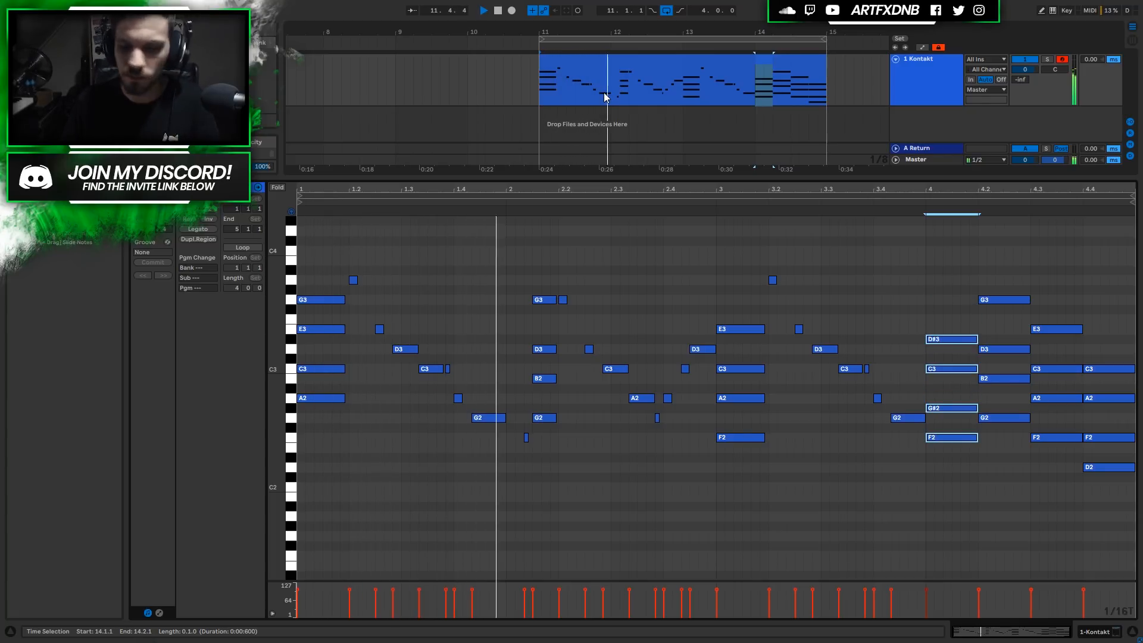
key("Down")
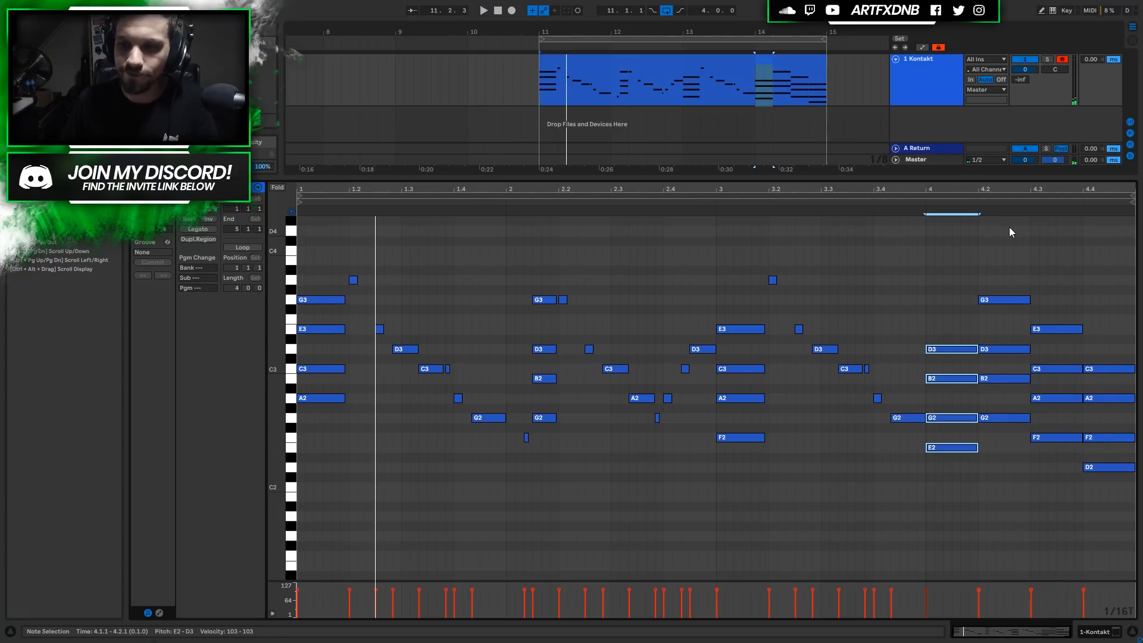
Transpose the chord at 4.2 down so it starts on D2, and lower its F#2 to F2
left_click_drag(1006, 271, 994, 472)
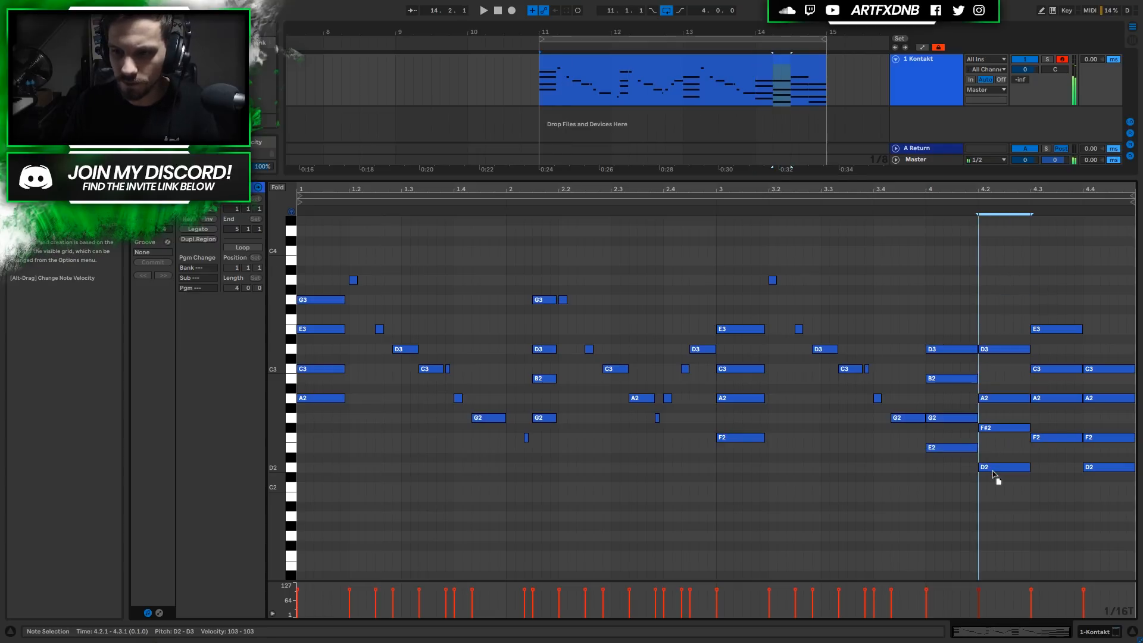
left_click(1002, 428)
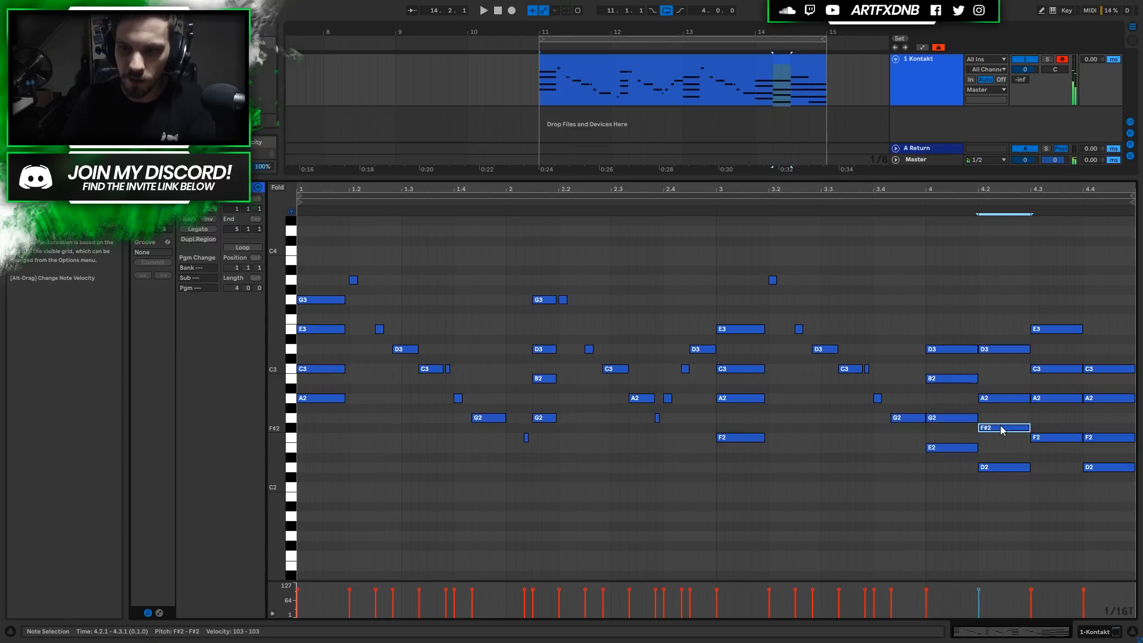
key("Down")
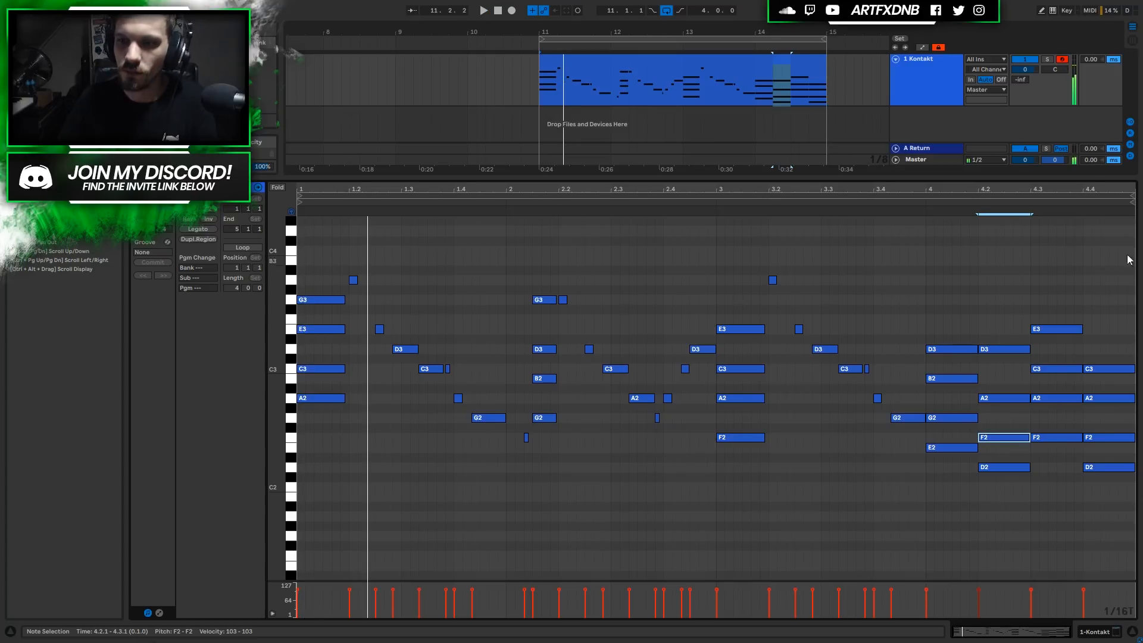
key("space")
Delete the chord at 4.4, extend the chord at 4.3 to the end of bar 4, and play the clip
left_click_drag(1101, 327, 1117, 496)
key("Delete")
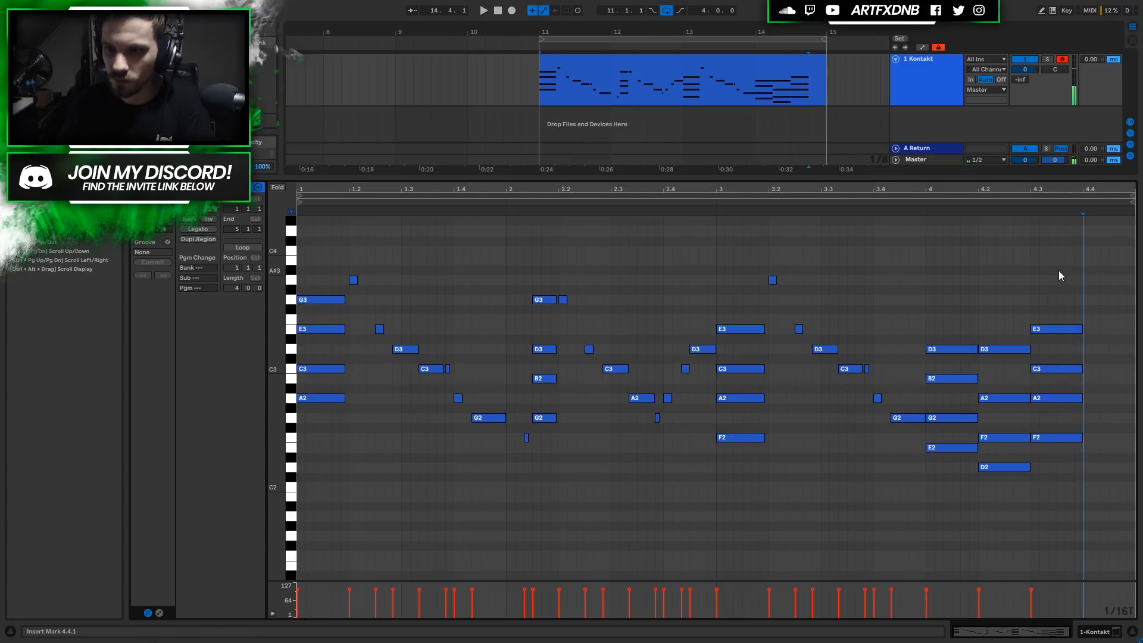
left_click_drag(1062, 281, 1080, 461)
left_click_drag(1084, 330, 1135, 329)
left_click(774, 93)
key("space")
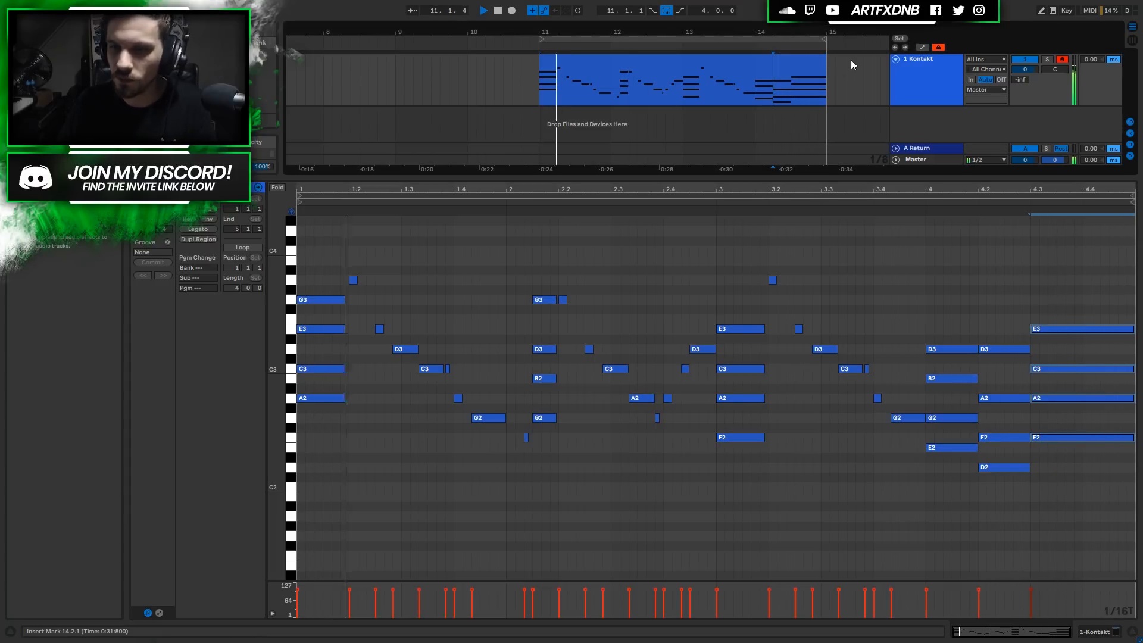
left_click(755, 85)
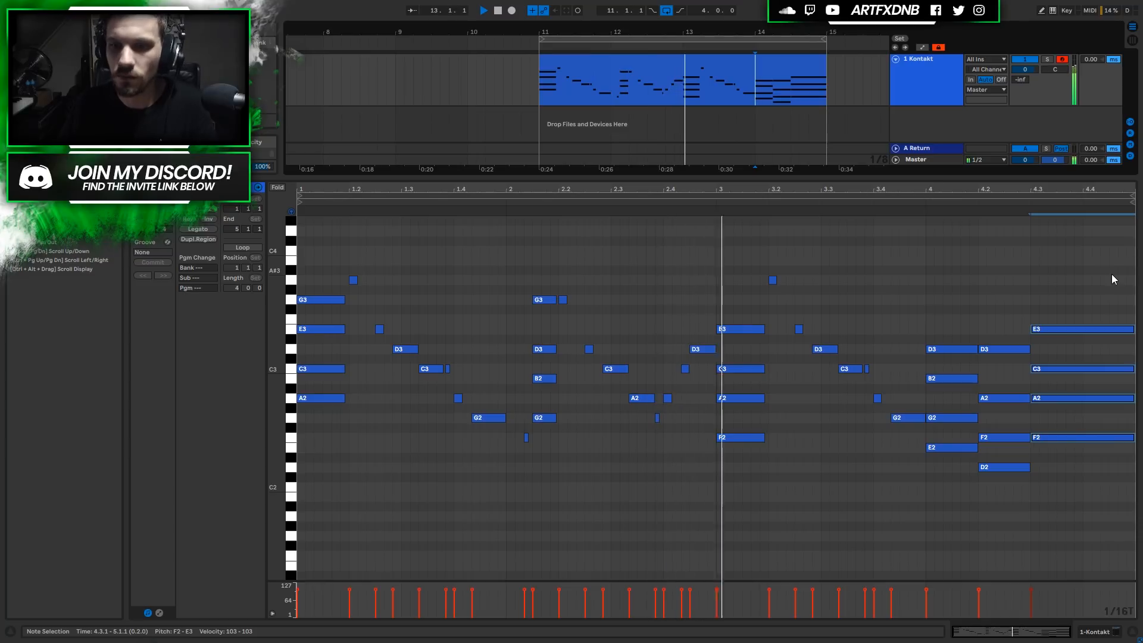
key("space")
Shorten the chord at 4.3 to one beat, lower its A2 to G#2 and E3 to D#3, and play from bar 13
left_click_drag(1112, 274, 1114, 489)
left_click_drag(1134, 330, 1084, 334)
left_click(1049, 397)
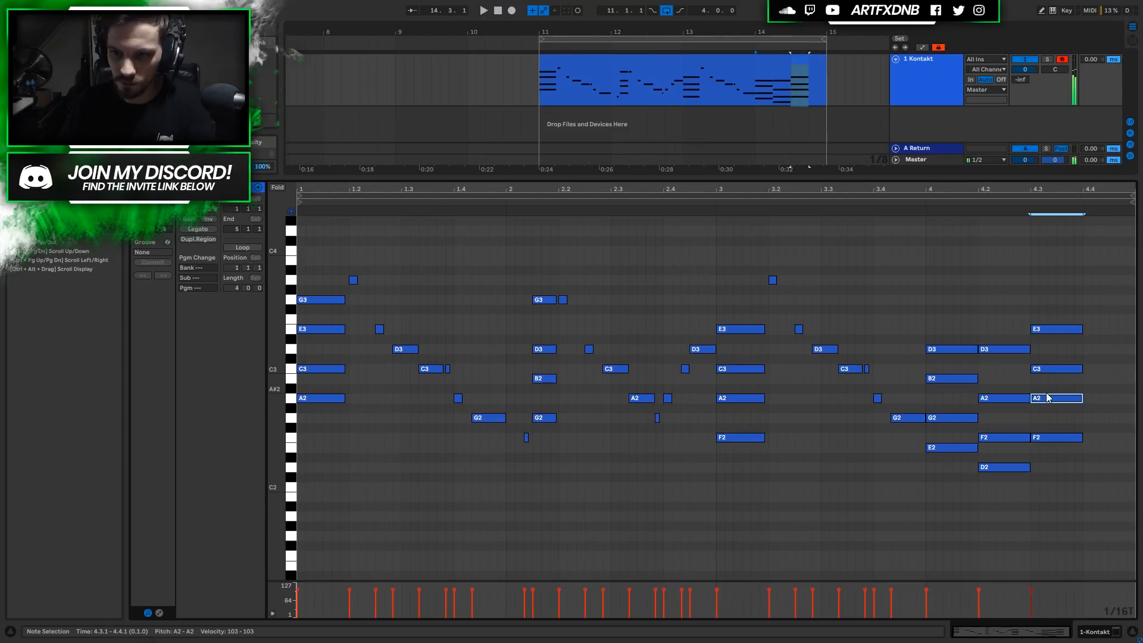
left_click(1059, 331)
key("Down")
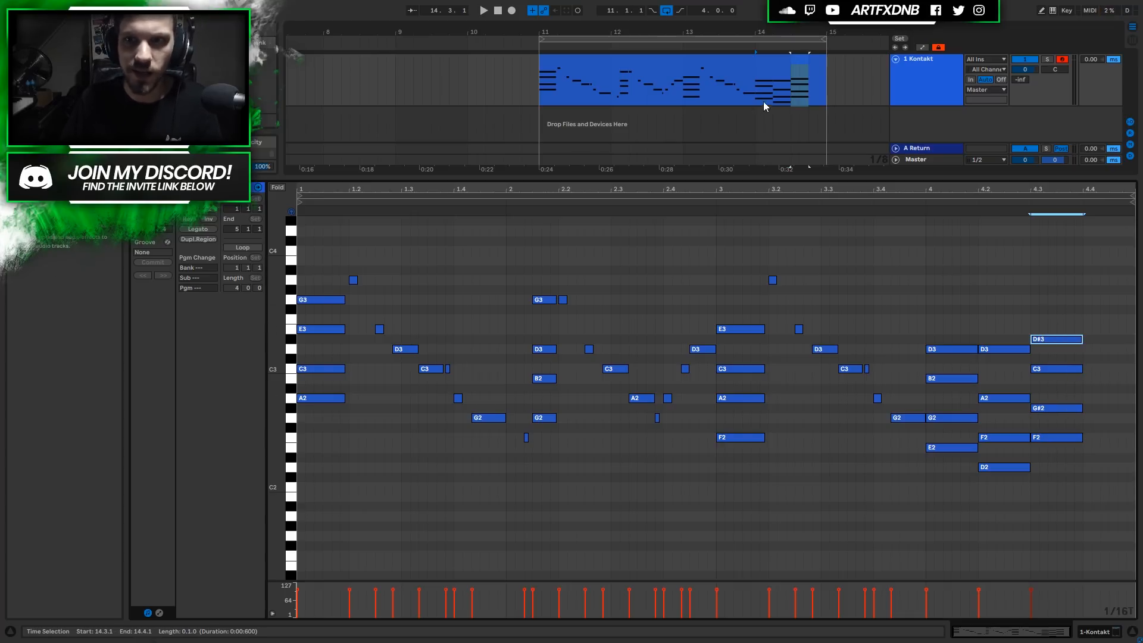
left_click(687, 98)
key("space")
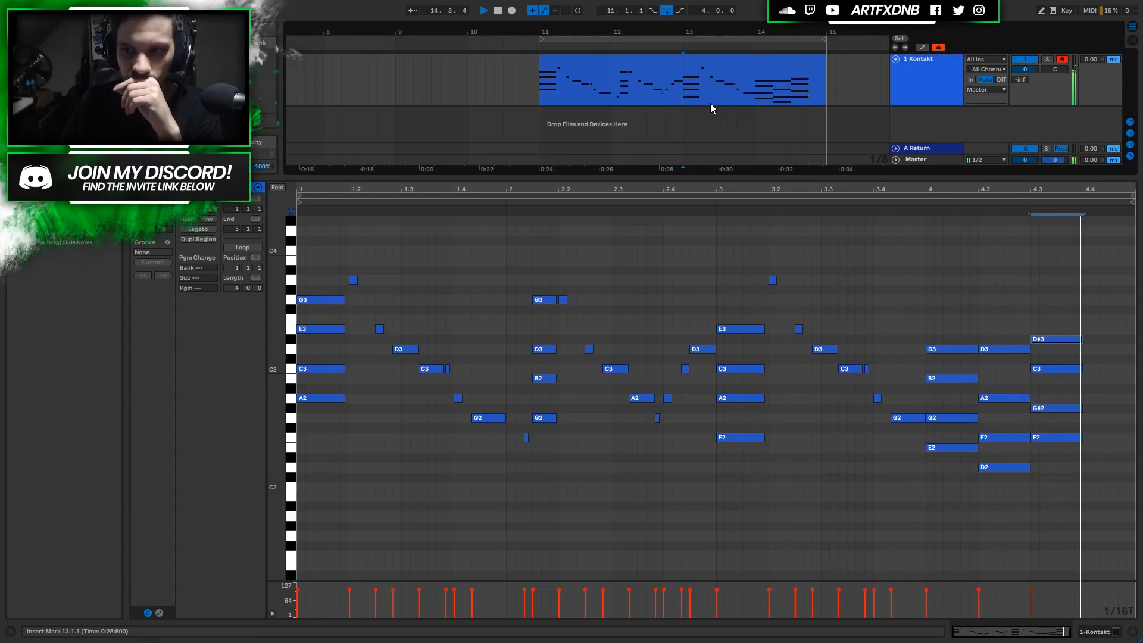
key("space")
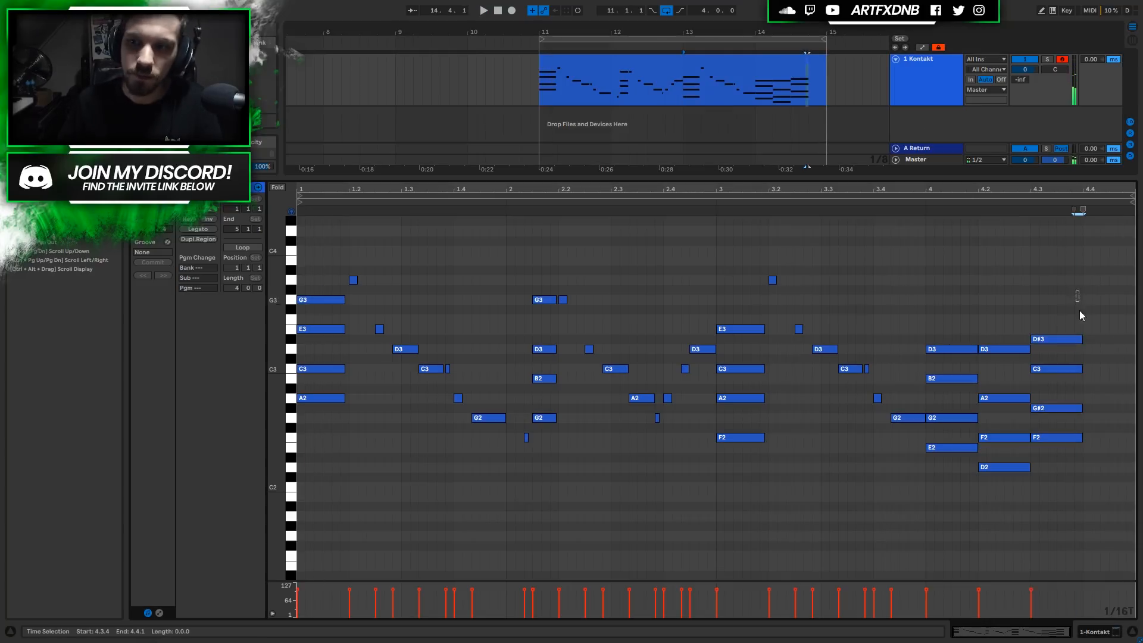
Move the F2, G#2, C3 and D#3 chord from 4.3 to the last beat of bar 4
left_click_drag(1078, 297, 1072, 477)
key("Right")
key("Right")
key("Right")
key("Right")
key("Right")
key("Right")
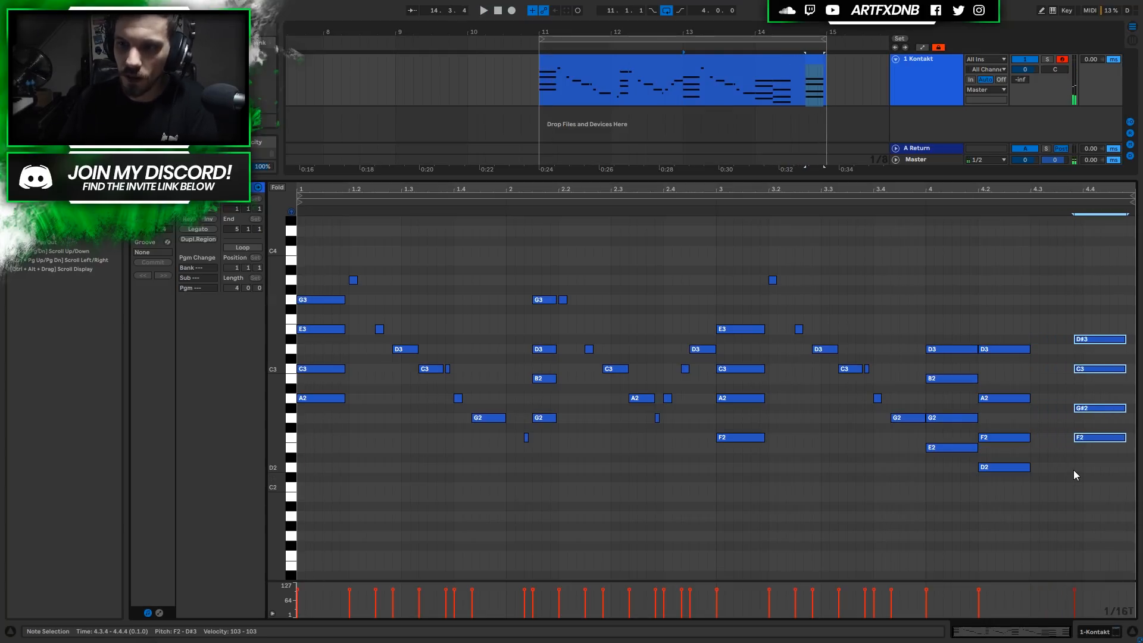
Copy the chord at 4.2 to 4.3, reshape it into C2, E2, G2 and B2, and play the clip
left_click_drag(1003, 284, 1045, 492)
left_click(1045, 458)
key("Up")
left_click_drag(1046, 370, 1047, 398)
key("Up")
key("space")
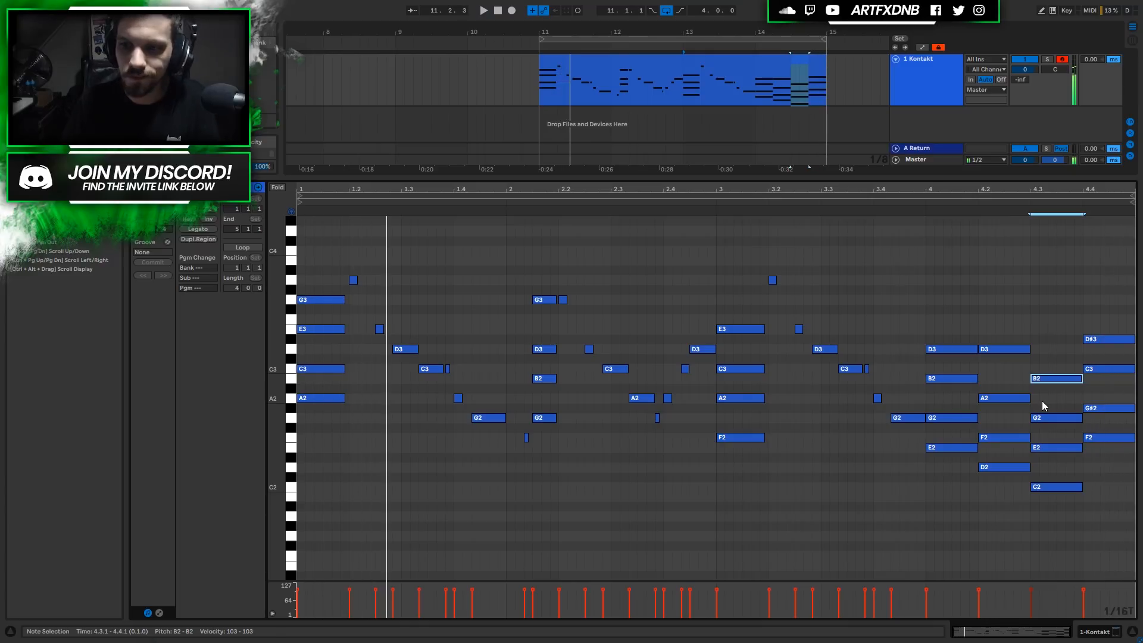
Raise the last chord's G#2 to A2 and D#3 to E3, and play the clip
left_click(1103, 408)
left_click_drag(1103, 411, 1115, 350)
key("space")
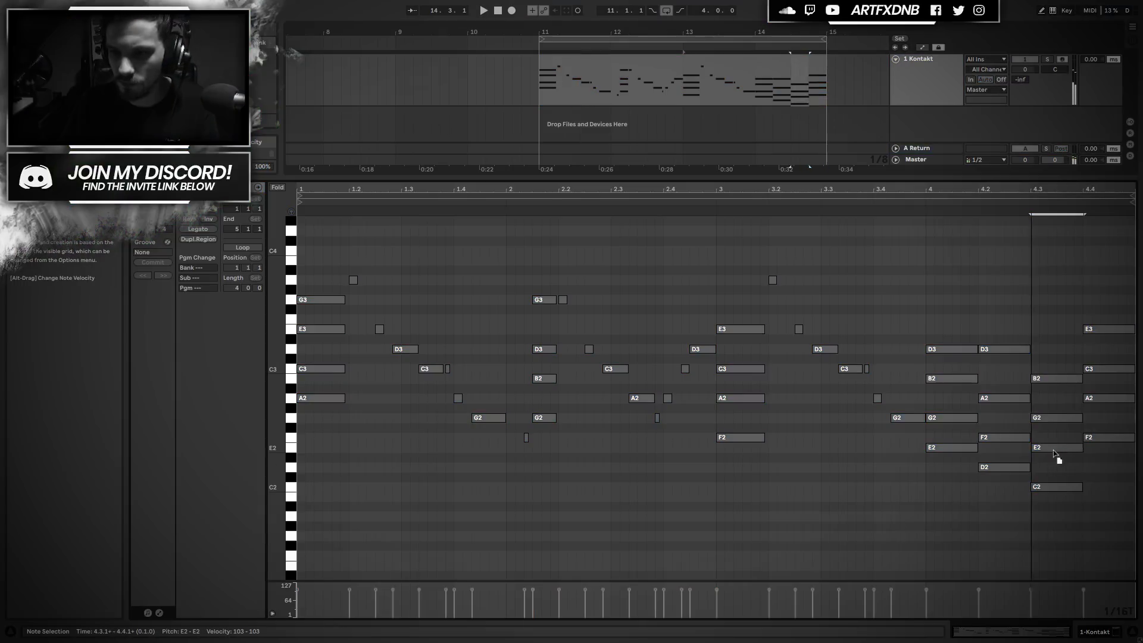
Delete the two chords at 4.3 and 4.4
left_click(995, 437)
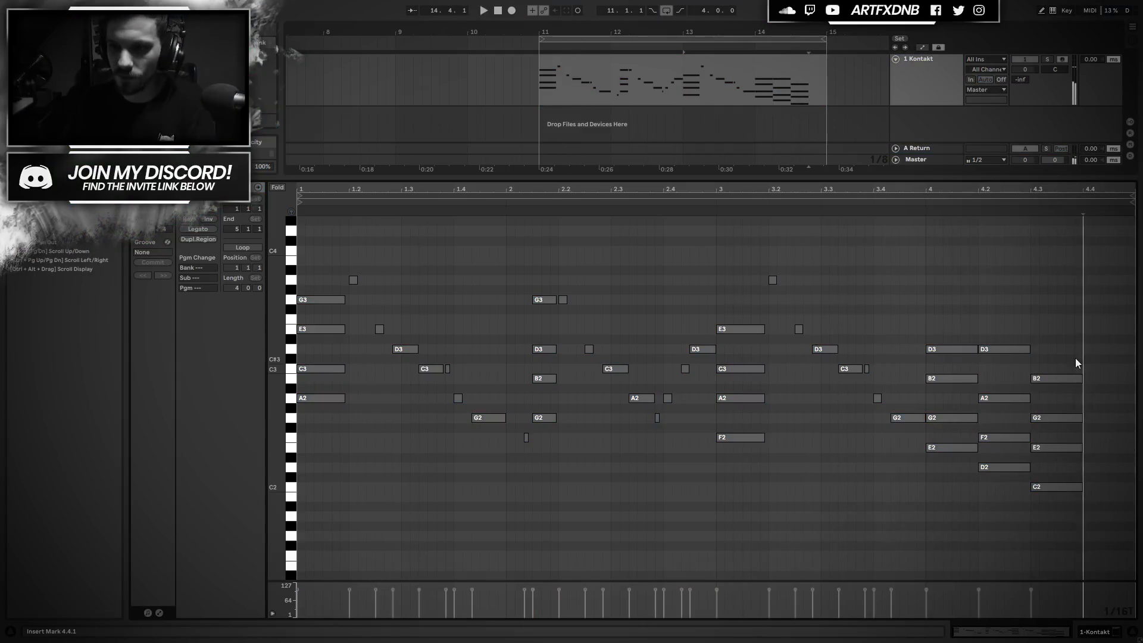
left_click_drag(1075, 358, 1055, 566)
key("Delete")
Duplicate the chord at 4.2 to 4.3, reshape it into D2, F#2, A2 and C#3 lasting to the end of bar 4, and play the clip
left_click_drag(1022, 335, 995, 469)
key("ctrl+d")
left_click_drag(1076, 350, 1078, 364)
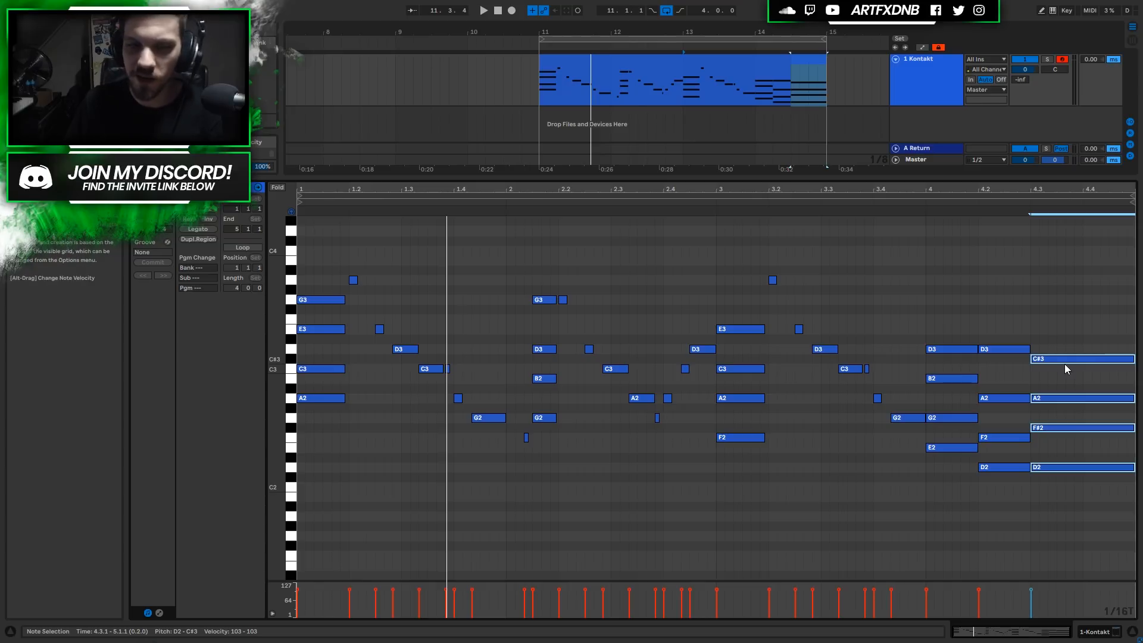
left_click(755, 90)
key("space")
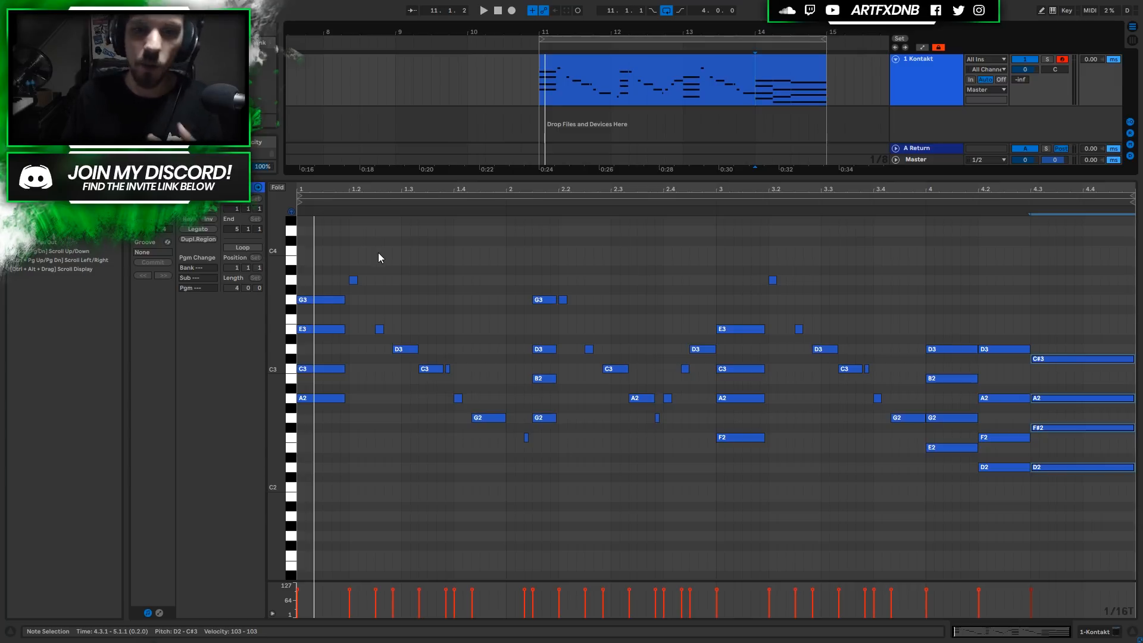
Highlight the opening chord's notes, and after it the melody notes that fill the rest of bar 1
left_click_drag(329, 262, 302, 495)
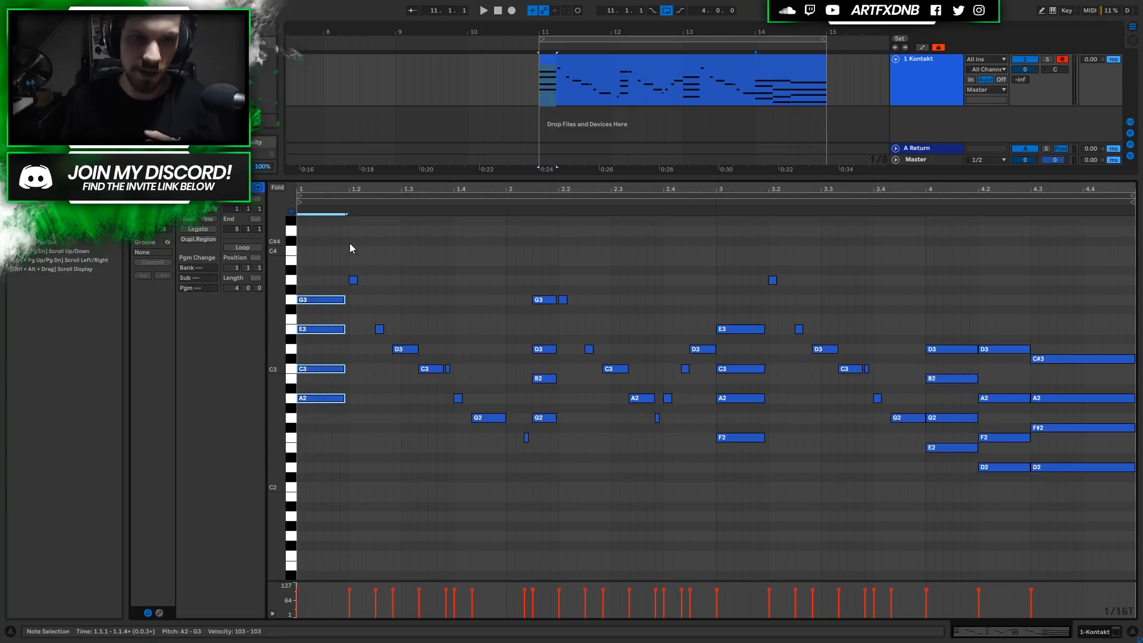
left_click_drag(353, 242, 474, 447)
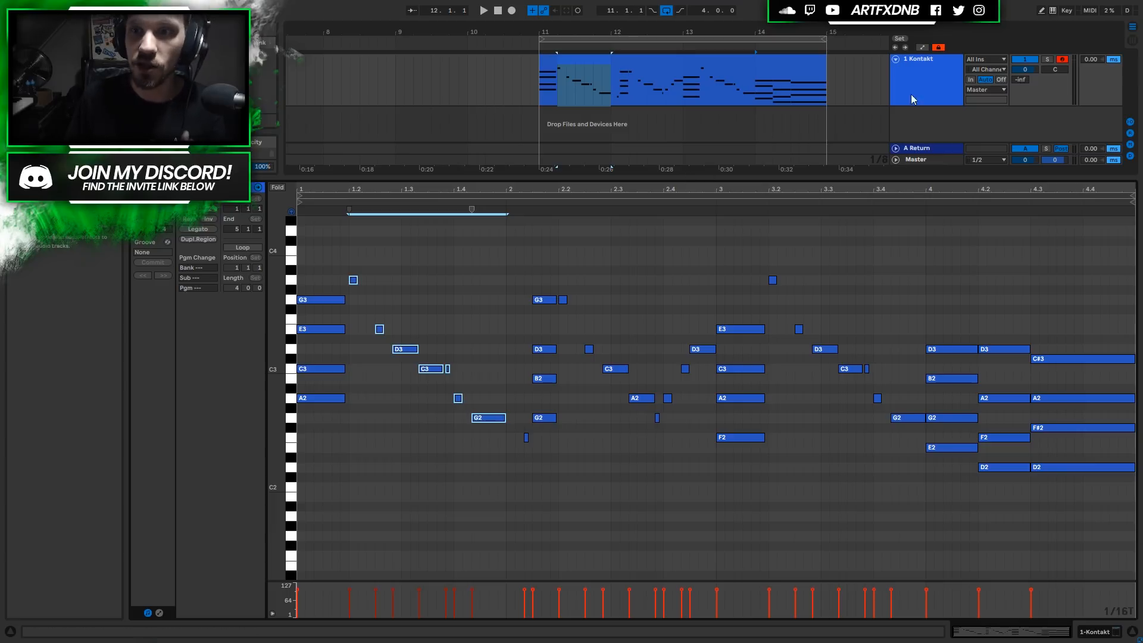
Add a second MIDI track with Dune, keep only the chords in its copy of the clip, and browse Dune's patches and soundbanks
right_click(922, 66)
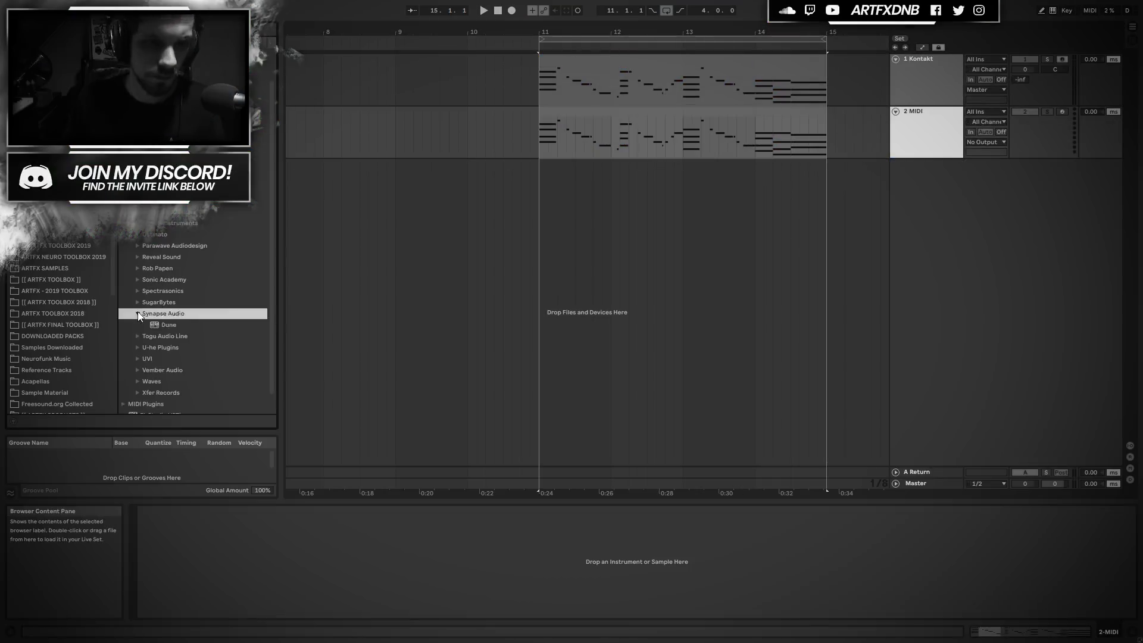
left_click_drag(566, 268, 680, 481)
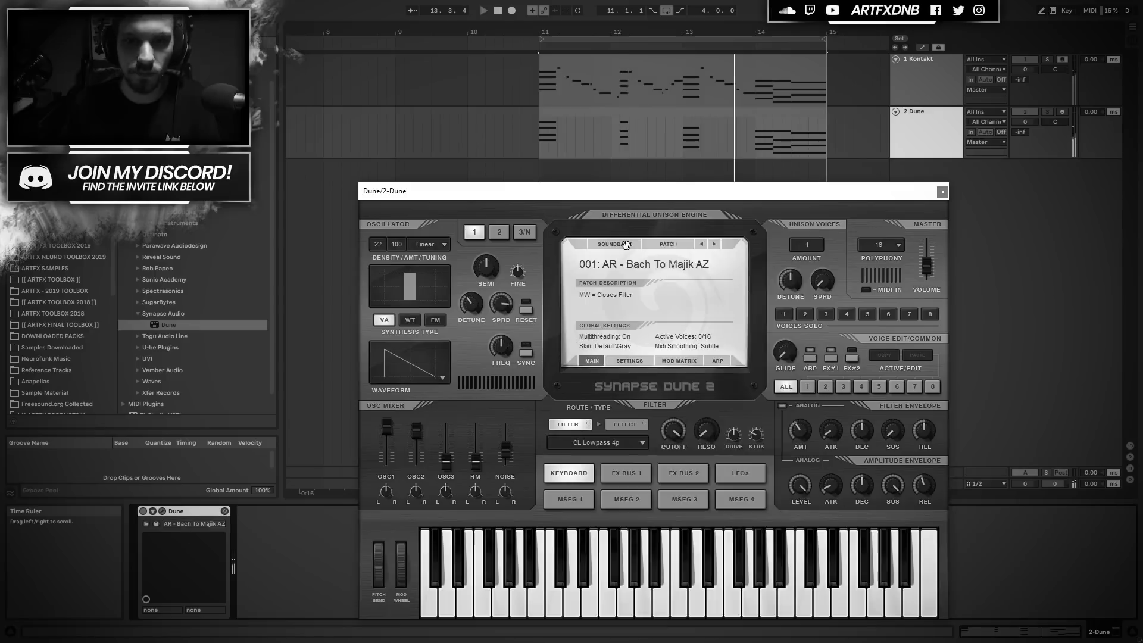
left_click(637, 268)
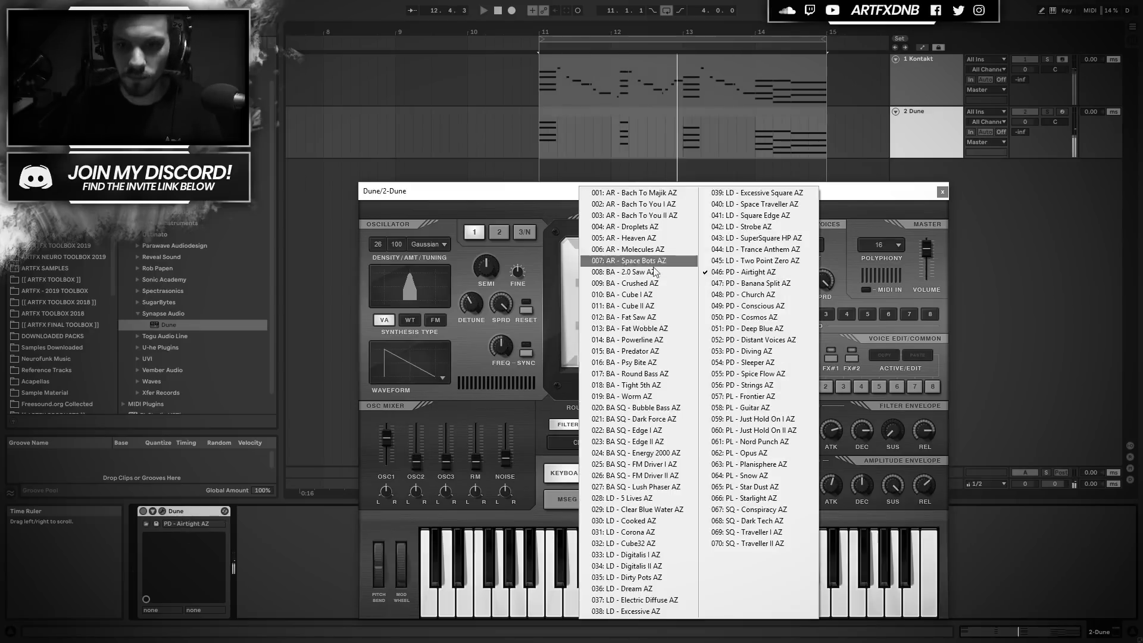
left_click(614, 244)
Extend the Dune chord clip to eight bars with varied chords in its second half, and switch to the next Dune patch
left_click(664, 158)
scroll(637, 268, "down", 20)
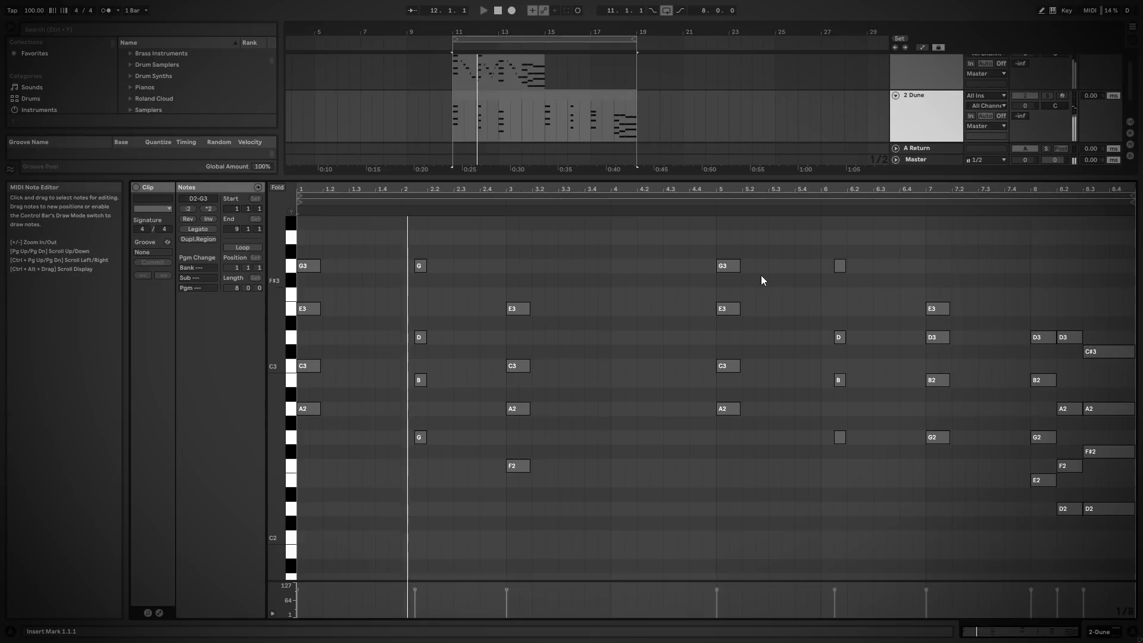
left_click_drag(573, 299, 1105, 502)
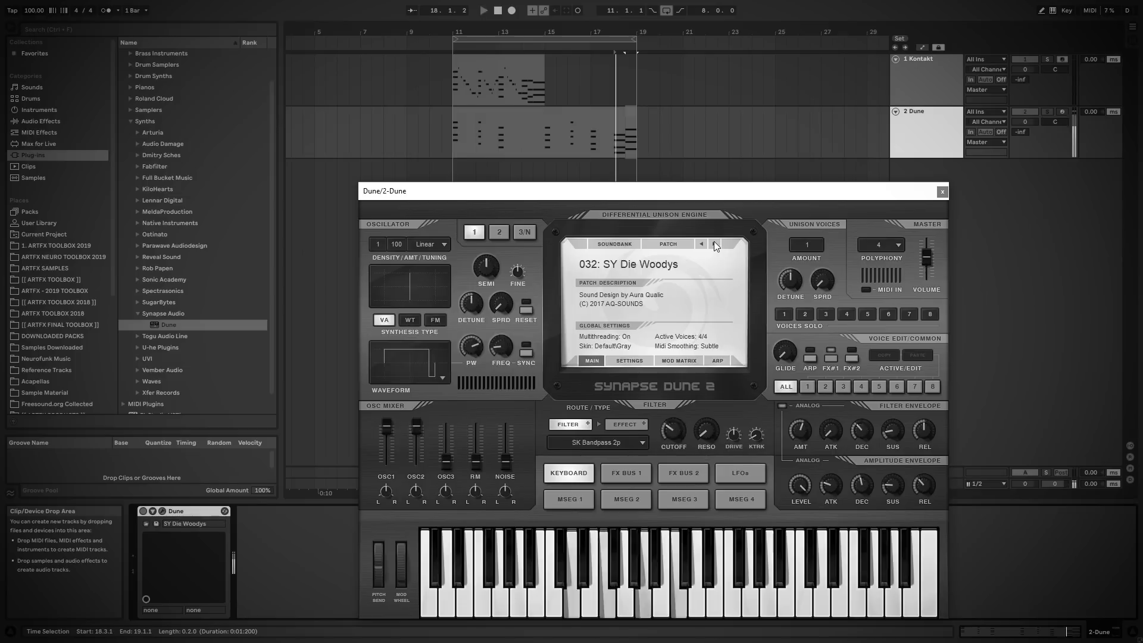
left_click(715, 246)
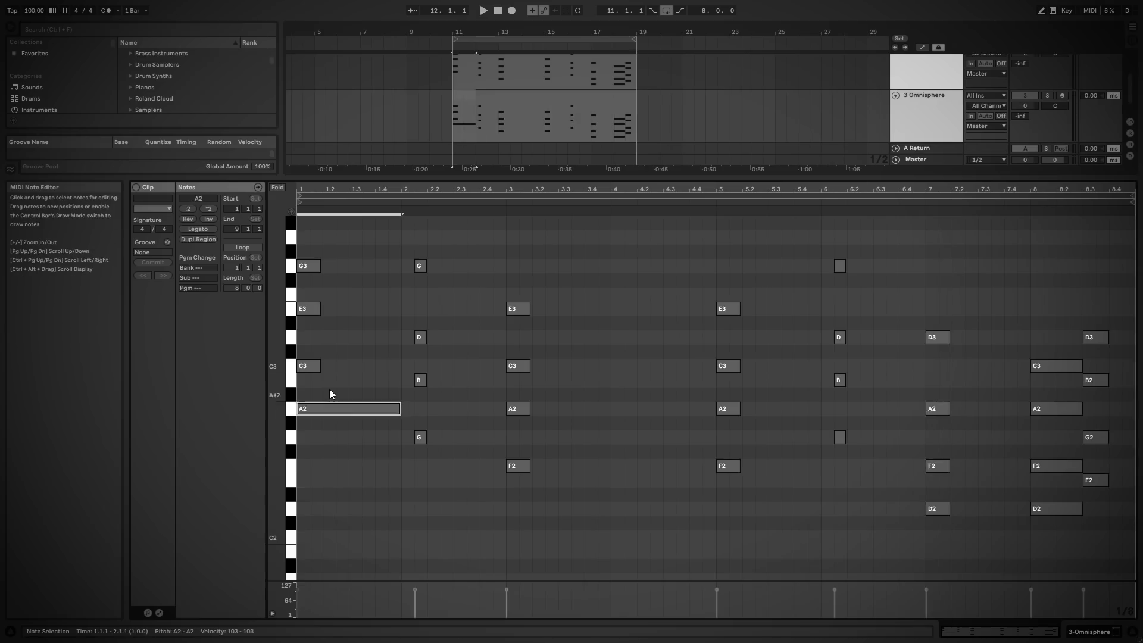
Turn the third track's clip into a melody-only part, lower its bar 4 phrase to D2, C2, A1 and G1, and play it
left_click(529, 466)
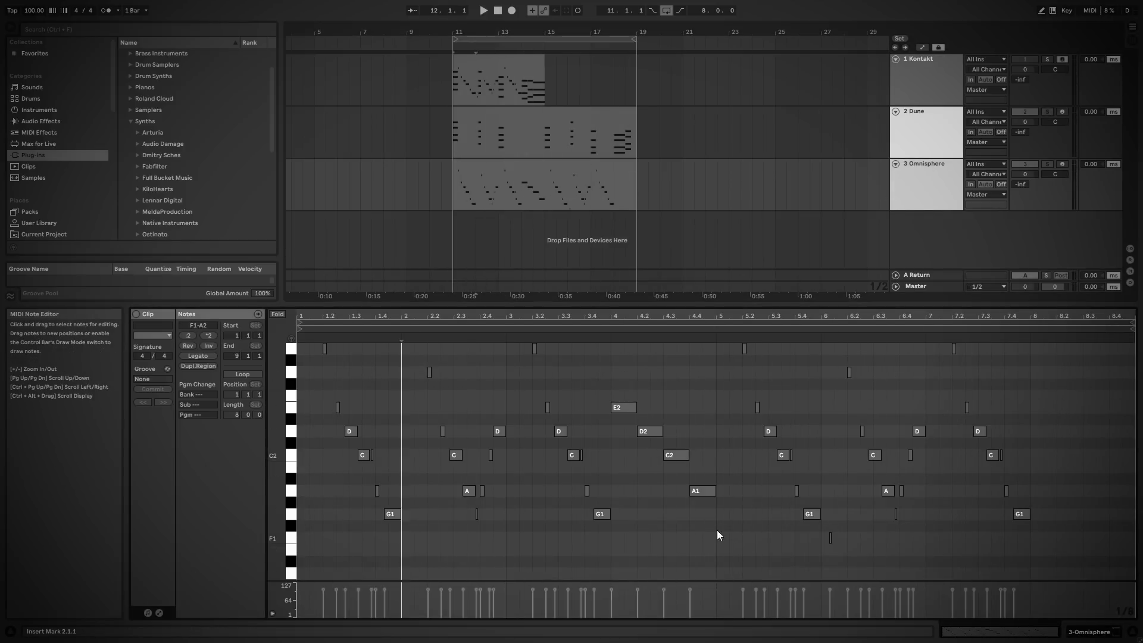
key("space")
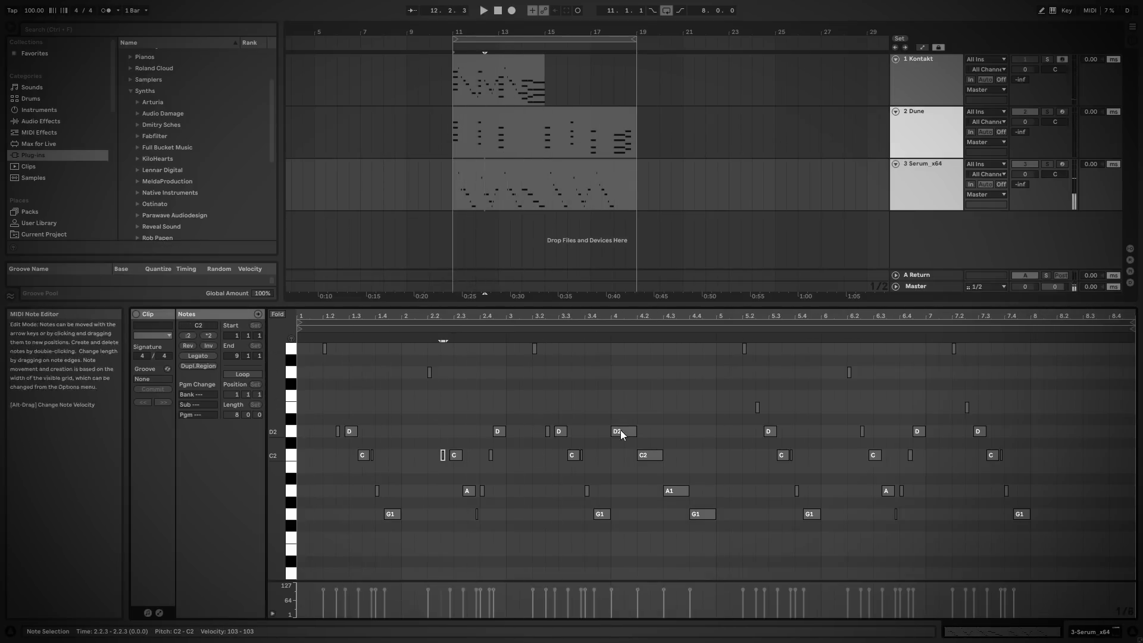
left_click(160, 613)
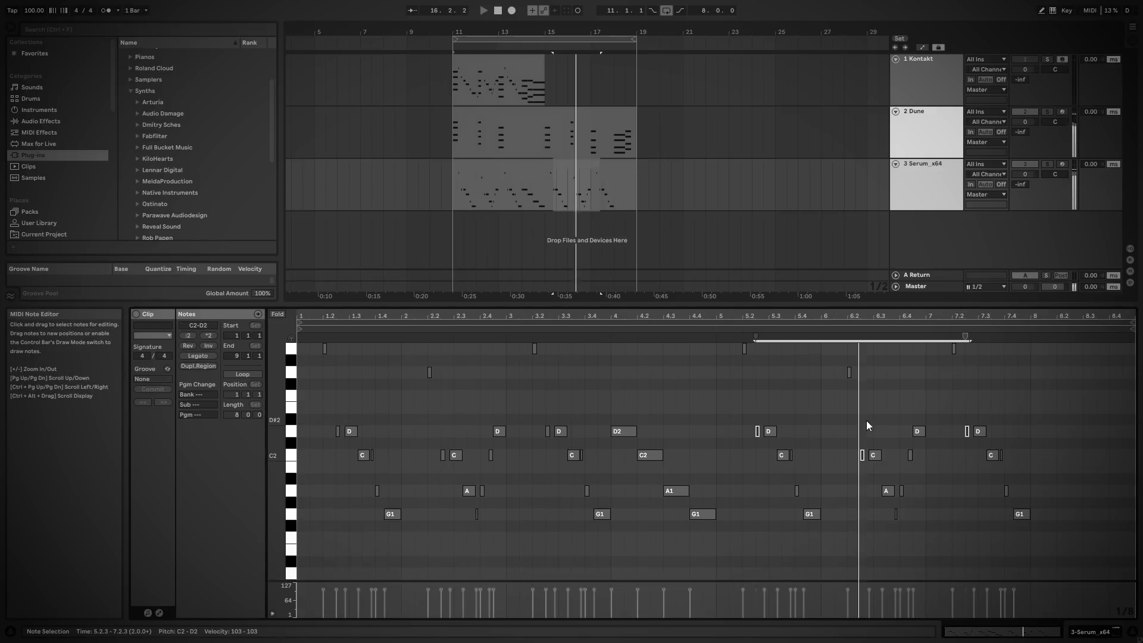
Write a rising run through bar 8 of the Serum clip, ending in a G2, B2, D3 and F3 chord at 8.4
left_click(837, 539)
mouse_move(840, 540)
left_mouse_down()
mouse_move(888, 467)
mouse_move(1020, 447)
mouse_move(1052, 396)
left_mouse_up()
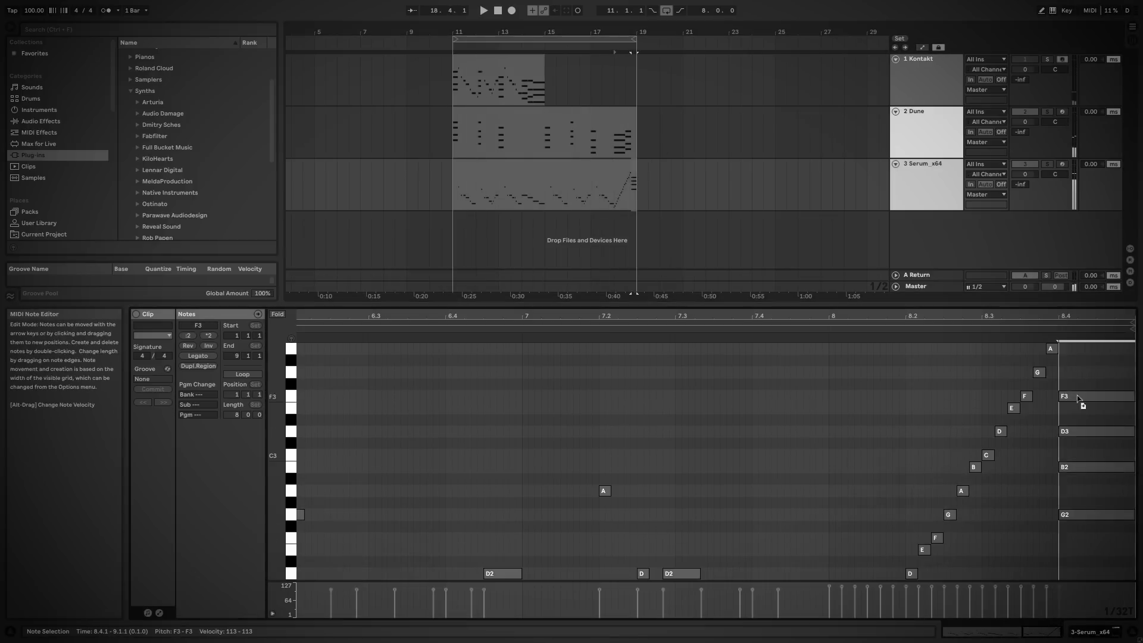
Move the closing chord to the Dune track, consolidate its clip, and double the chord roots an octave lower
left_click(691, 121)
key("ctrl+j")
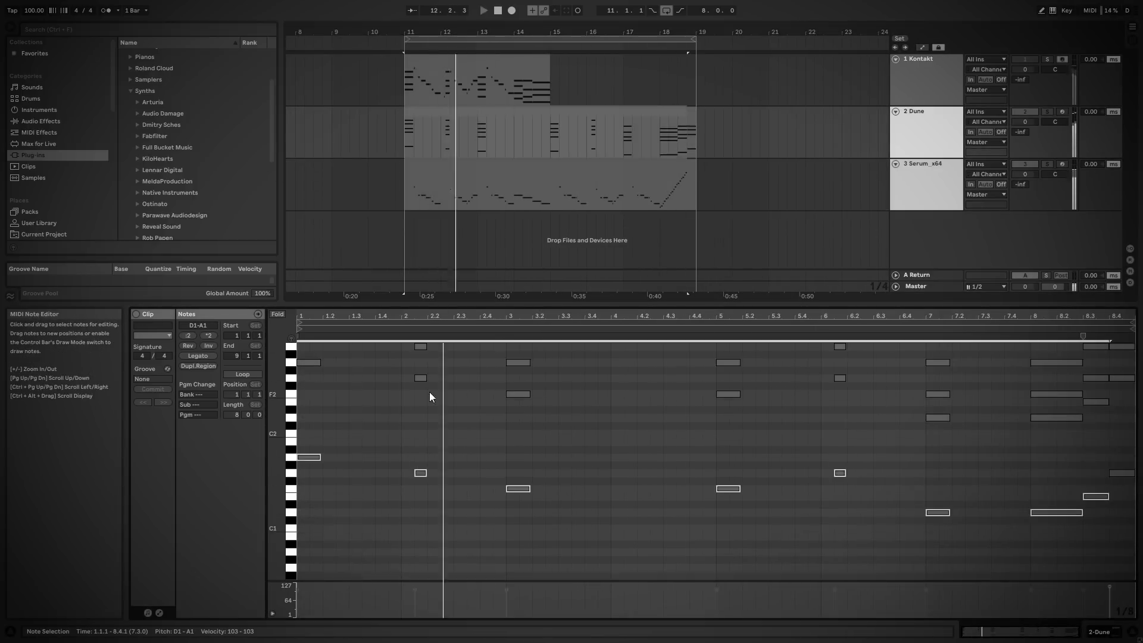
left_click(677, 146)
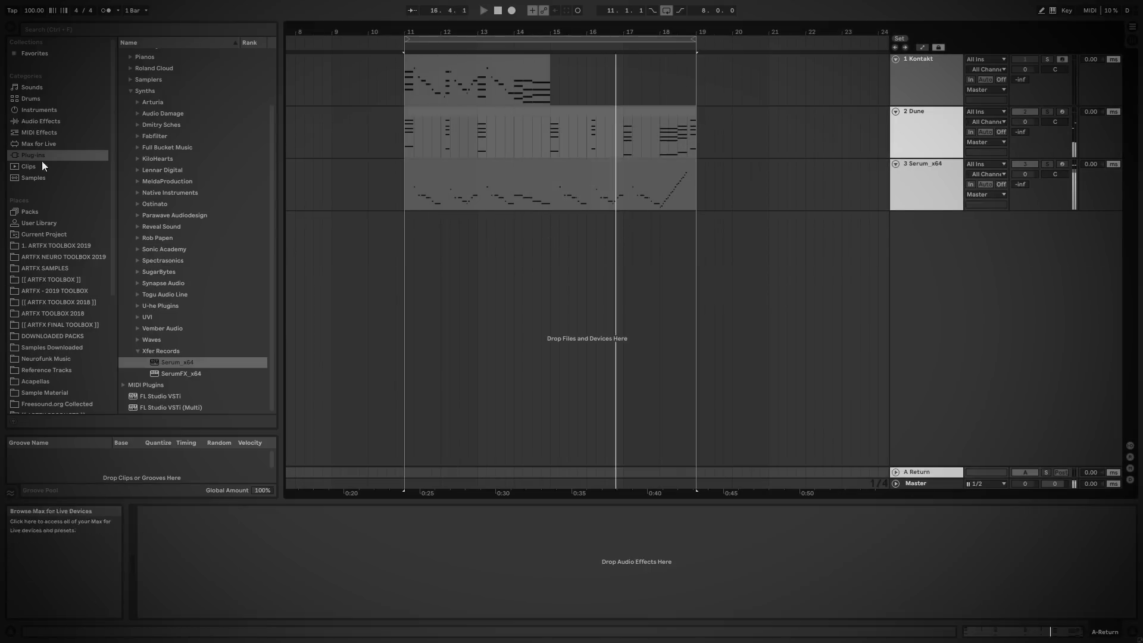
Put the ValhallaRoom reverb on return track A, and assign LFO 1 as a source in Serum's modulation matrix
left_click_drag(186, 351, 995, 441)
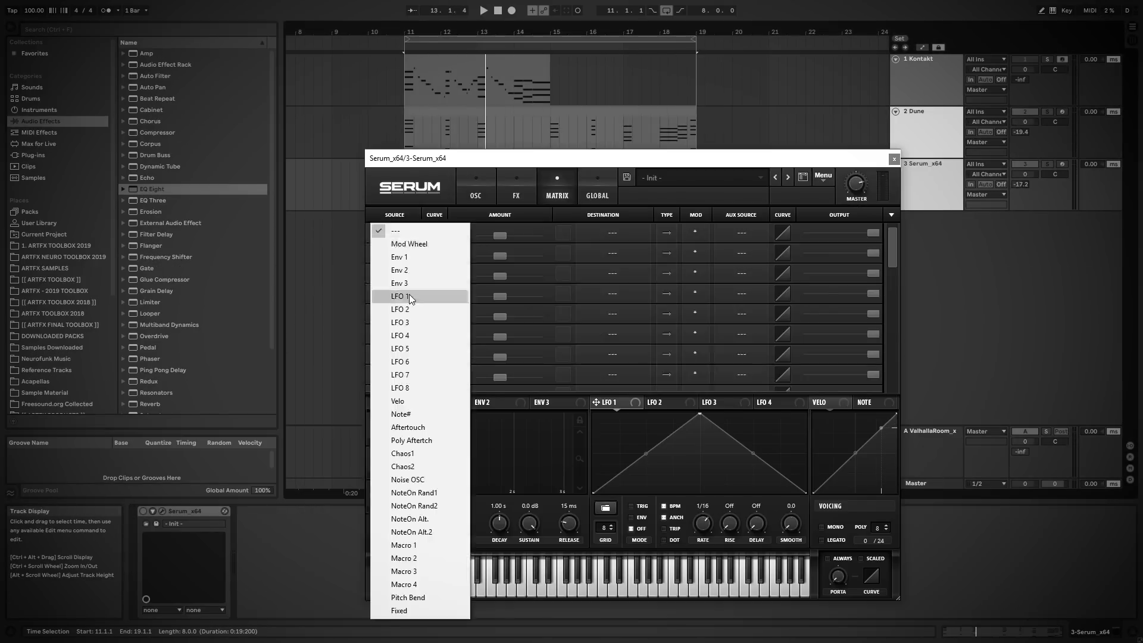
left_click(409, 294)
left_click(476, 187)
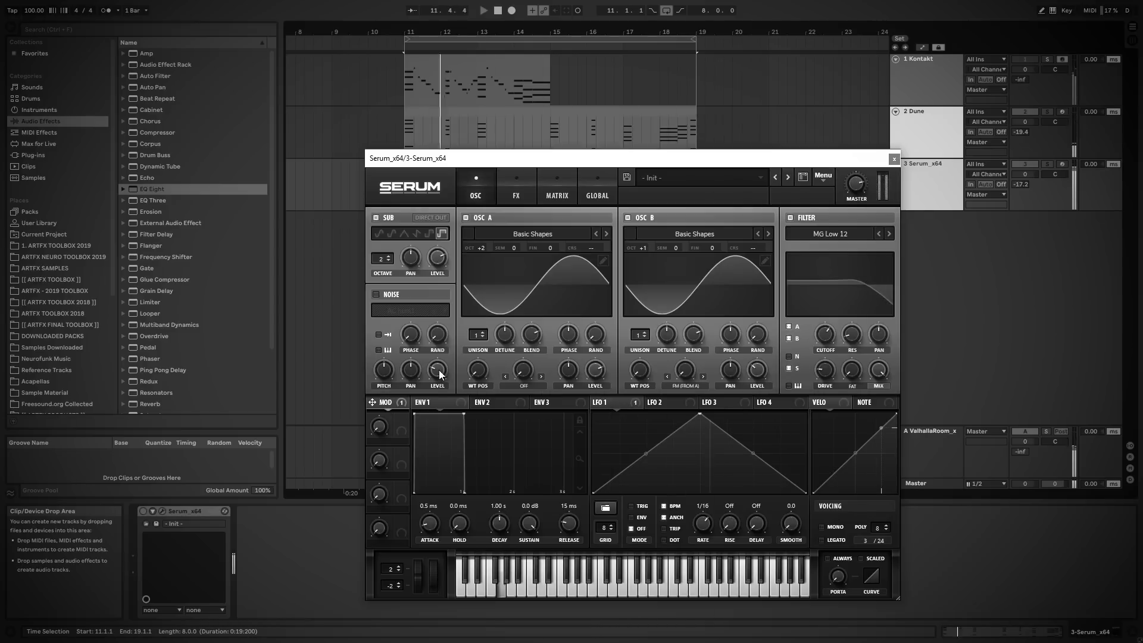
left_click(490, 403)
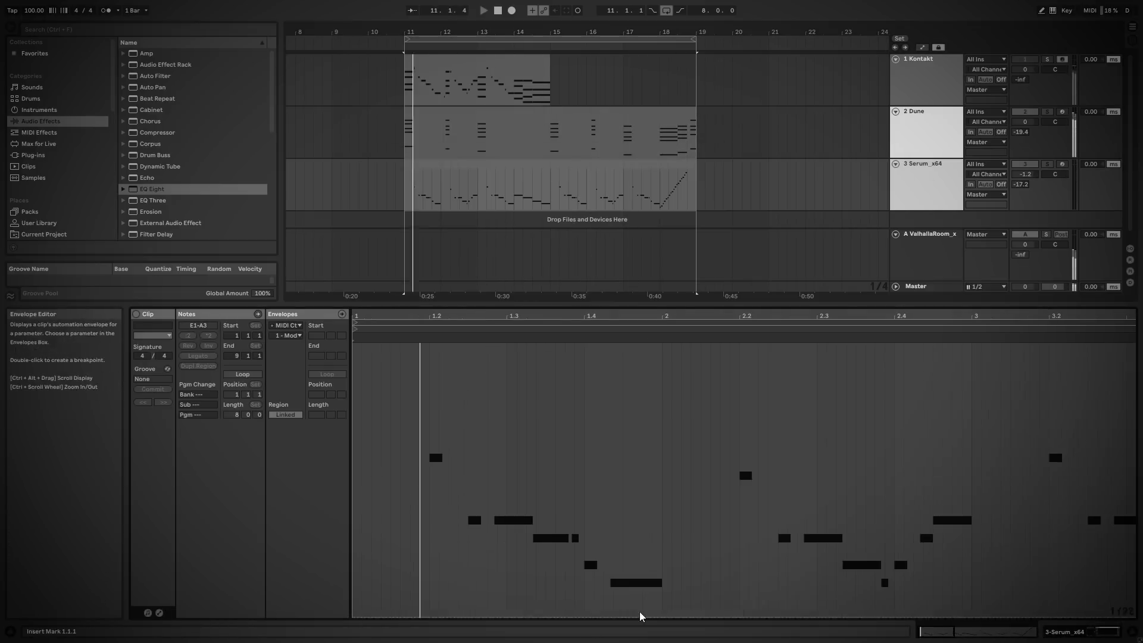
Draw a modulation-wheel rise toward the end of bar 1 in the Serum clip's envelope and repeat it for the following phrases
left_click_drag(640, 616, 667, 417)
left_click_drag(484, 453, 605, 451)
key("ctrl+d")
left_click_drag(844, 559, 1005, 613)
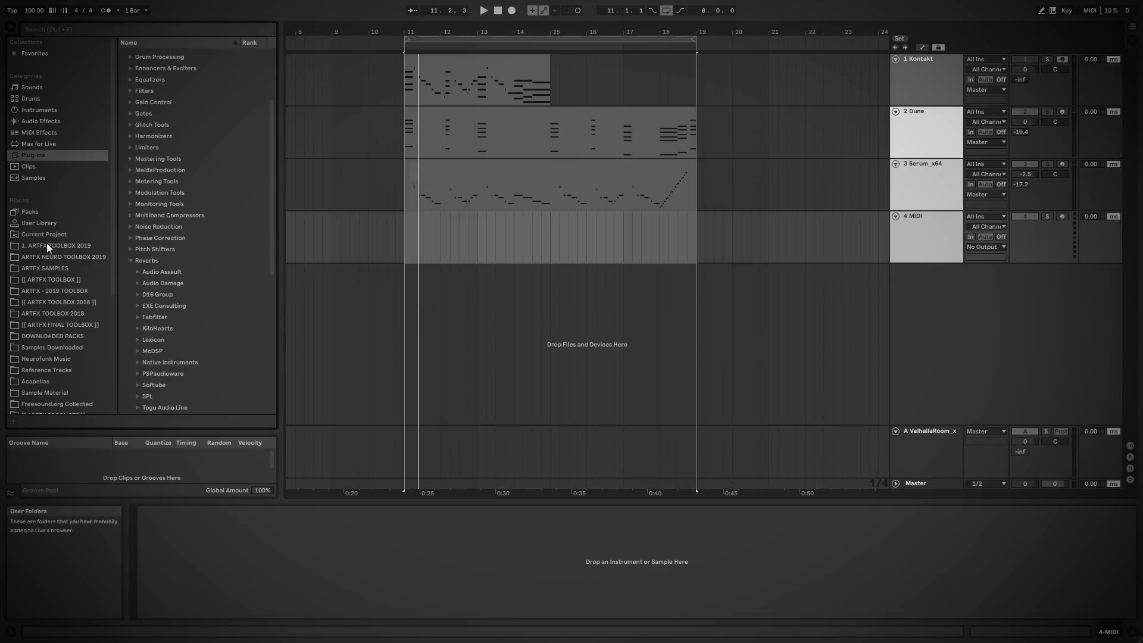
Load Addictive Drums 2 onto the fourth MIDI track and build a two-bar kick and snare pattern
left_click_drag(187, 132, 510, 242)
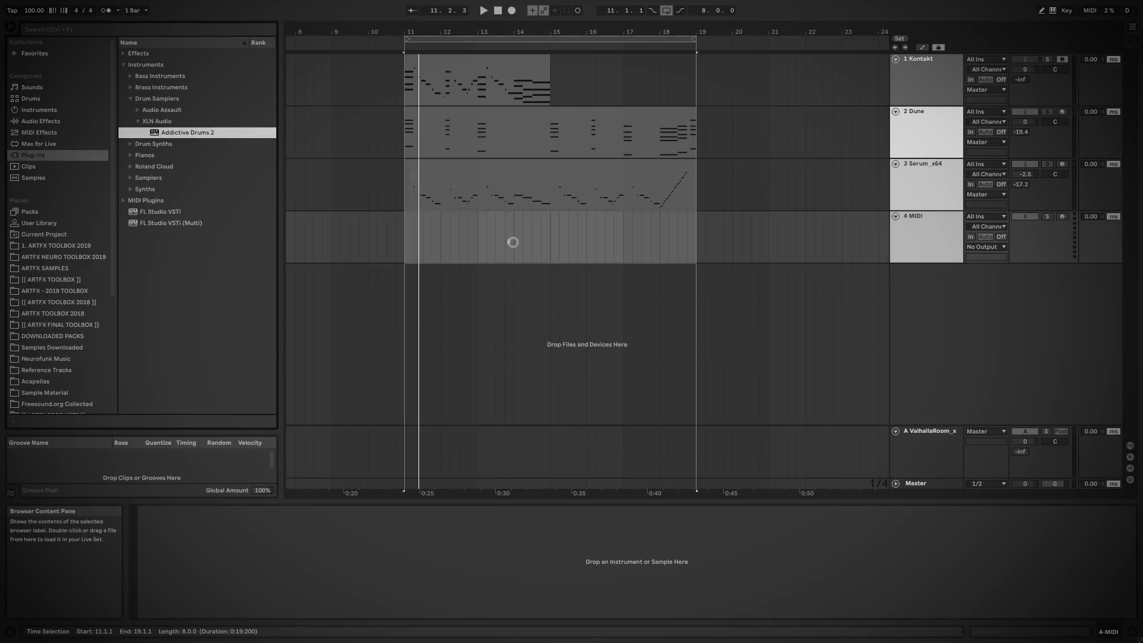
left_click(492, 462)
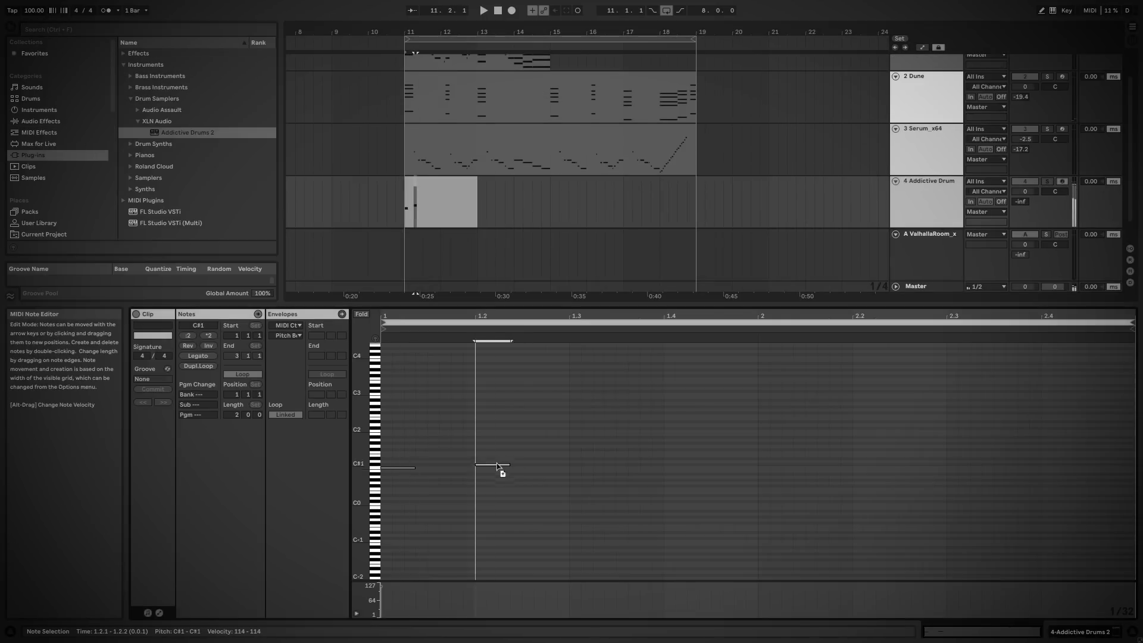
key("ctrl+d")
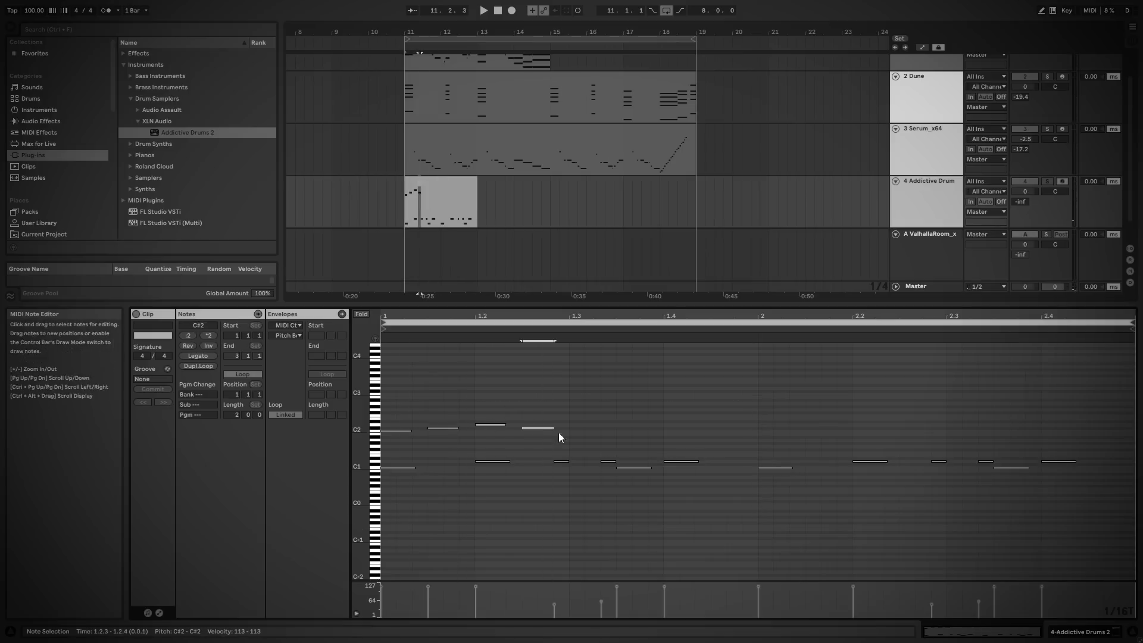
Continue the line of notes around C2 in the drum clip, shifting the selected notes five semitones up and three grid steps later
left_click_drag(559, 432, 588, 438)
key("Up")
key("Up")
key("Up")
key("Up")
key("Up")
key("Right")
key("Right")
key("Right")
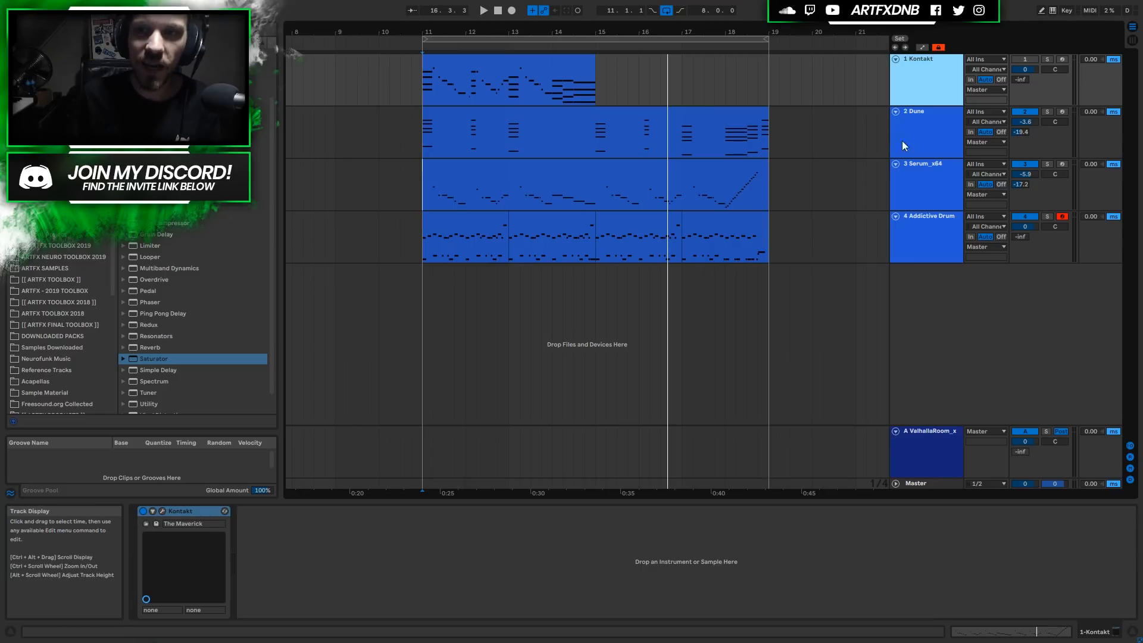
Review the device chains of the Dune, Serum, Addictive Drums and Kontakt tracks
left_click(945, 144)
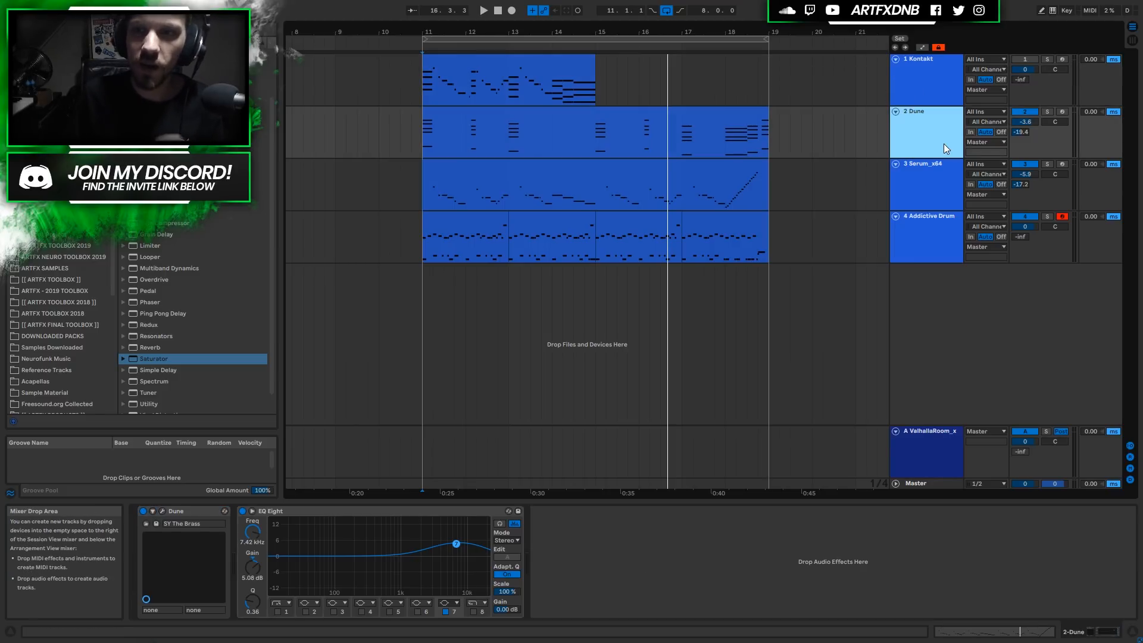
left_click(904, 202)
left_click(942, 232)
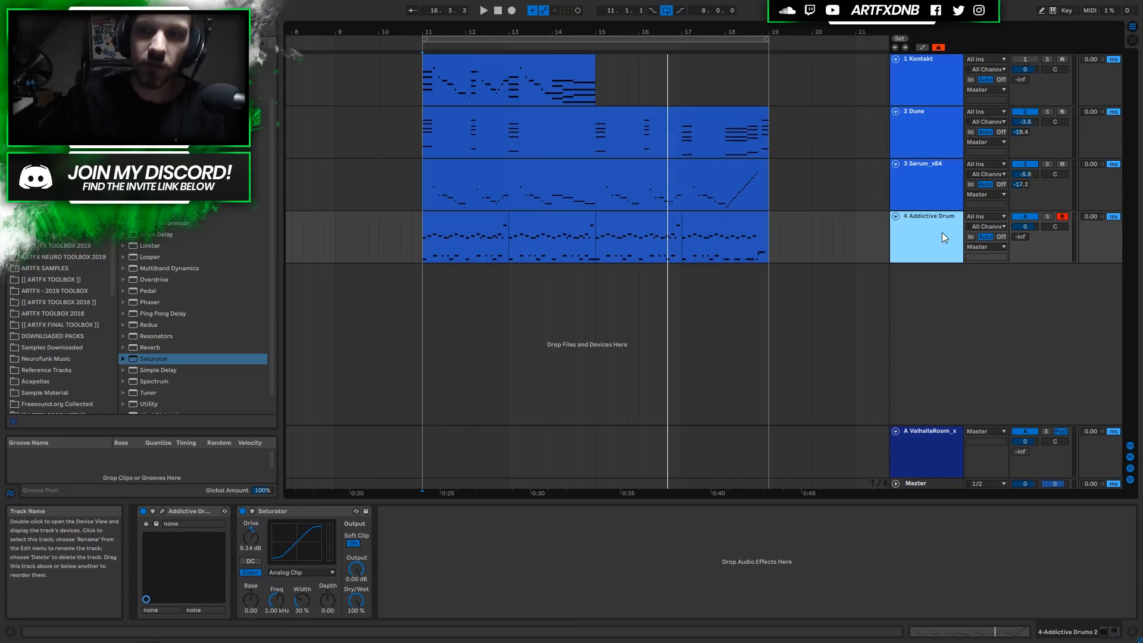
left_click(931, 83)
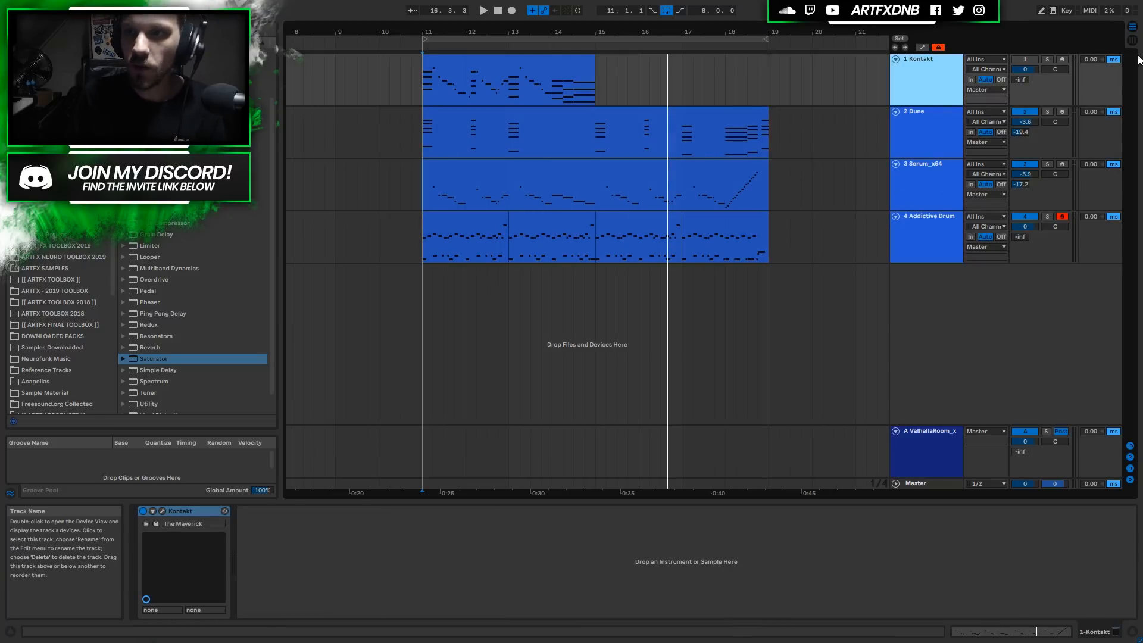
Solo the Kontakt track and play its four-bar clip from bar 11
left_click(1046, 59)
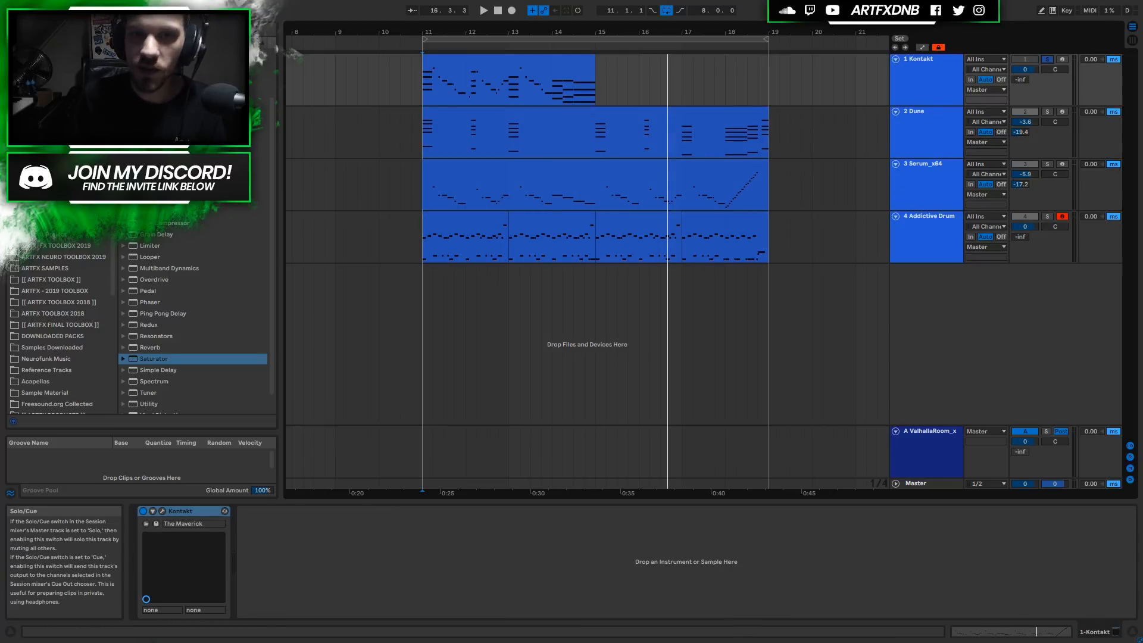
left_click(485, 59)
key("space")
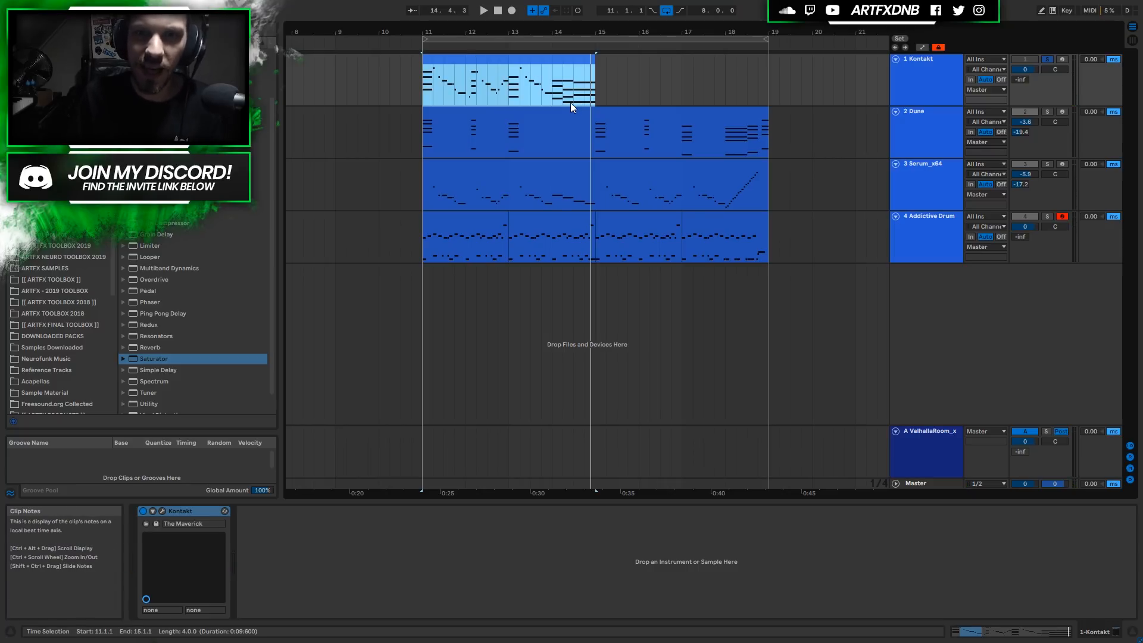
Turn off the Kontakt solo, select the Dune clip, and play the other tracks together from bar 11
left_click(568, 136)
left_click(557, 110)
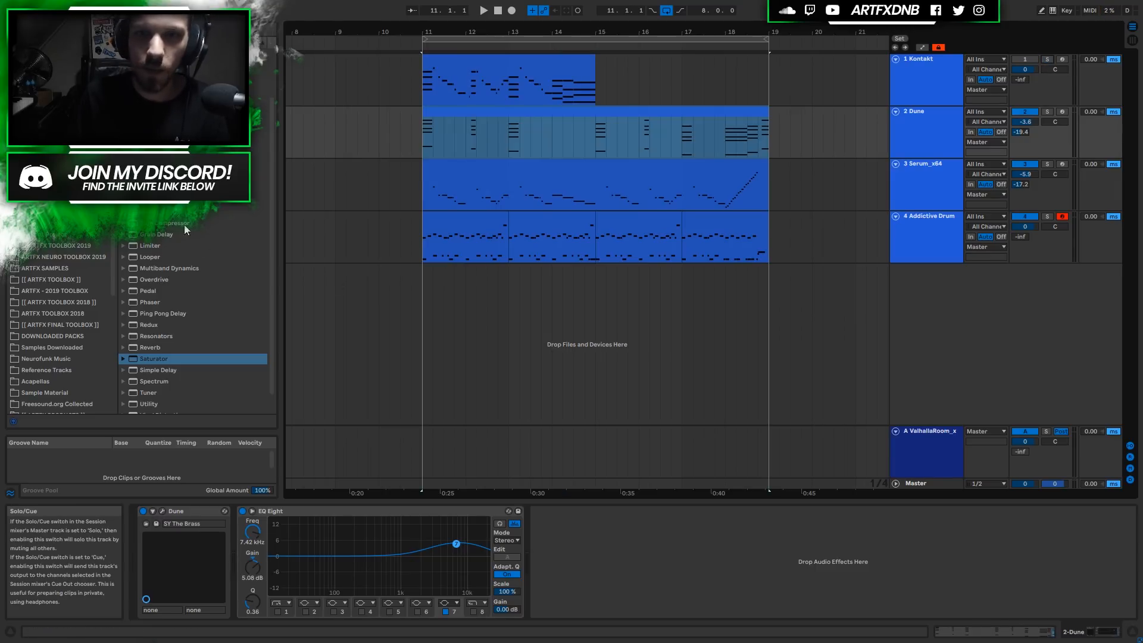
left_click(489, 121)
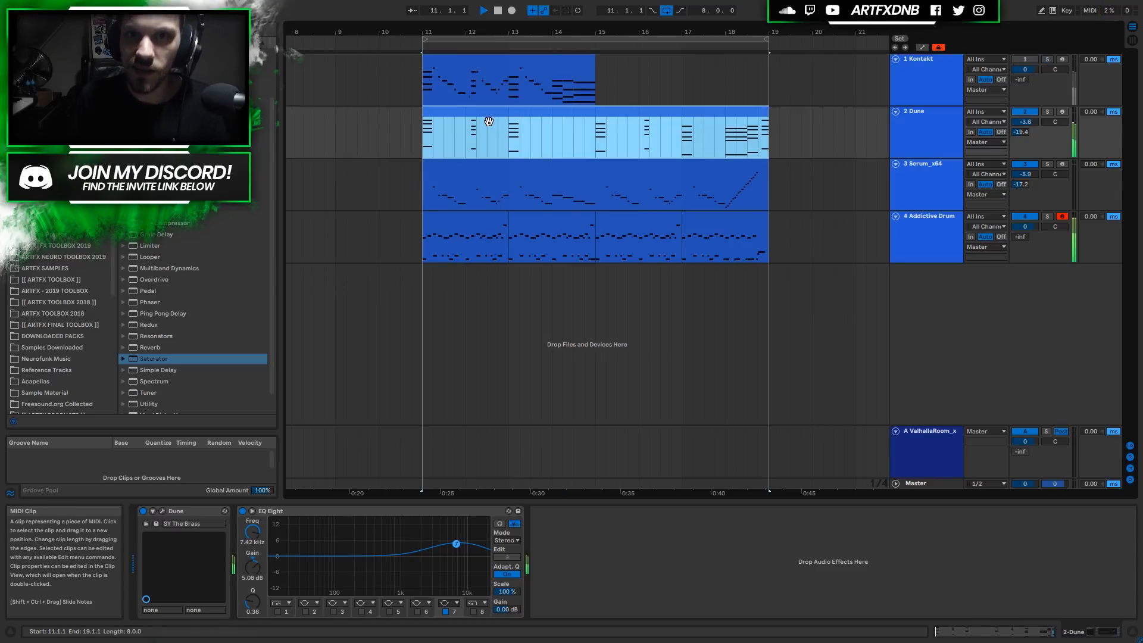
key("space")
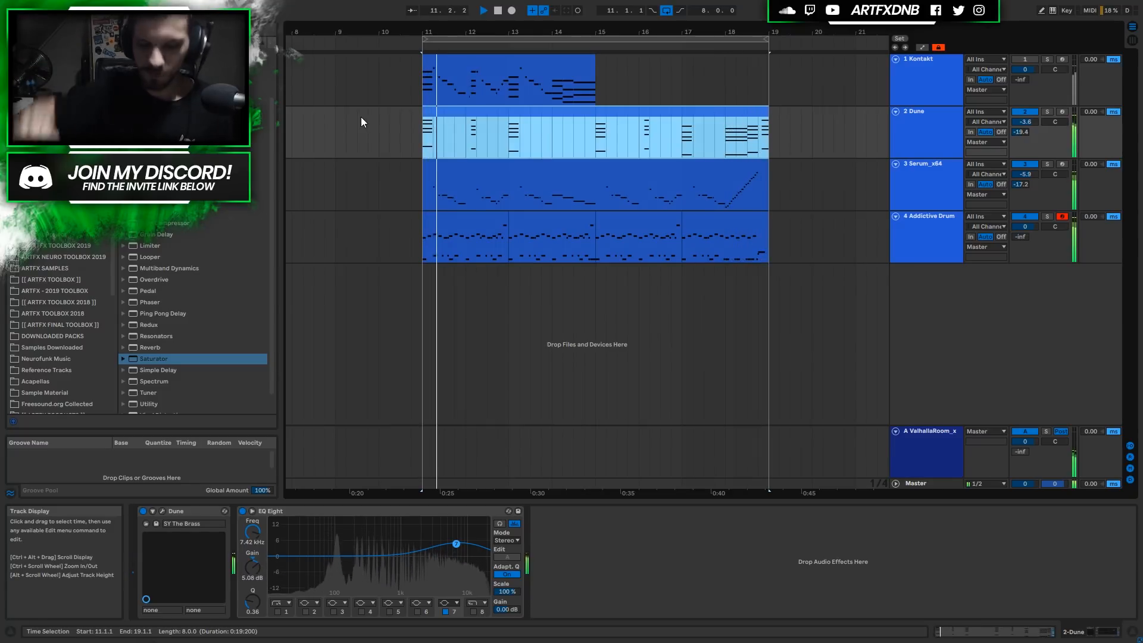
Solo the Dune track and play its chord clip from bar 11
left_click(902, 148)
left_click(1048, 112)
left_click(459, 118)
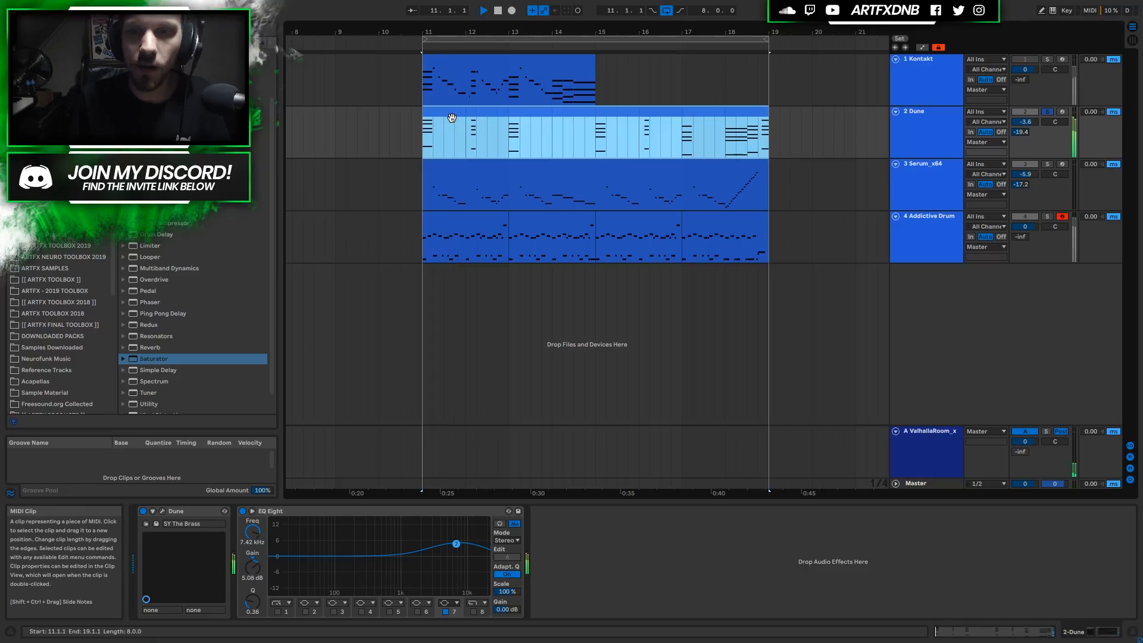
Play the soloed Dune chords, restarting playback from bar 12 and bar 13, and stop
key("space")
left_click(468, 150)
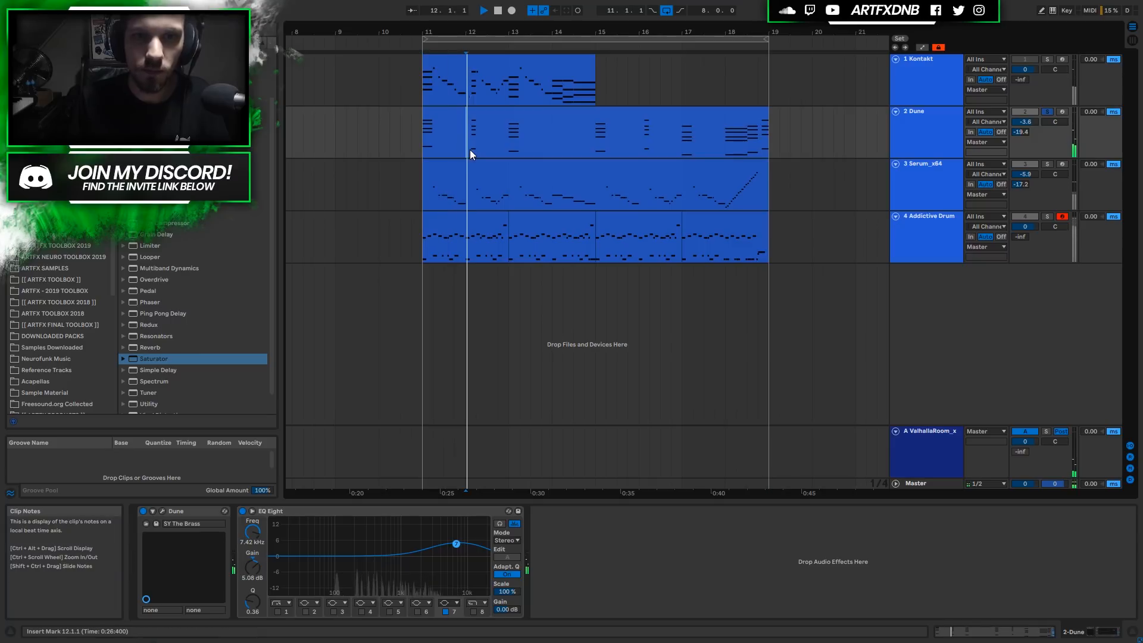
left_click(508, 137)
key("space")
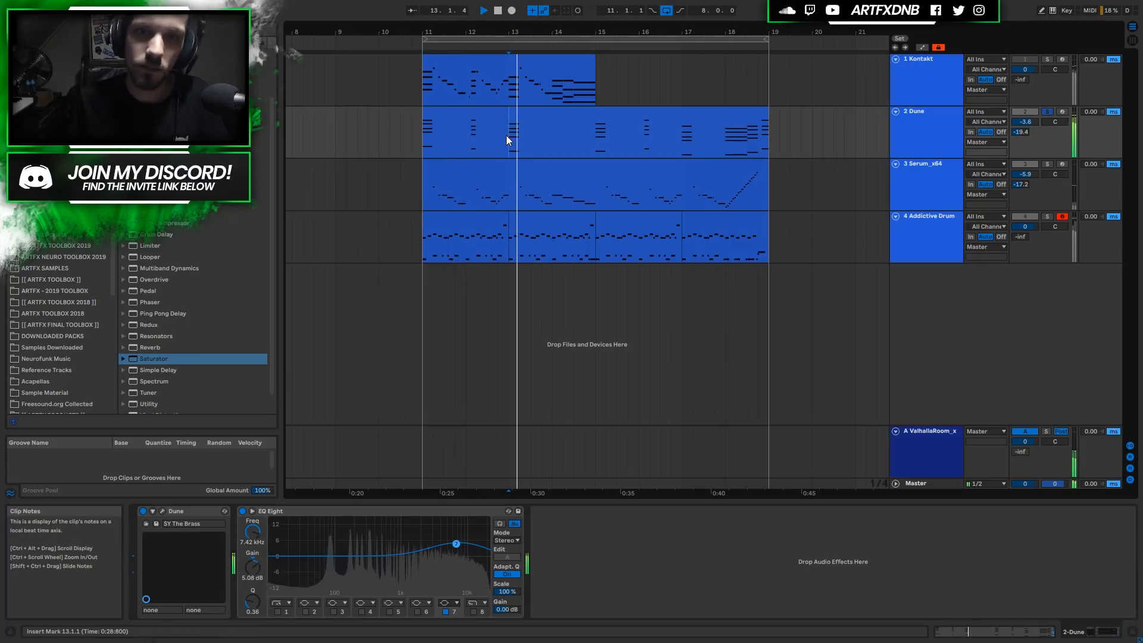
key("space")
Open the Dune clip and examine its chord voicings, including the bass notes in the lowest octave
double_click(737, 107)
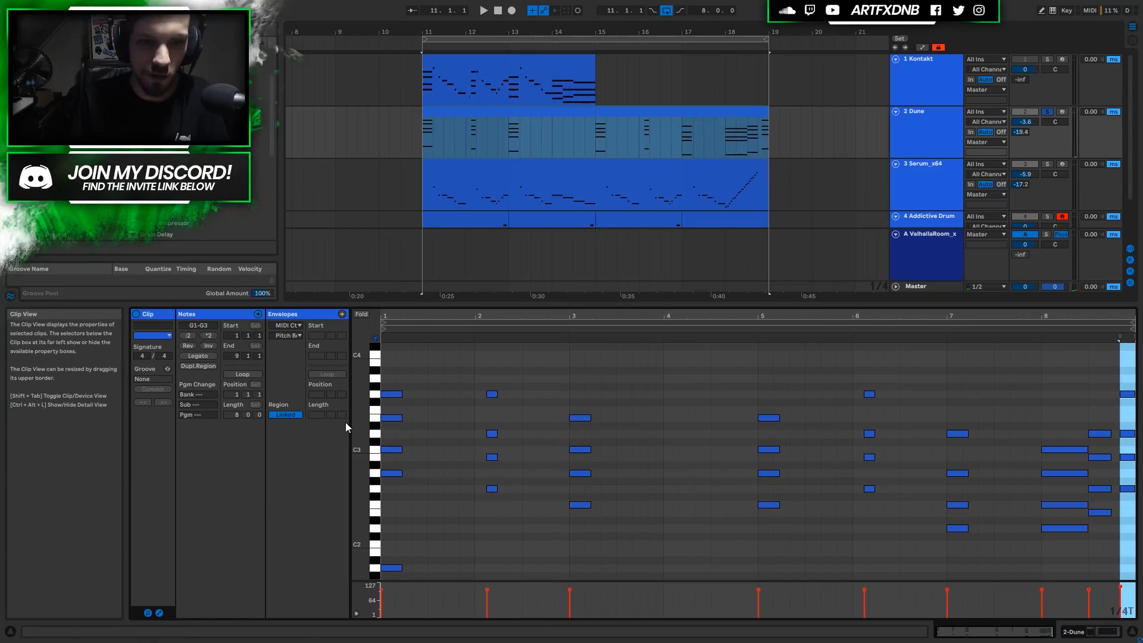
left_click_drag(360, 420, 387, 386)
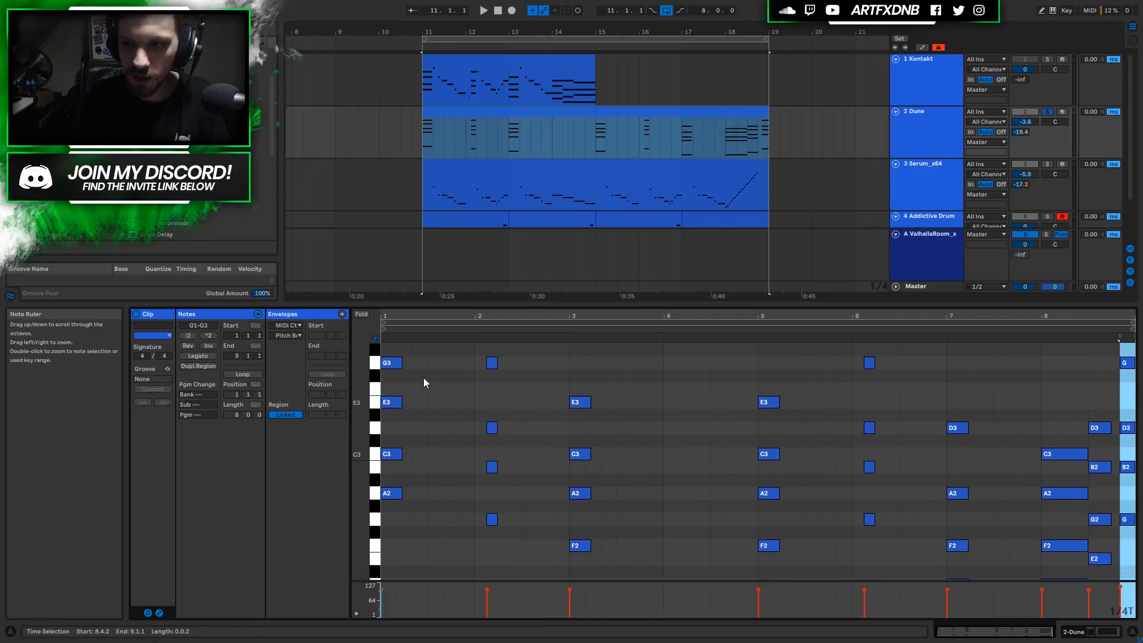
left_click(620, 436)
left_click_drag(497, 298, 452, 96)
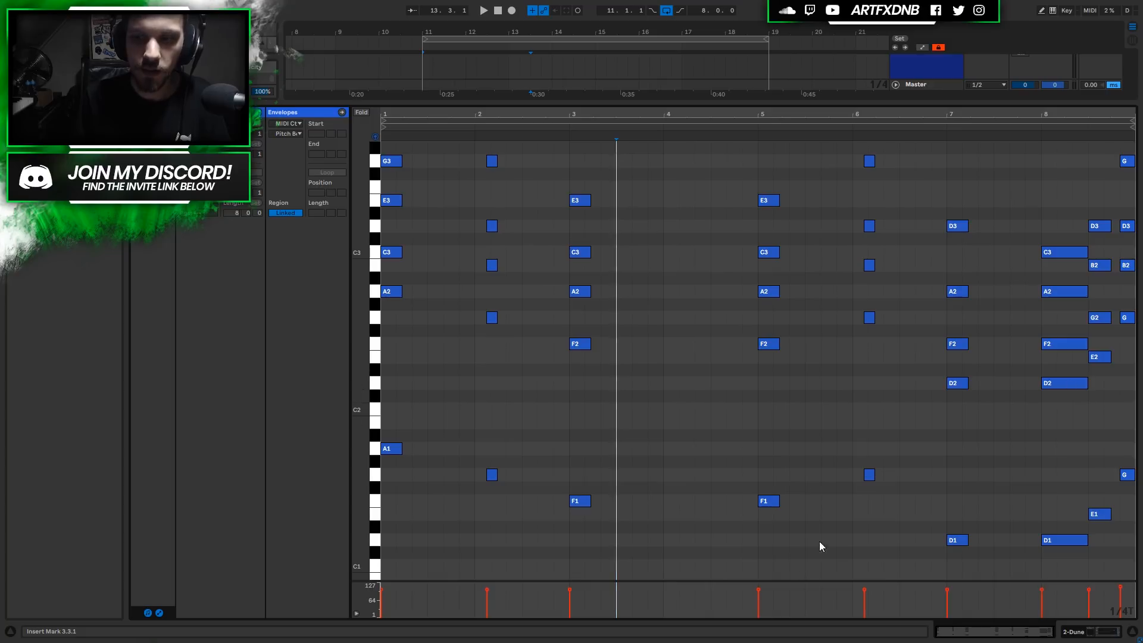
left_click_drag(734, 103, 711, 378)
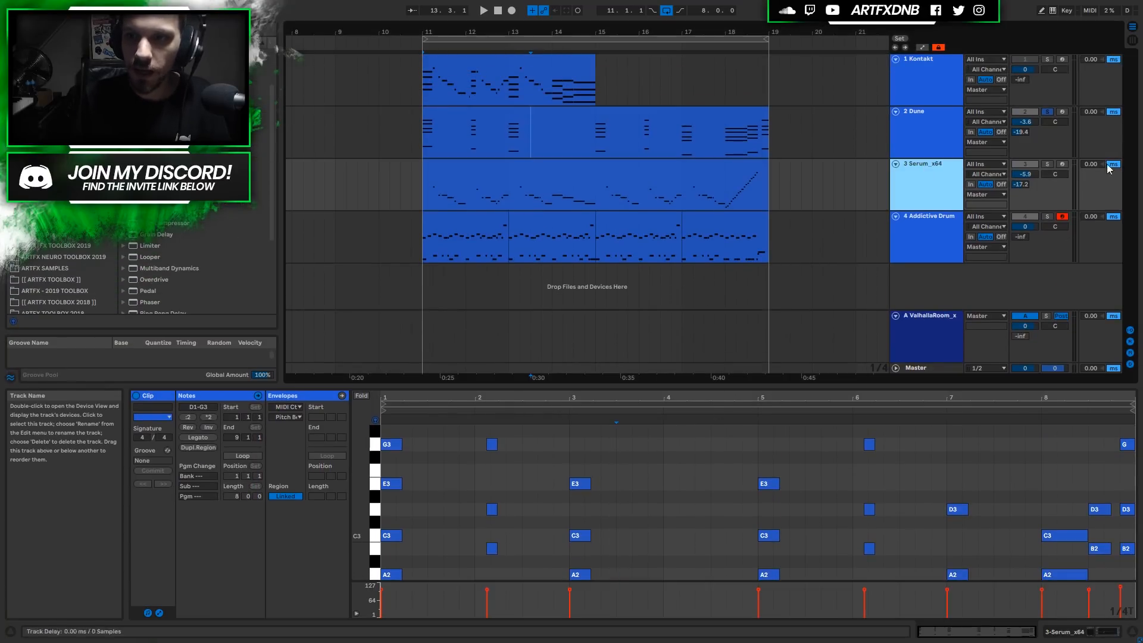
Solo the Serum track in place of Dune and play its clip from bar 11
left_click(1047, 163)
left_click(452, 164)
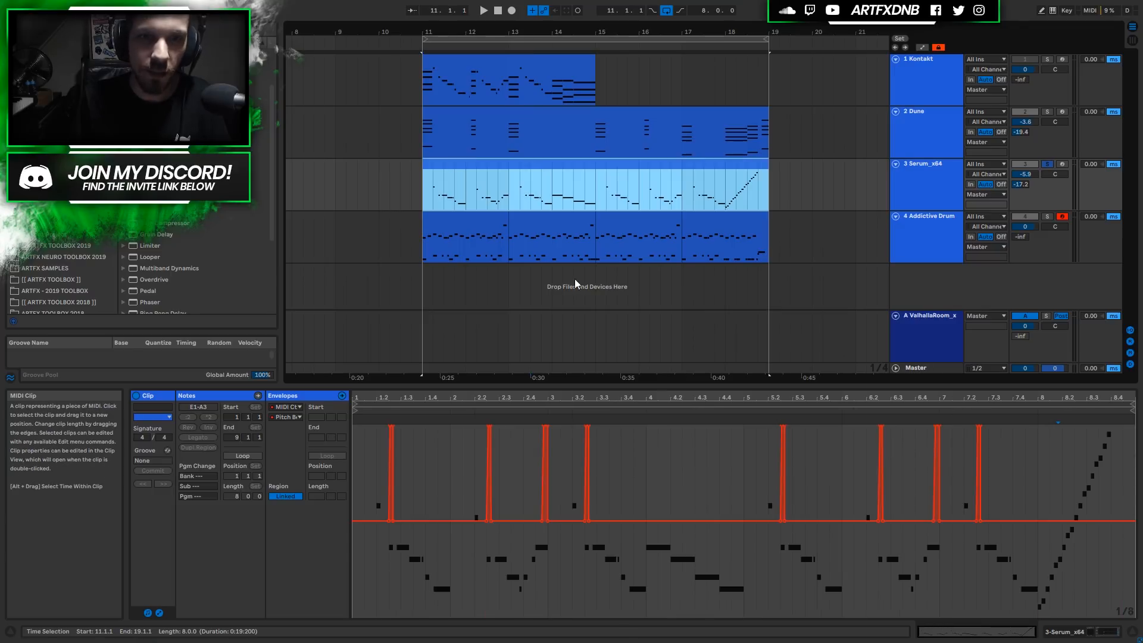
key("space")
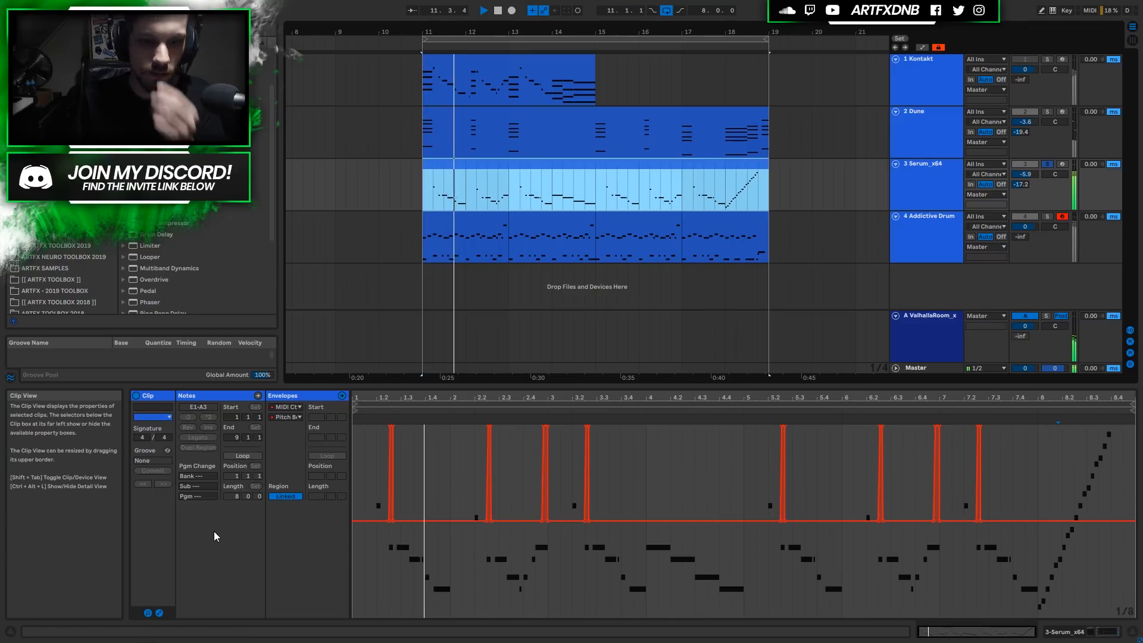
Show the Serum clip's notes in an enlarged piano roll and turn on the triplet grid
left_click(160, 613)
left_click_drag(495, 388, 541, 112)
left_click_drag(275, 281, 298, 360)
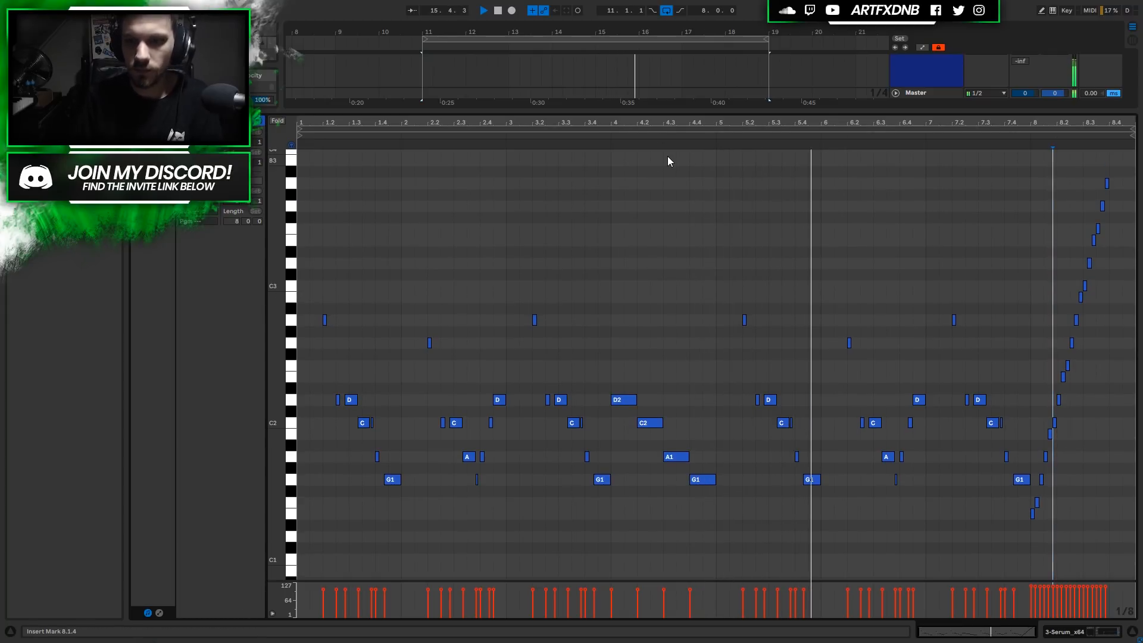
right_click(792, 262)
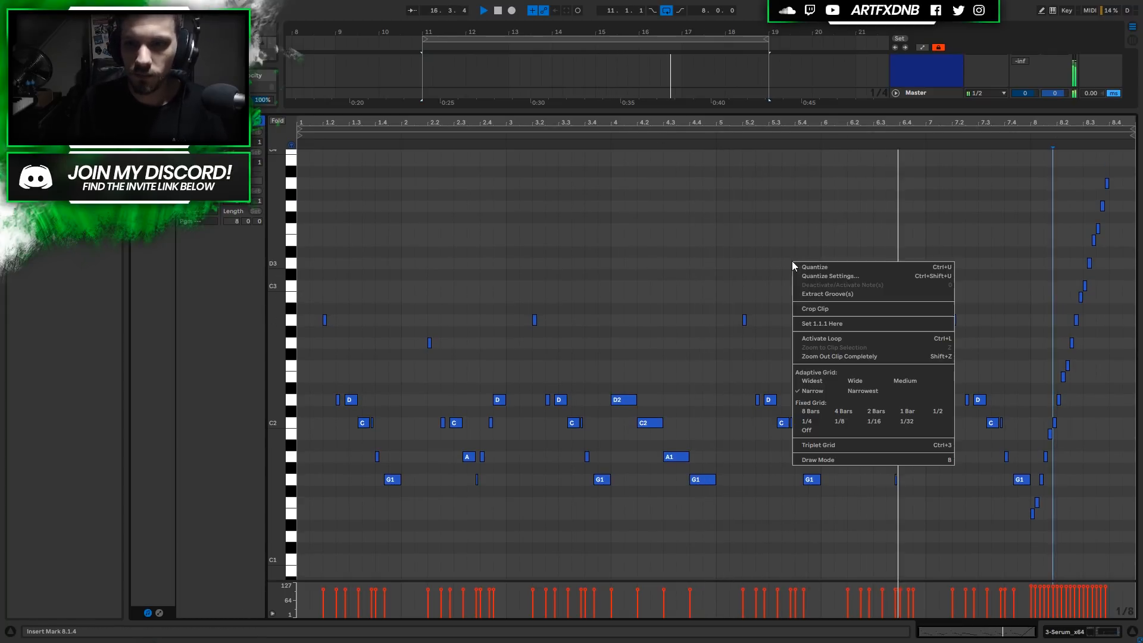
left_click(822, 446)
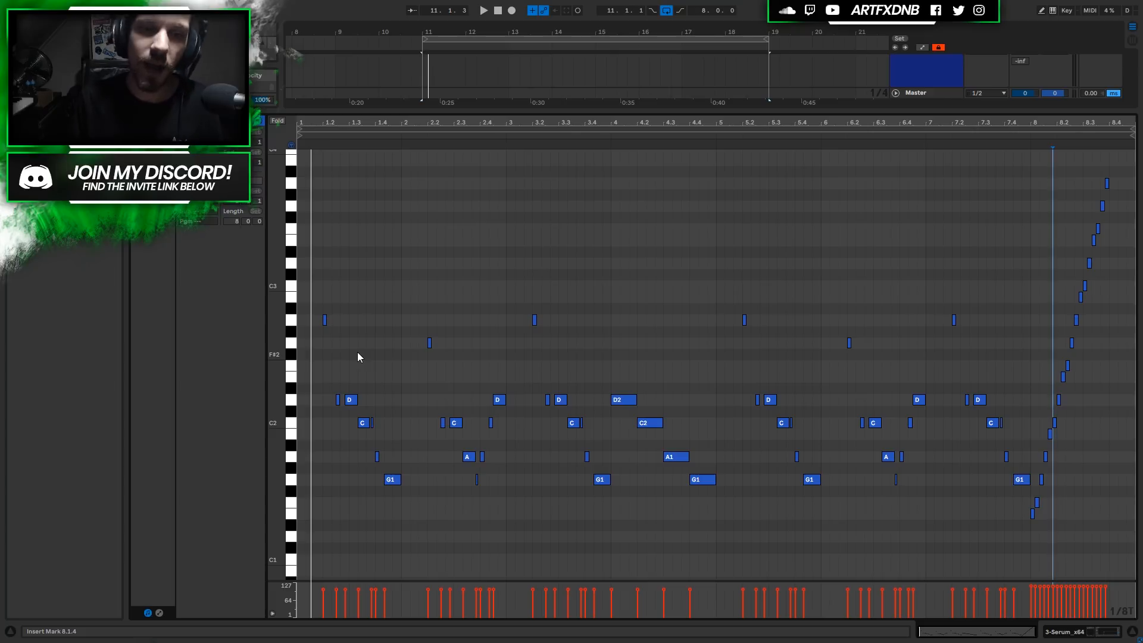
Compare the Serum clip's first short D2 note with the opening chord and the following E3 and D3 melody notes in the Kontakt clip
left_click(338, 399)
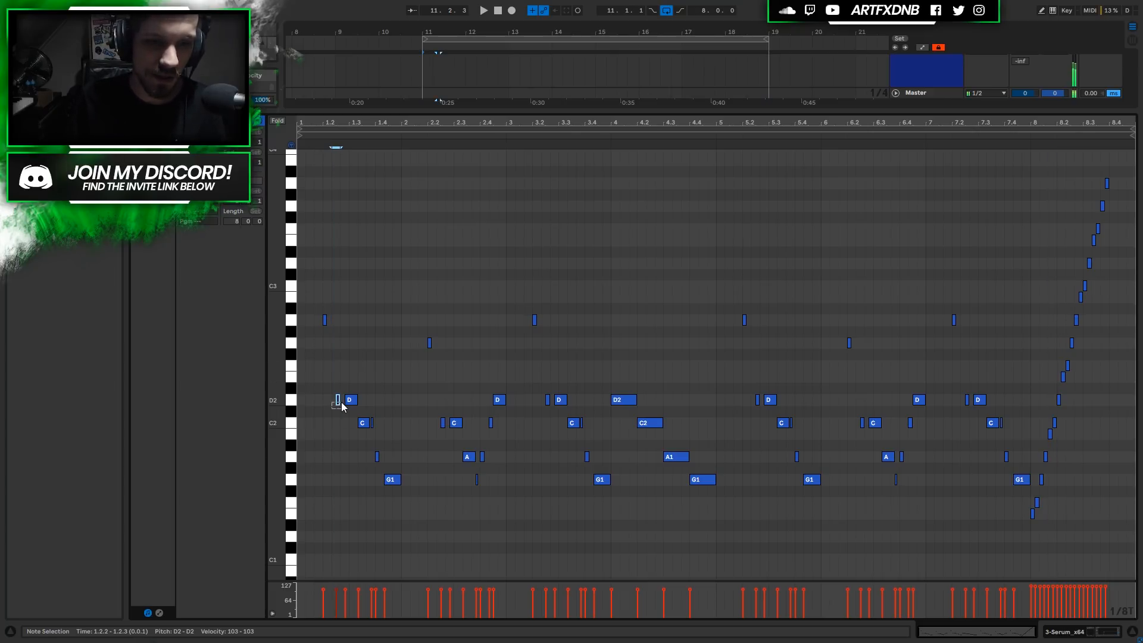
left_click_drag(482, 112, 501, 202)
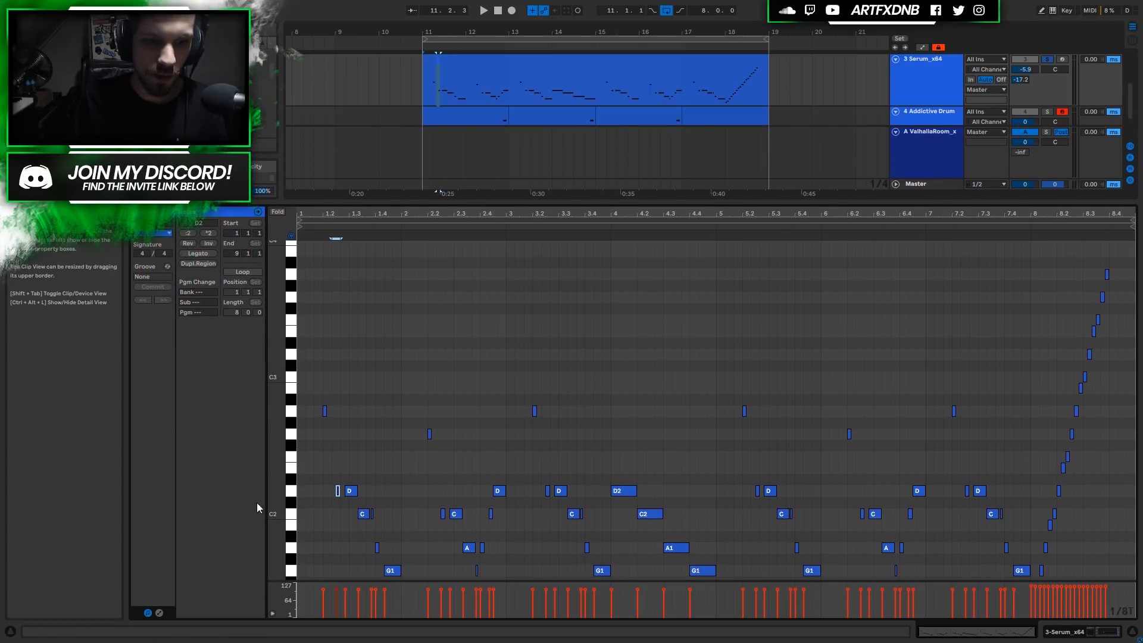
scroll(381, 334, "down", 3)
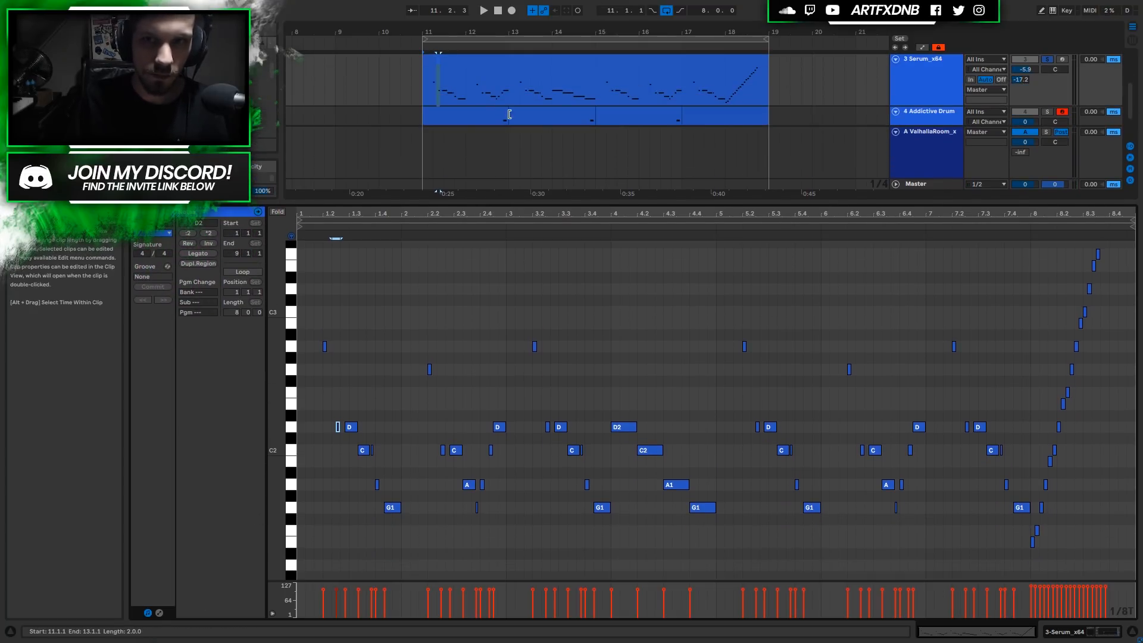
scroll(520, 103, "up", 2)
left_click(463, 75)
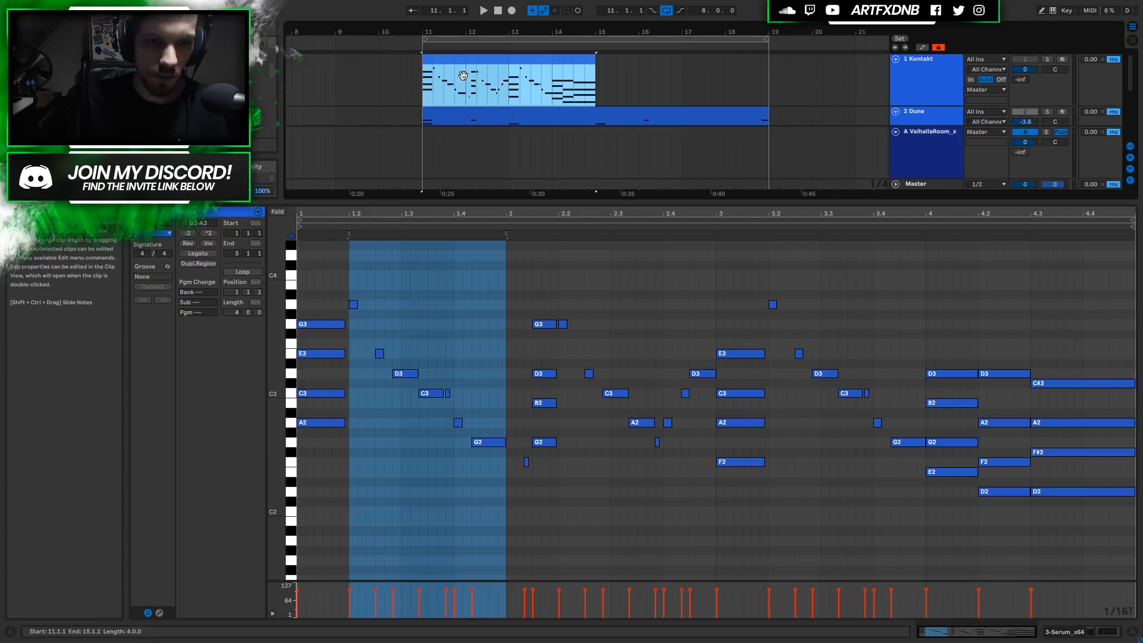
left_click(376, 433)
left_click(342, 353)
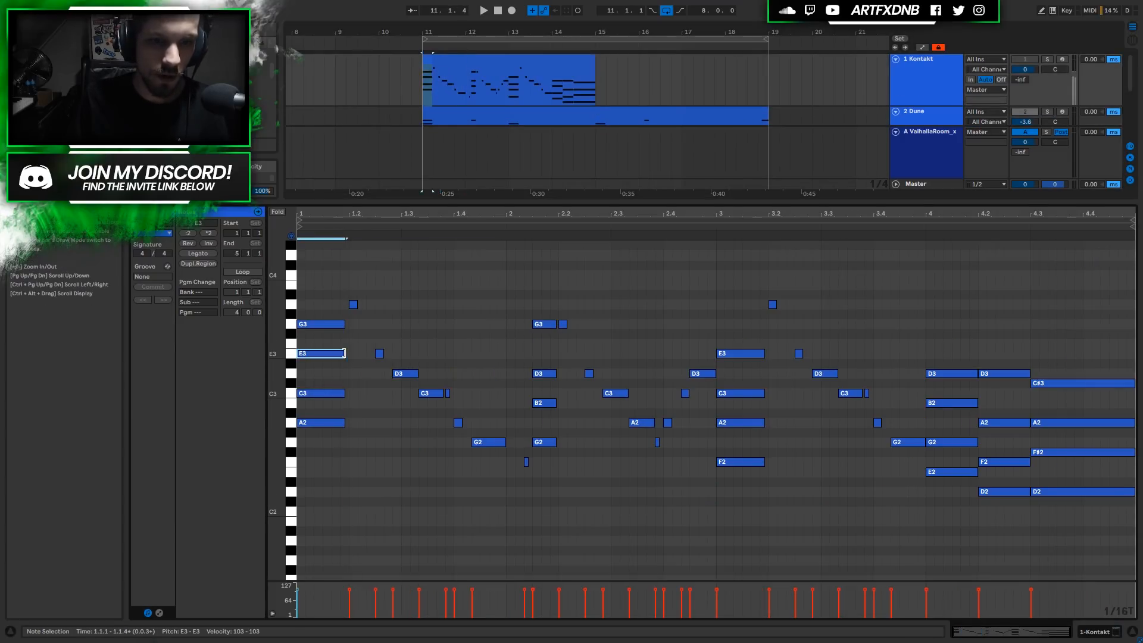
left_click_drag(323, 339, 344, 498)
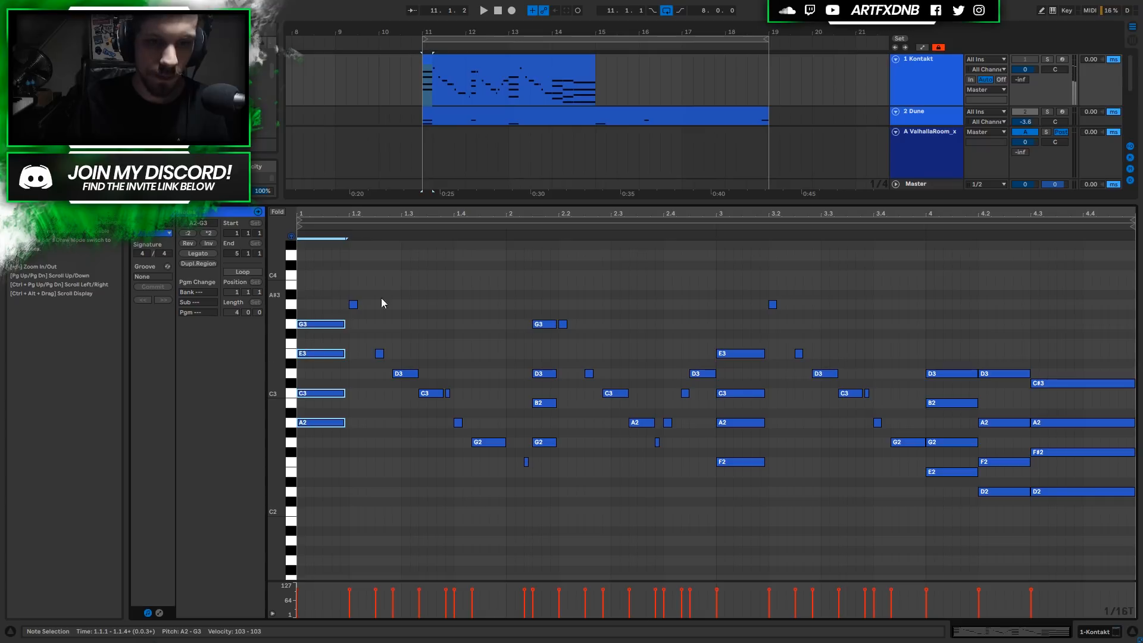
left_click(380, 354)
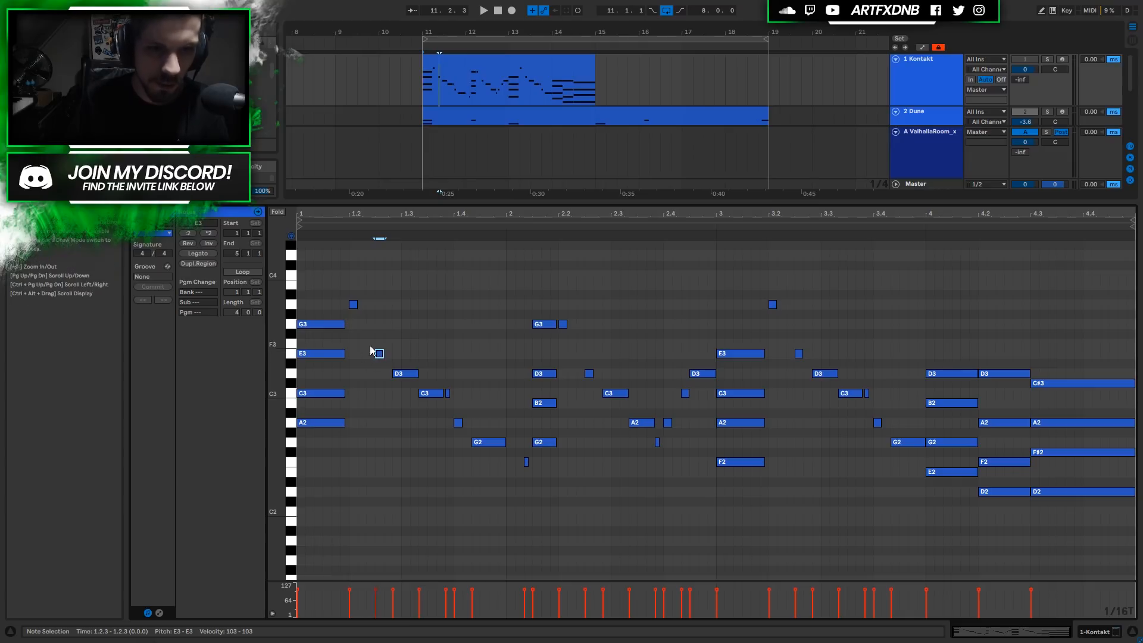
left_click(412, 374)
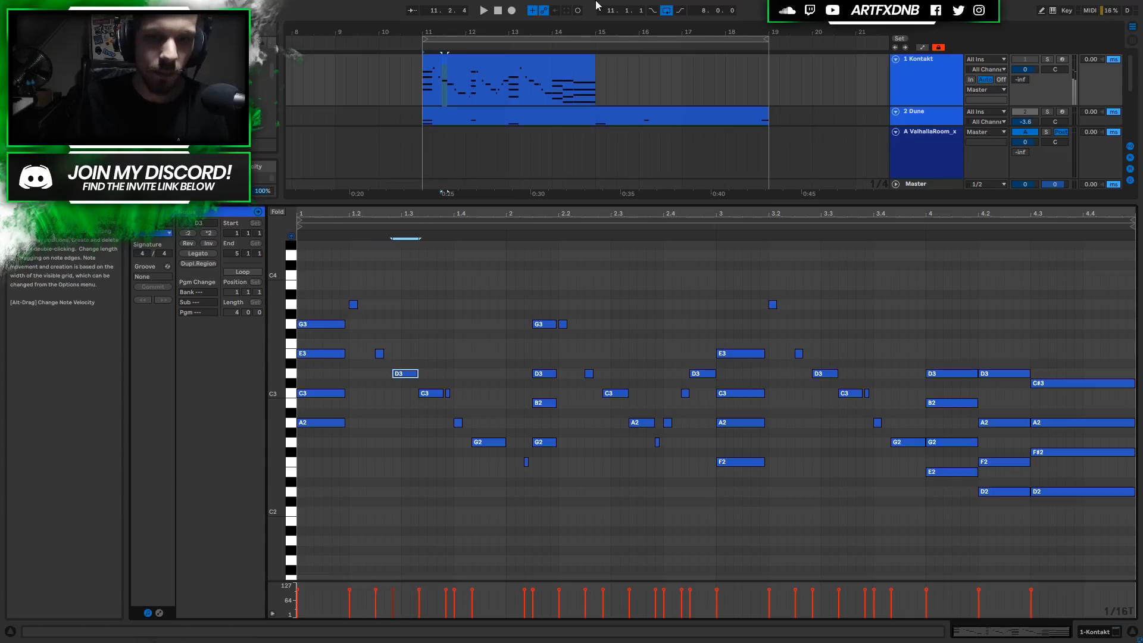
Reopen the Serum clip and examine the pitch bend envelope over the short D2 note at 1.2.3
left_click(458, 74)
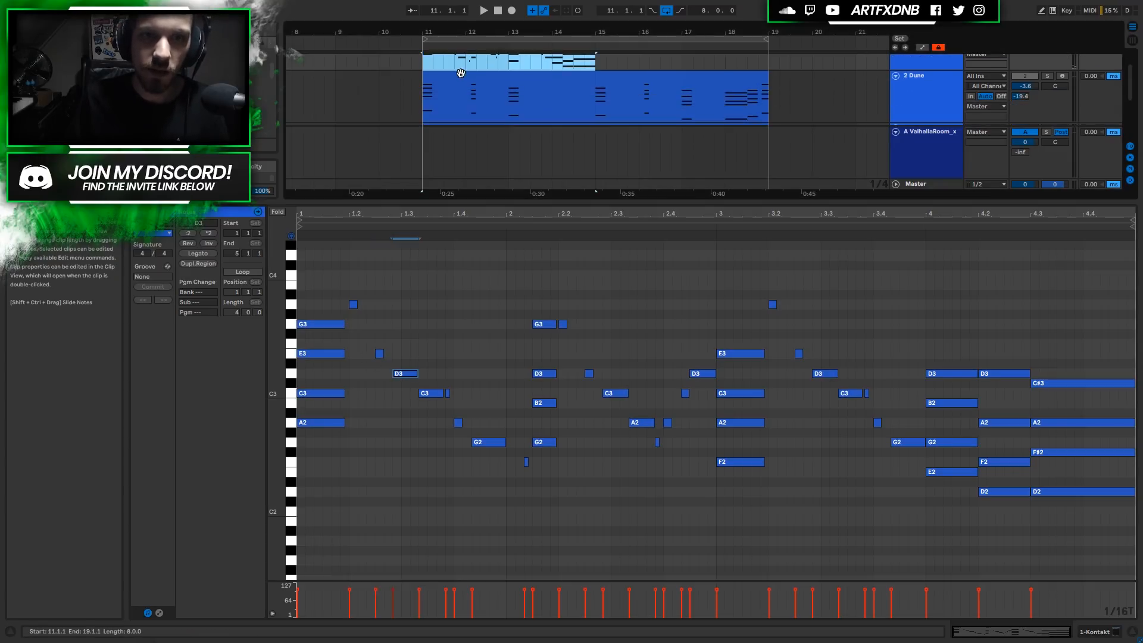
scroll(460, 73, "down", 4)
left_click(461, 73)
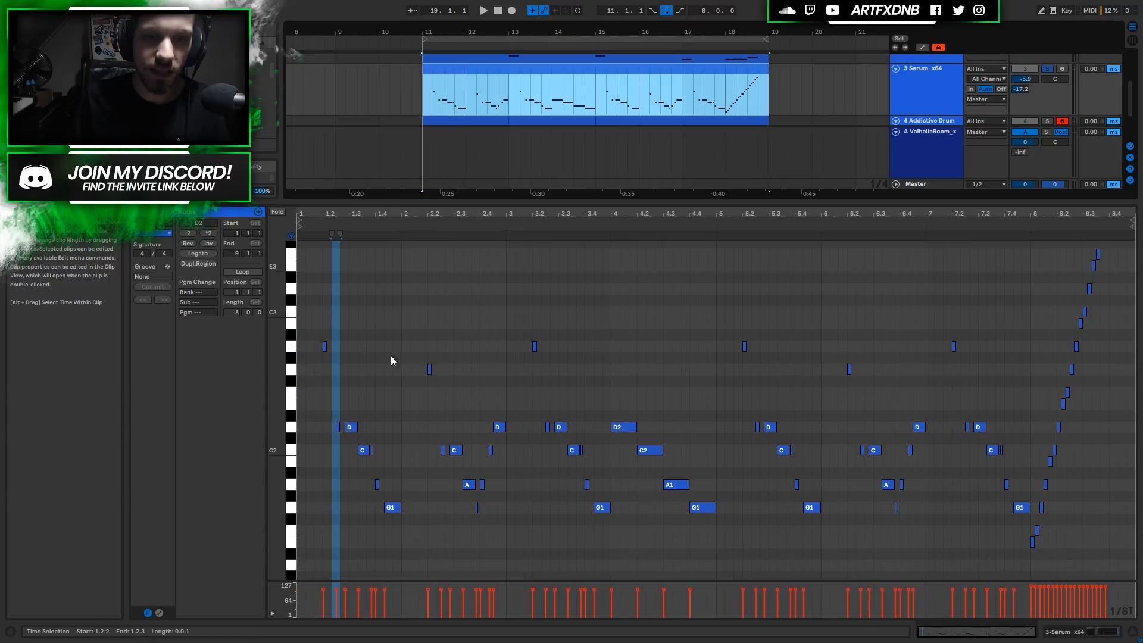
left_click(341, 441)
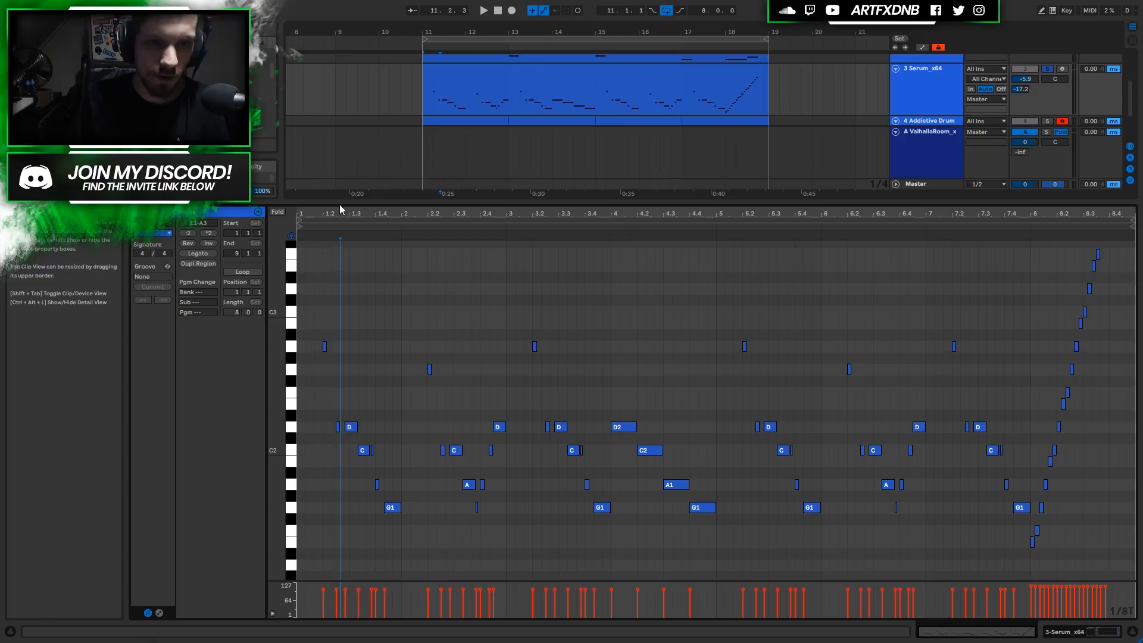
left_click_drag(341, 216, 439, 454)
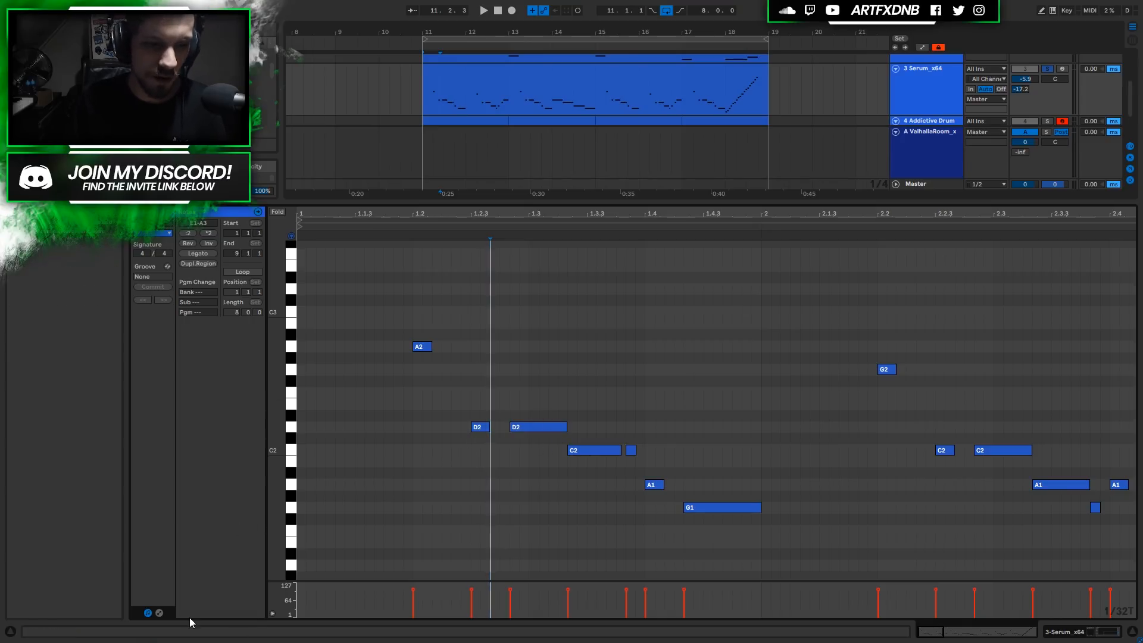
left_click(159, 613)
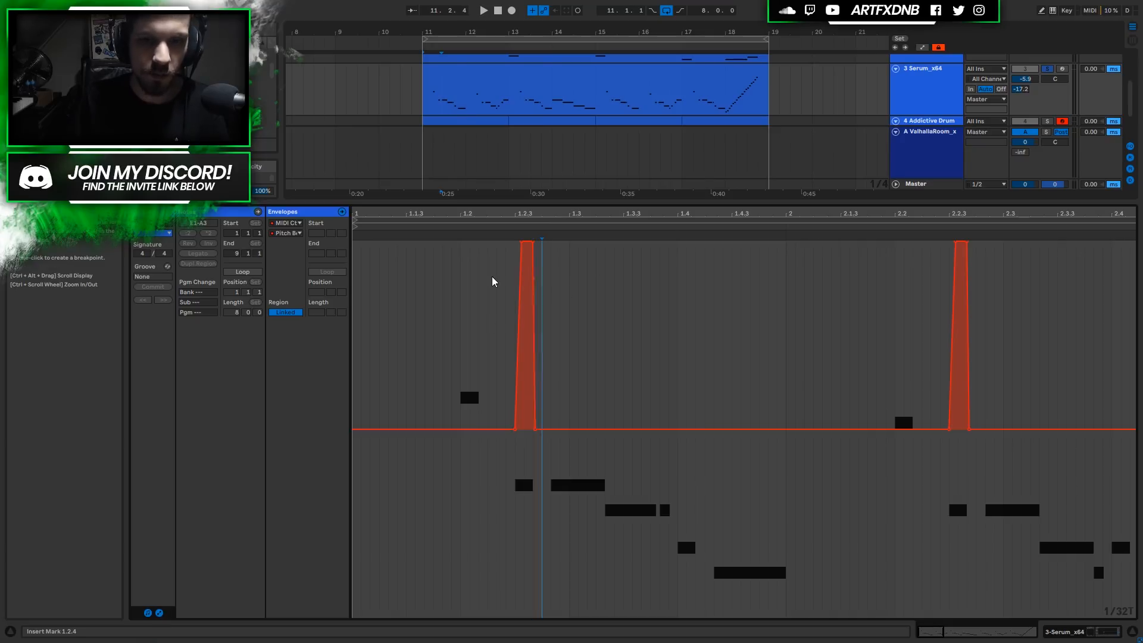
left_click_drag(523, 213, 717, 311)
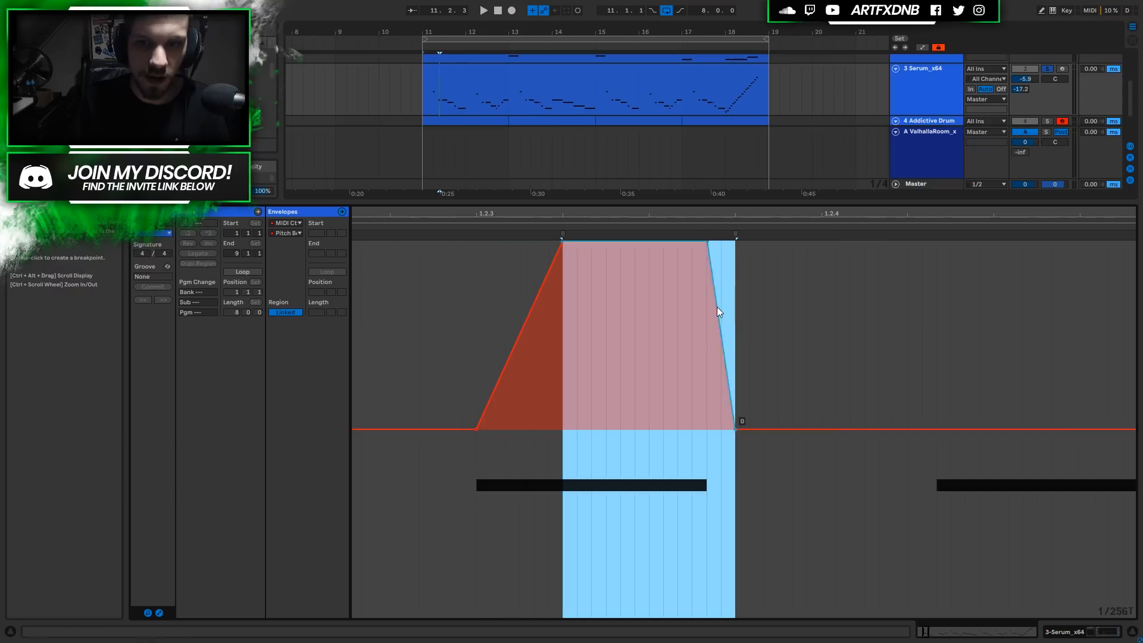
left_click(463, 298)
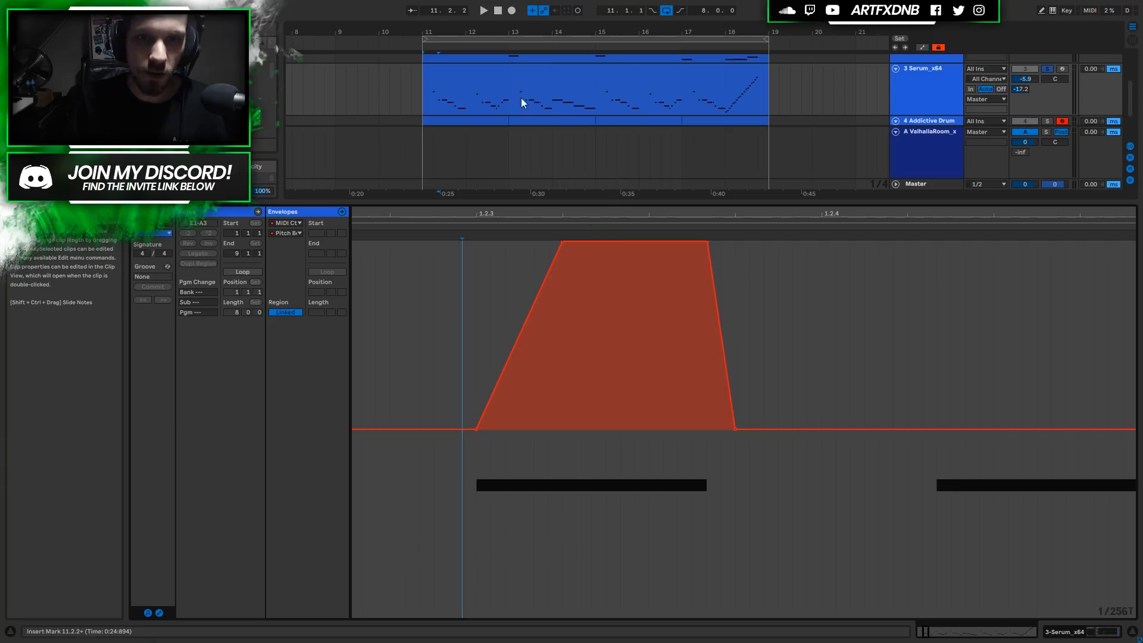
Switch the Serum clip back to its notes and audition the short D2 note at 1.2.3
left_click(443, 89)
left_click(159, 613)
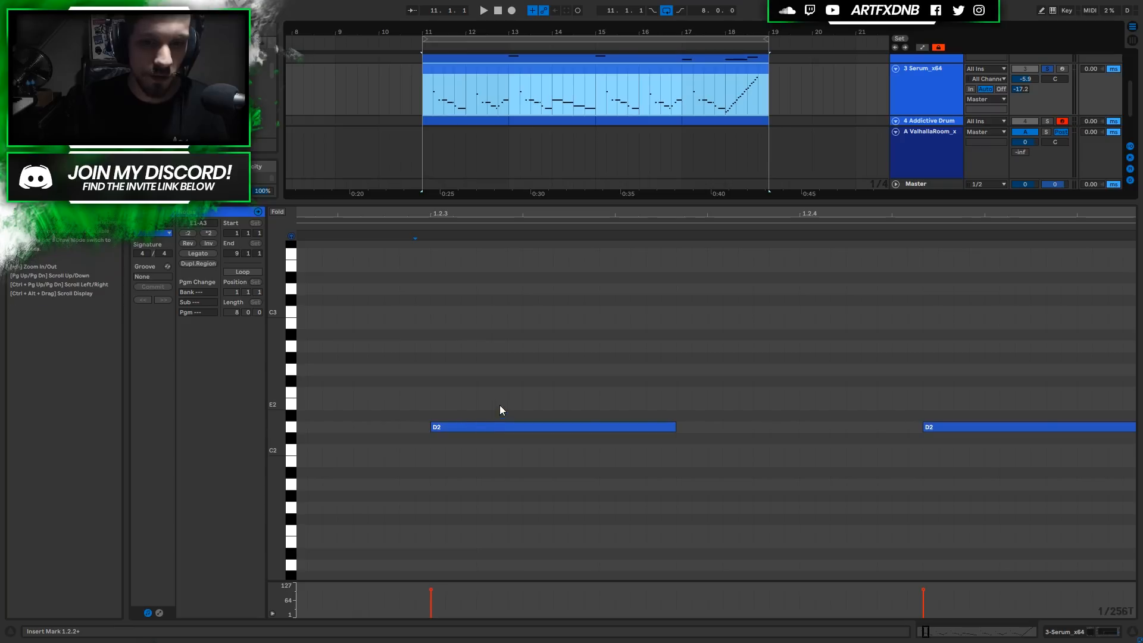
left_click(458, 430)
mouse_move(458, 430)
left_mouse_down()
mouse_move(455, 406)
mouse_move(463, 425)
left_mouse_up()
left_click(437, 107)
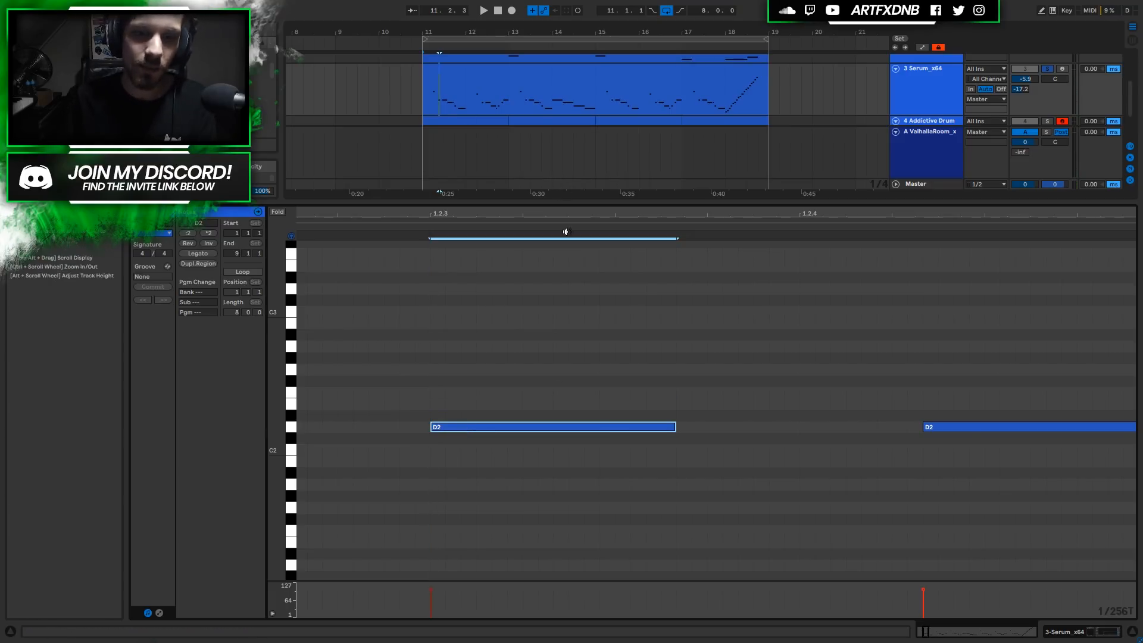
left_click(467, 426)
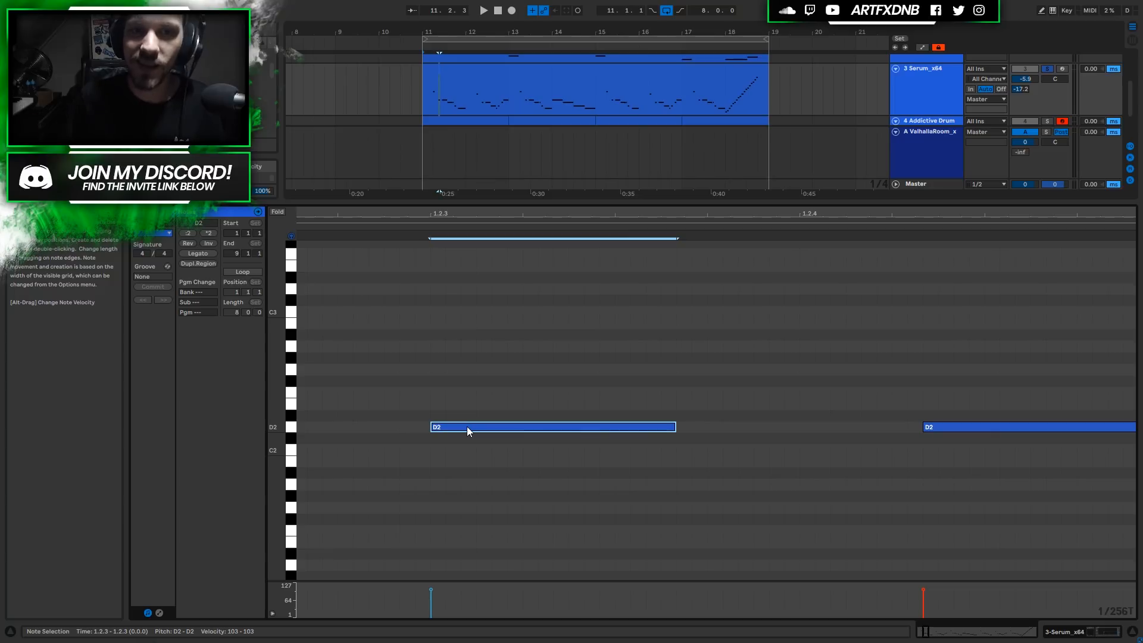
Display the pitch bend envelope across the whole Serum clip and play it from the start into bar 3
left_click(455, 91)
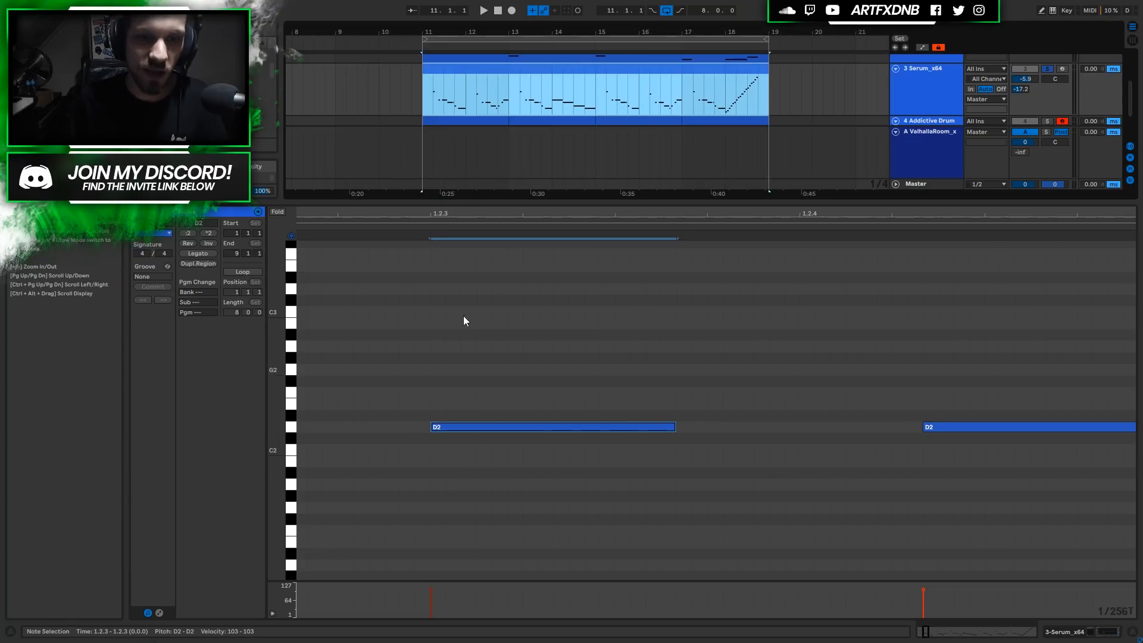
double_click(472, 214)
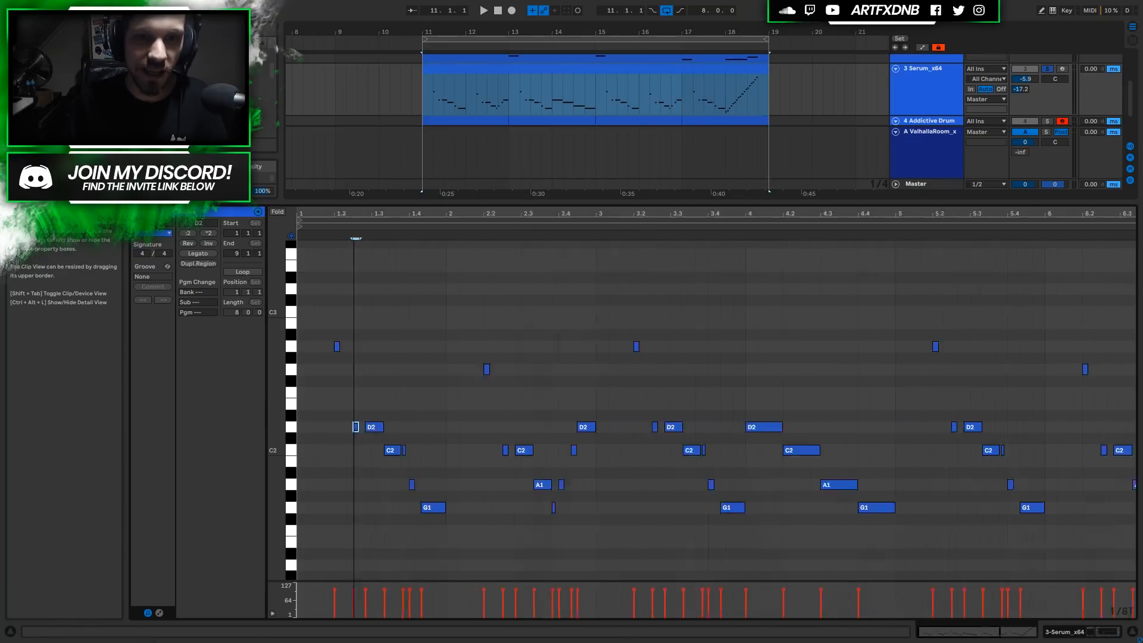
left_click(159, 612)
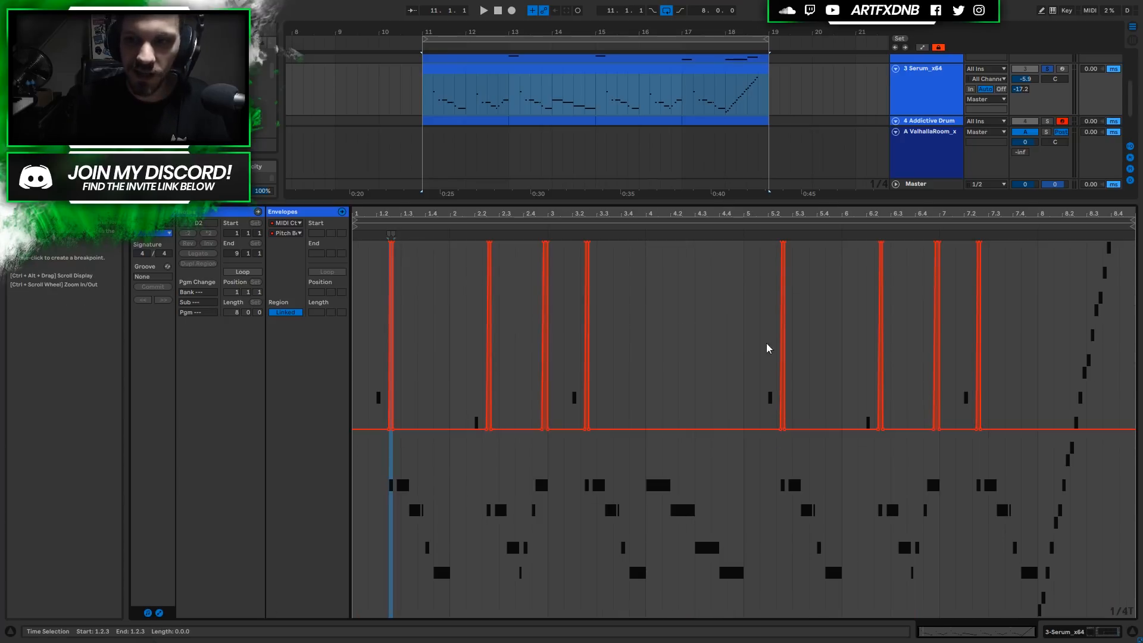
left_click(377, 340)
left_click(355, 340)
key("space")
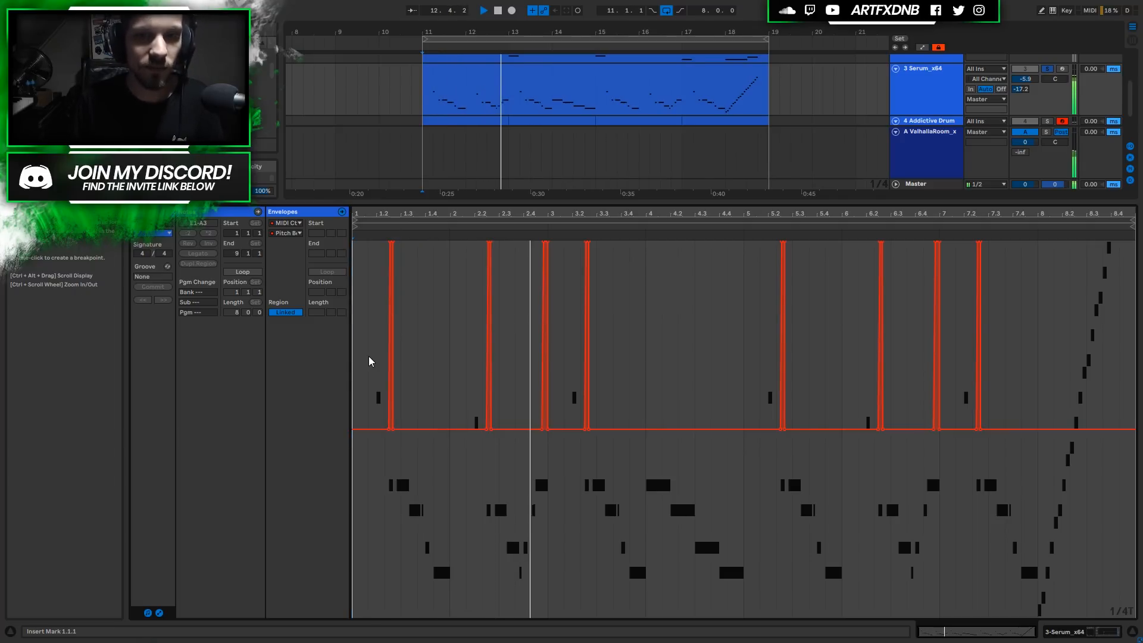
key("space")
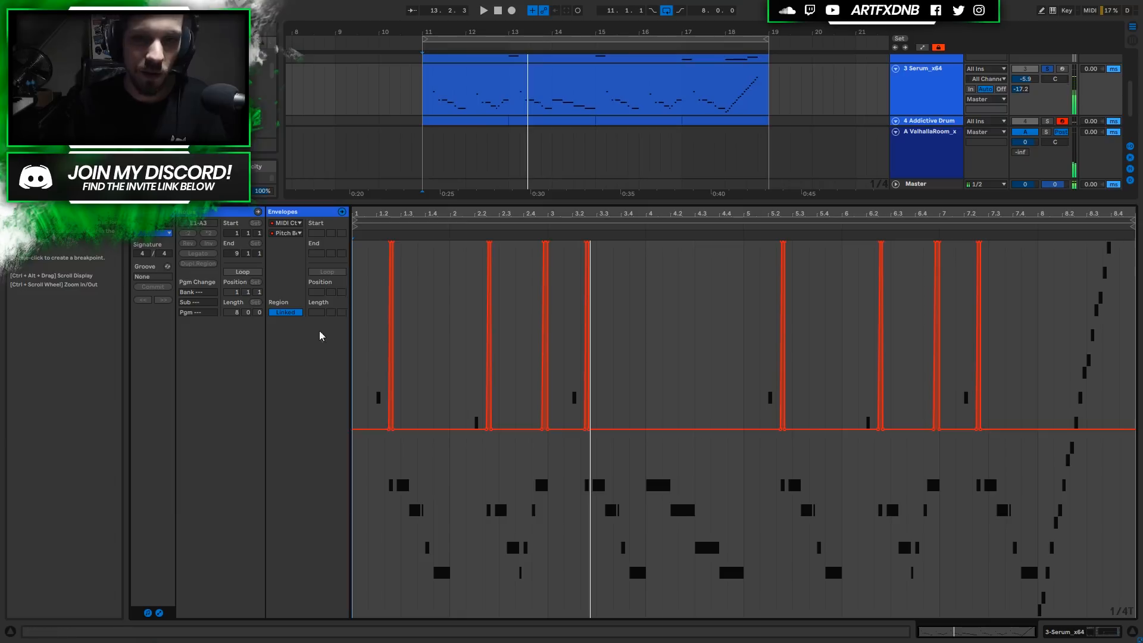
Examine the pitch bend rise just before bar 3 of the Serum clip, and play the melody through into bar 8
left_click_drag(548, 212, 651, 212)
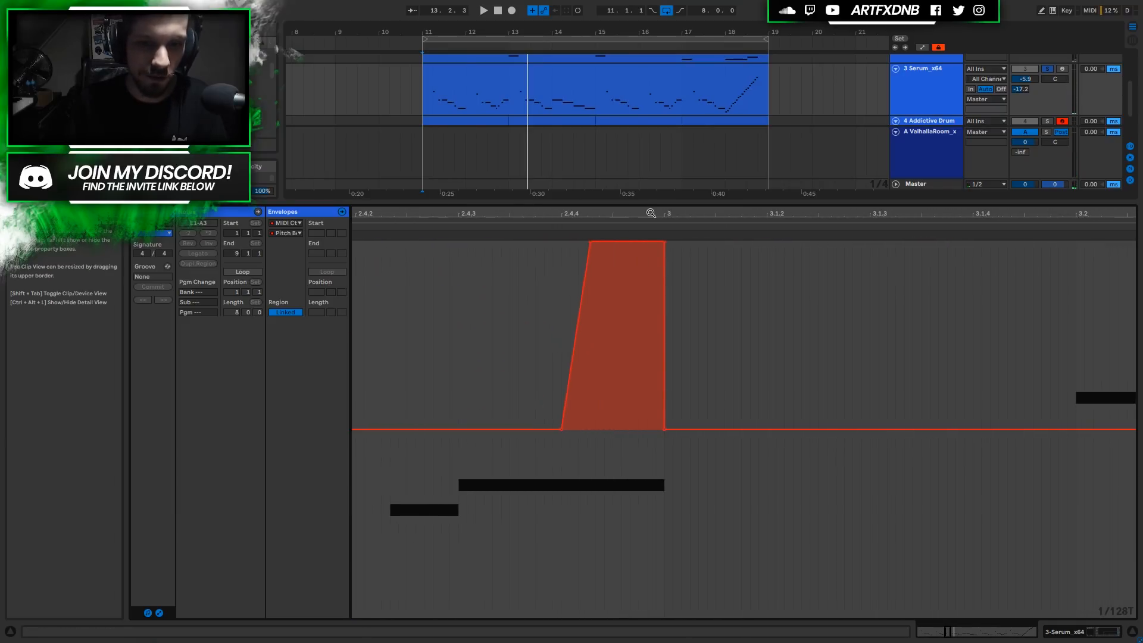
left_click(373, 227)
key("space")
left_click_drag(554, 213, 553, 173)
left_click(559, 393)
key("space")
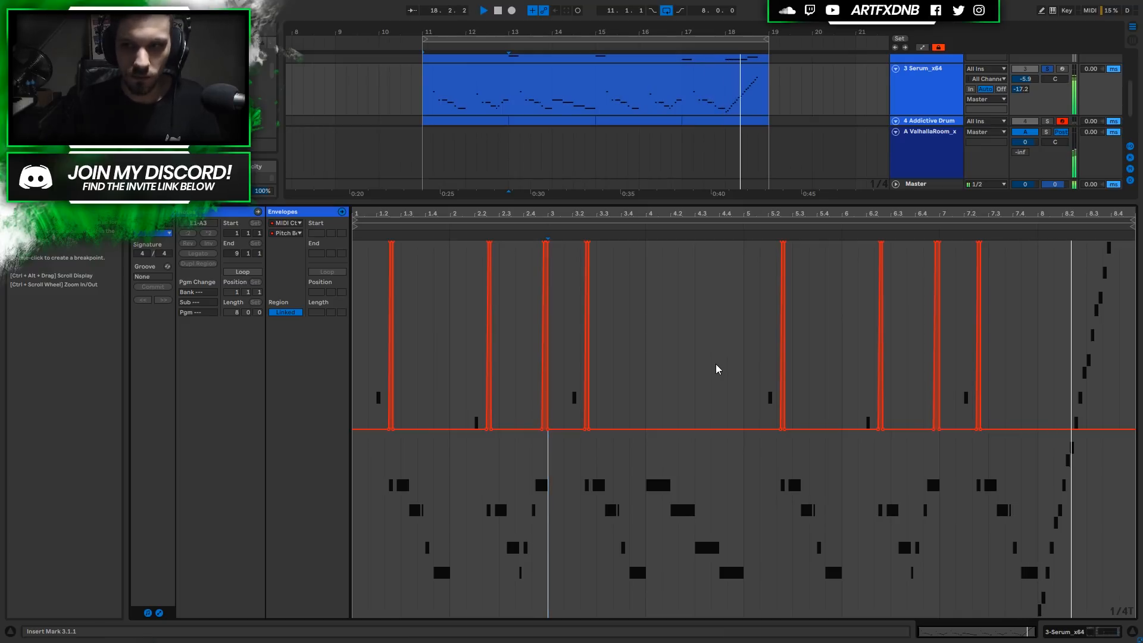
key("space")
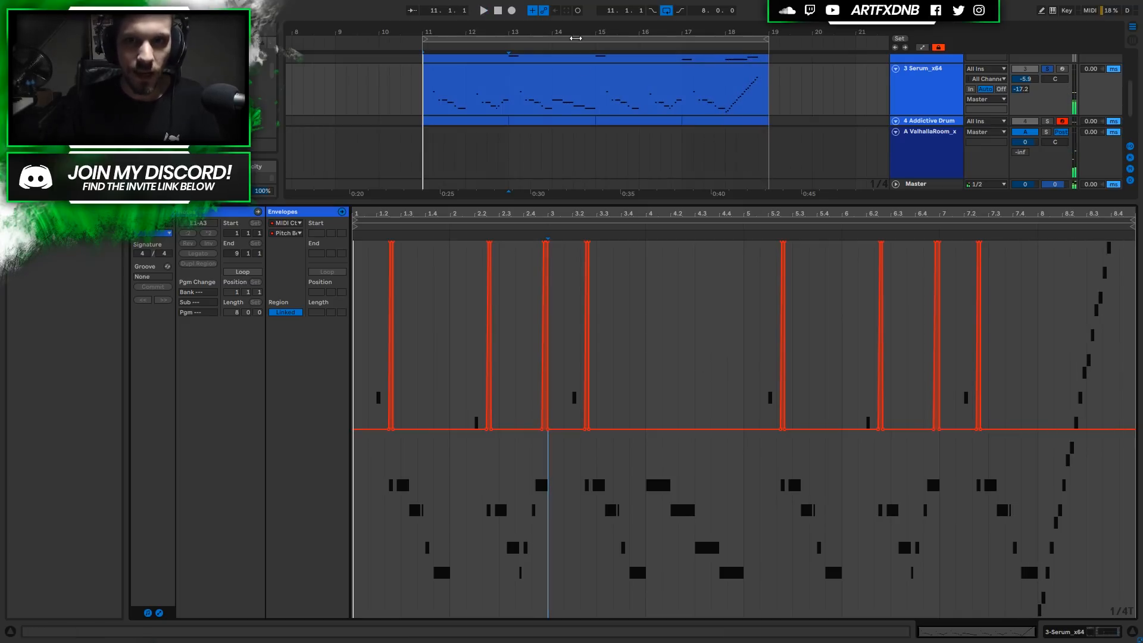
Examine the ascending note run from E1 to A3 in bar 8 of the Serum clip, and return to the full pitch bend envelope
left_click(650, 92)
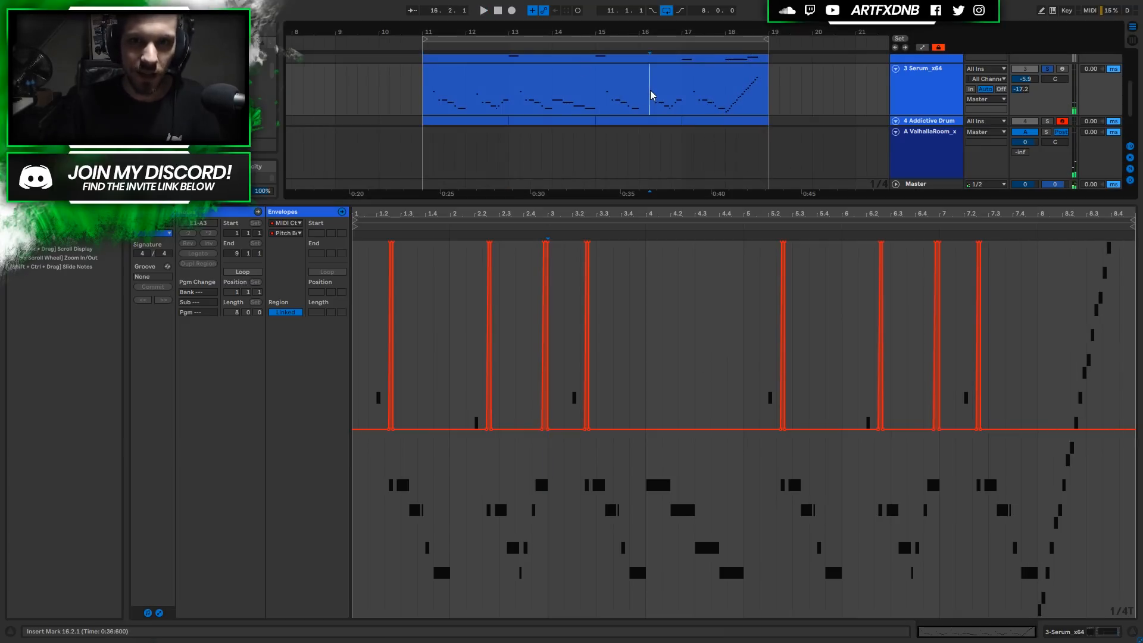
left_click(159, 612)
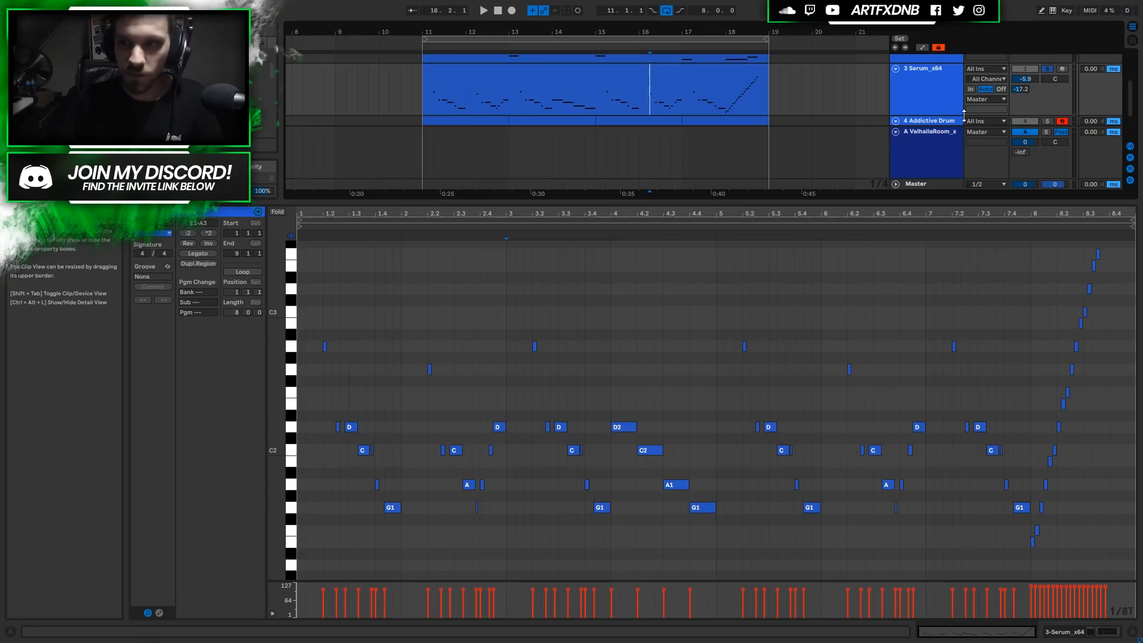
left_click_drag(1108, 215, 1045, 295)
scroll(1048, 379, "up", 4)
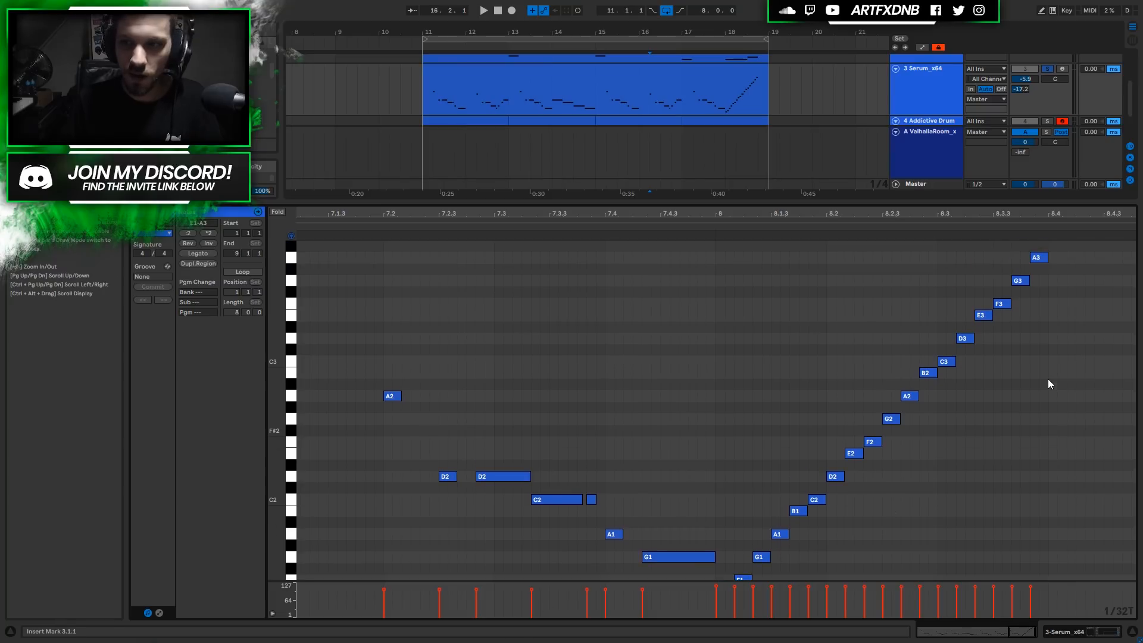
scroll(920, 465, "down", 4)
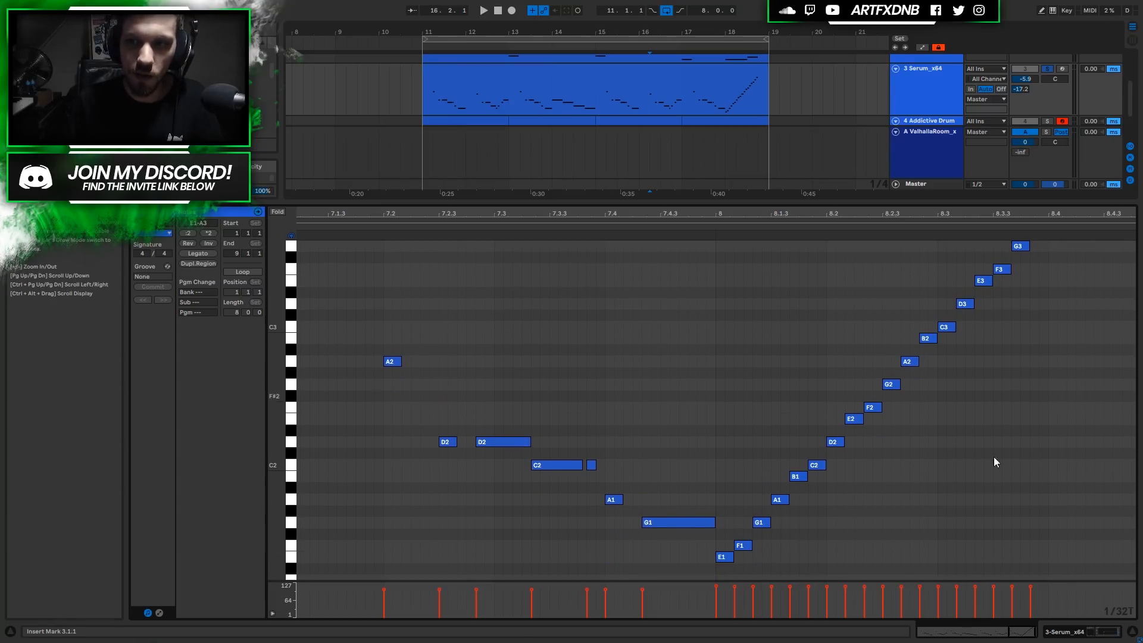
scroll(995, 462, "up", 3)
scroll(882, 481, "down", 4)
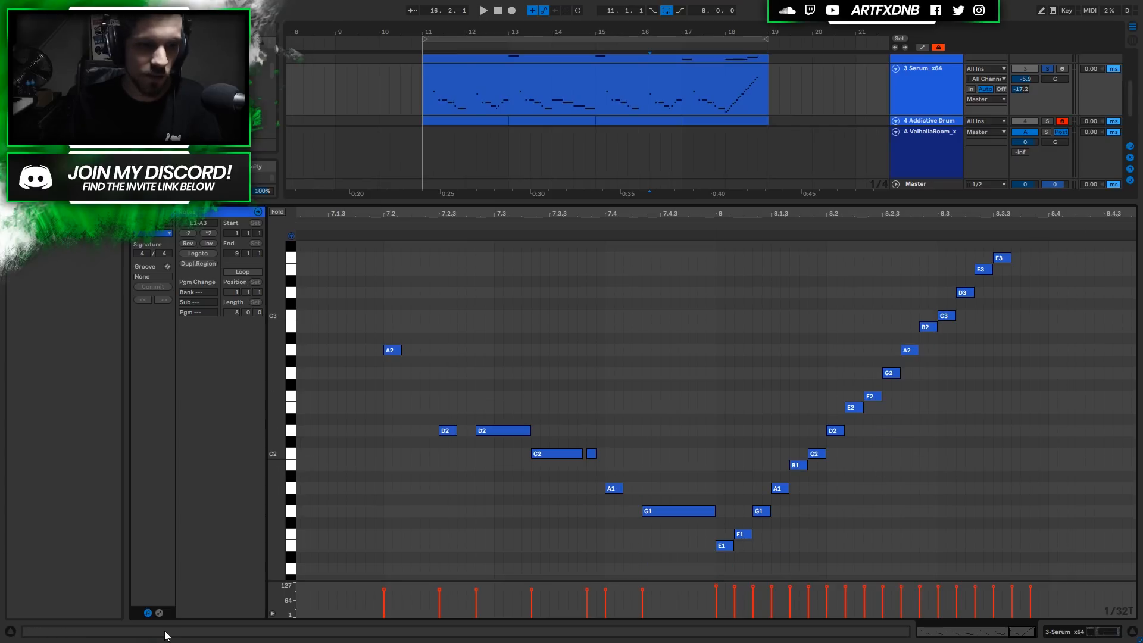
left_click(159, 612)
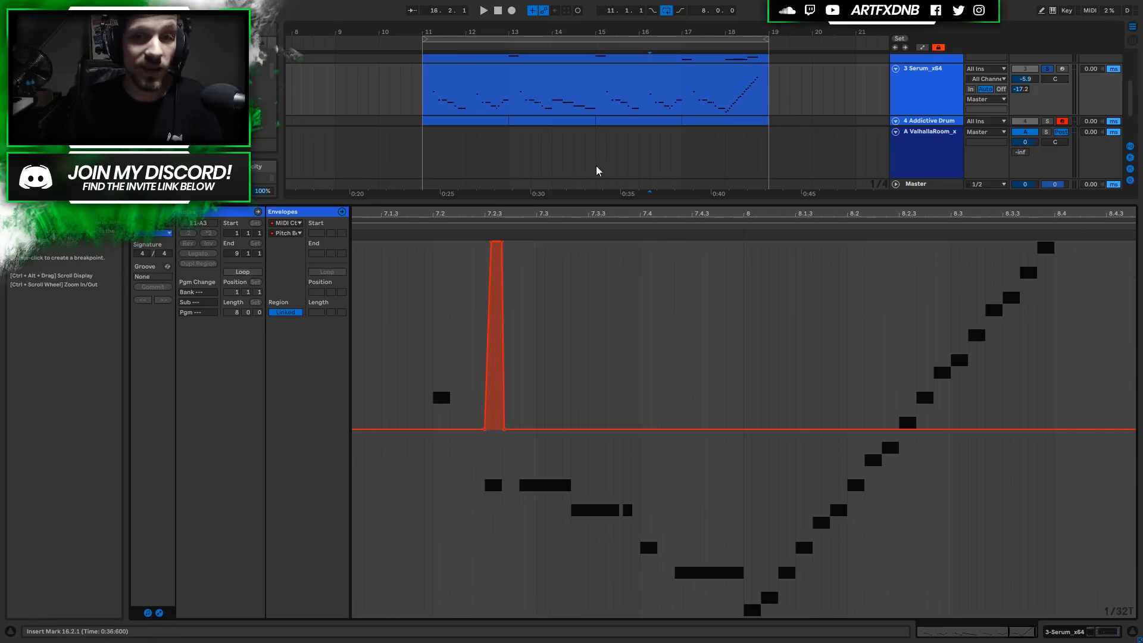
left_click_drag(574, 212, 574, 131)
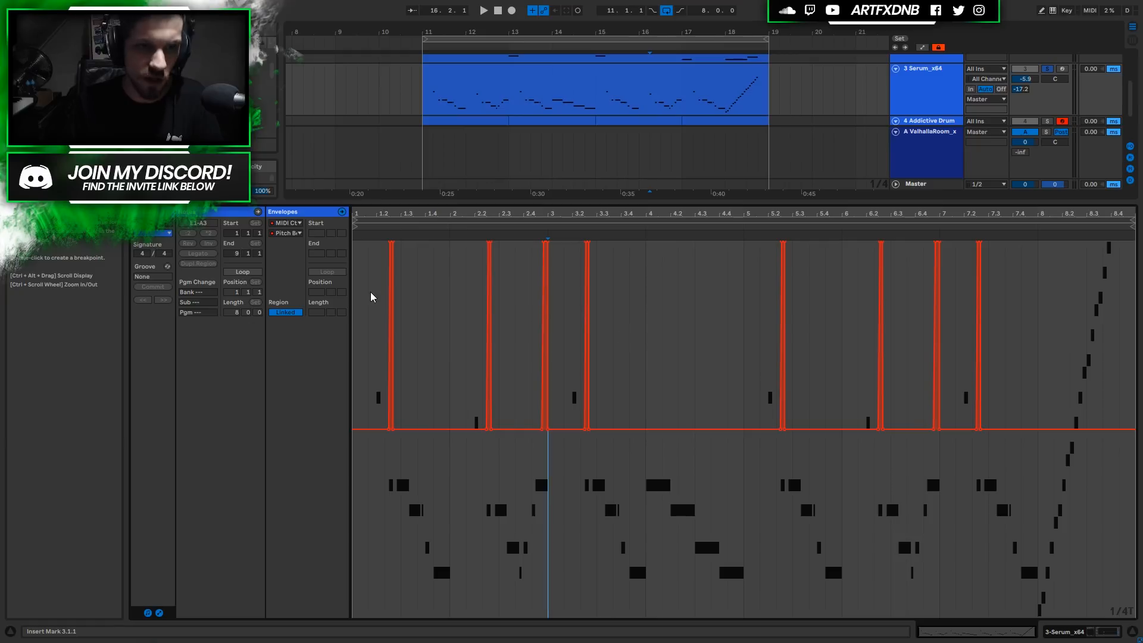
Open the Serum synth and examine its modulation matrix routing of LFO 1 to master tuning through the mod wheel
left_click(570, 64)
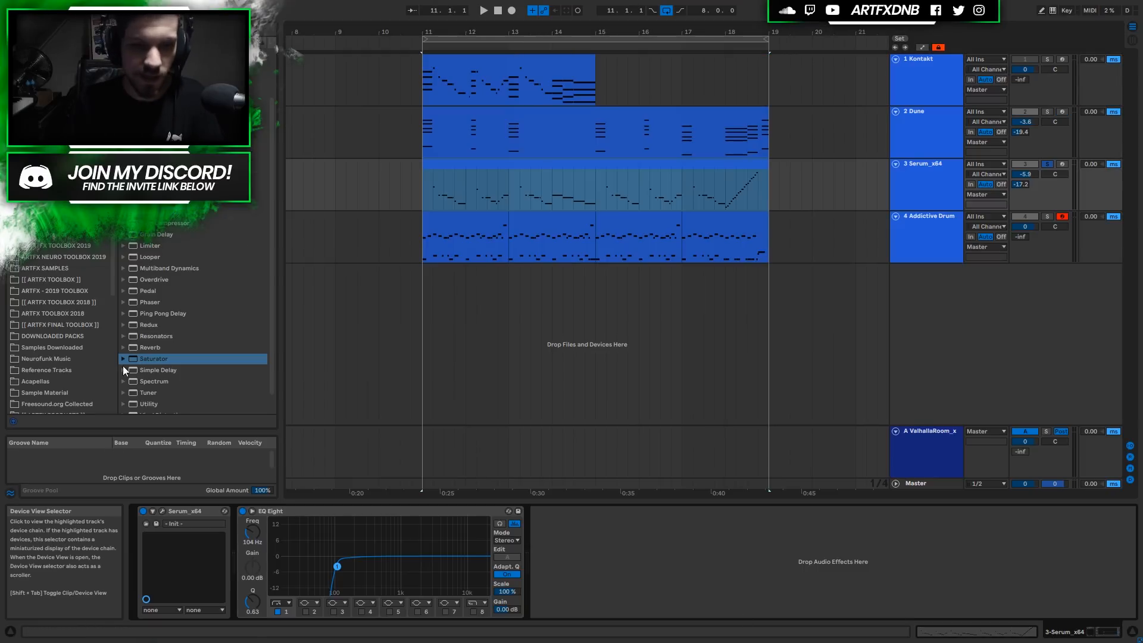
left_click(164, 513)
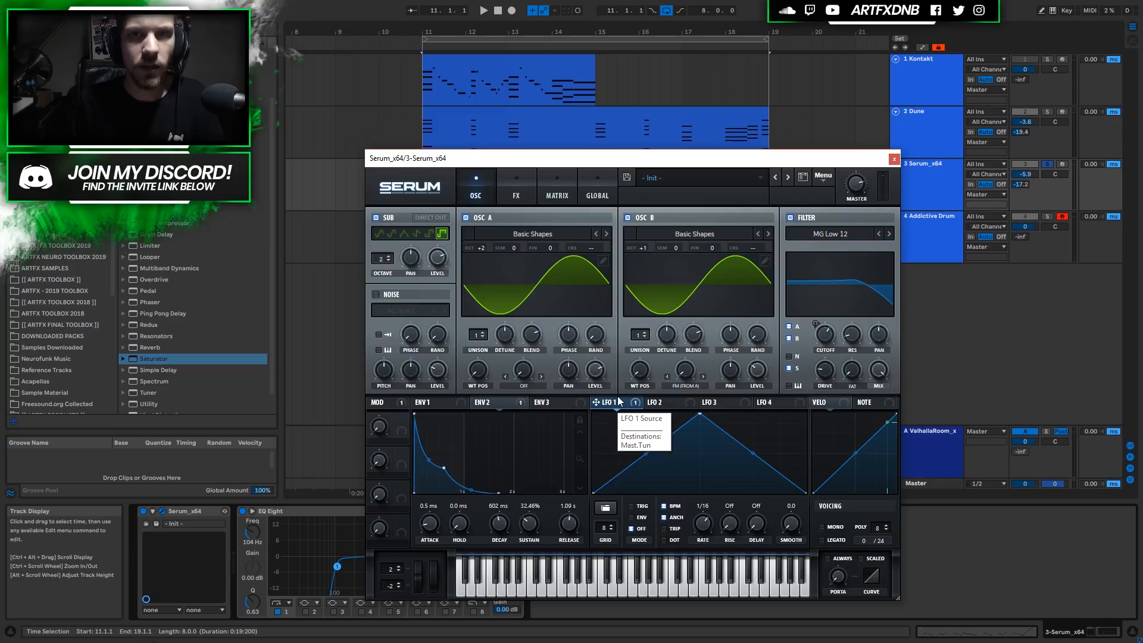
left_click(554, 176)
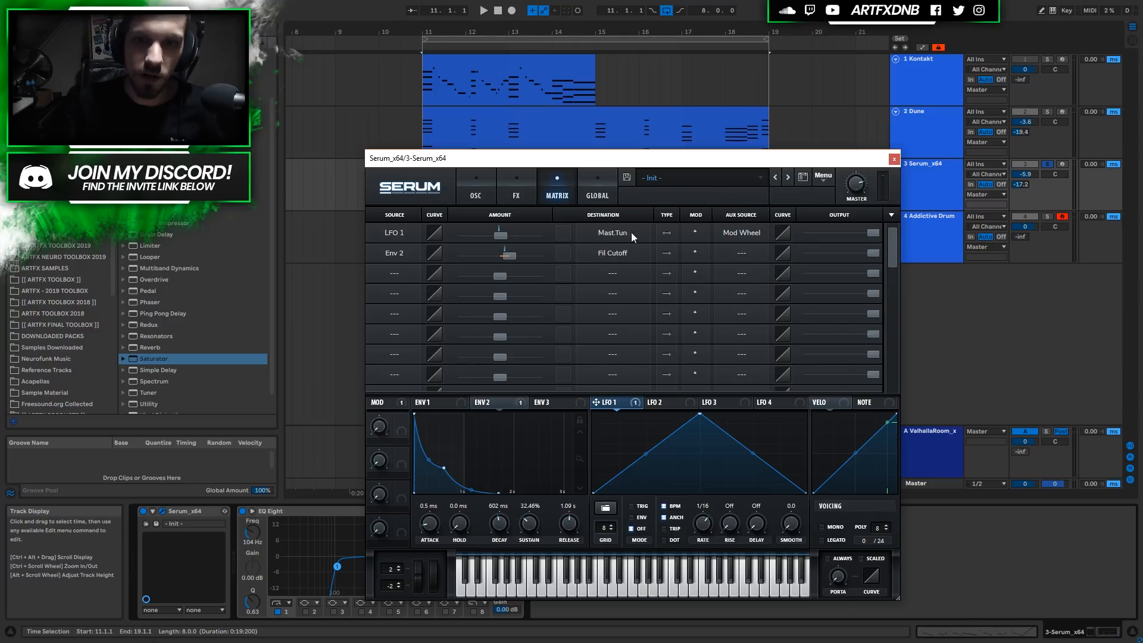
left_click(893, 159)
Display the Serum clip's 1 - Modulation envelope and highlight the ramp from 1.4.2 to 2.1.1
left_click(524, 179)
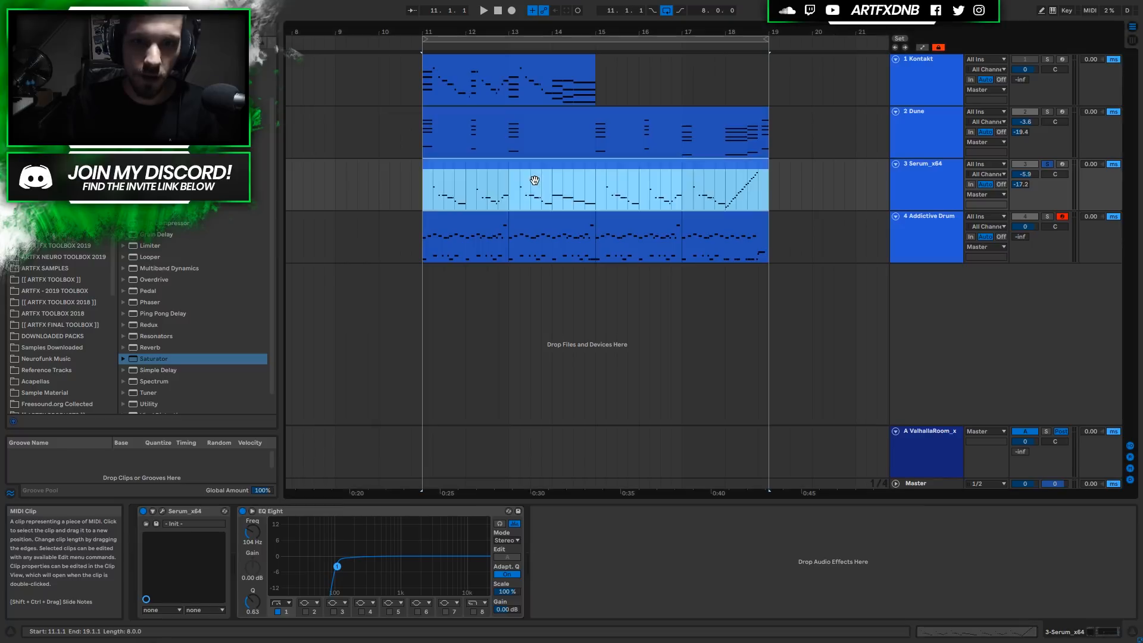
double_click(536, 183)
left_click(284, 233)
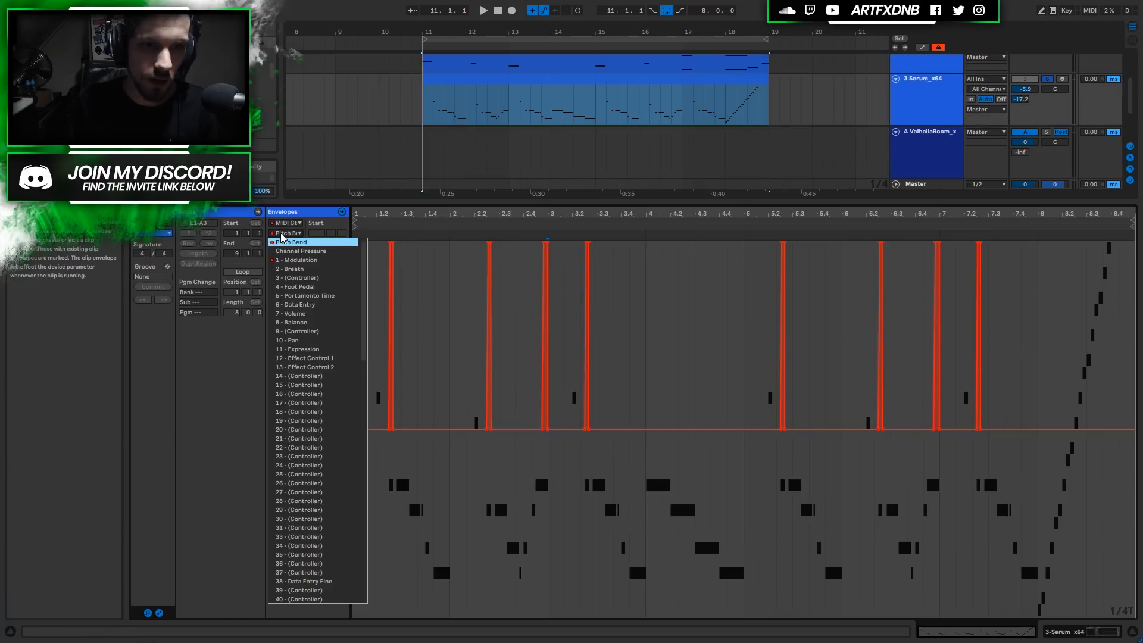
left_click(292, 265)
left_click(409, 536)
left_click_drag(433, 539, 451, 536)
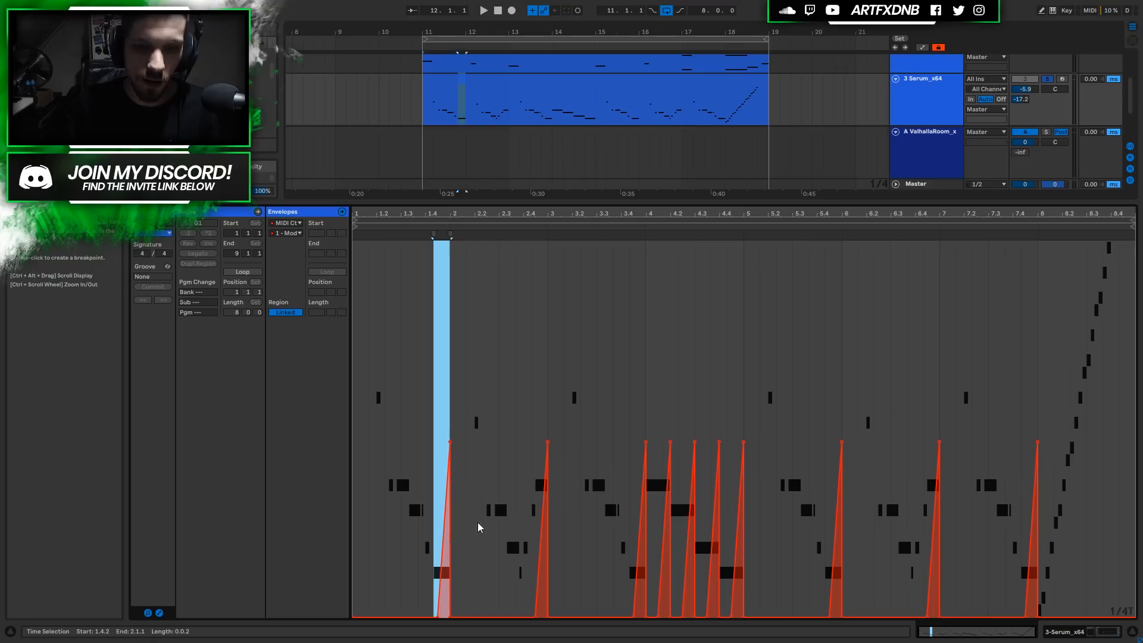
Examine the modulation ramps at the ends of bars 2 and 3, and play the Serum clip from its start
left_click(542, 504)
left_click(642, 500)
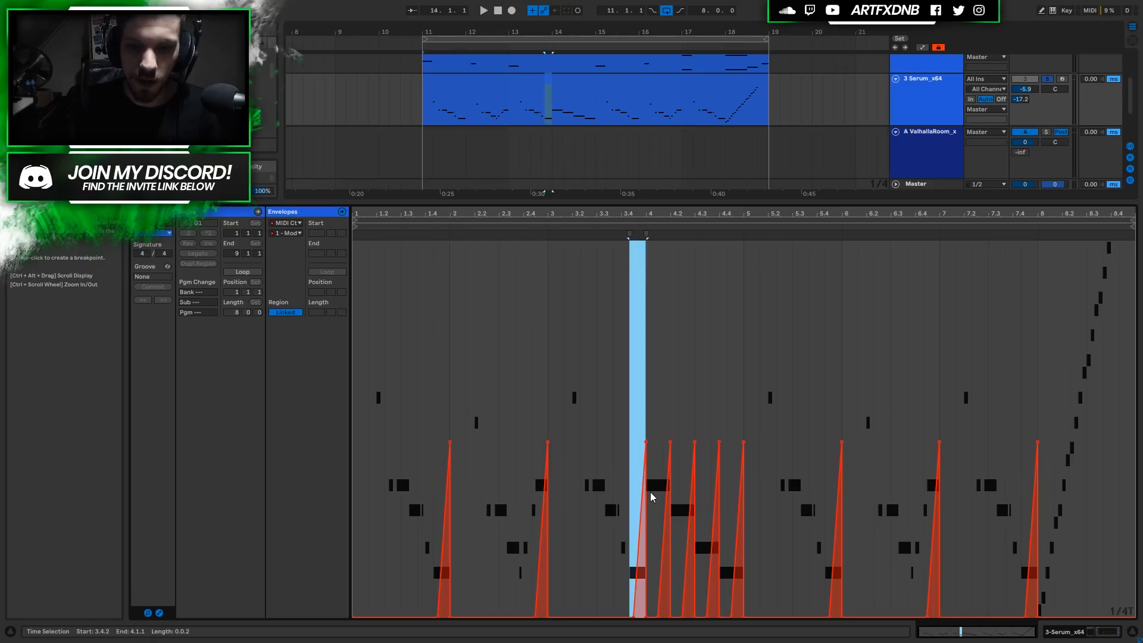
left_click(357, 395)
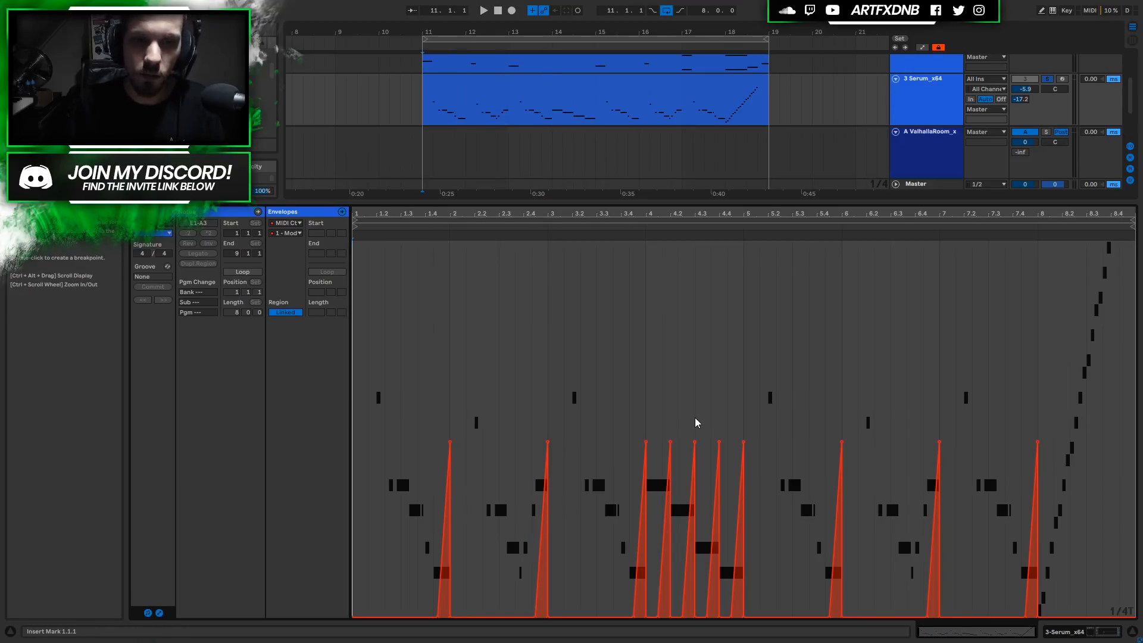
key("space")
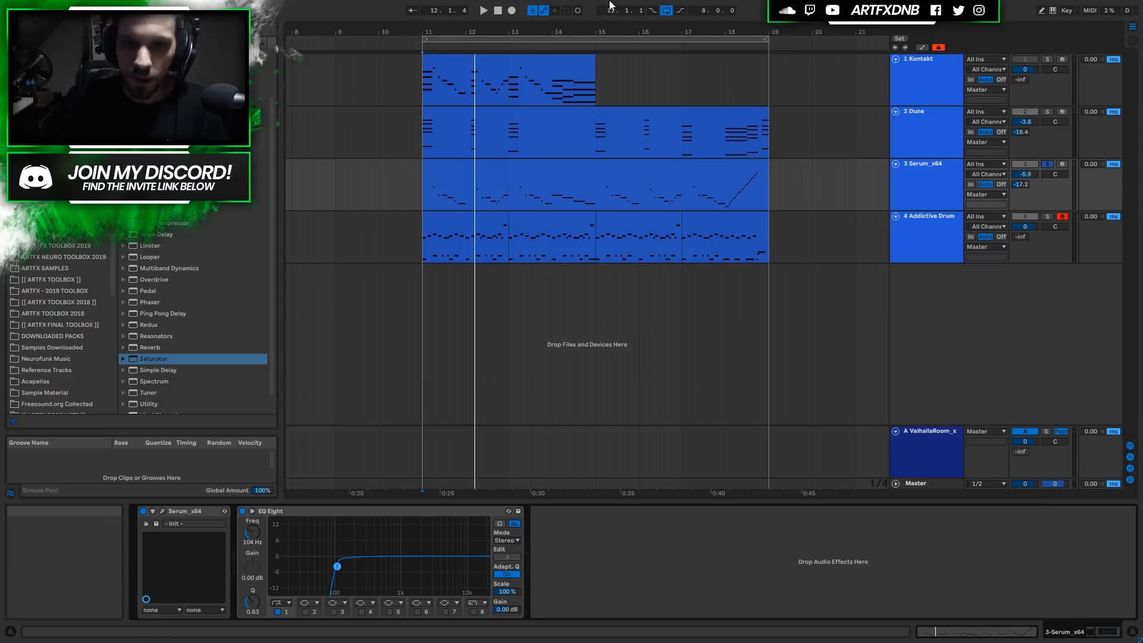
Solo the Addictive Drums track and display the notes of all its clips together, focused on the first clip
left_click(457, 215)
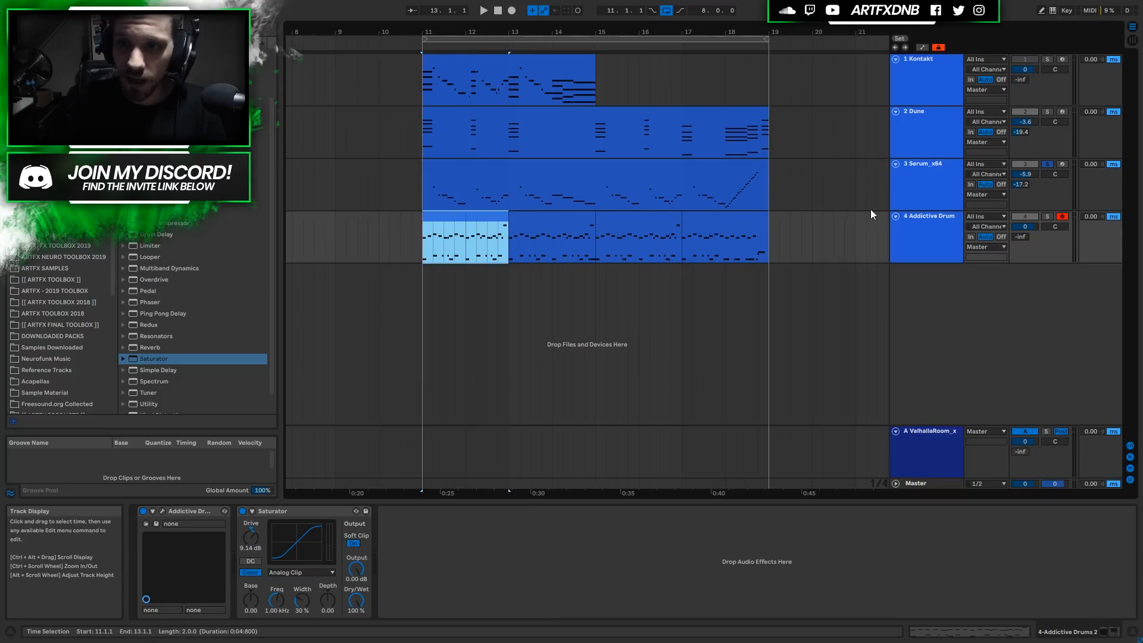
left_click(1048, 216)
left_click(697, 218, "shift")
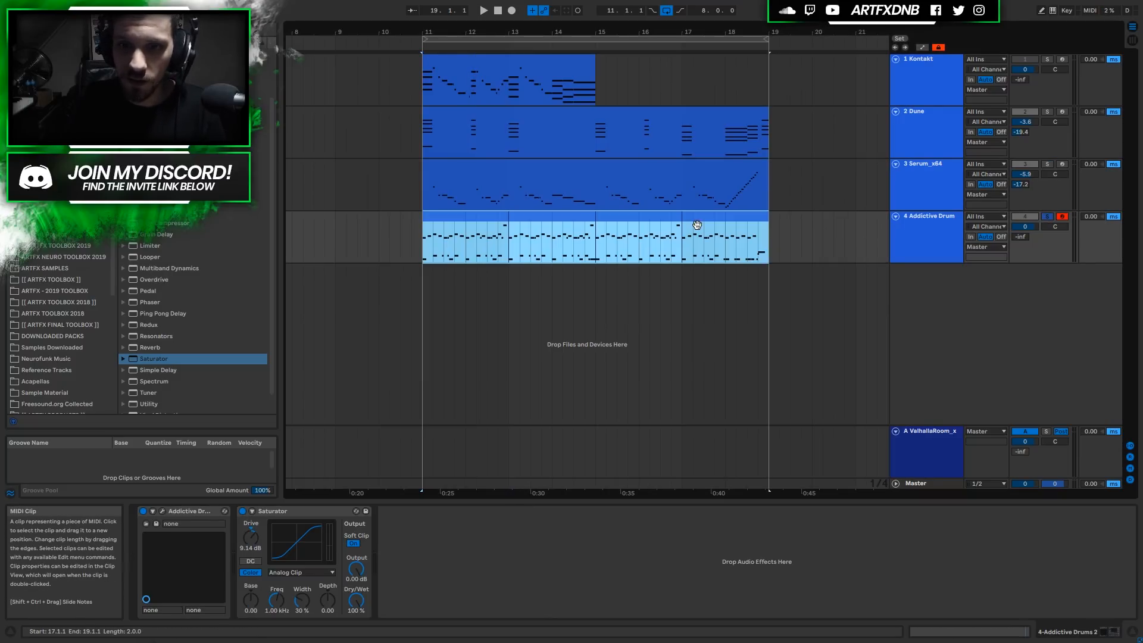
left_click(973, 630)
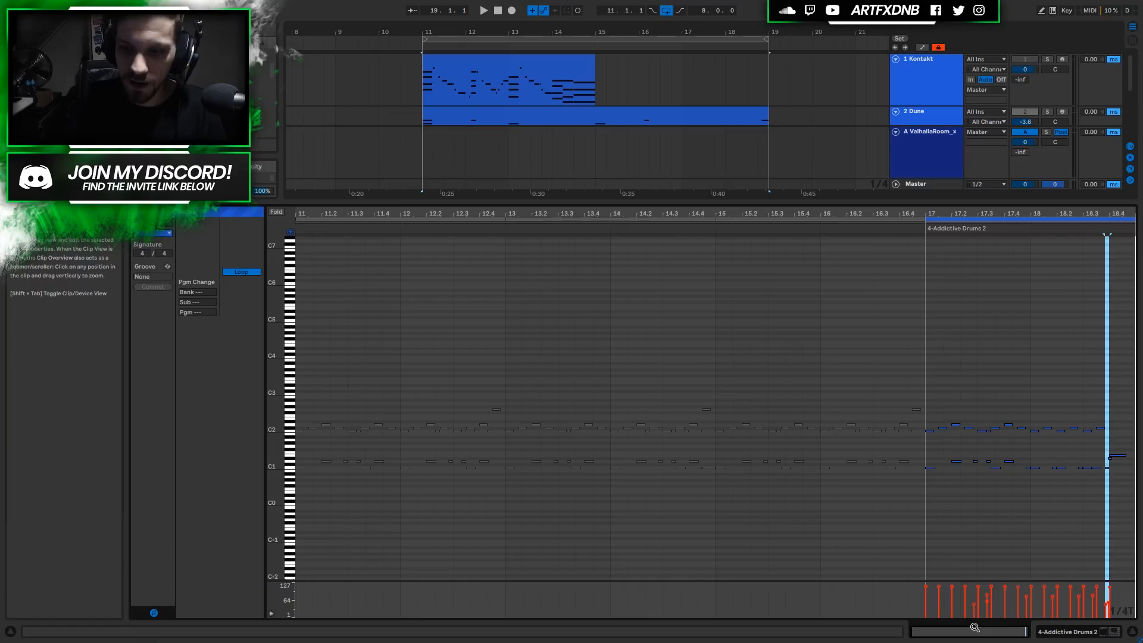
left_click(396, 365)
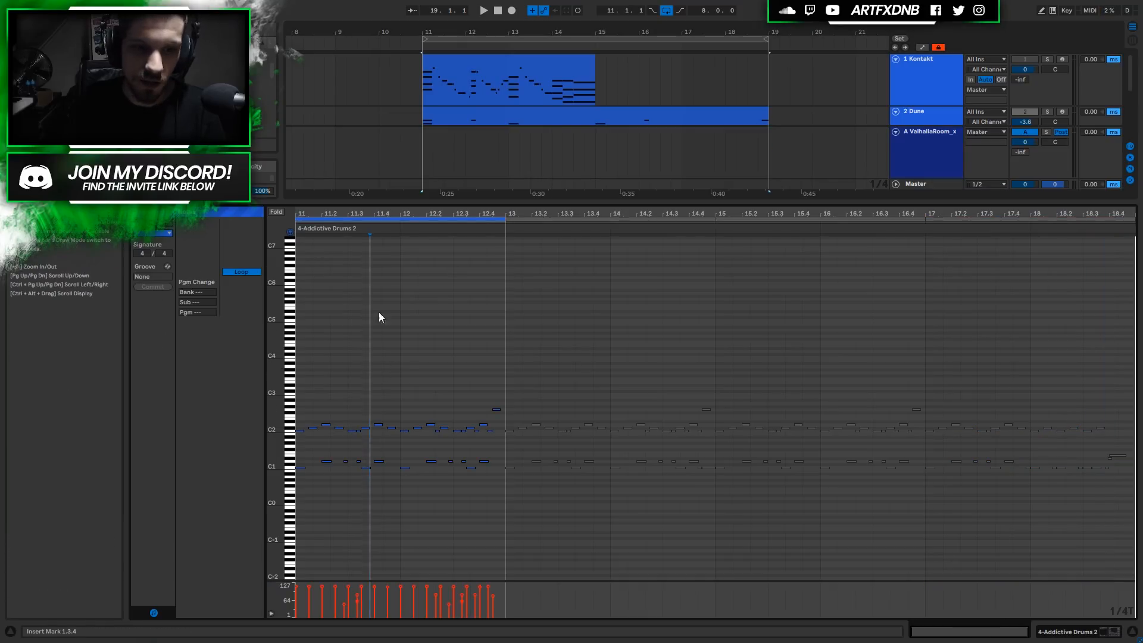
left_click_drag(290, 462, 352, 323)
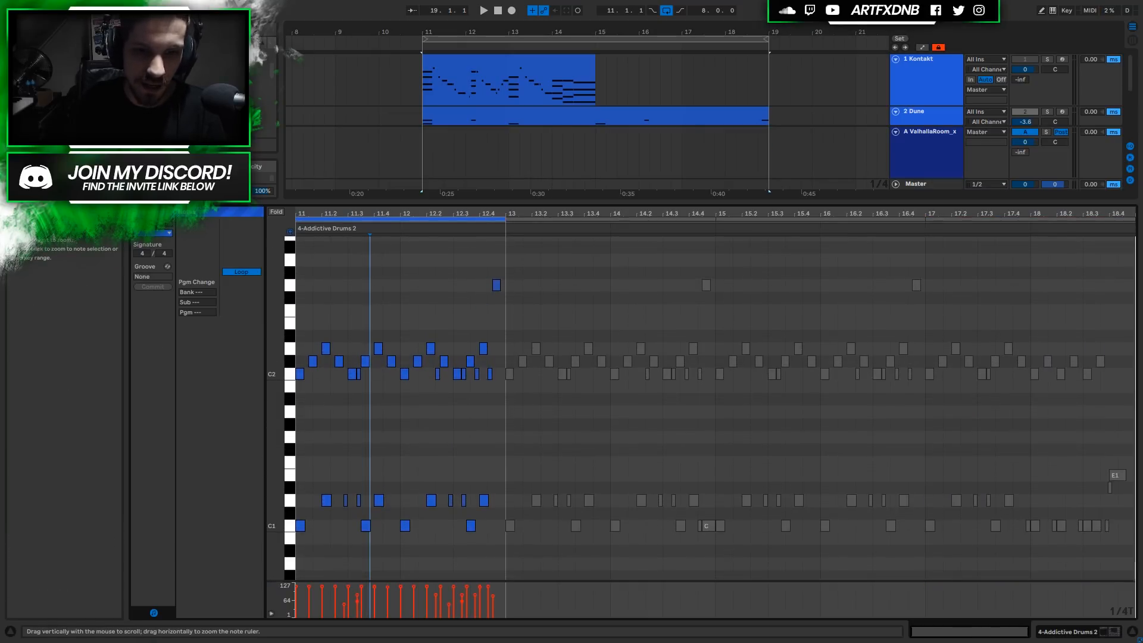
Try the narrowest adaptive grid on the first drum clip's two bars and return to the narrow grid
right_click(369, 307)
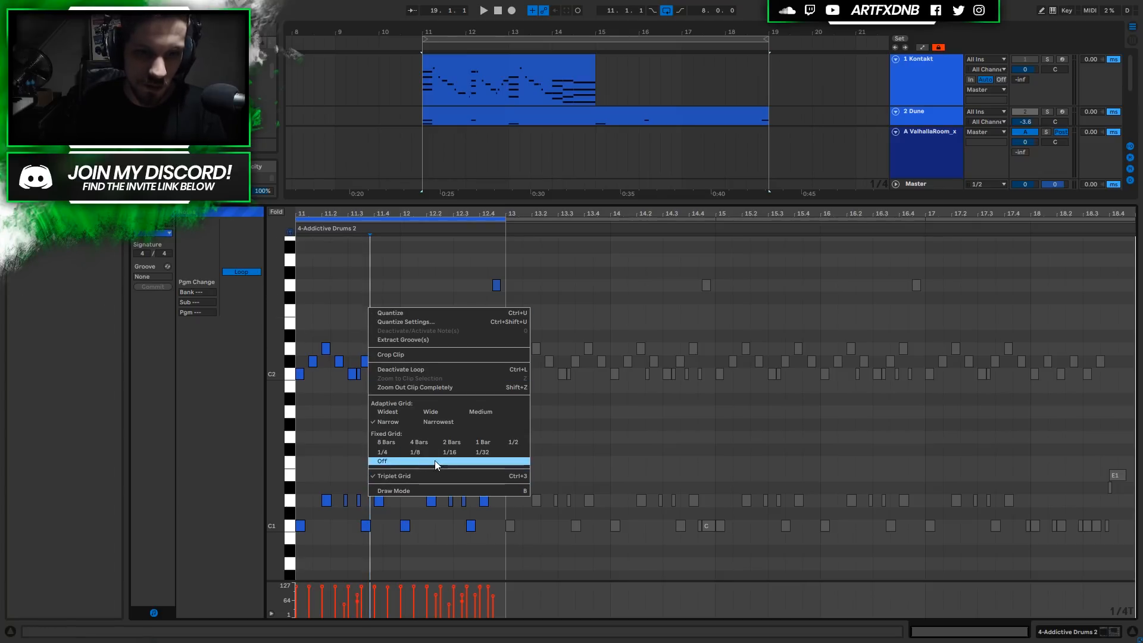
left_click(398, 423)
right_click(391, 297)
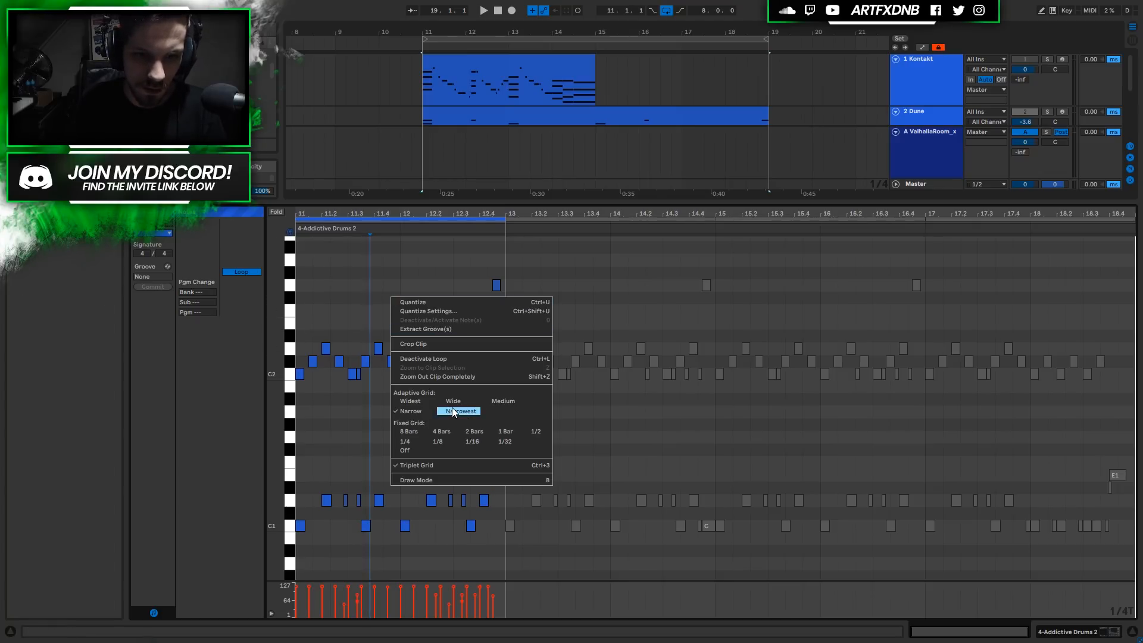
left_click(452, 409)
left_click_drag(314, 215, 317, 286)
right_click(581, 260)
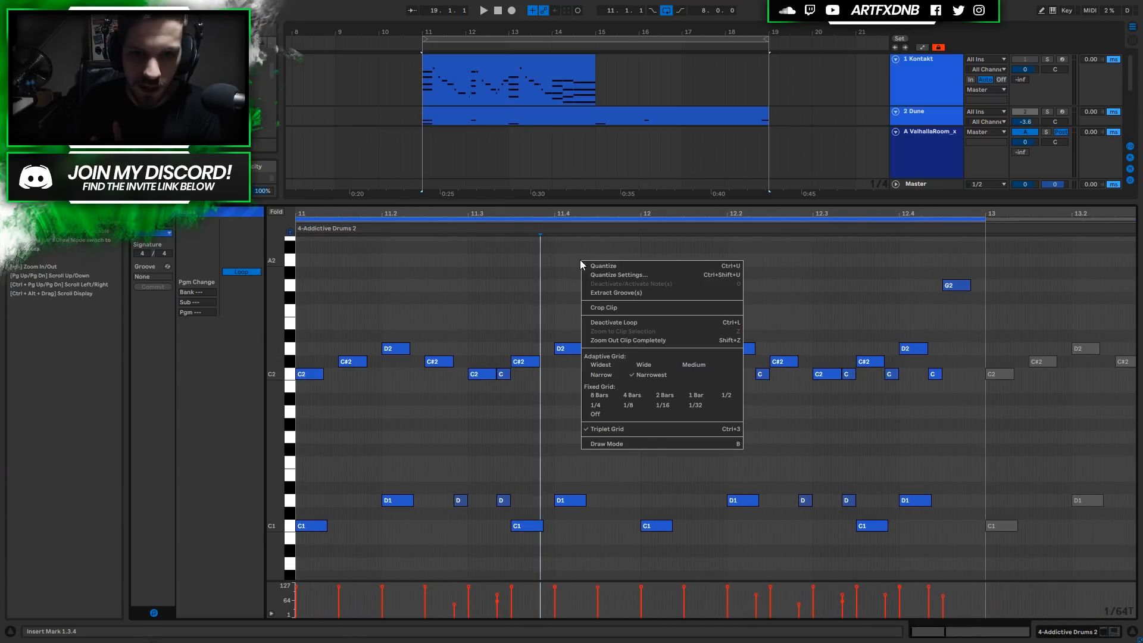
left_click(603, 378)
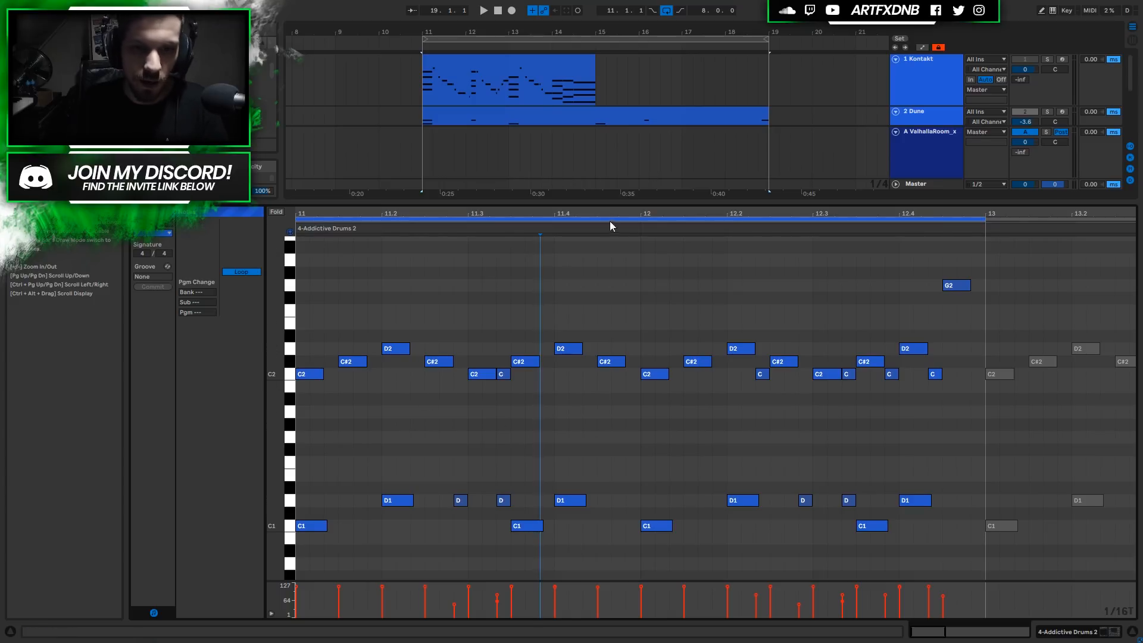
Open the first Addictive Drums clip on its own and play the soloed drum beat from bar 11
left_click(546, 118)
scroll(644, 102, "down", 3)
left_click(595, 86)
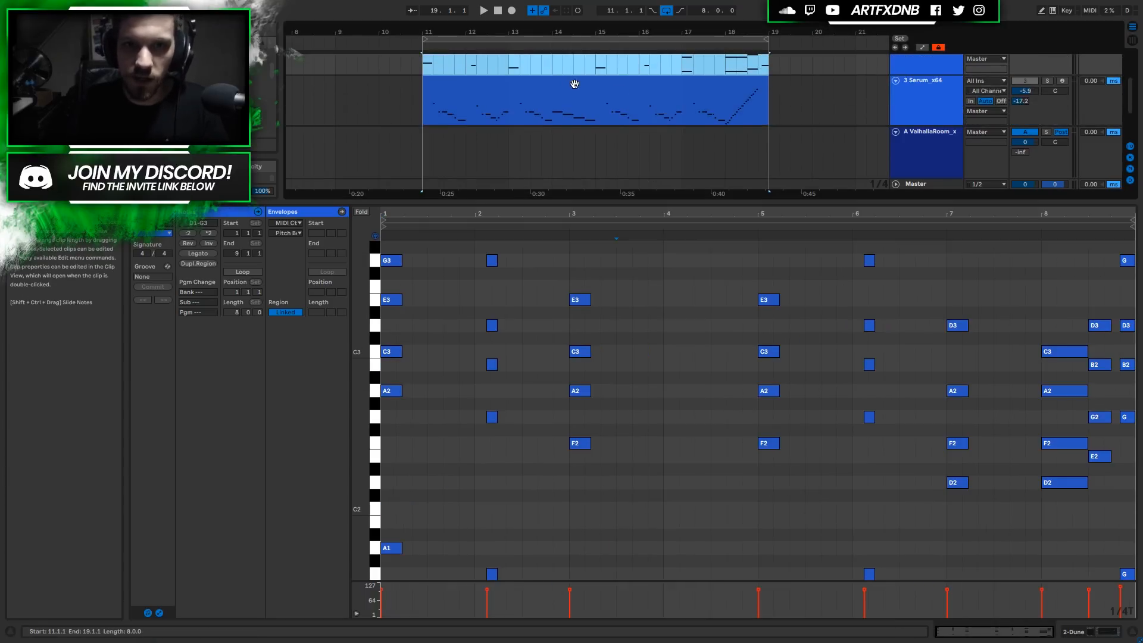
scroll(558, 87, "down", 1)
scroll(558, 87, "down", 1)
left_click(454, 84)
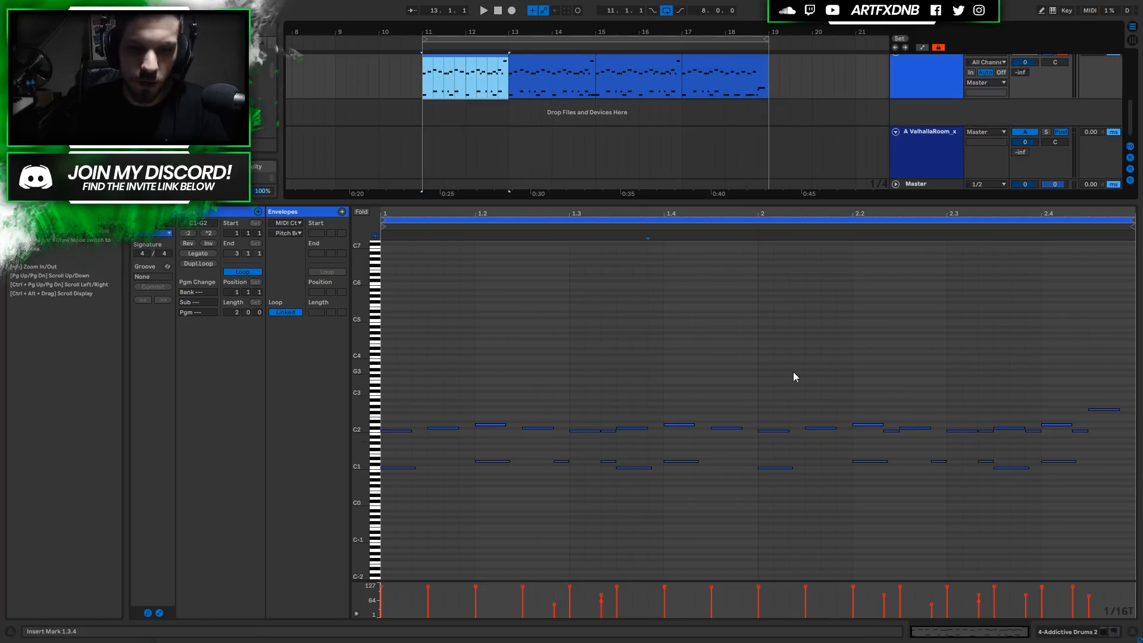
key("space")
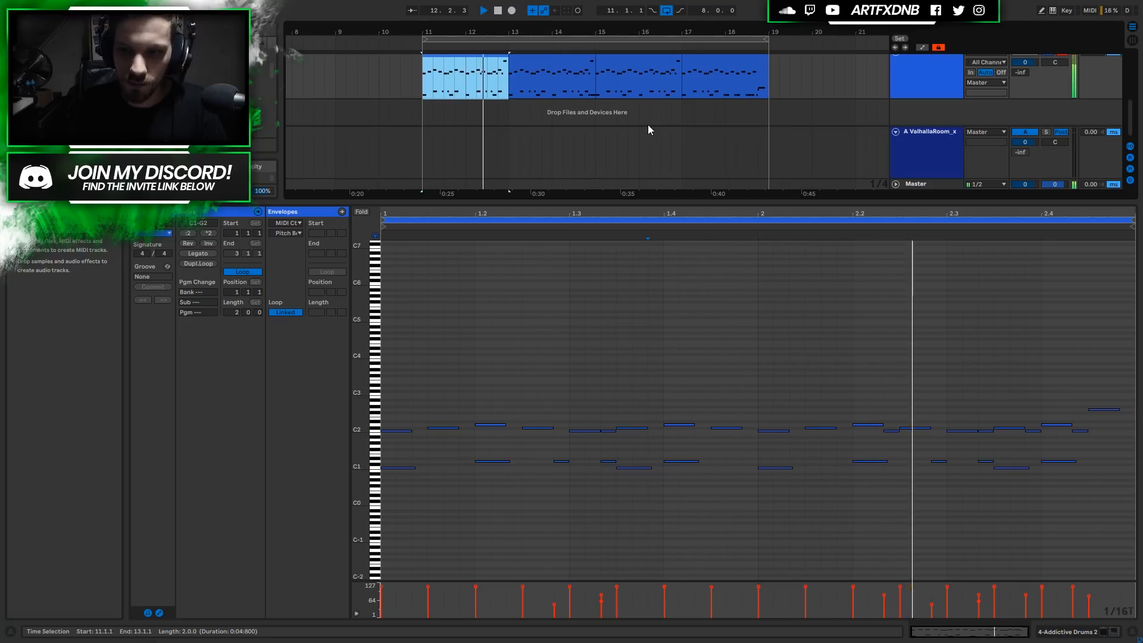
key("space")
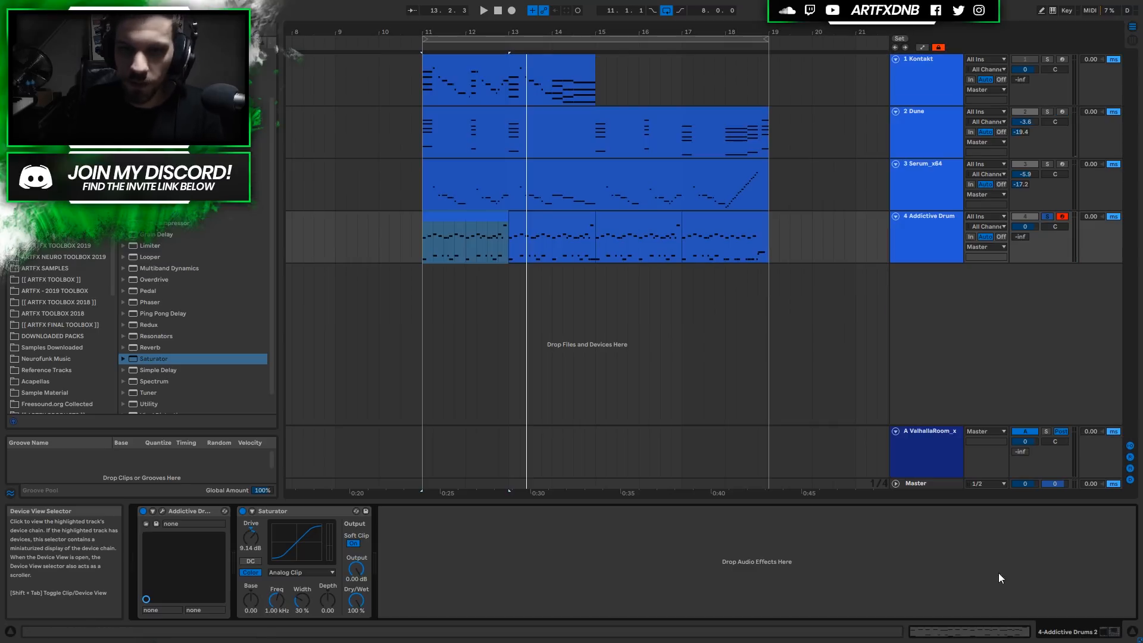
Play the soloed Kontakt clip from bar 11 and compare it with the full Dune, Serum and drums arrangement
left_click(1049, 218)
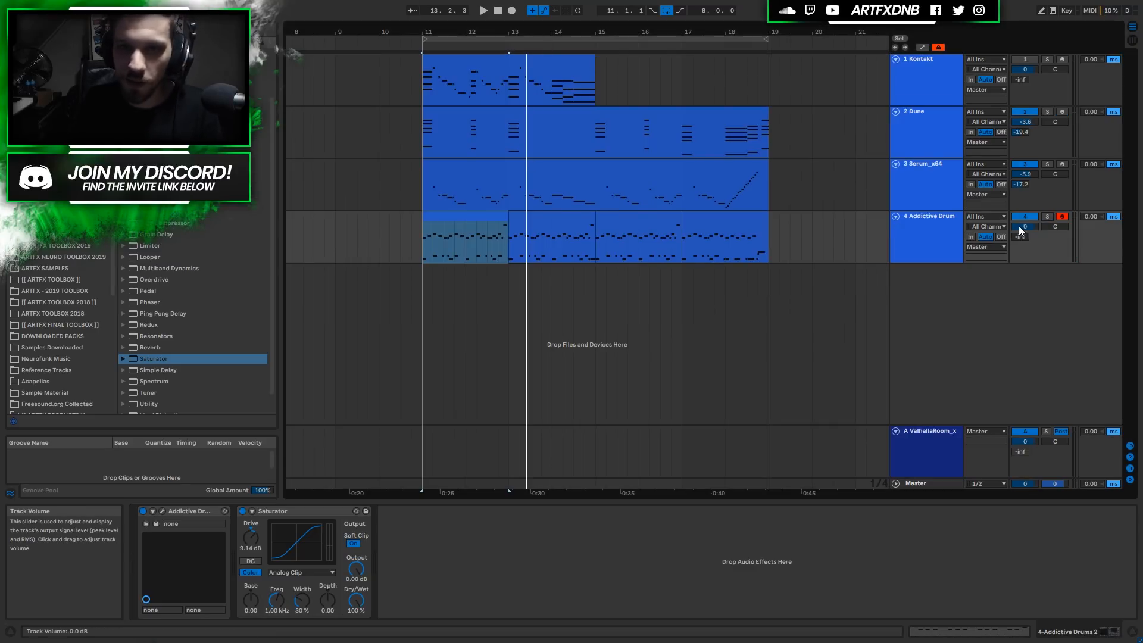
left_click(499, 61)
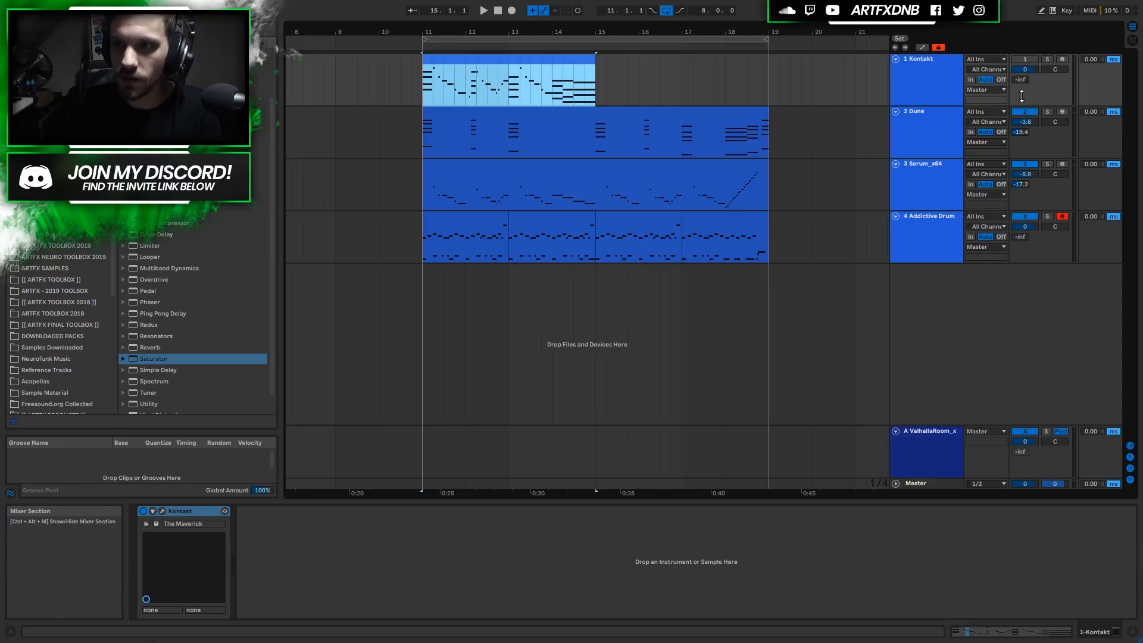
left_click(1044, 60)
key("space")
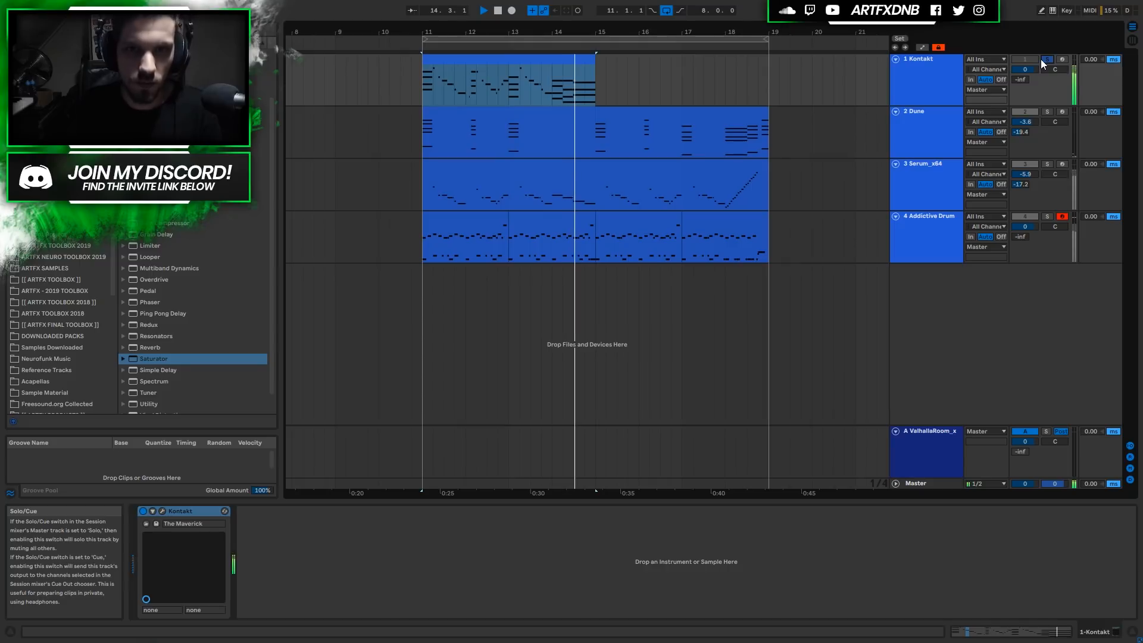
key("space")
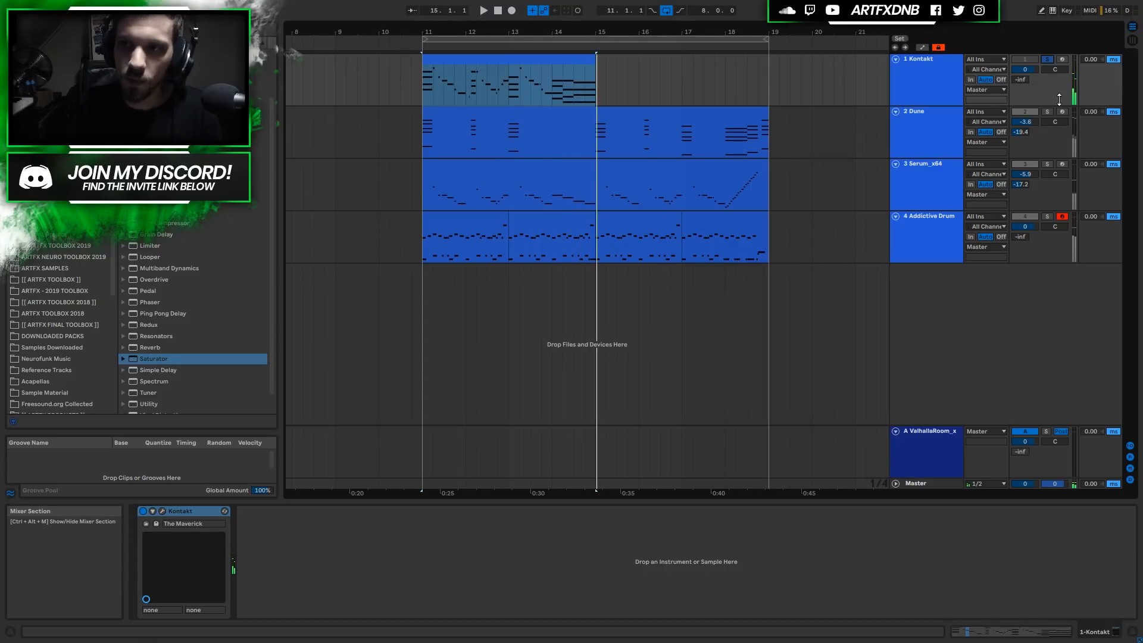
left_click(1048, 60)
key("space")
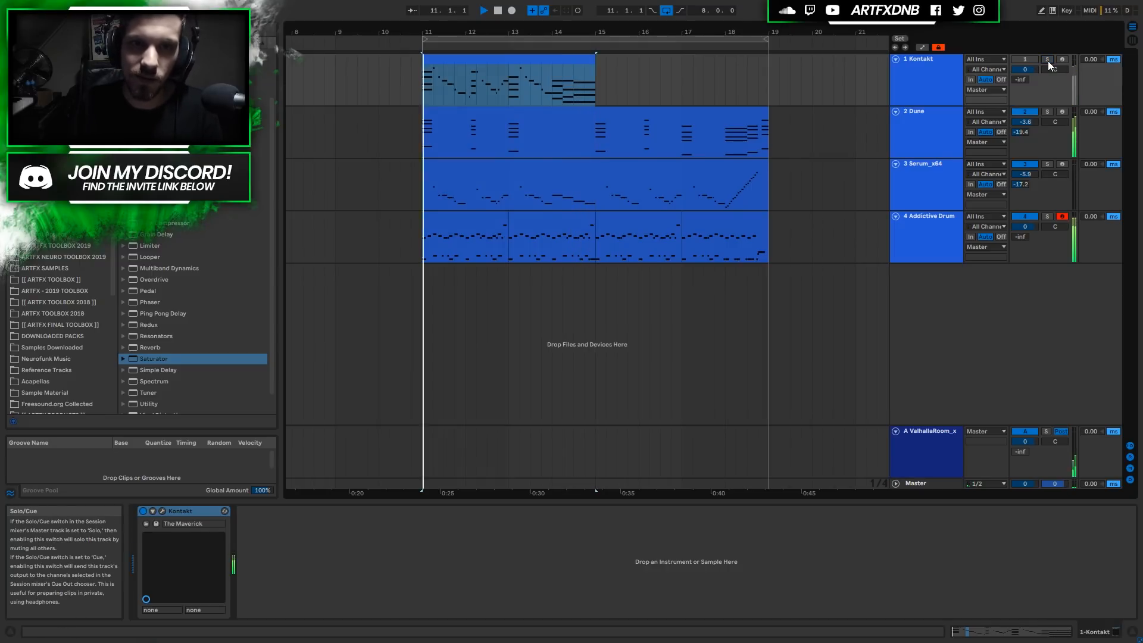